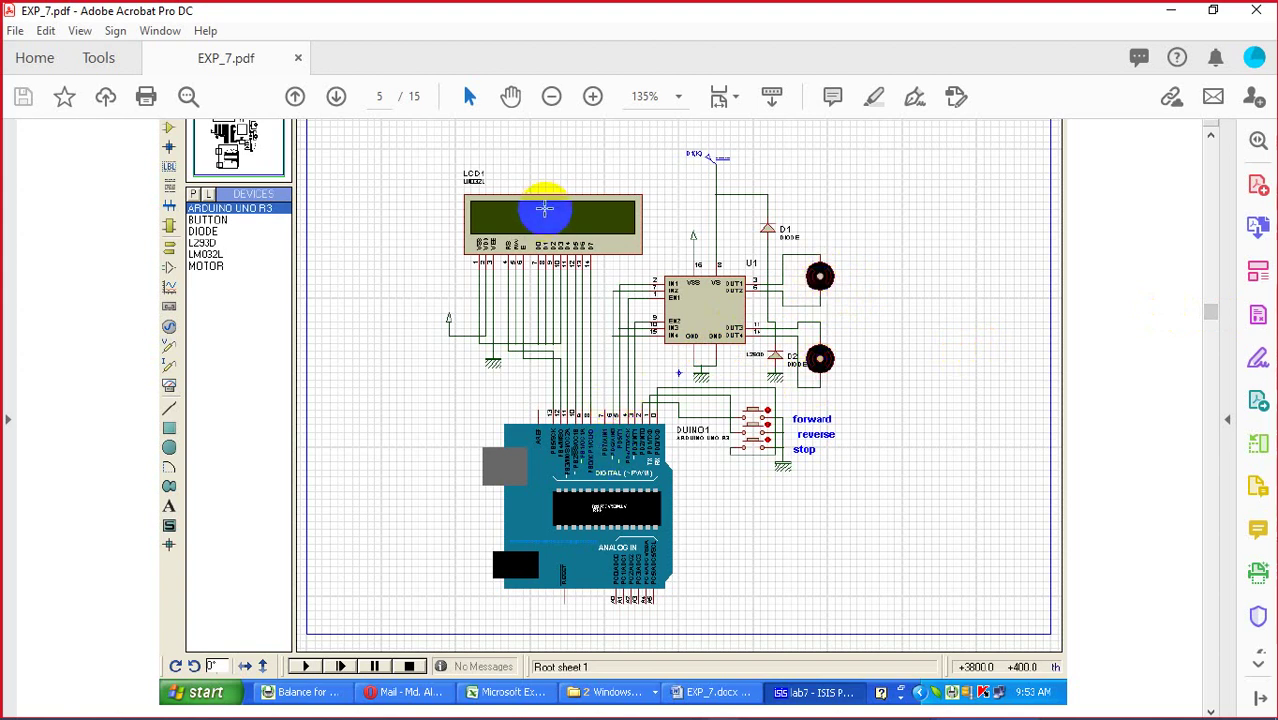
# Step: Examine the LCD and motor driver schematic and the forward, reverse and stop code in EXP_7.pdf
pyautogui.moveTo(1212, 314)
pyautogui.mouseDown()
pyautogui.moveTo(1212, 328)
pyautogui.moveTo(1212, 311)
pyautogui.mouseUp()
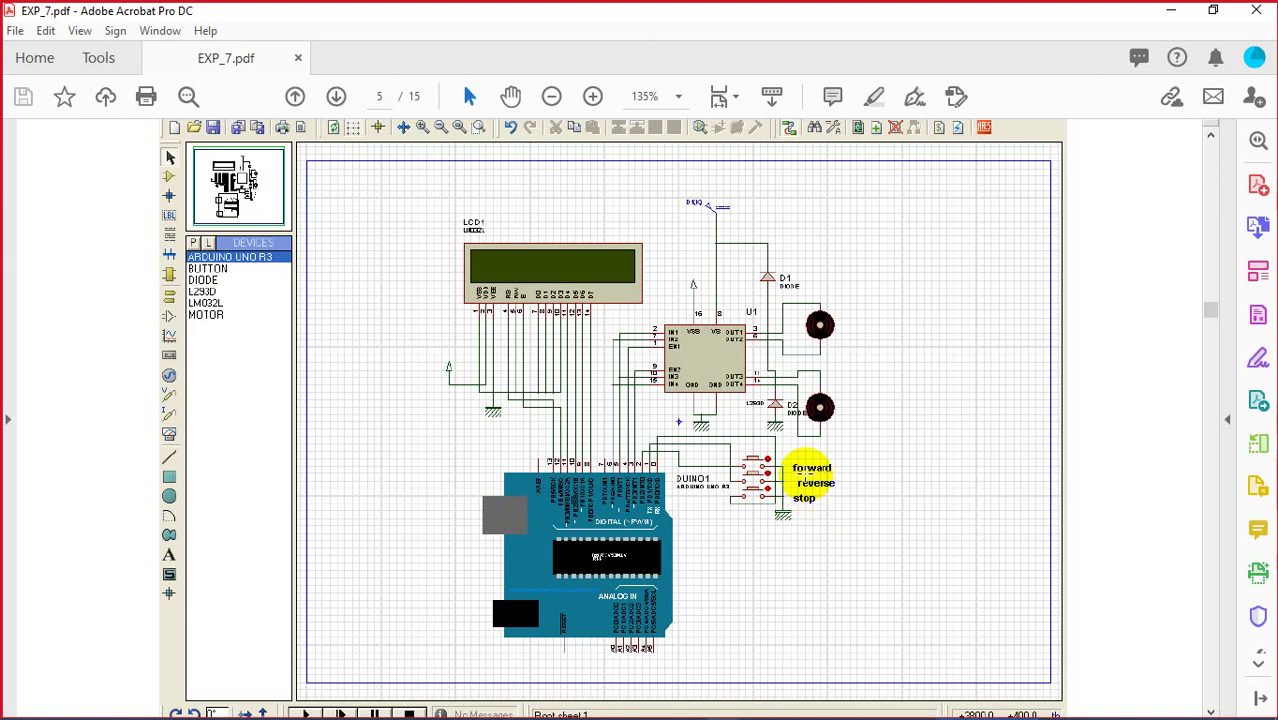
pyautogui.moveTo(1212, 314); pyautogui.dragTo(1214, 370)
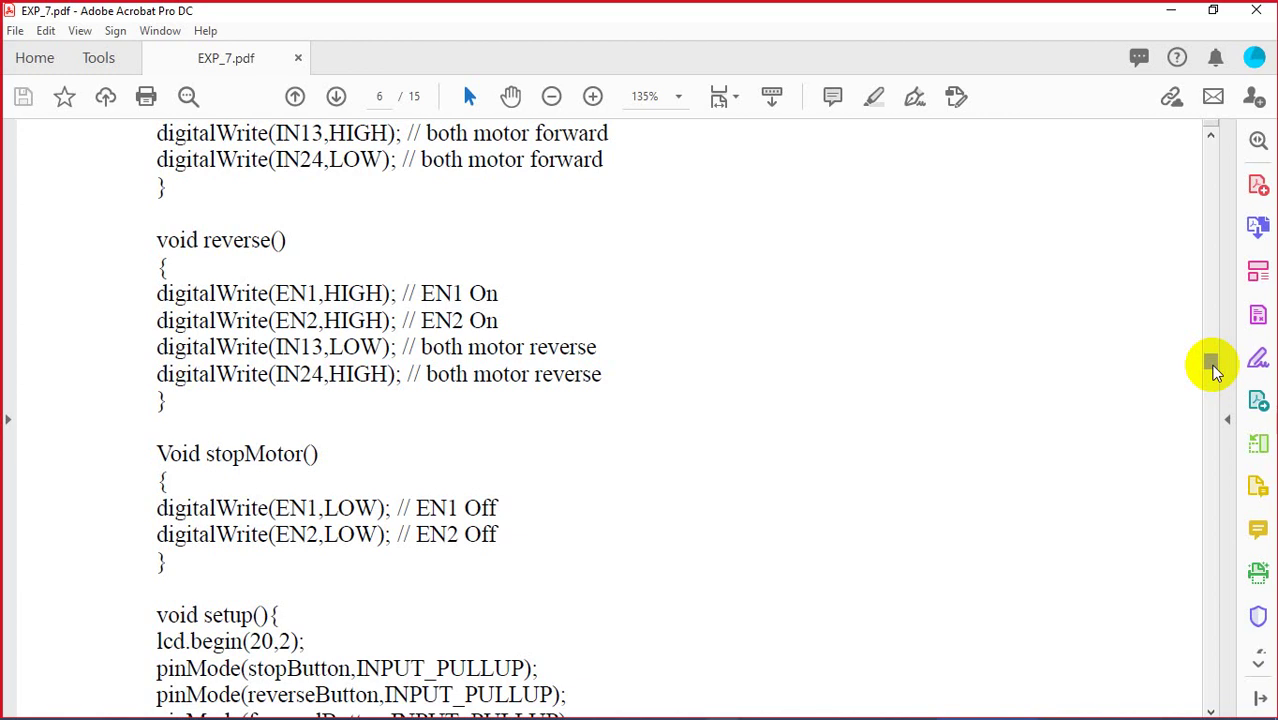
pyautogui.click(1176, 16)
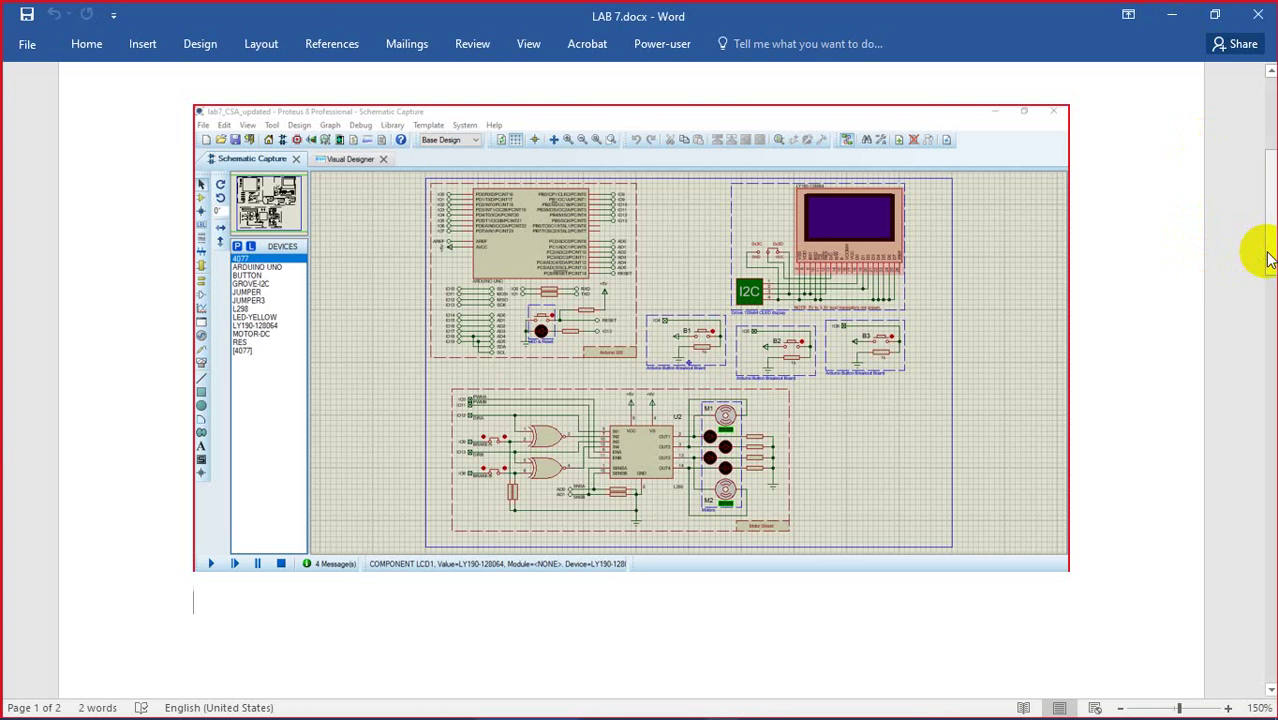
# Step: Examine the Proteus schematic and the SETUP, LOOP, FORWARD, REVERSE, STOP and Disp_Msg flowcharts in LAB 7.docx
pyautogui.moveTo(1268, 258)
pyautogui.mouseDown()
pyautogui.moveTo(1270, 191)
pyautogui.moveTo(1270, 286)
pyautogui.moveTo(1271, 228)
pyautogui.moveTo(1271, 239)
pyautogui.mouseUp()
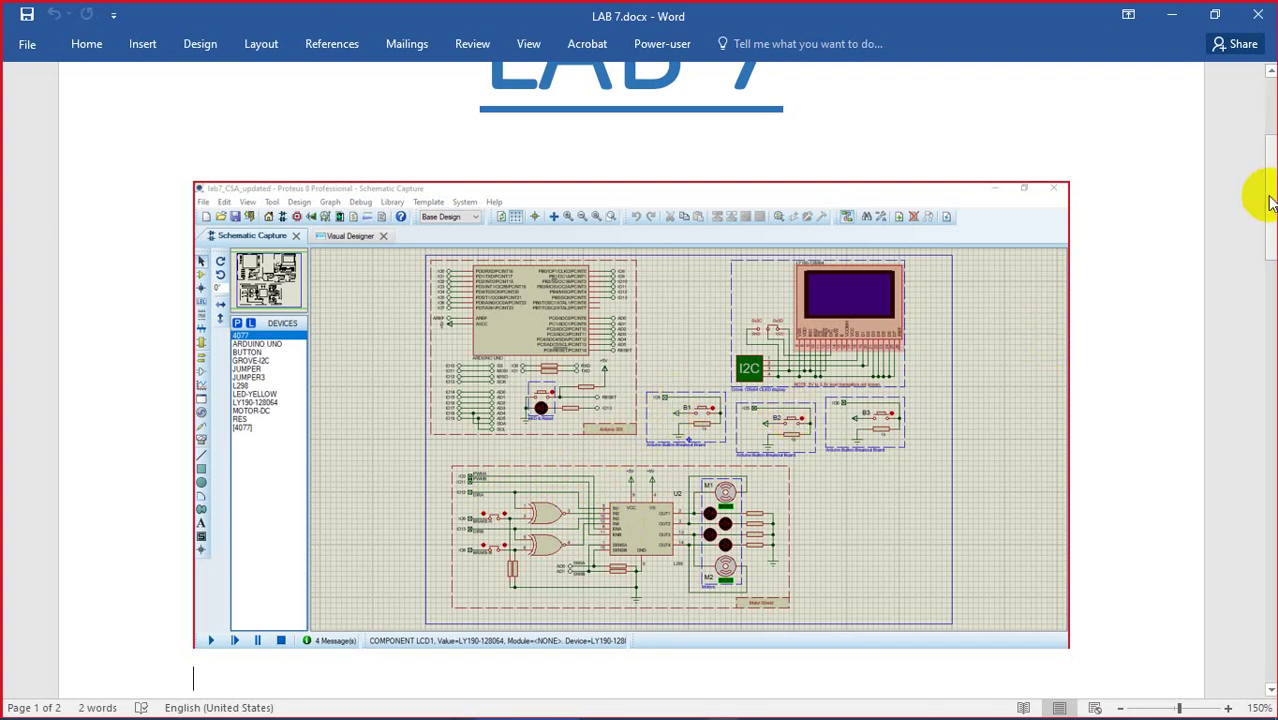
pyautogui.moveTo(1270, 203); pyautogui.dragTo(1268, 402)
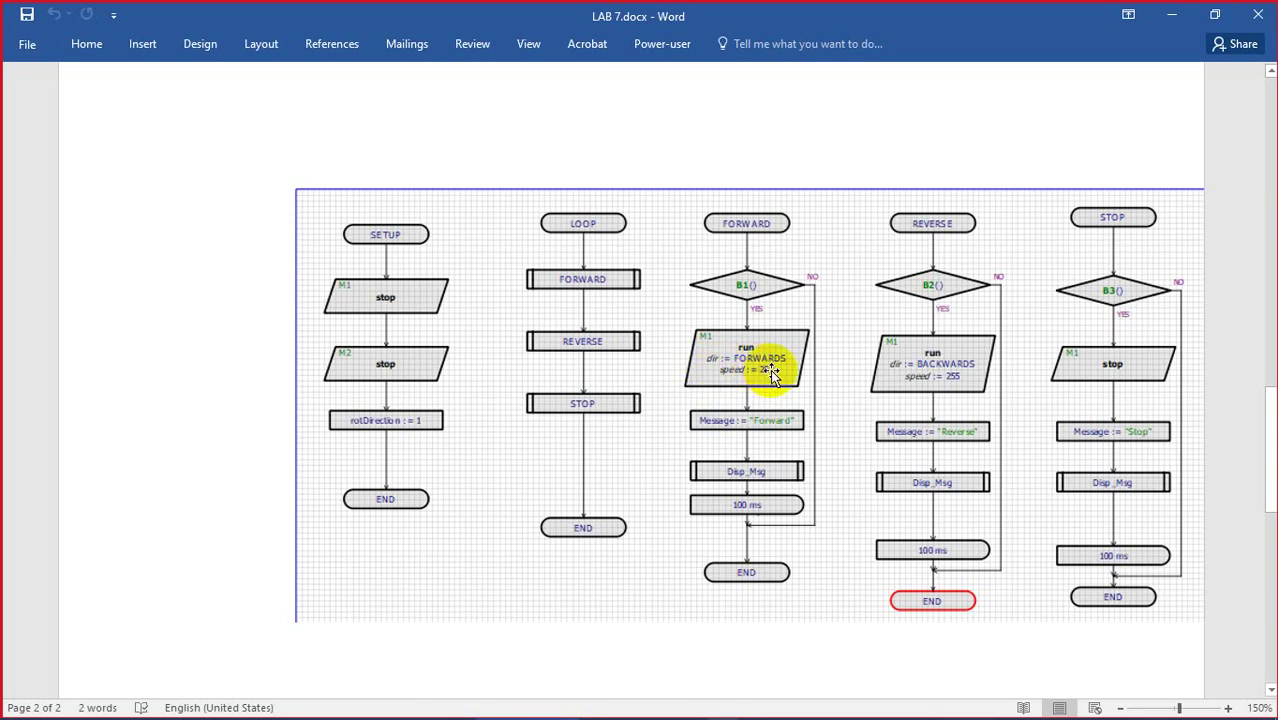
pyautogui.click(740, 430)
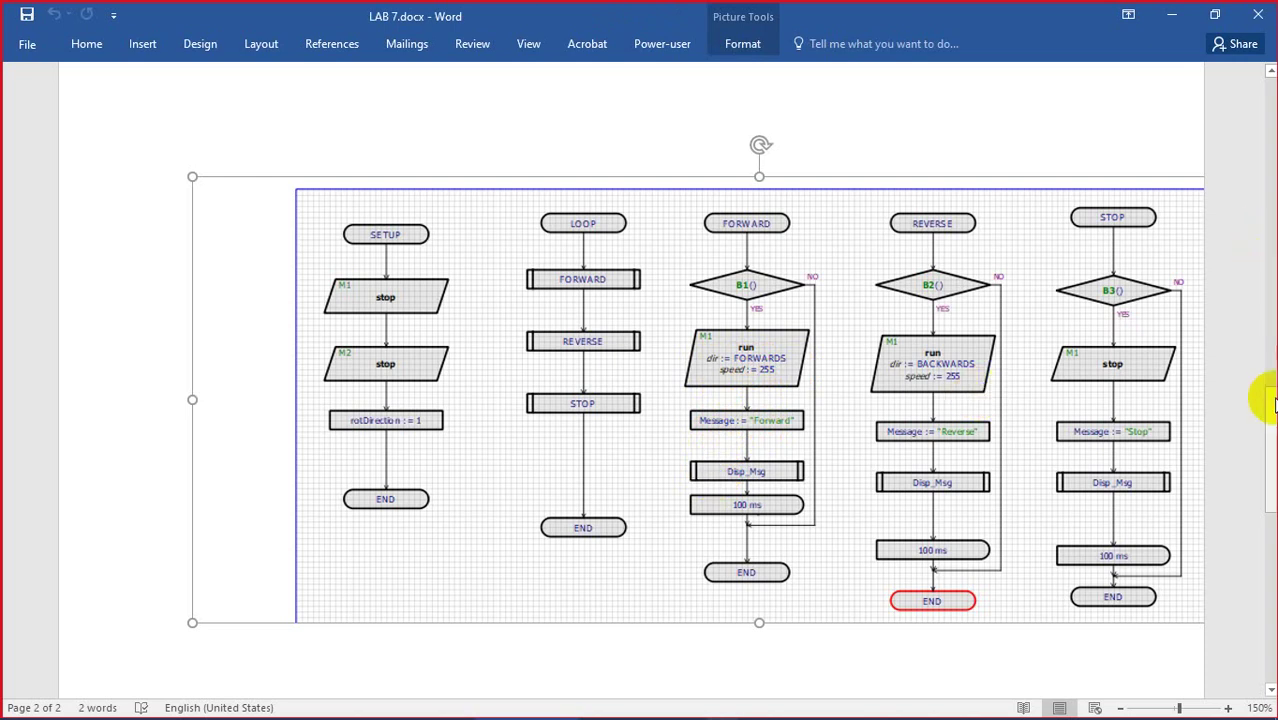
pyautogui.moveTo(1270, 403); pyautogui.dragTo(1270, 538)
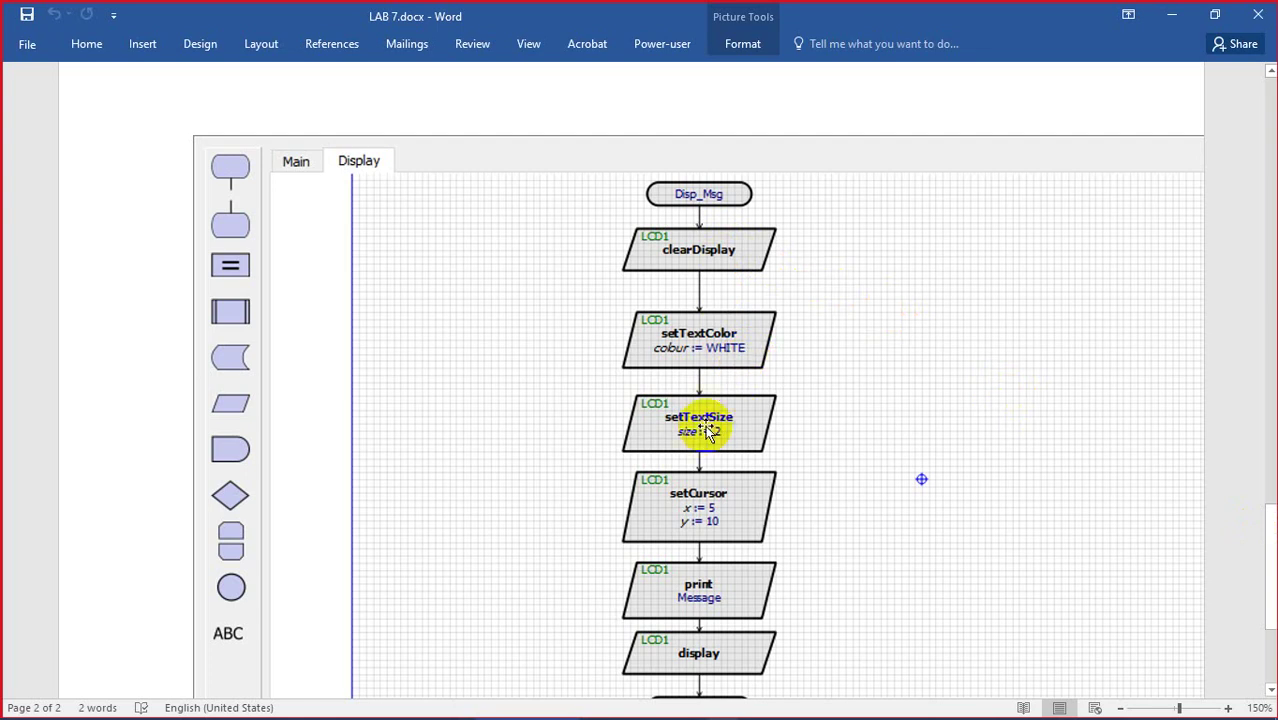
pyautogui.click(696, 474)
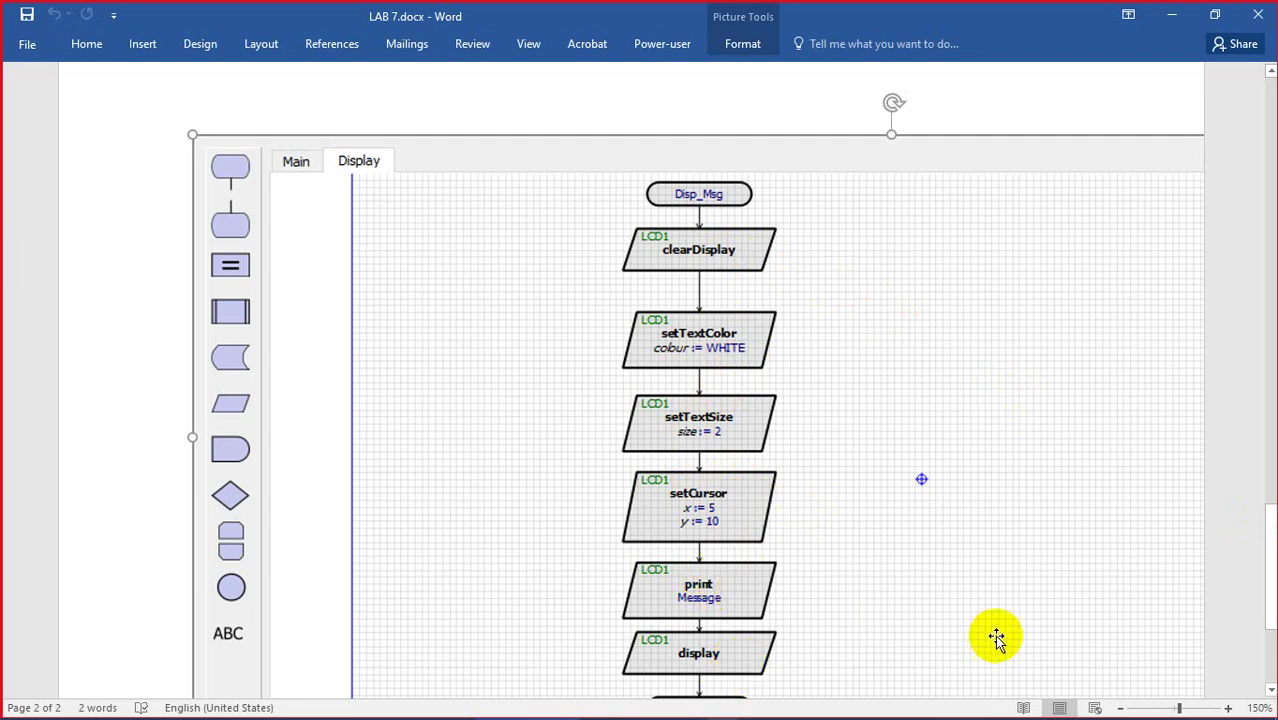
pyautogui.moveTo(1273, 570); pyautogui.dragTo(1265, 401)
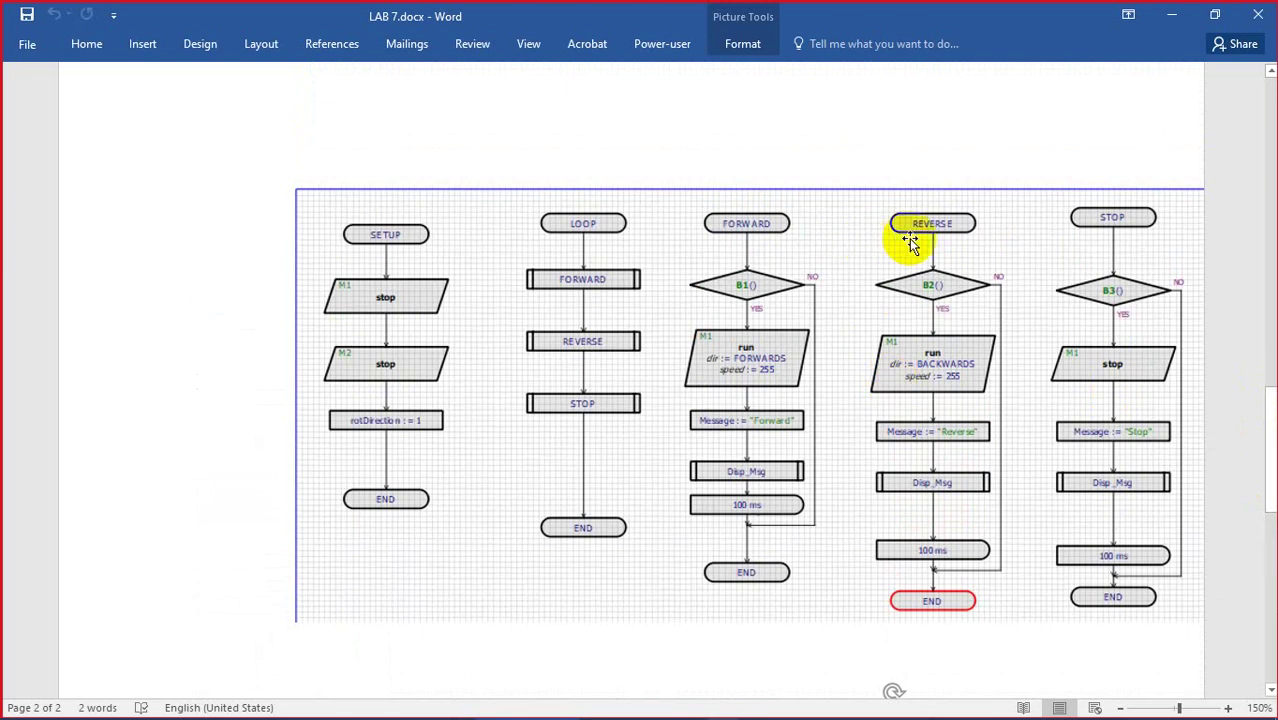
pyautogui.click(790, 262)
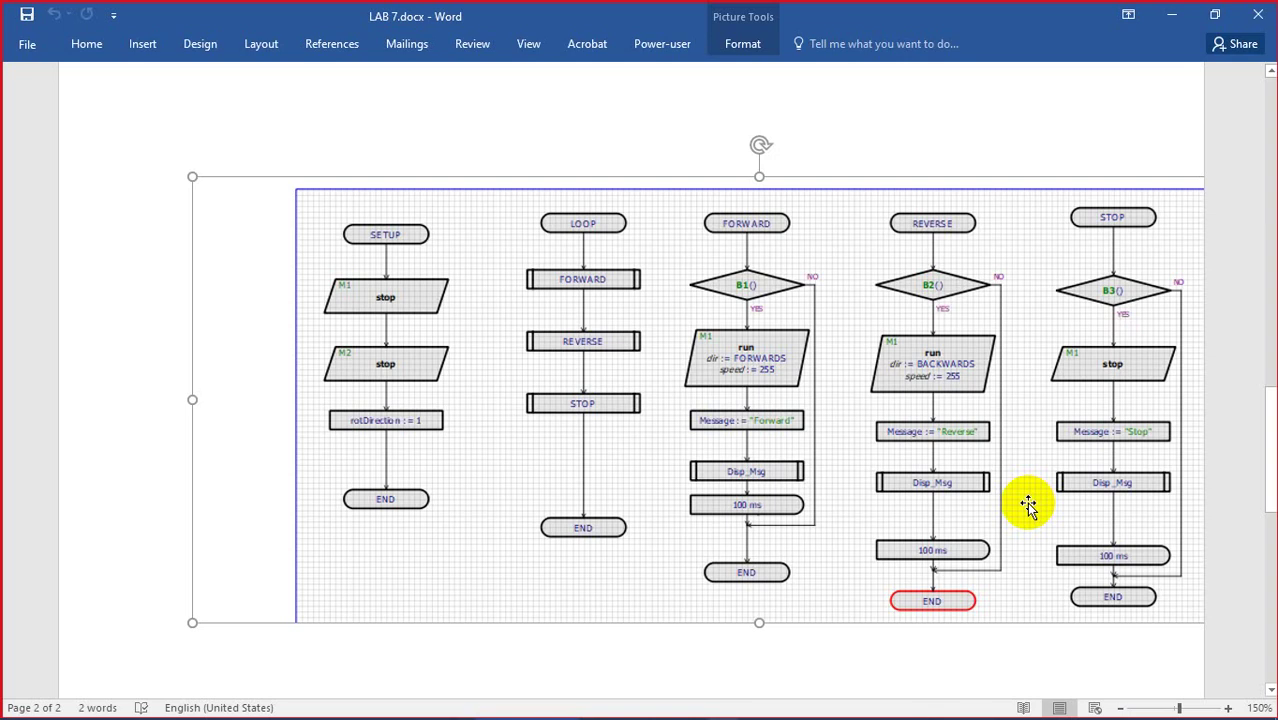
# Step: Leave the Word document and launch Proteus 8 Professional from the desktop as administrator
pyautogui.click(1172, 16)
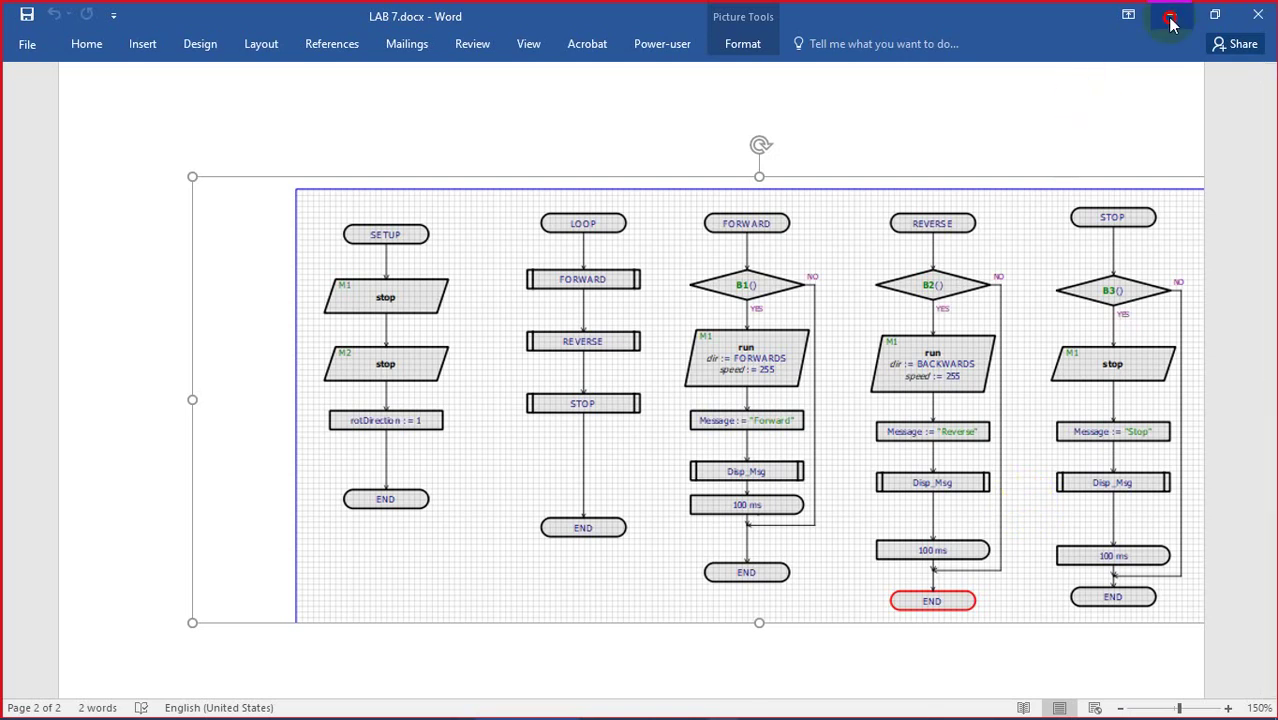
pyautogui.click(1238, 20)
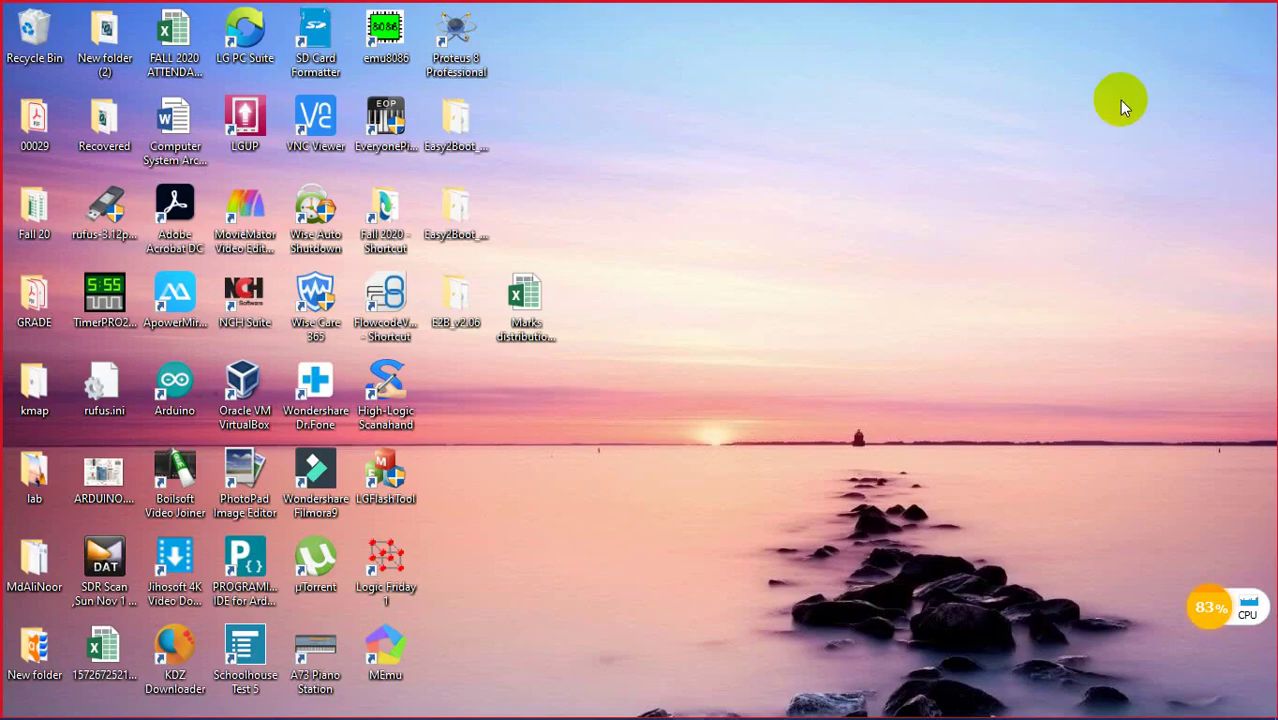
pyautogui.click(456, 68)
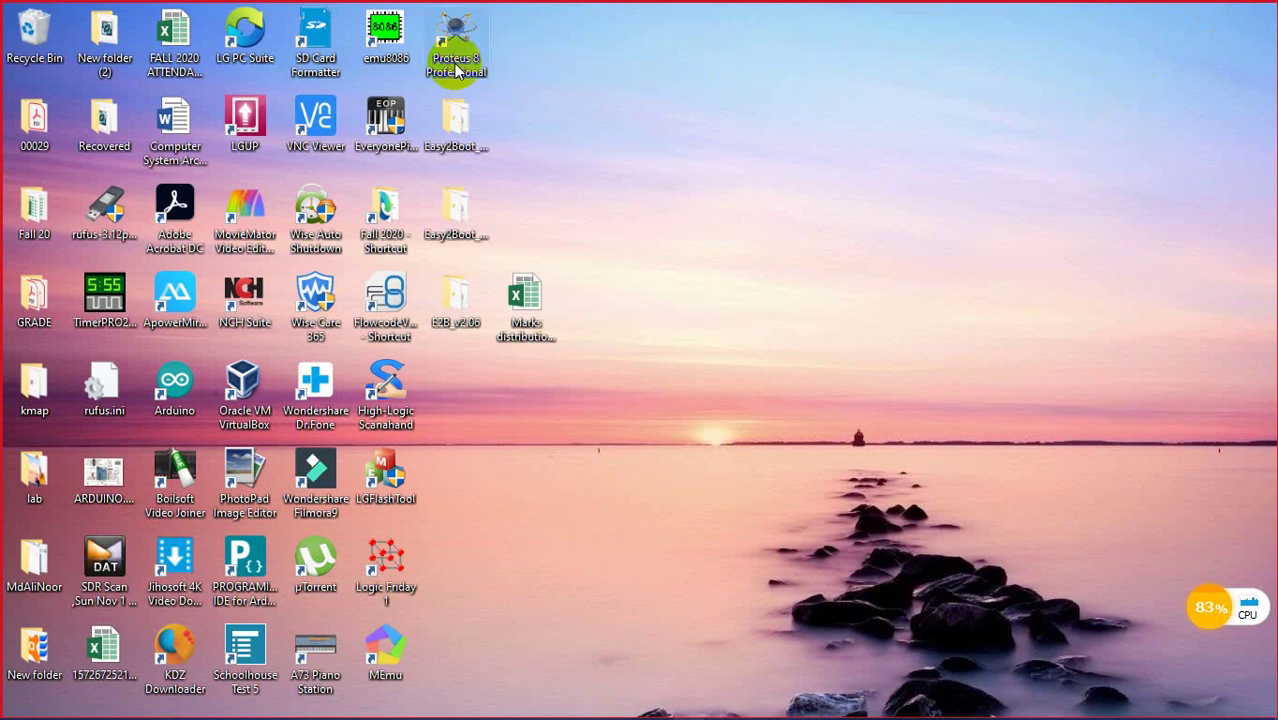
pyautogui.doubleClick(455, 66)
pyautogui.rightClick(453, 62)
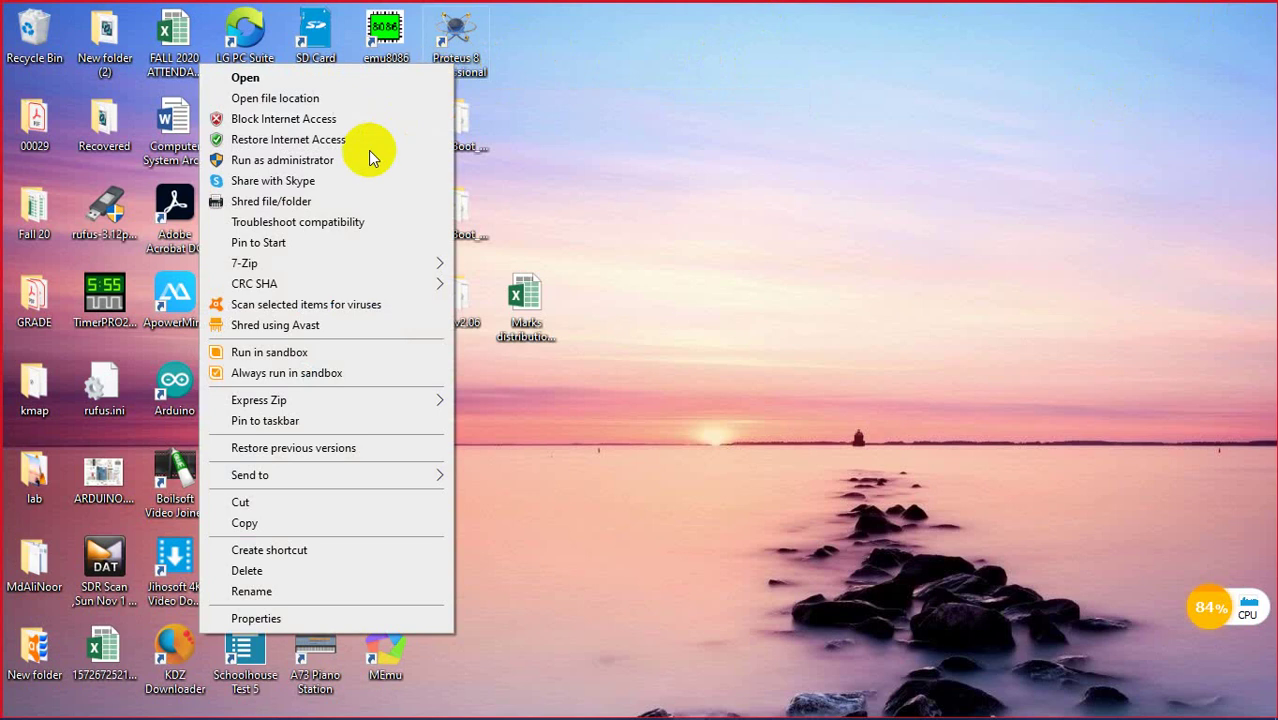
pyautogui.click(357, 158)
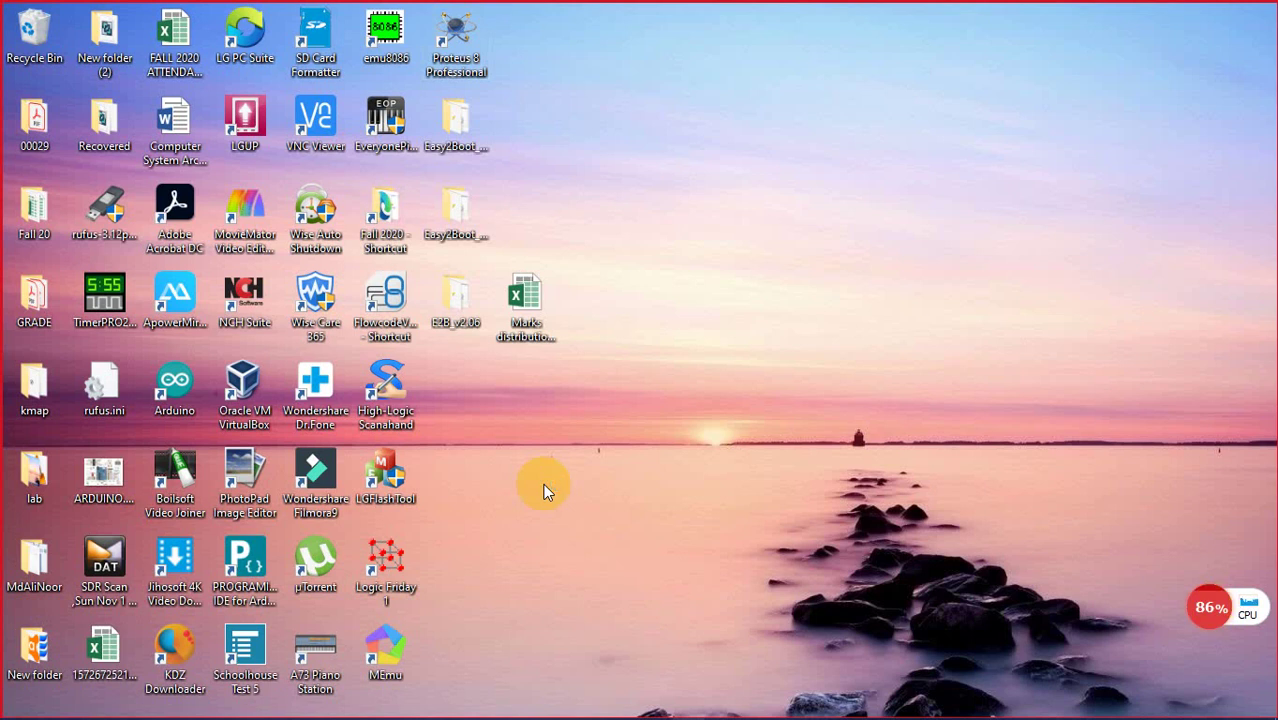
pyautogui.moveTo(456, 712)
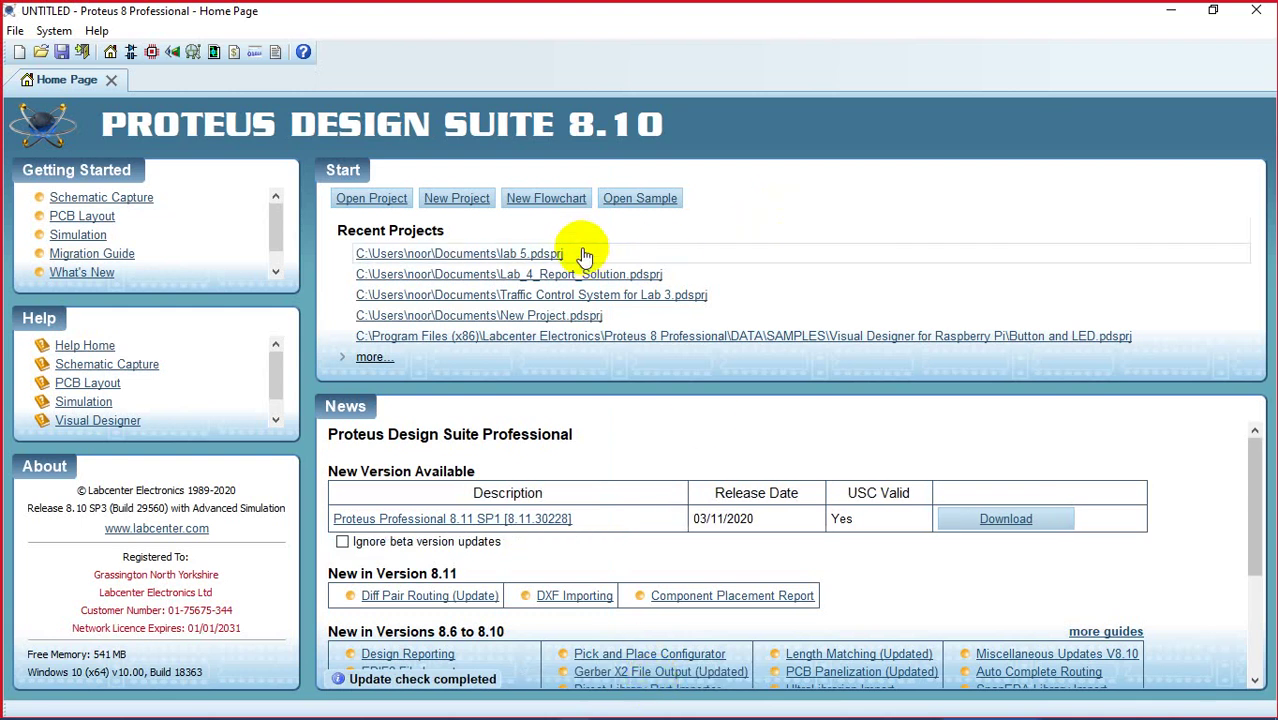
# Step: Start a new flowchart project and name it "CSA Lab 7 Motor Control"
pyautogui.click(550, 200)
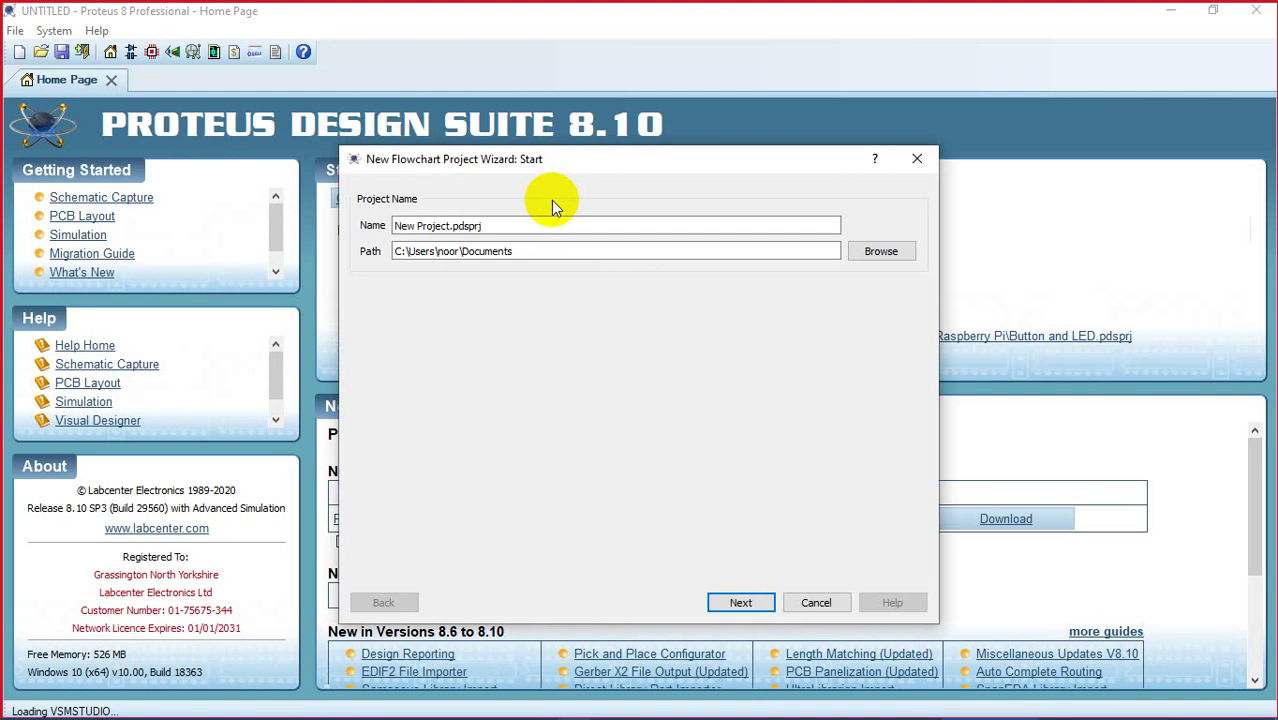
pyautogui.click(495, 226)
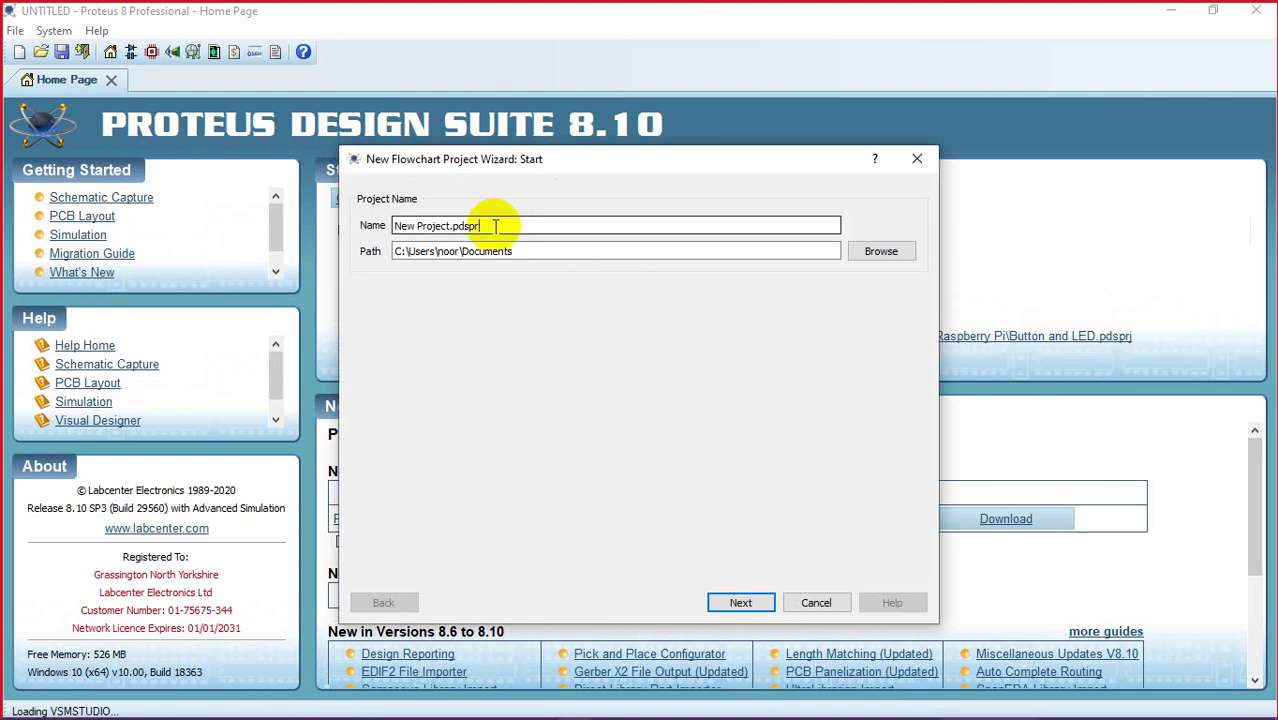
pyautogui.press('BackSpace')
pyautogui.press('BackSpace')
pyautogui.press('BackSpace')
pyautogui.press('BackSpace')
pyautogui.press('BackSpace')
pyautogui.press('BackSpace')
pyautogui.press('BackSpace')
pyautogui.press('BackSpace')
pyautogui.press('BackSpace')
pyautogui.press('BackSpace')
pyautogui.press('BackSpace')
pyautogui.press('BackSpace')
pyautogui.press('BackSpace')
pyautogui.press('BackSpace')
pyautogui.press('BackSpace')
pyautogui.press('BackSpace')
pyautogui.press('BackSpace')
pyautogui.press('BackSpace')
pyautogui.write('CSA Lab 7 Motor Control')
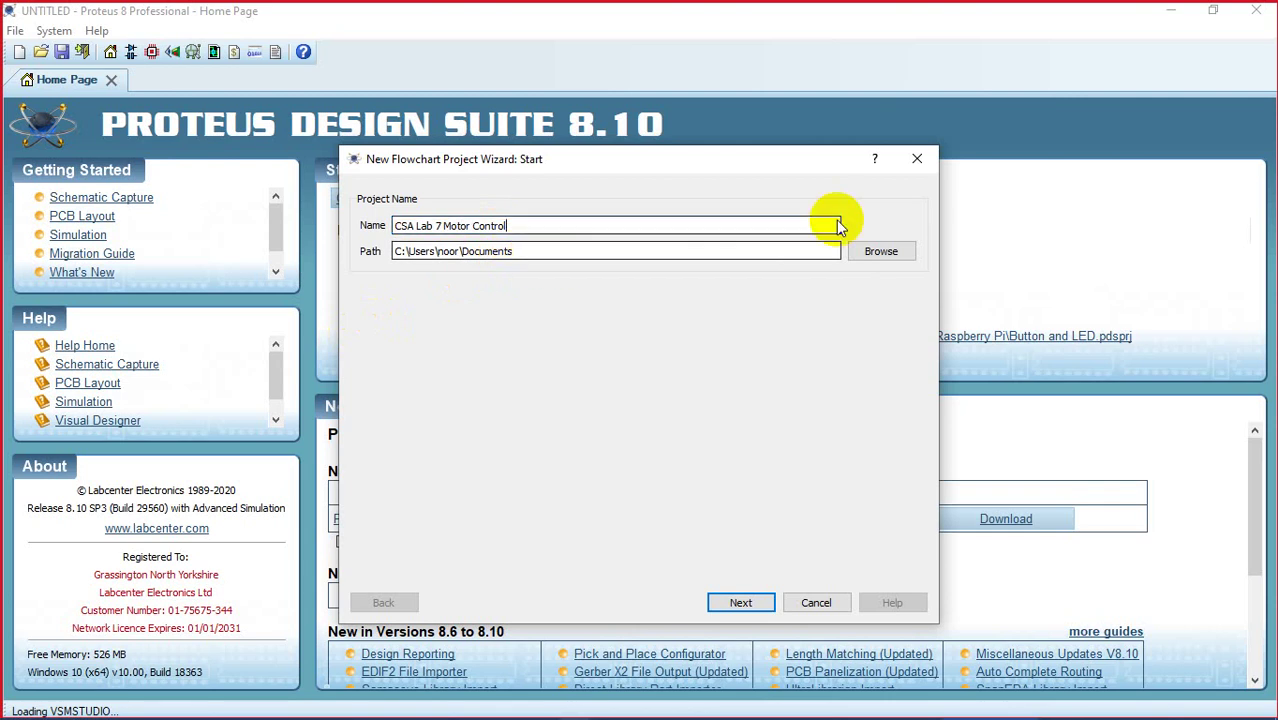
# Step: Set the project's save location to D:\Fall 2020\Recovered\CSA LAB\Lab 7 and continue to the firmware settings
pyautogui.click(881, 253)
pyautogui.click(880, 252)
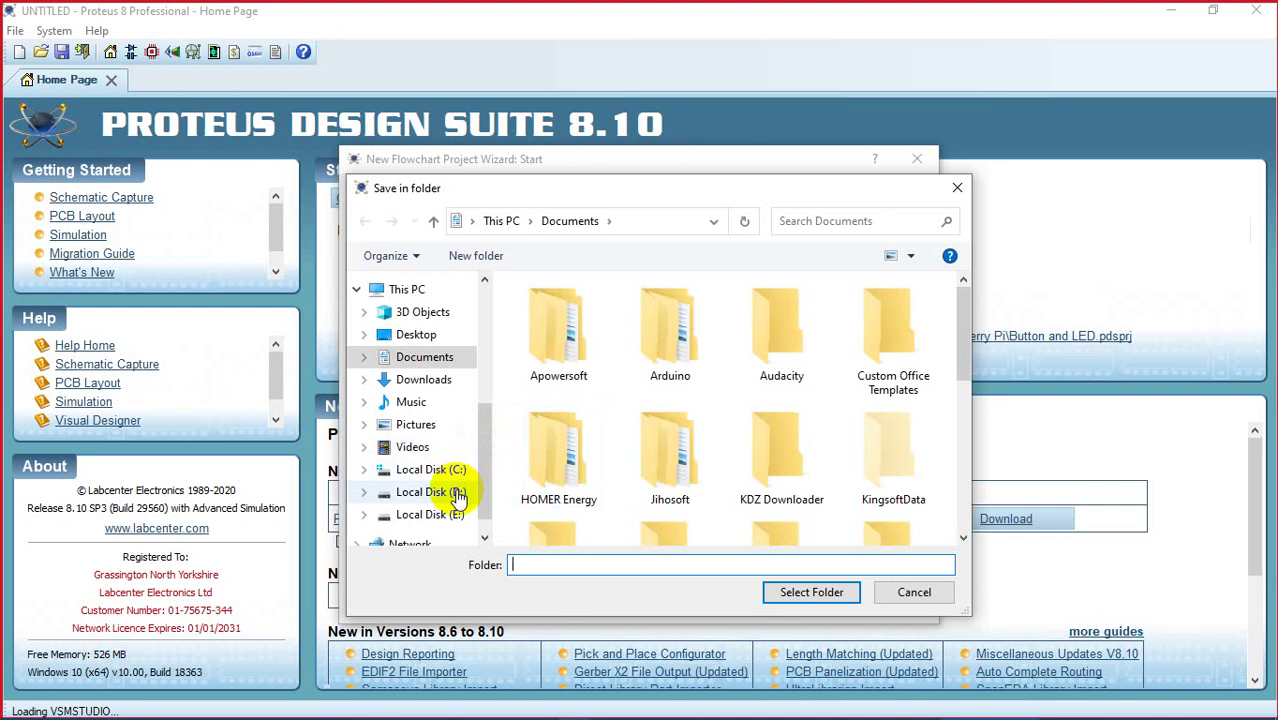
pyautogui.click(456, 493)
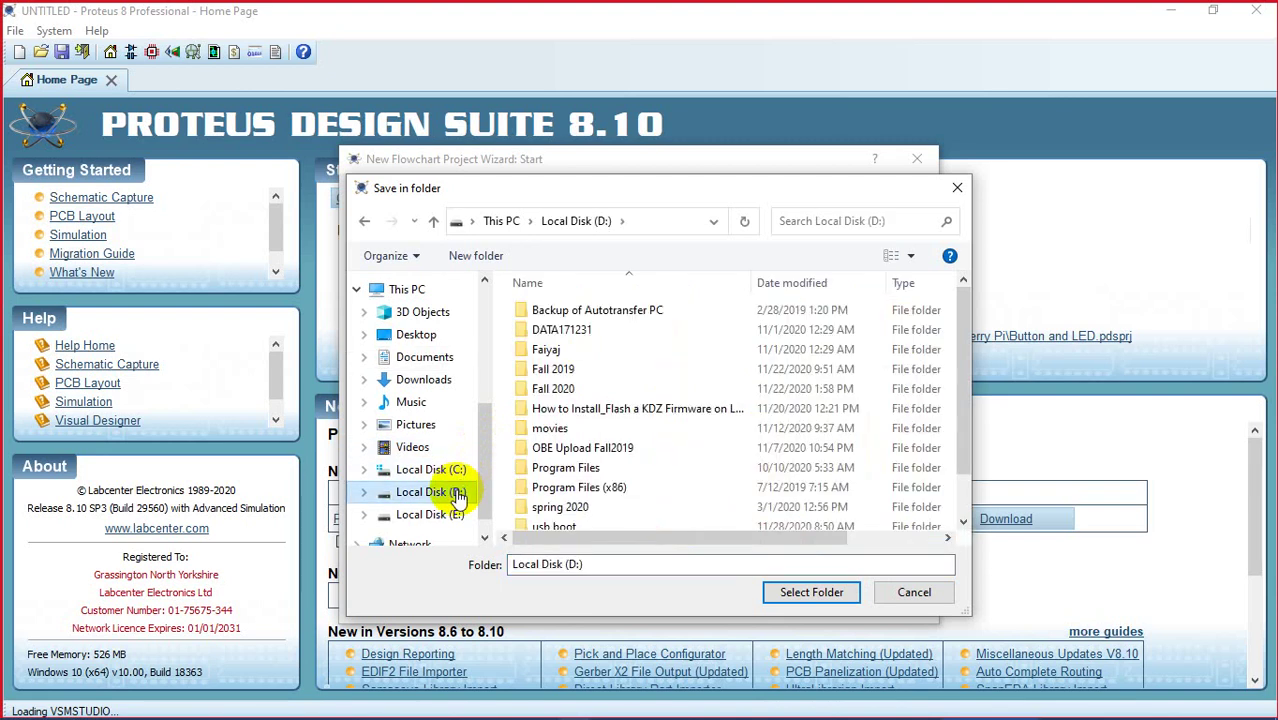
pyautogui.doubleClick(575, 391)
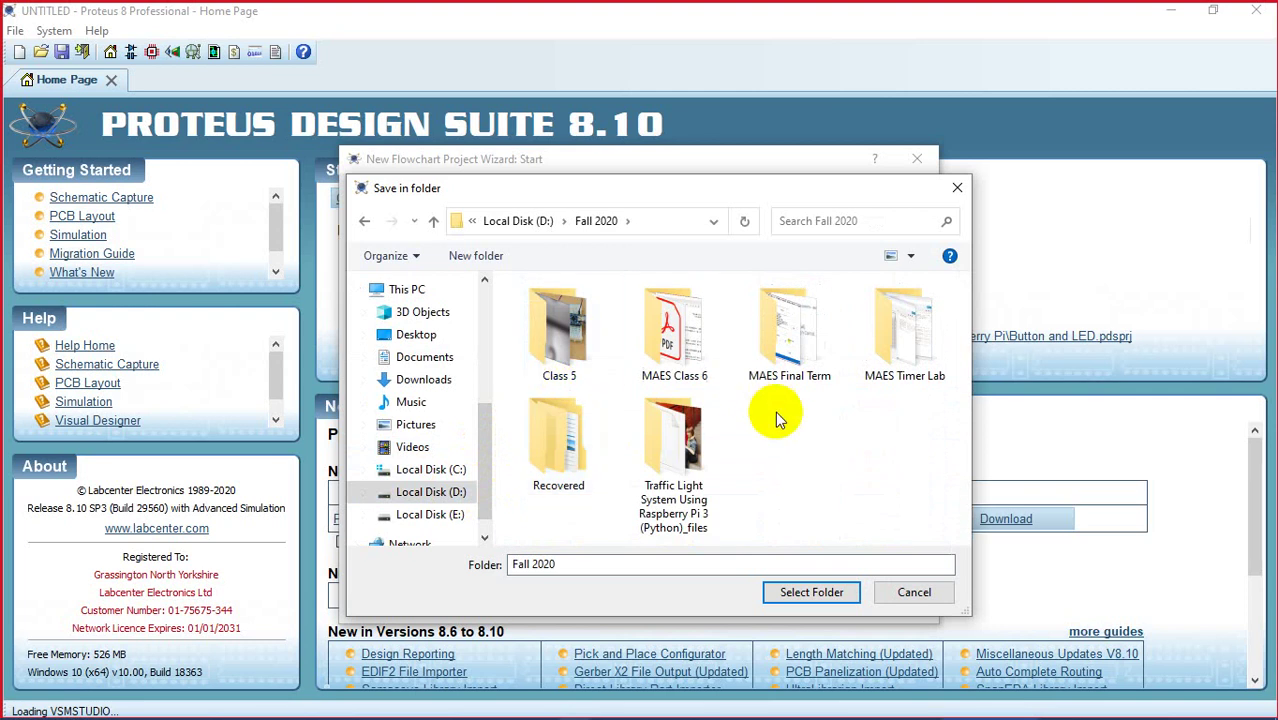
pyautogui.doubleClick(545, 428)
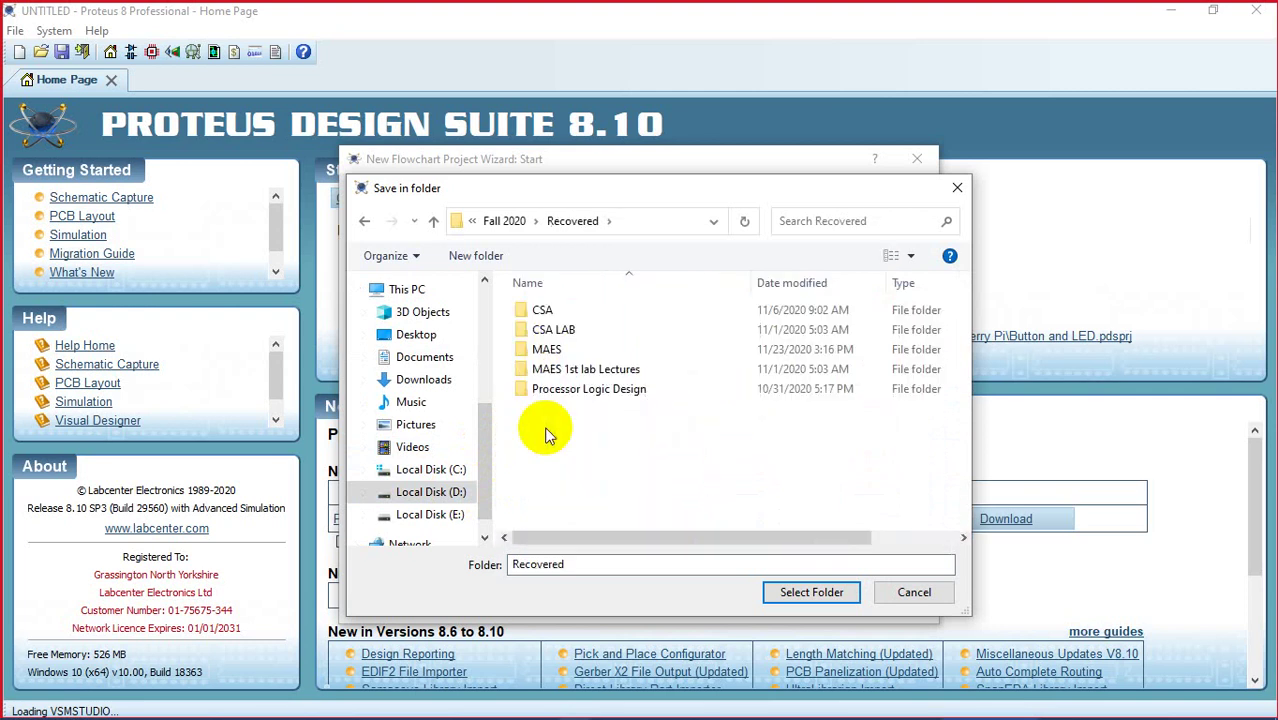
pyautogui.doubleClick(575, 328)
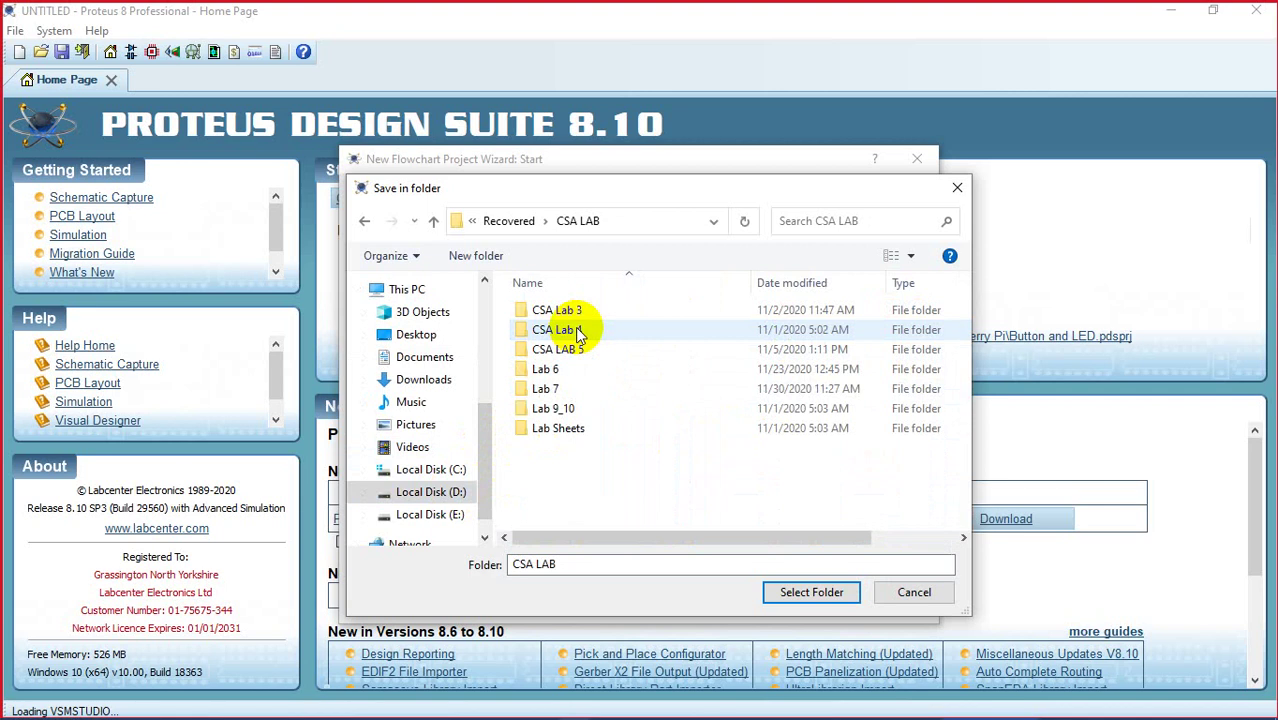
pyautogui.doubleClick(545, 388)
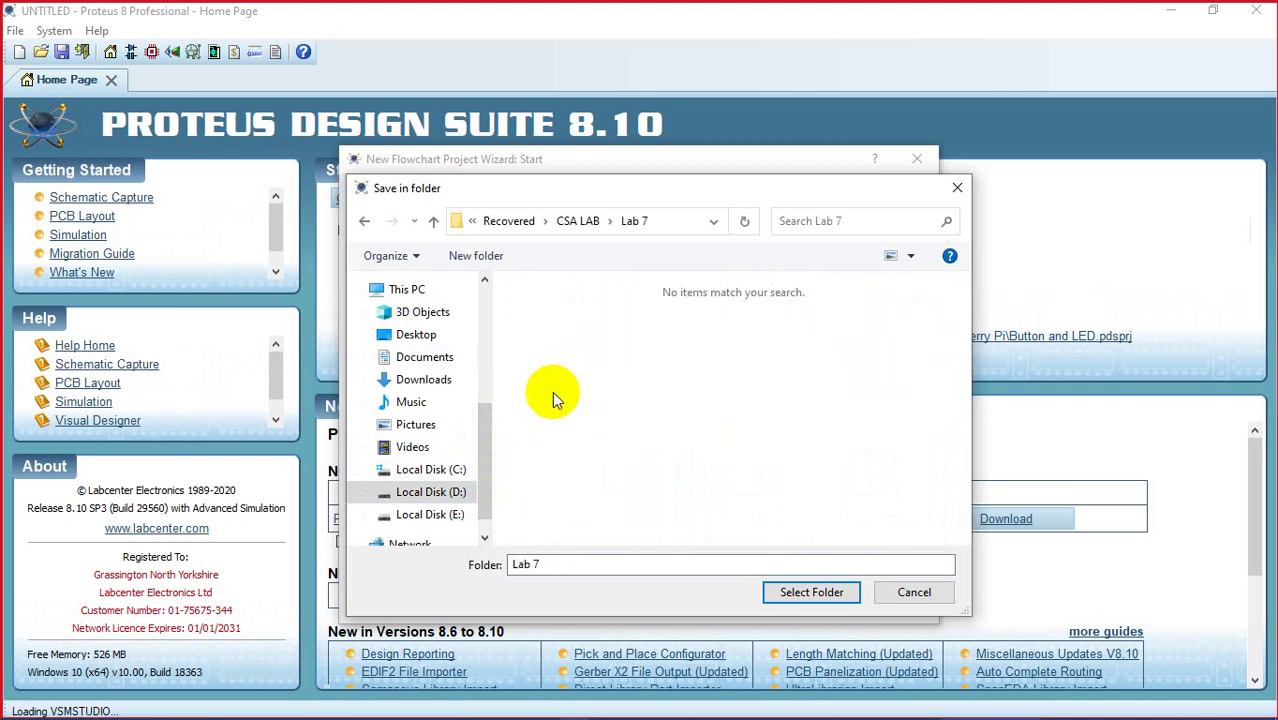
pyautogui.click(811, 592)
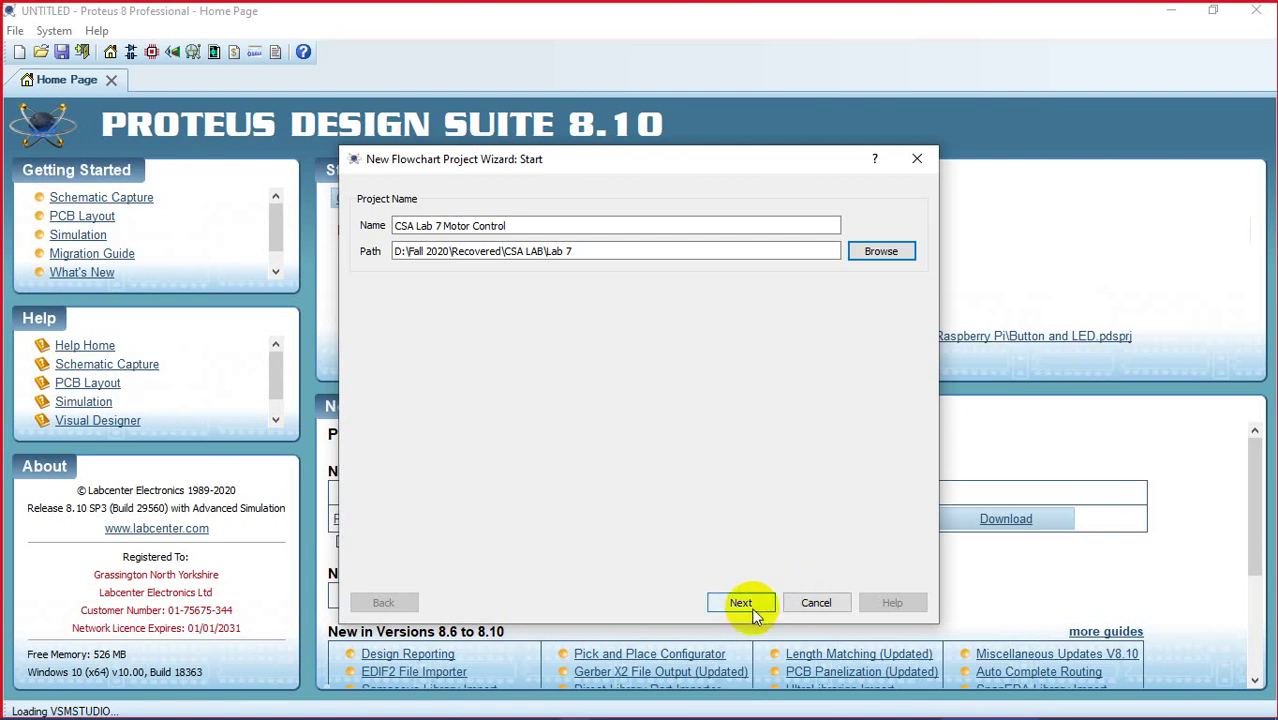
pyautogui.click(752, 606)
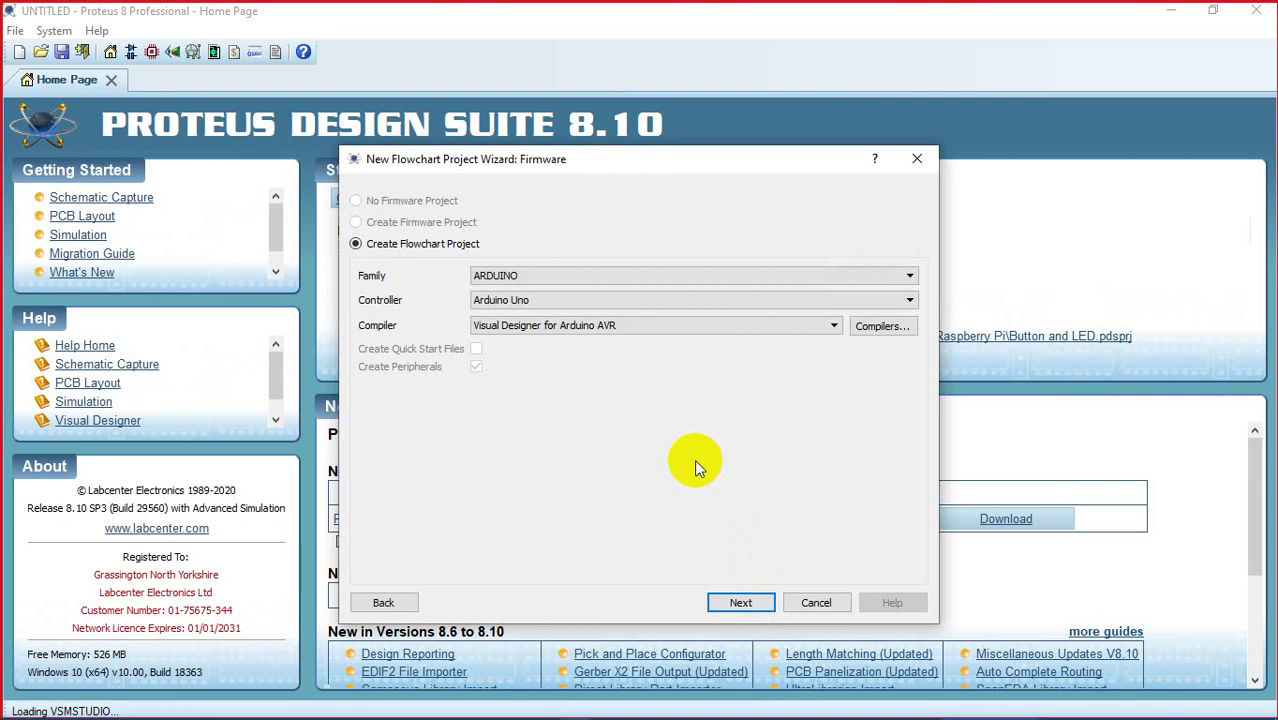
# Step: Create the flowchart project with the ARDUINO family, Arduino Uno controller and Visual Designer for Arduino AVR compiler
pyautogui.click(660, 276)
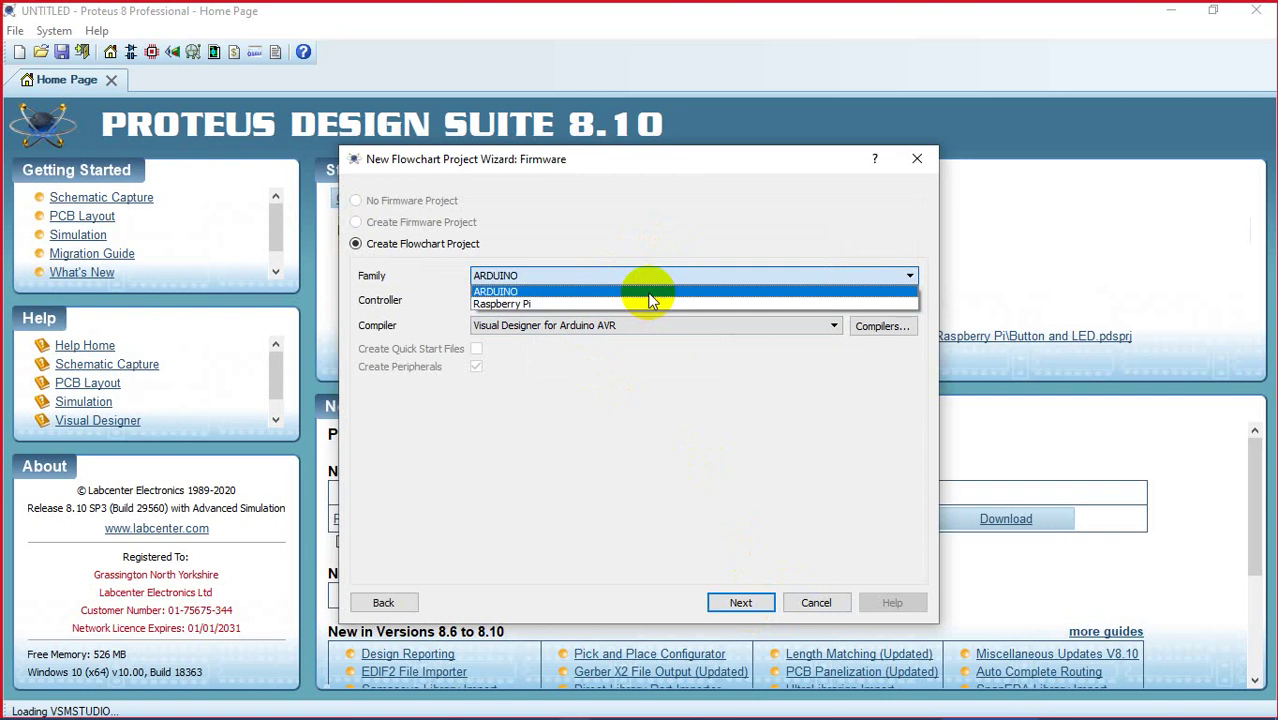
pyautogui.click(650, 291)
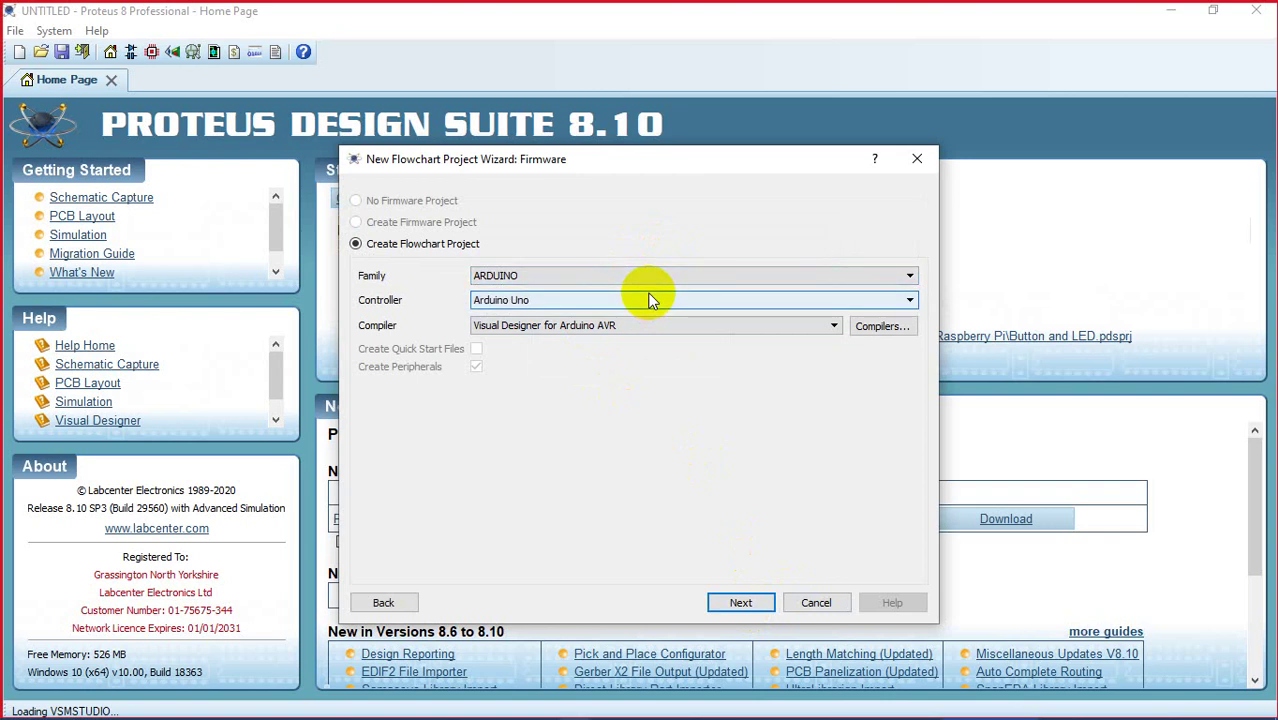
pyautogui.click(643, 305)
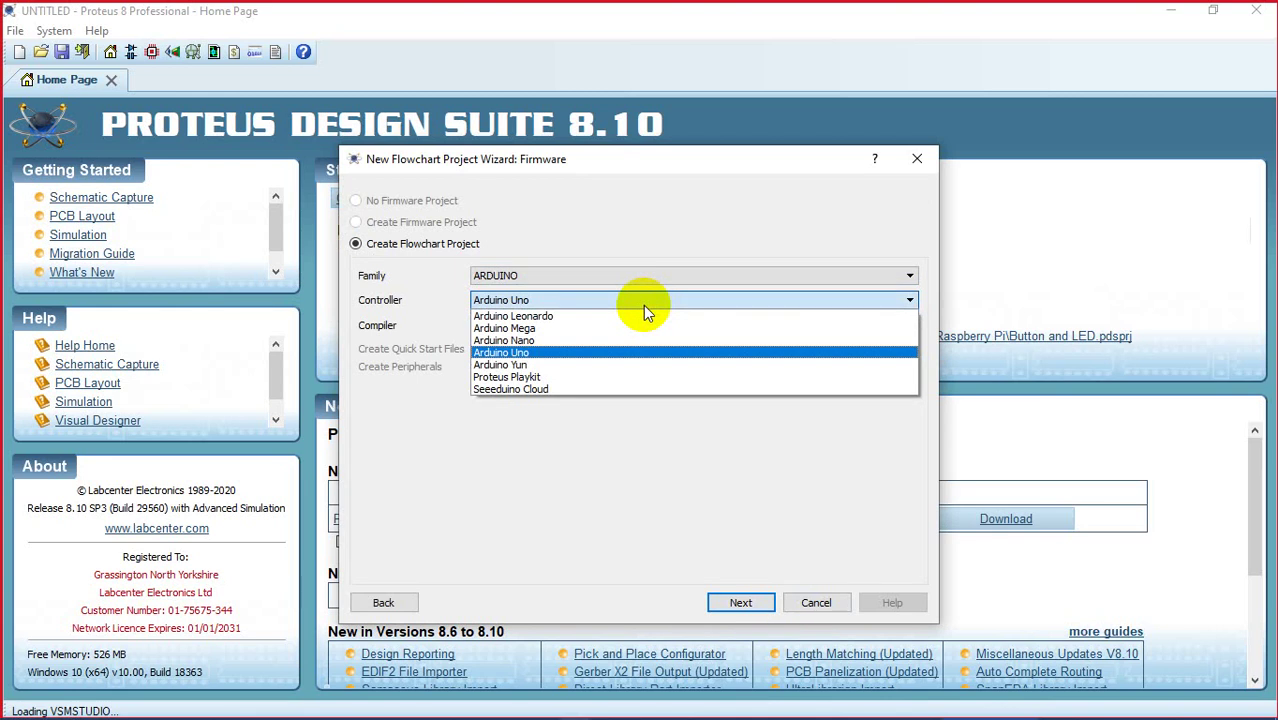
pyautogui.click(622, 355)
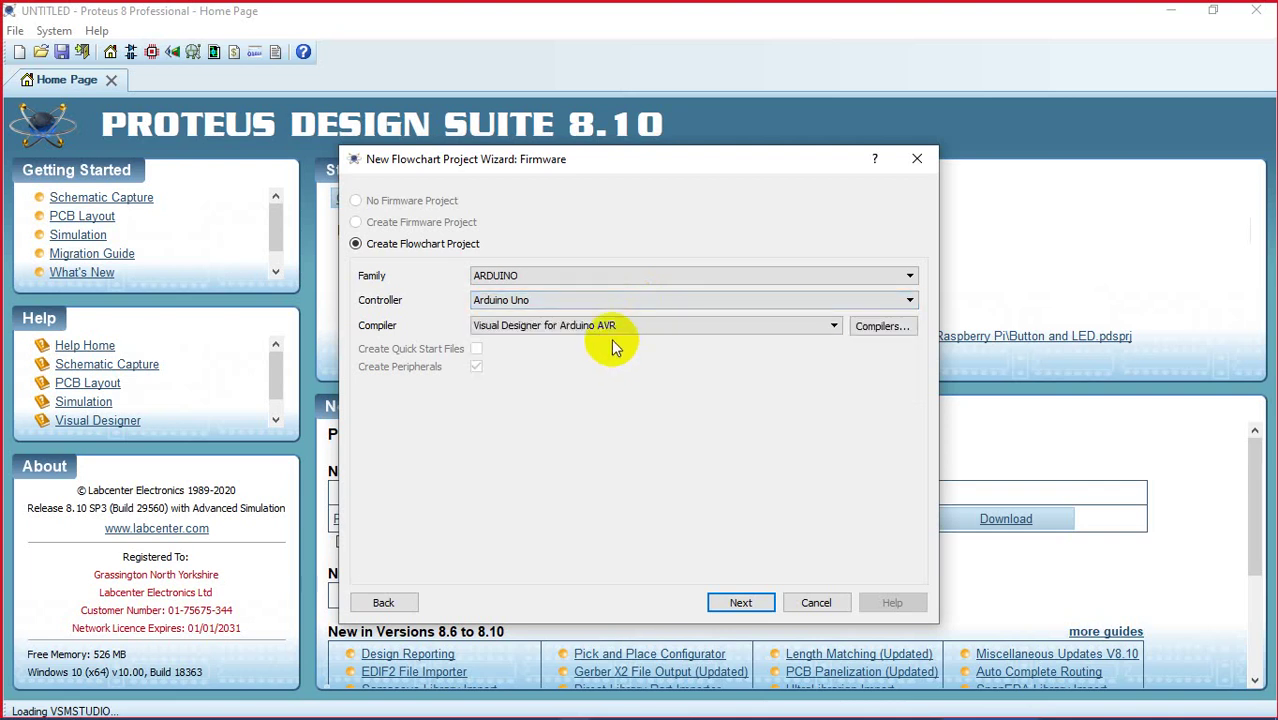
pyautogui.click(584, 334)
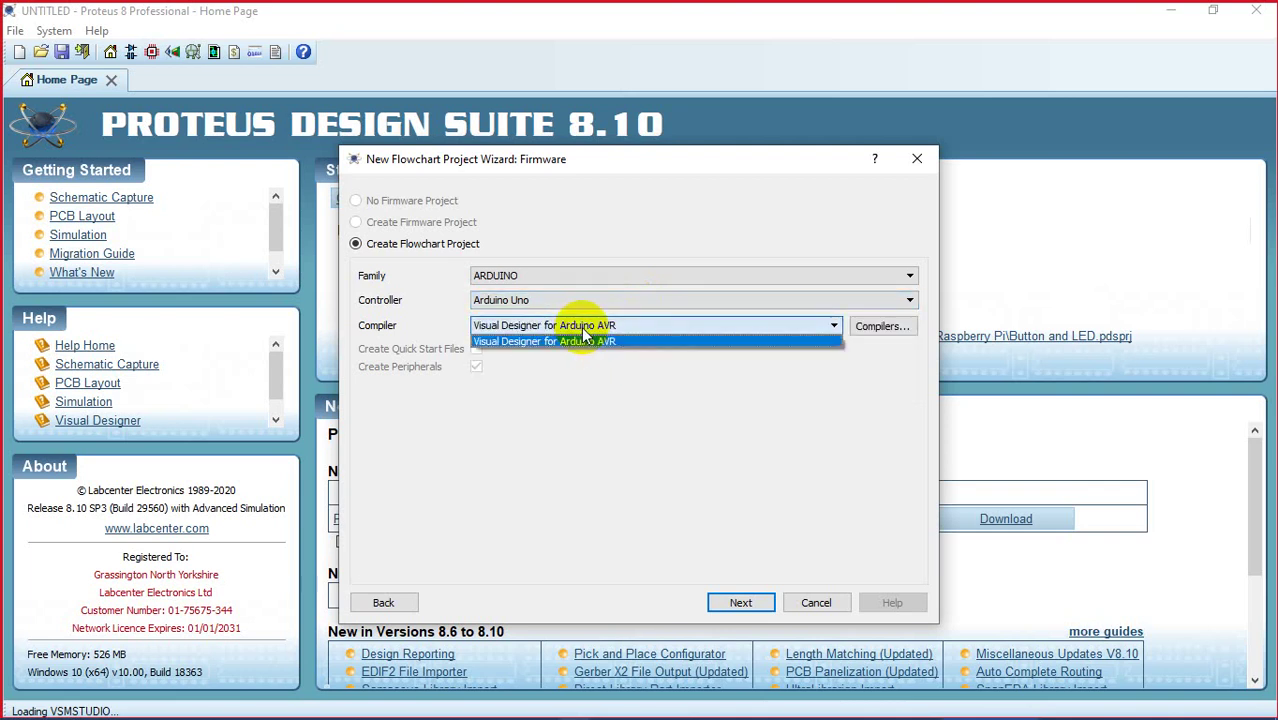
pyautogui.click(582, 342)
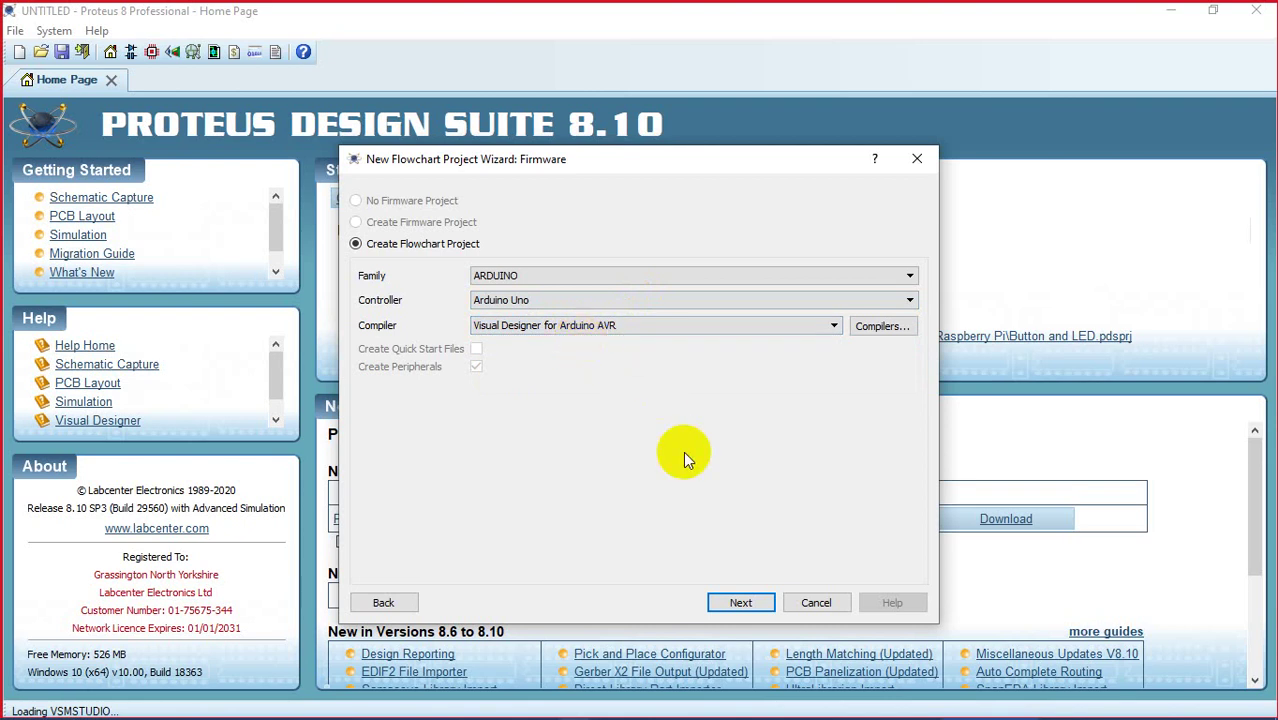
pyautogui.click(738, 603)
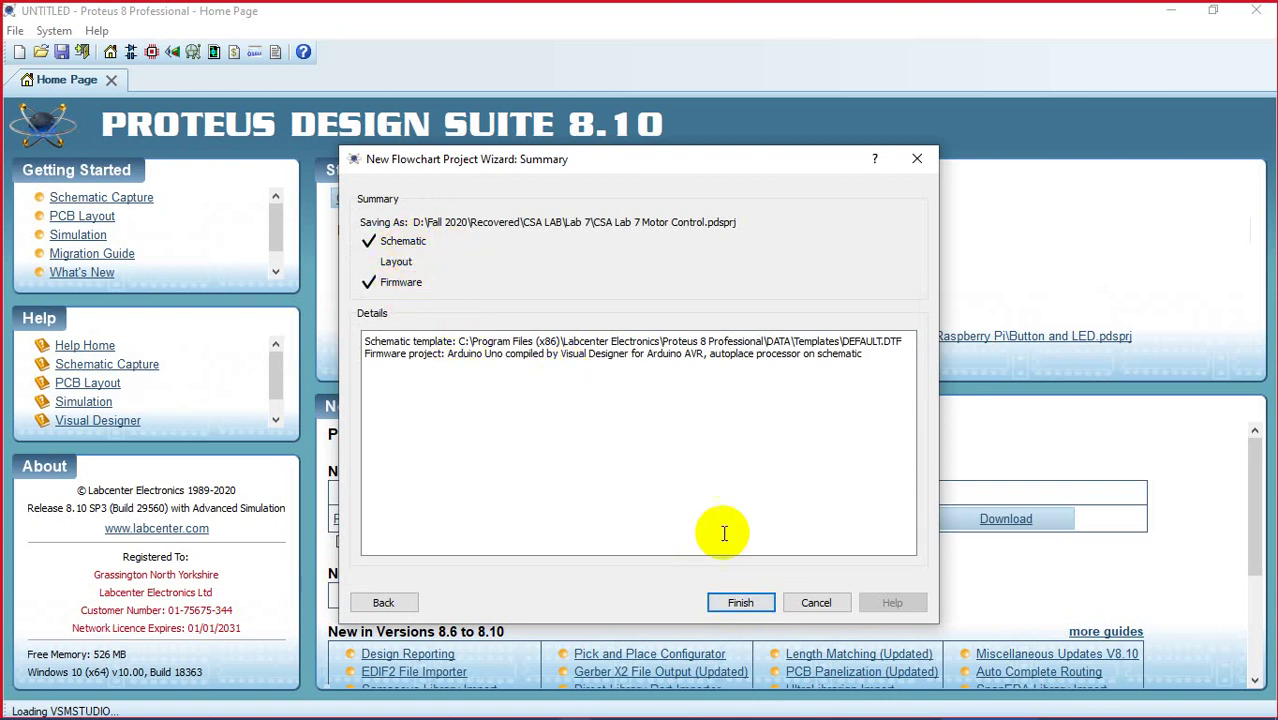
pyautogui.click(740, 603)
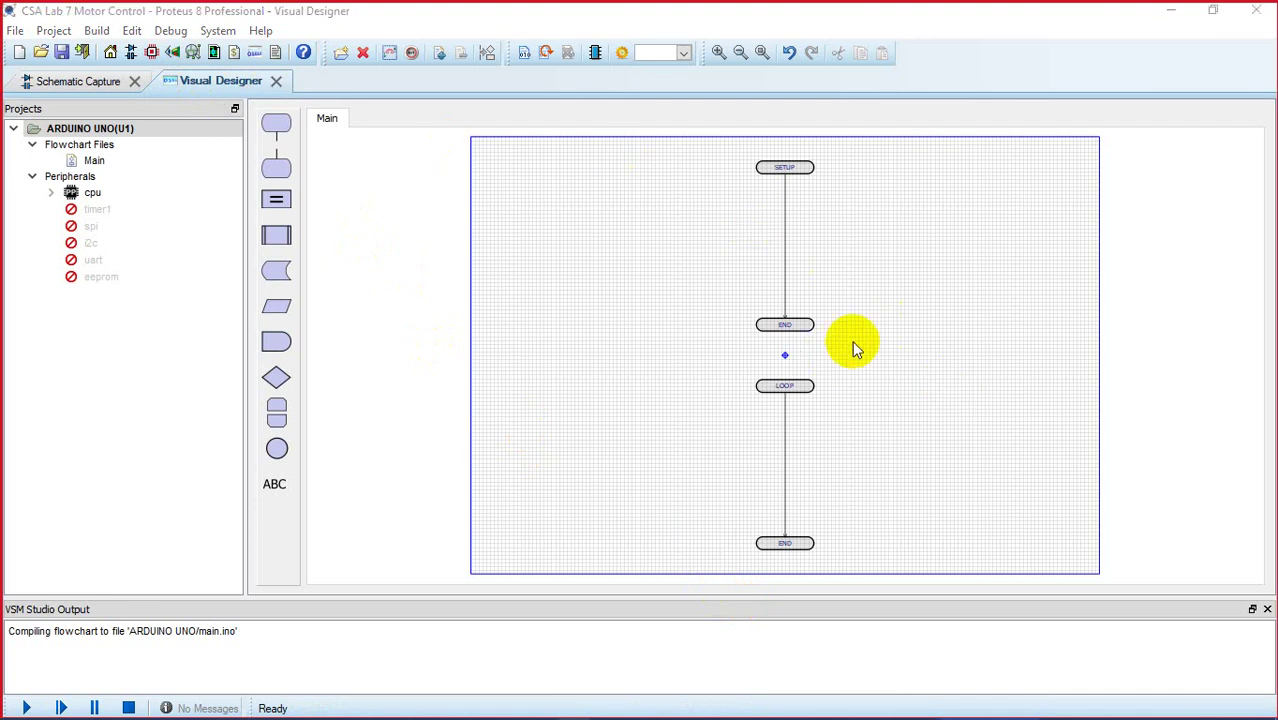
# Step: Check the reference flowchart in the LAB 7 Word document and return to the Proteus project
pyautogui.press('super')
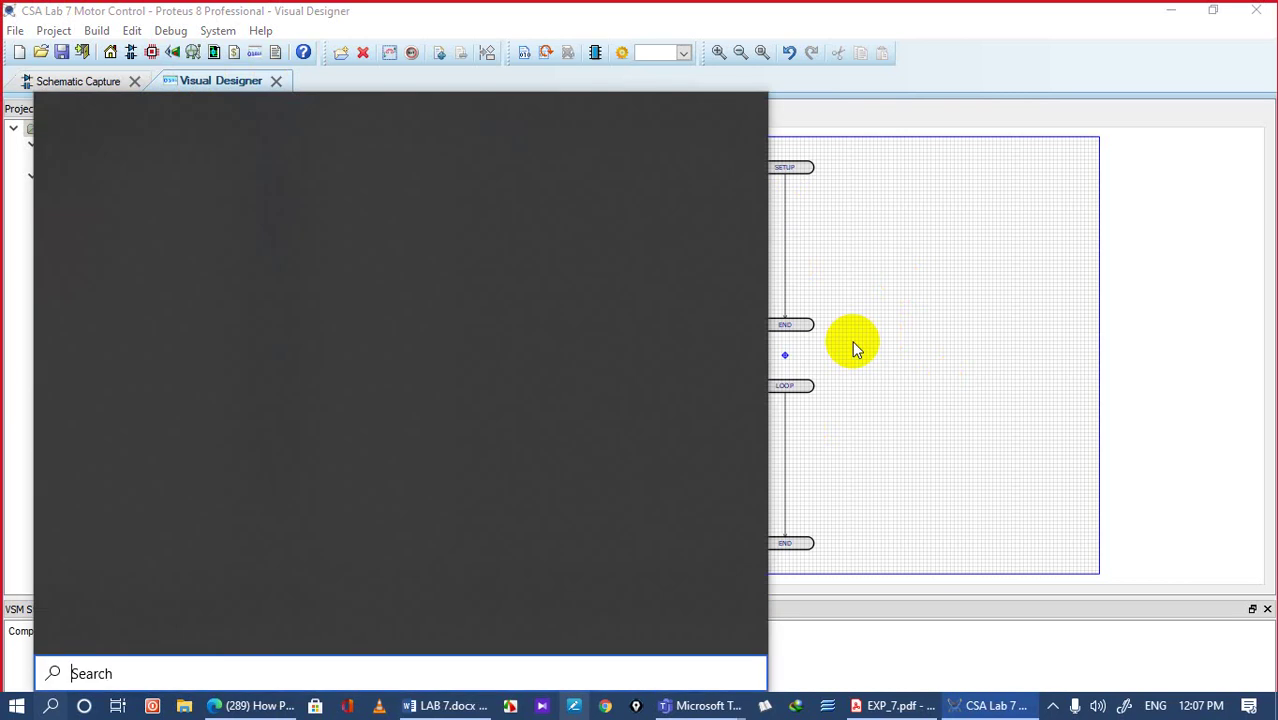
pyautogui.click(852, 340)
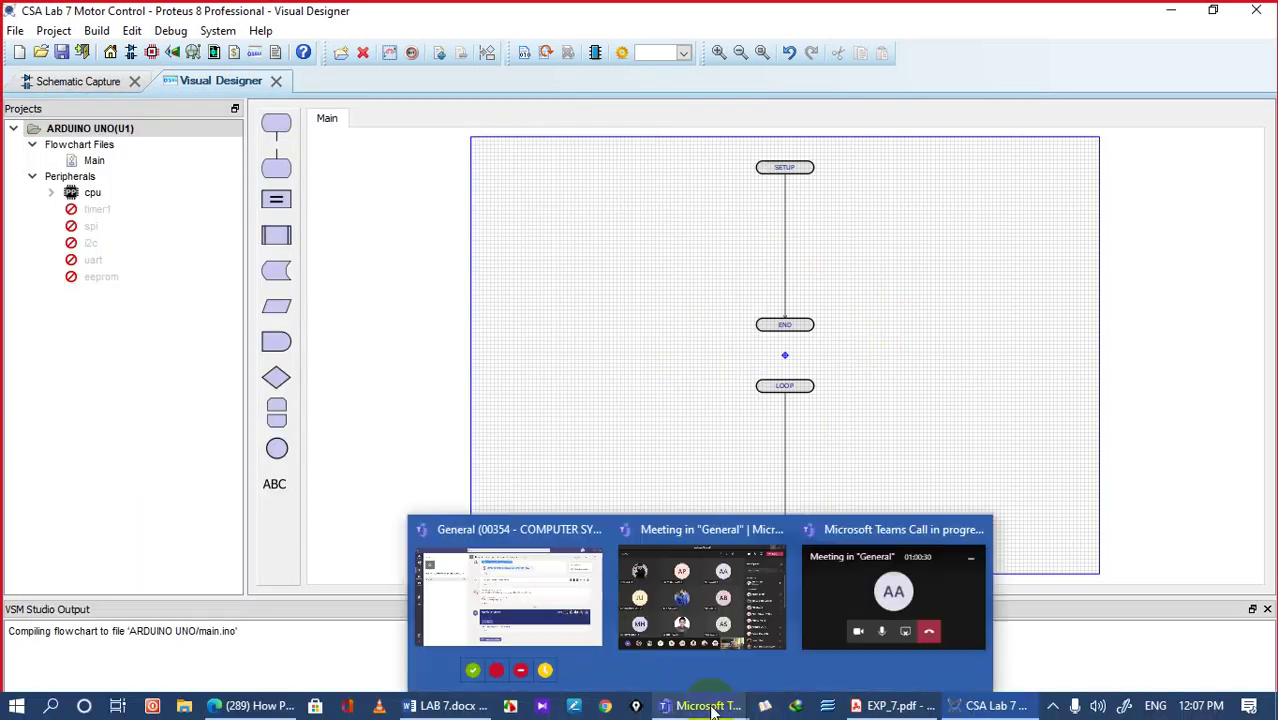
pyautogui.click(465, 706)
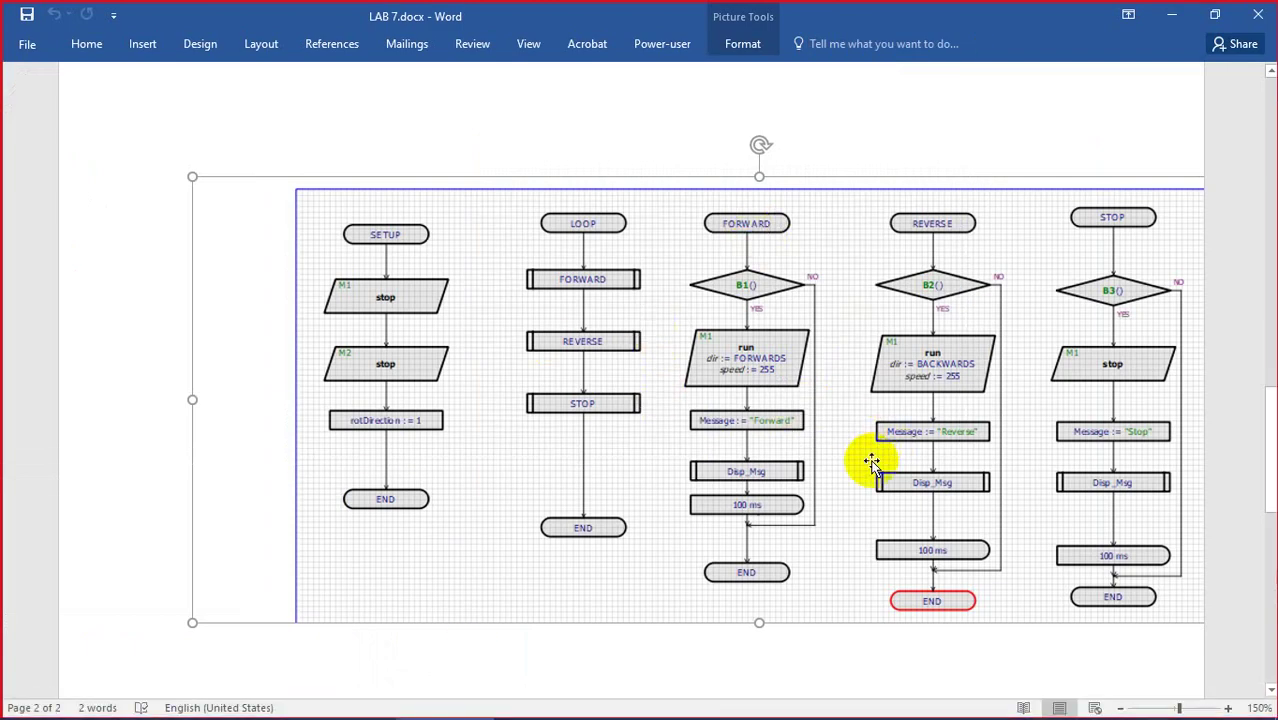
pyautogui.moveTo(690, 718)
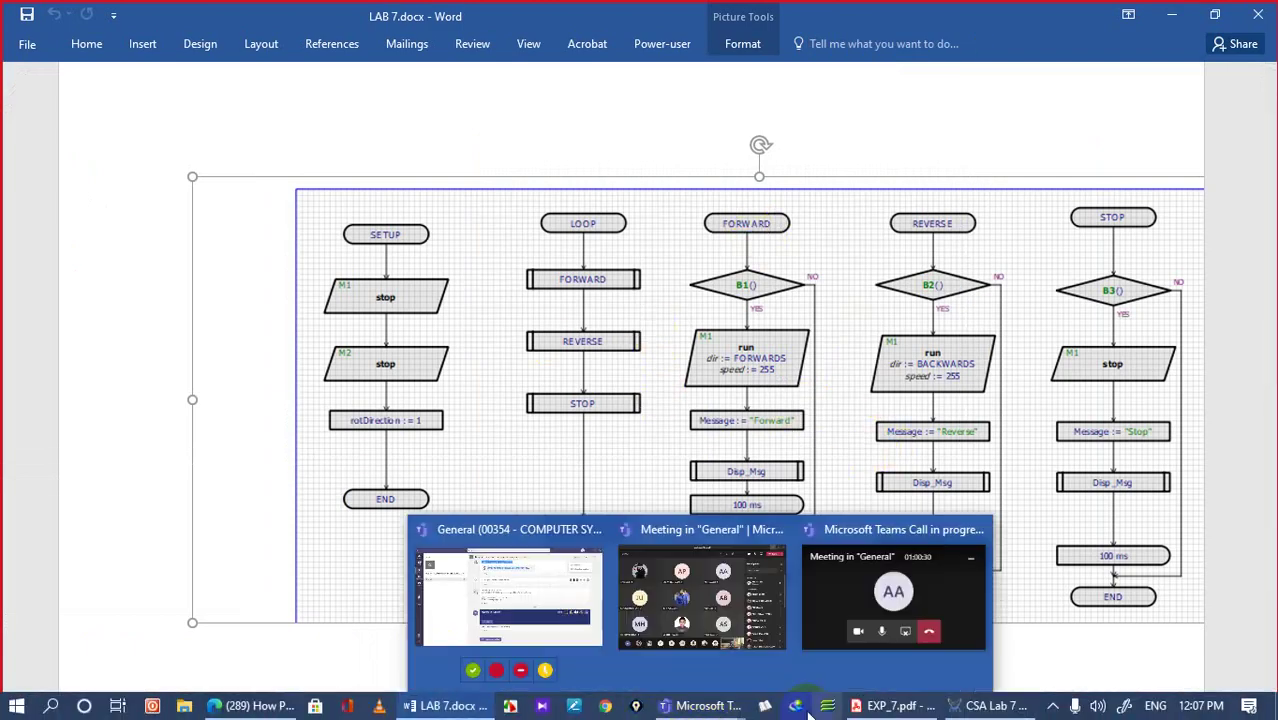
pyautogui.click(975, 708)
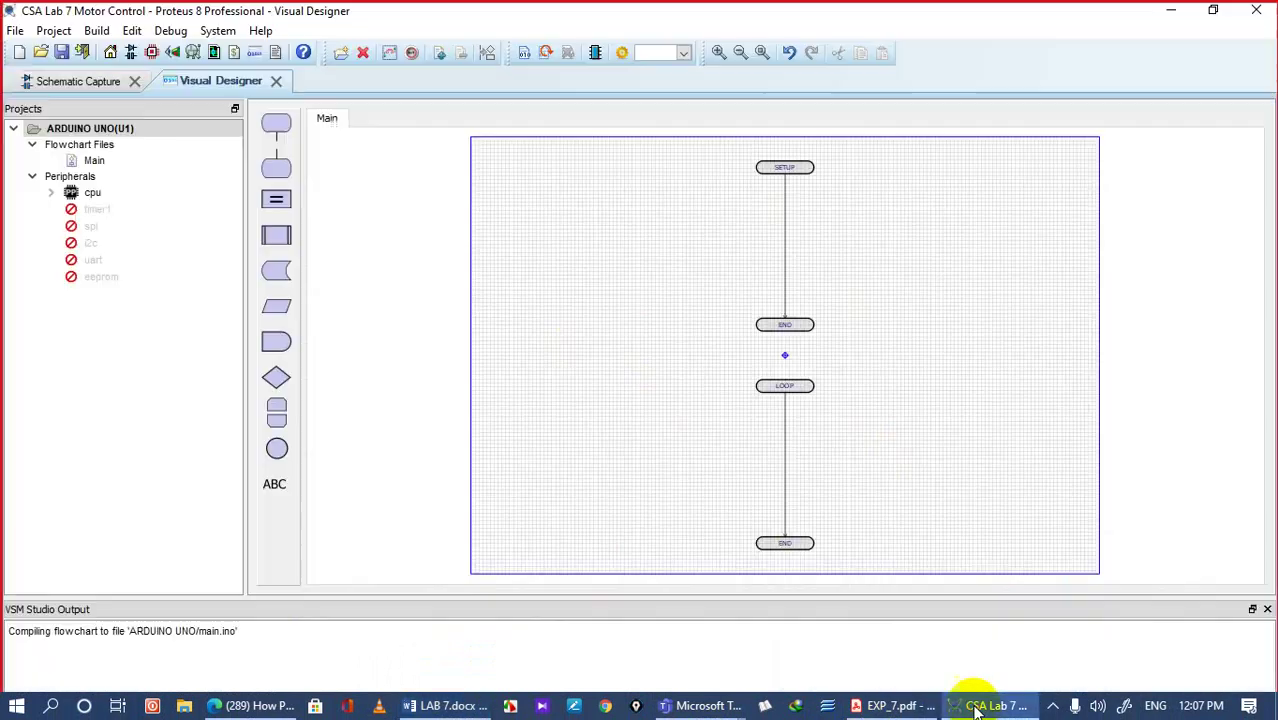
# Step: Switch to the schematic, examine the Arduino Uno circuit up close, and close the open Microsoft Edge window
pyautogui.click(97, 83)
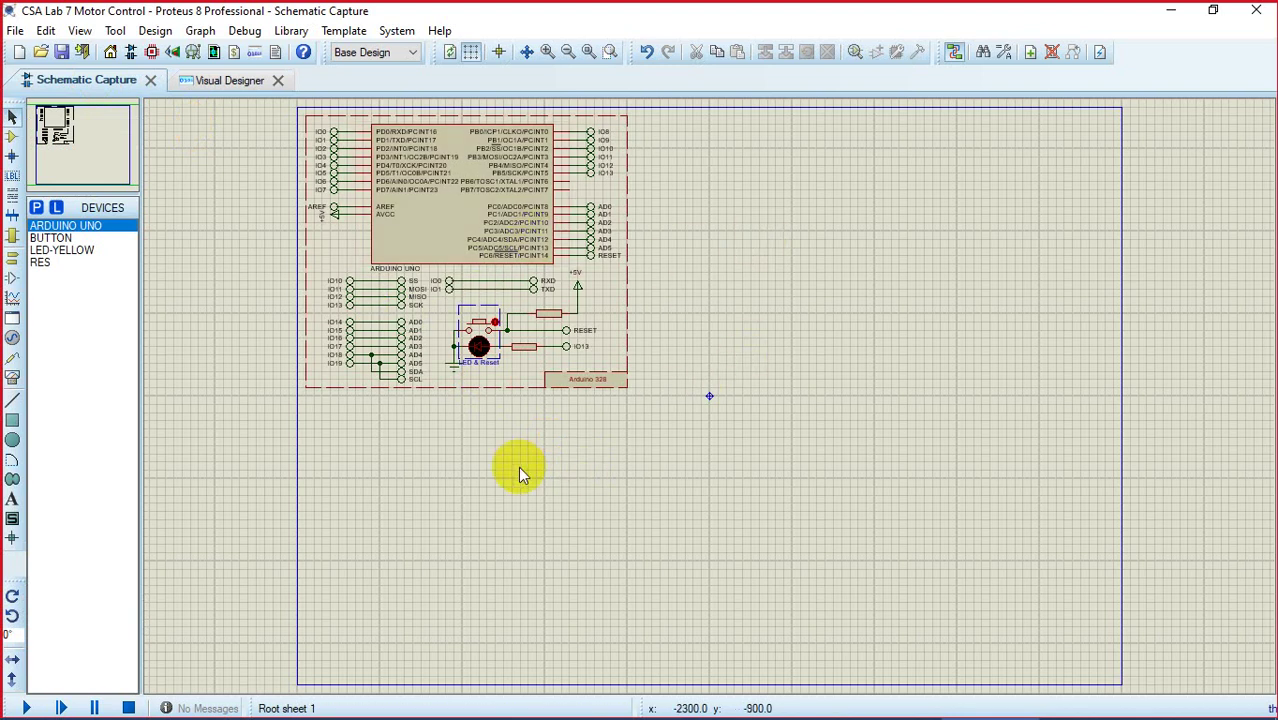
pyautogui.click(547, 52)
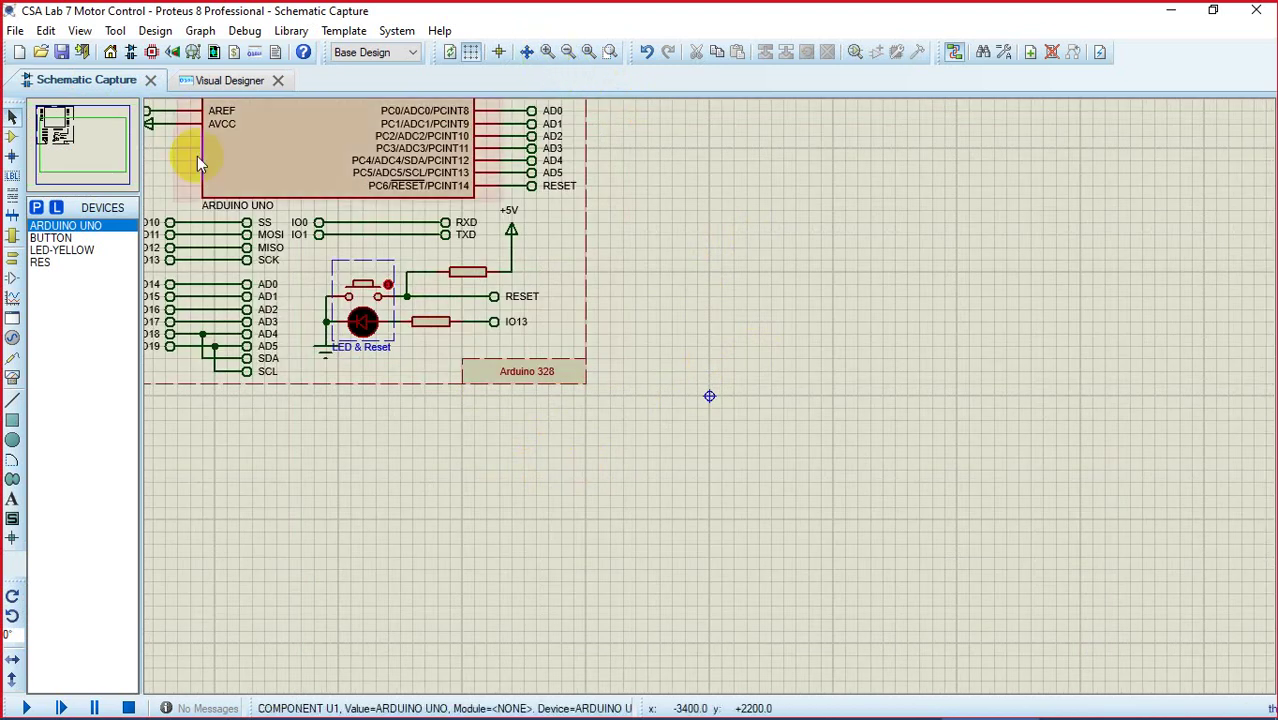
pyautogui.click(80, 133)
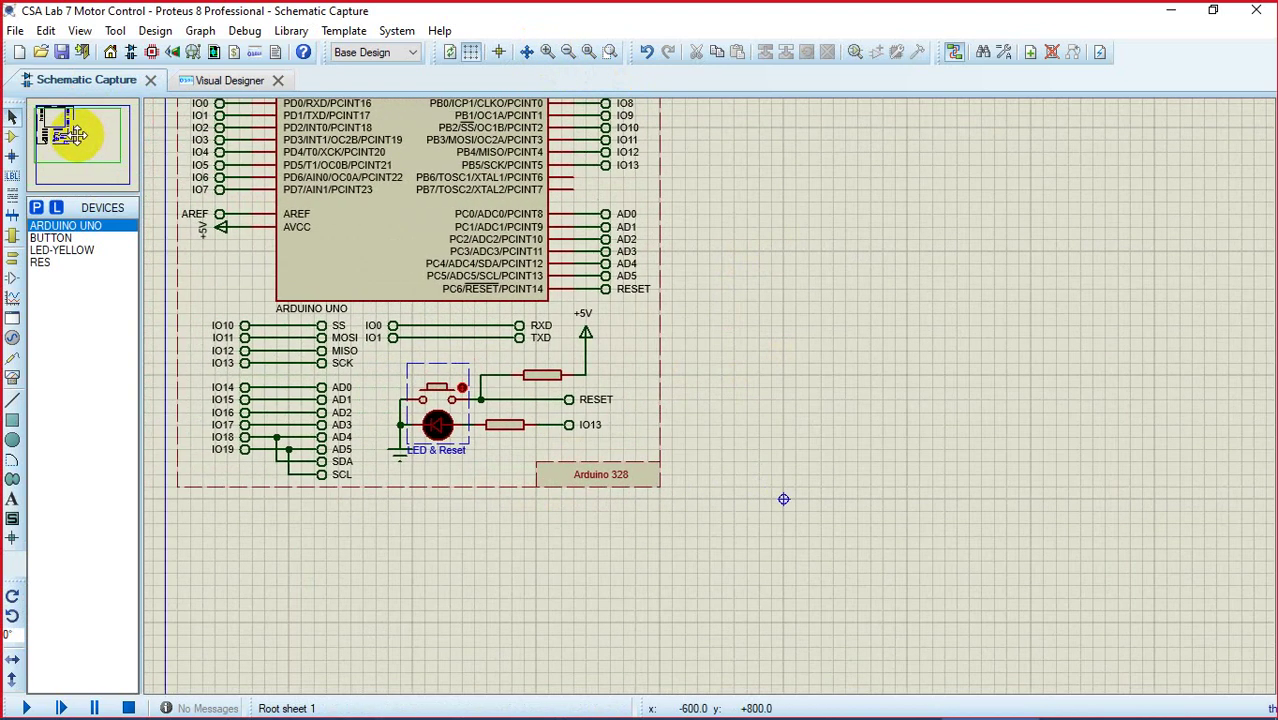
pyautogui.moveTo(80, 133); pyautogui.dragTo(84, 142)
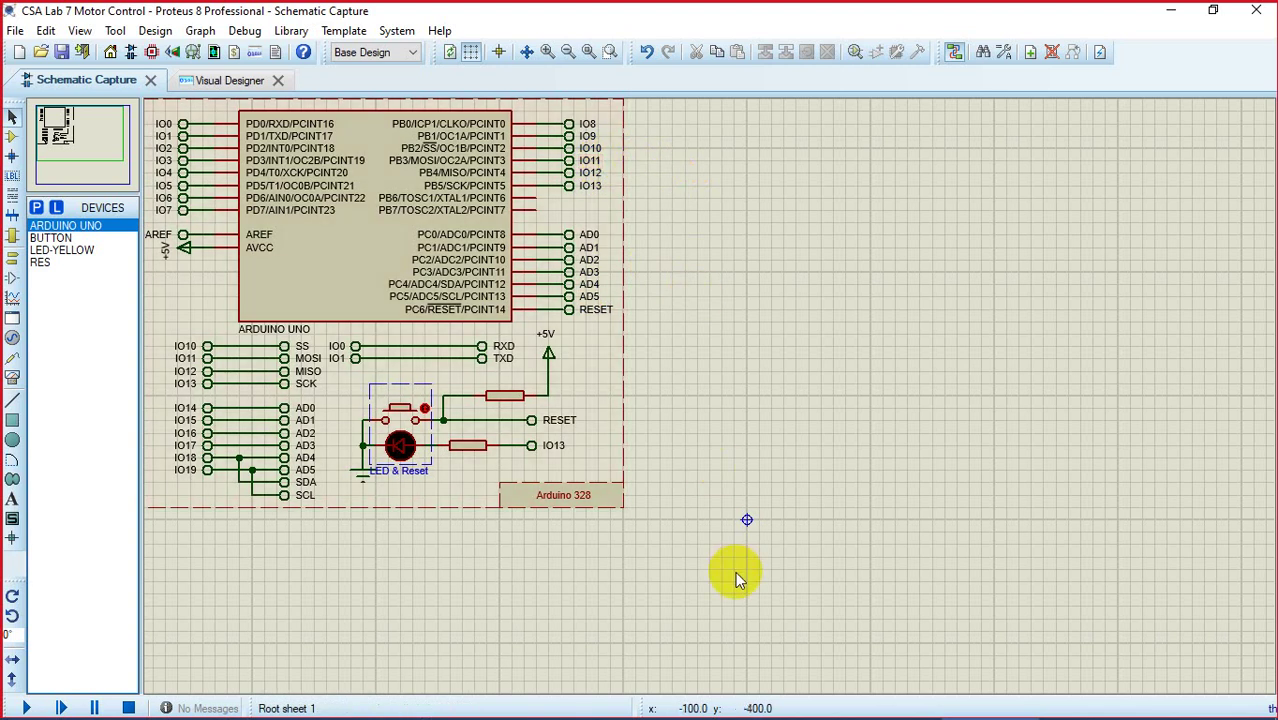
pyautogui.moveTo(252, 706)
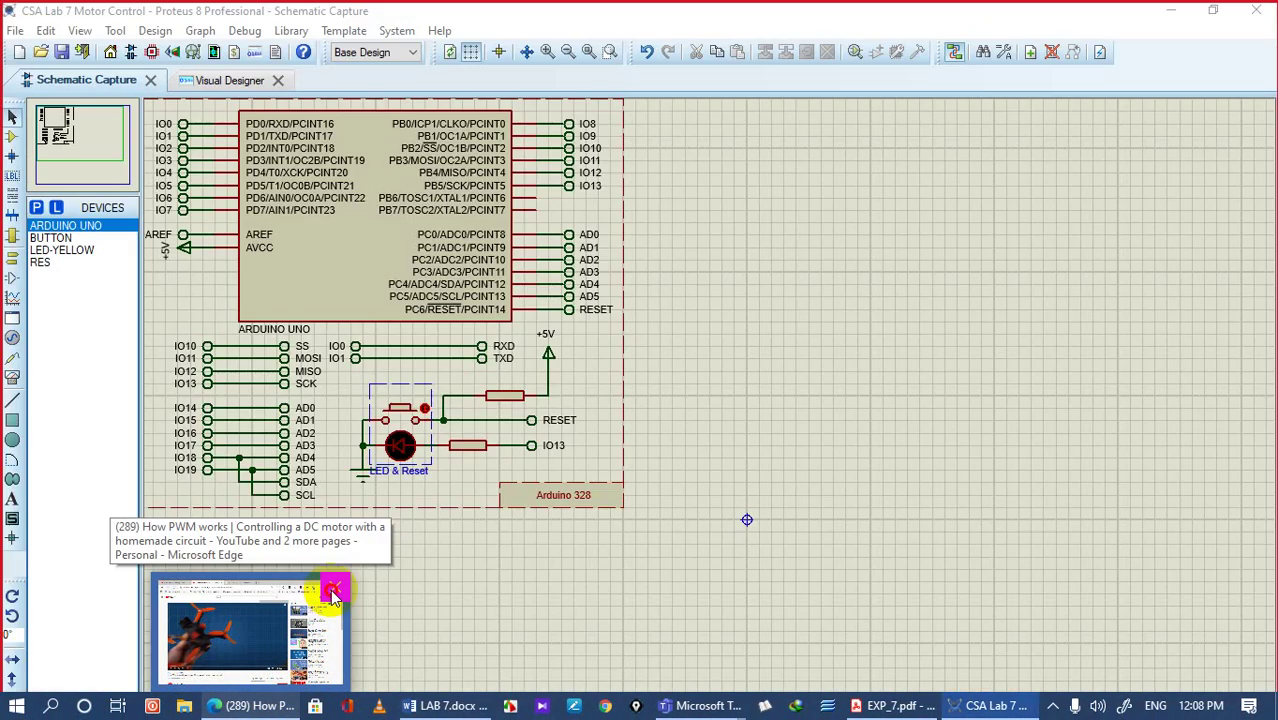
pyautogui.click(332, 589)
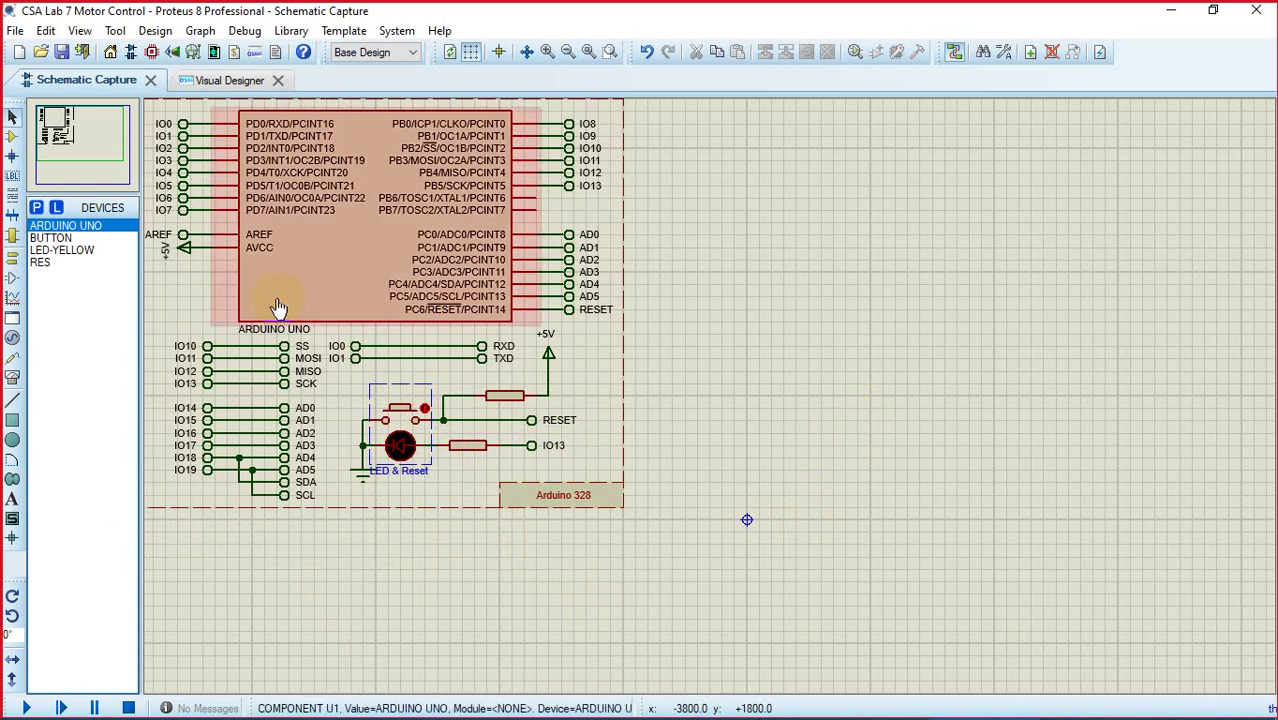
# Step: Import the "Arduino Motor Shield with DC Motors" project clip from the Arduino snippets folder and place it in the schematic
pyautogui.click(16, 32)
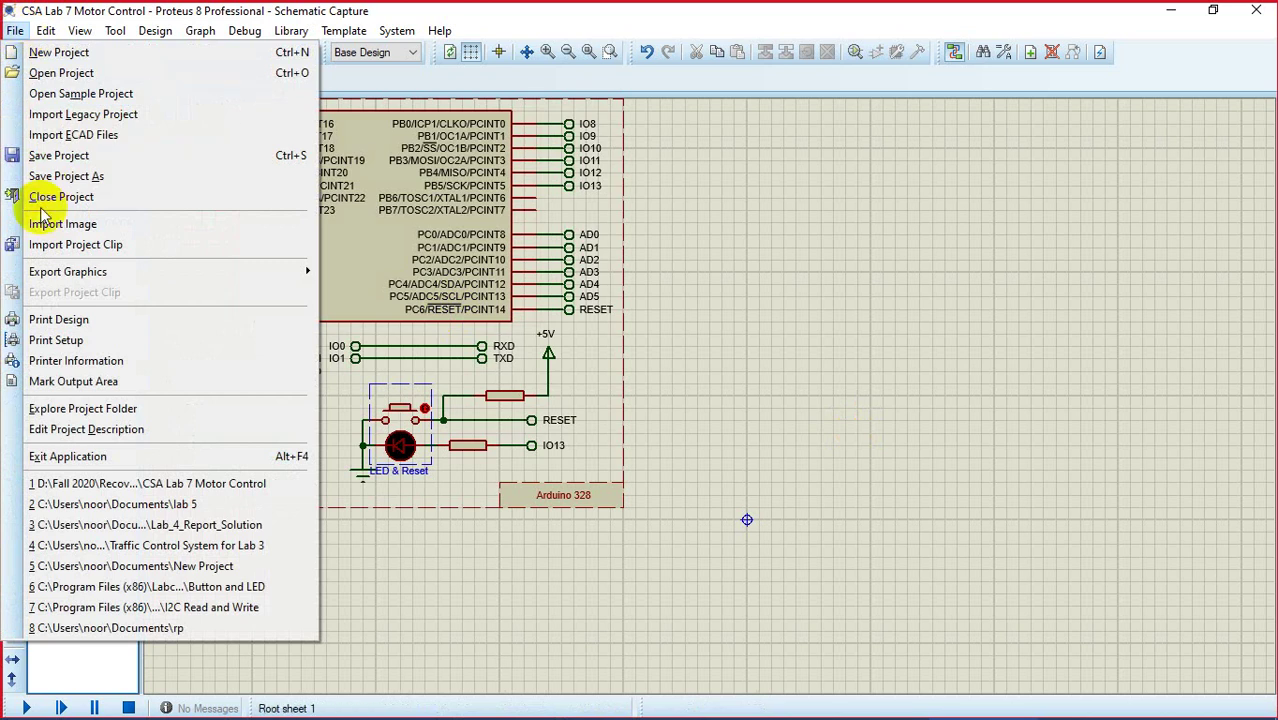
pyautogui.click(42, 247)
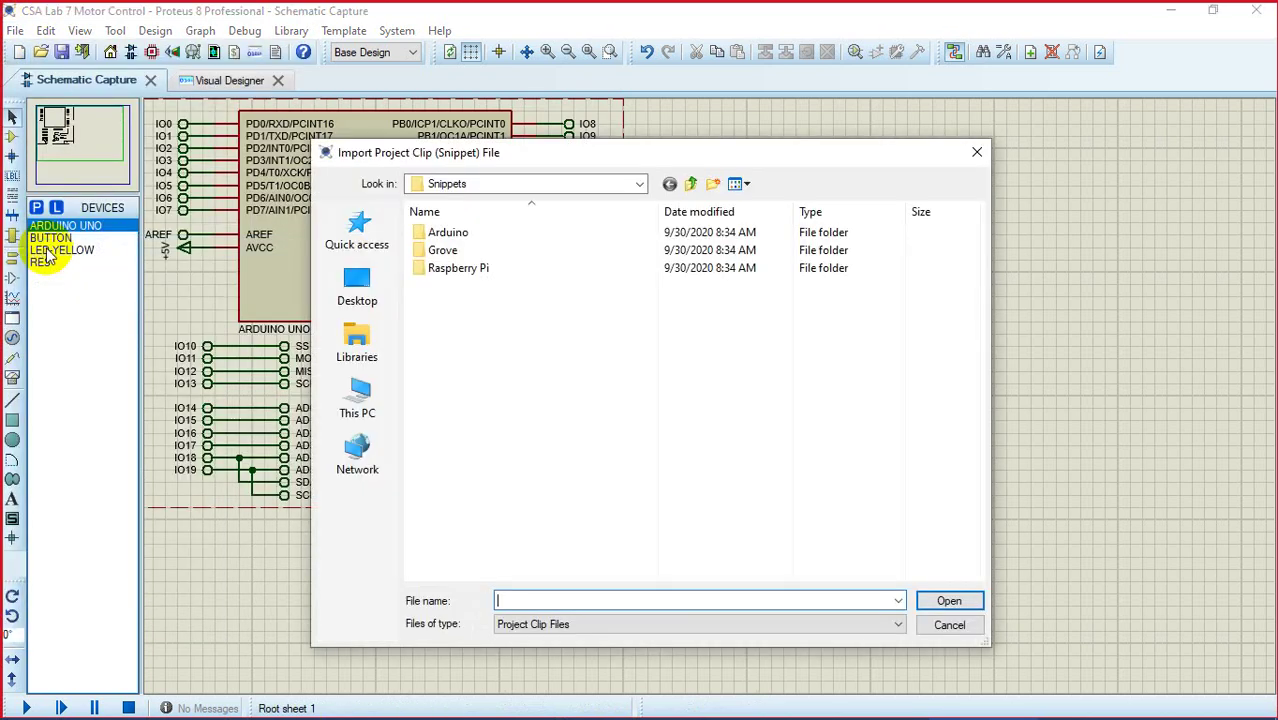
pyautogui.doubleClick(477, 238)
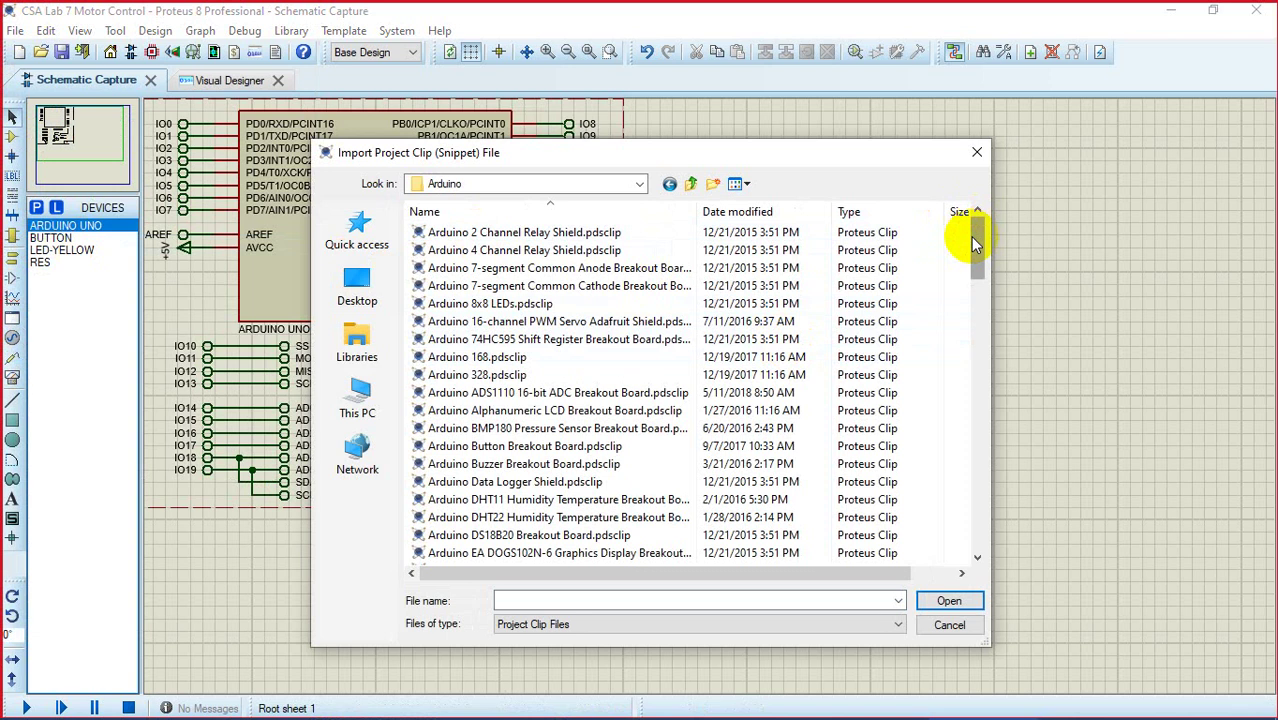
pyautogui.moveTo(972, 237); pyautogui.dragTo(972, 318)
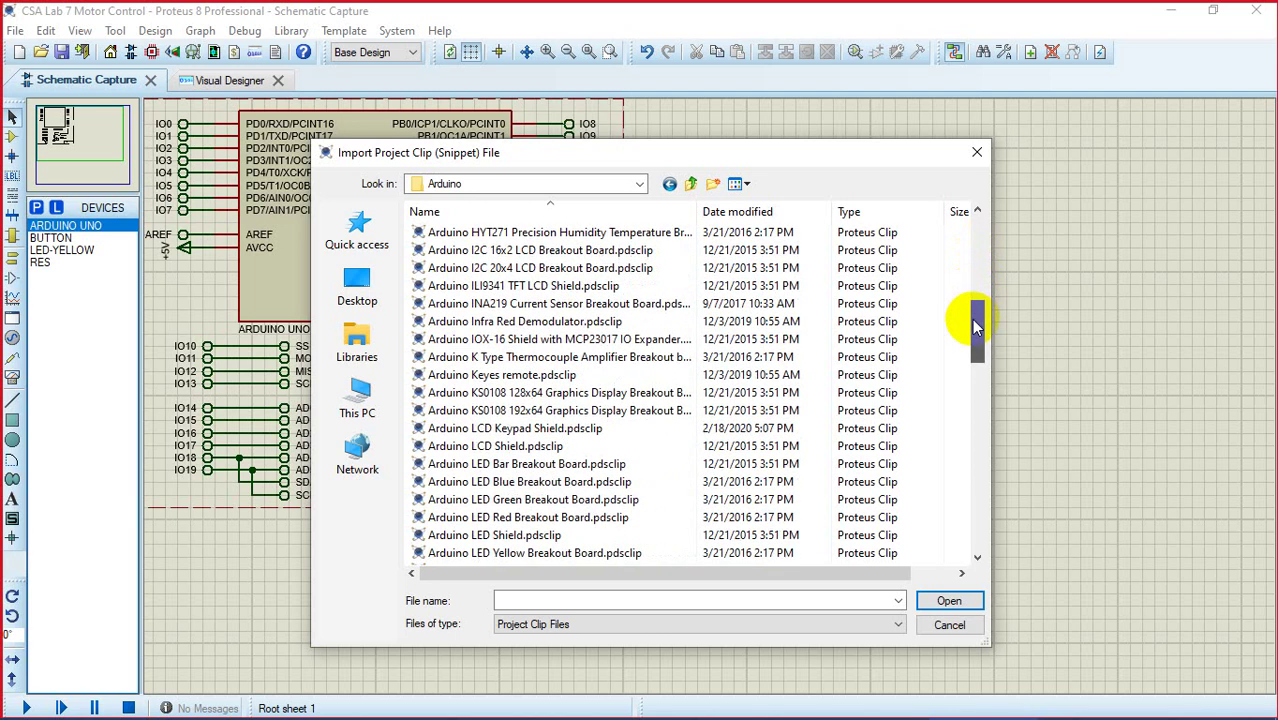
pyautogui.moveTo(975, 322); pyautogui.dragTo(978, 378)
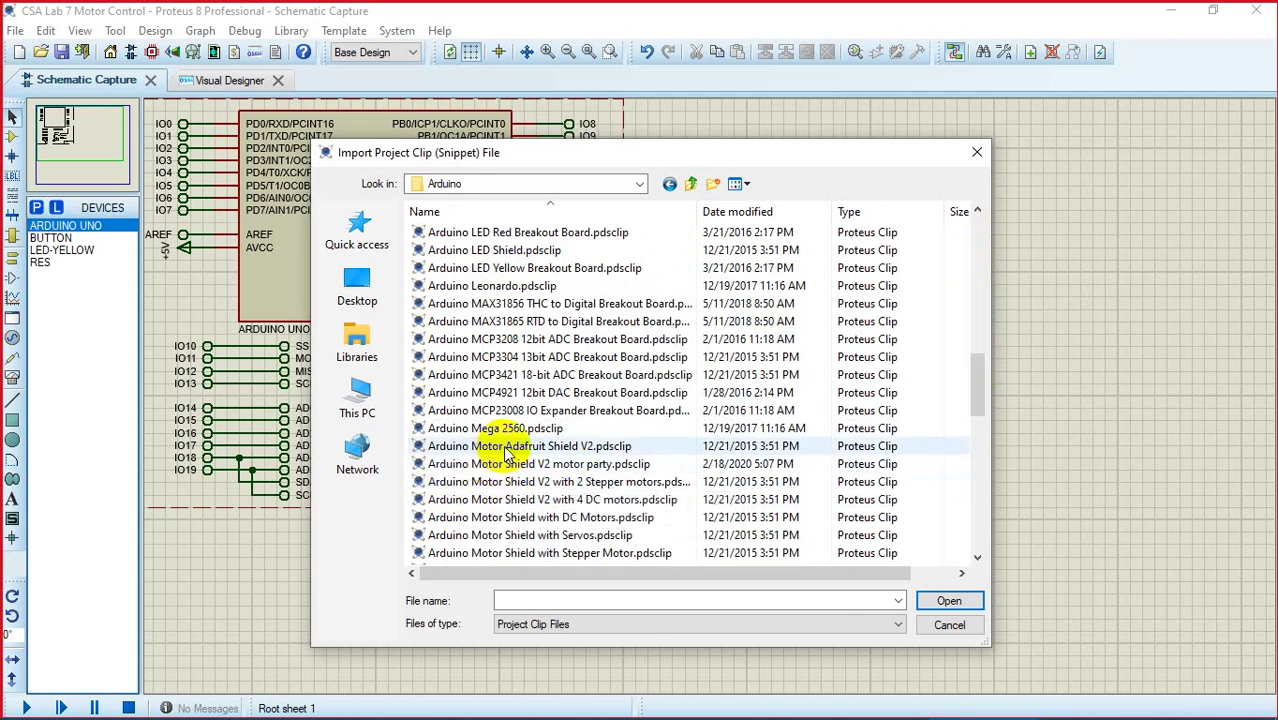
pyautogui.click(440, 536)
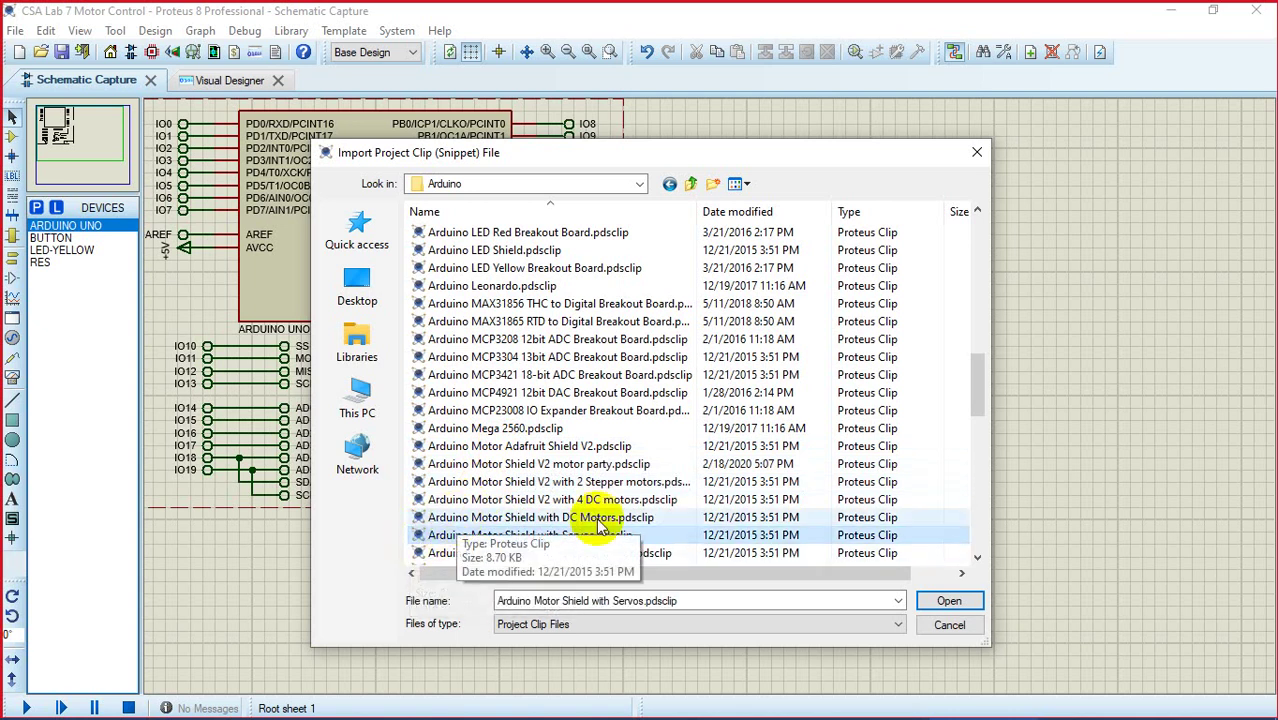
pyautogui.click(625, 519)
pyautogui.doubleClick(625, 528)
pyautogui.click(1116, 580)
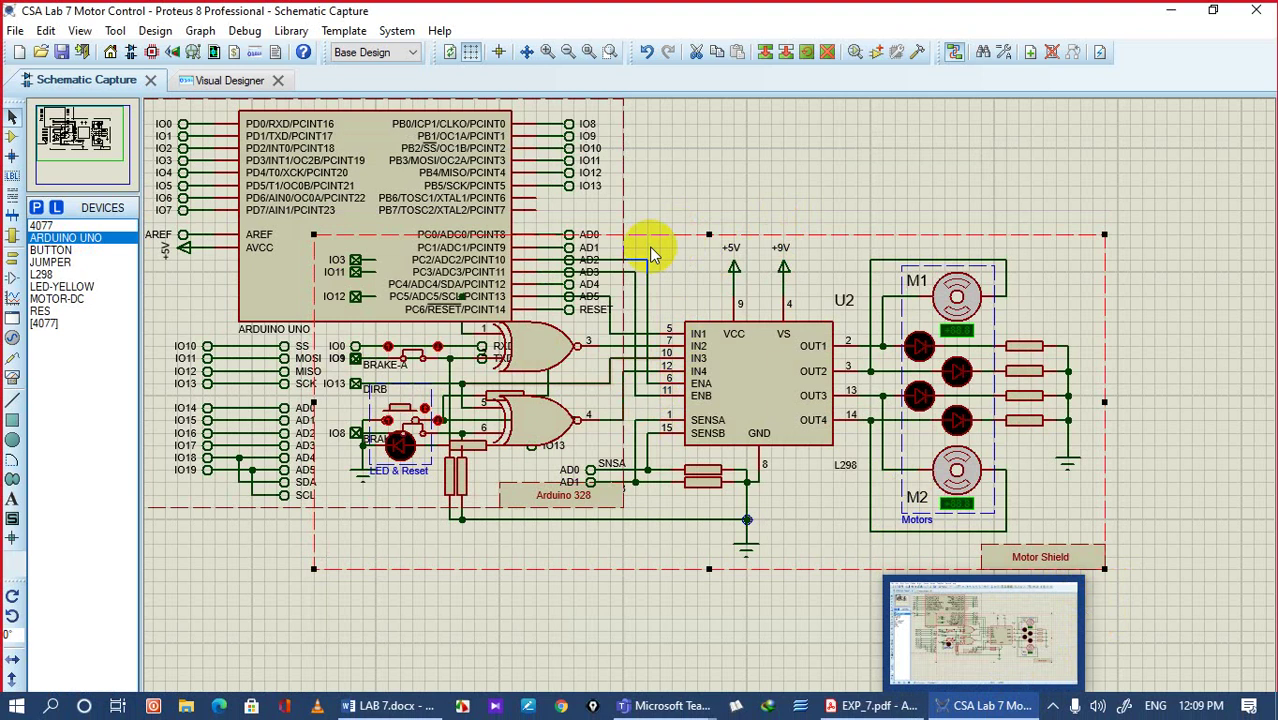
pyautogui.click(651, 246)
pyautogui.click(671, 293)
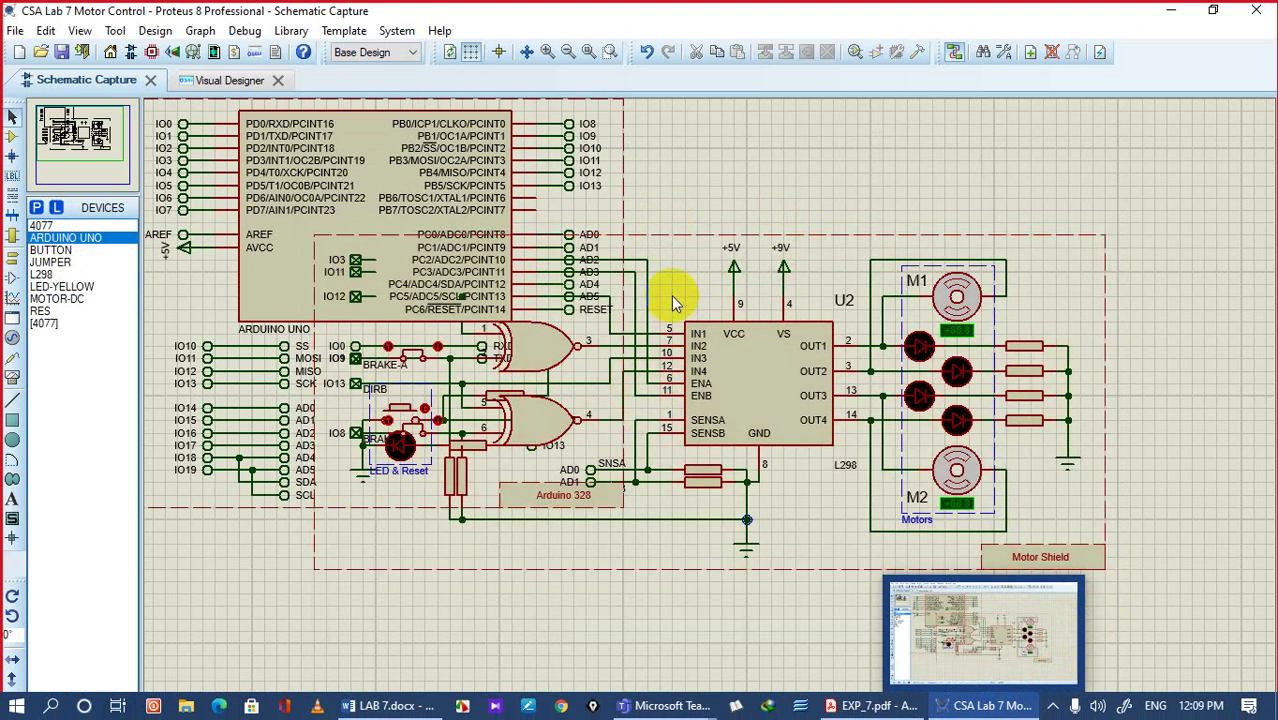
# Step: Try to move the motor shield frame below the Arduino board, and undo both the move and the clip import
pyautogui.click(568, 55)
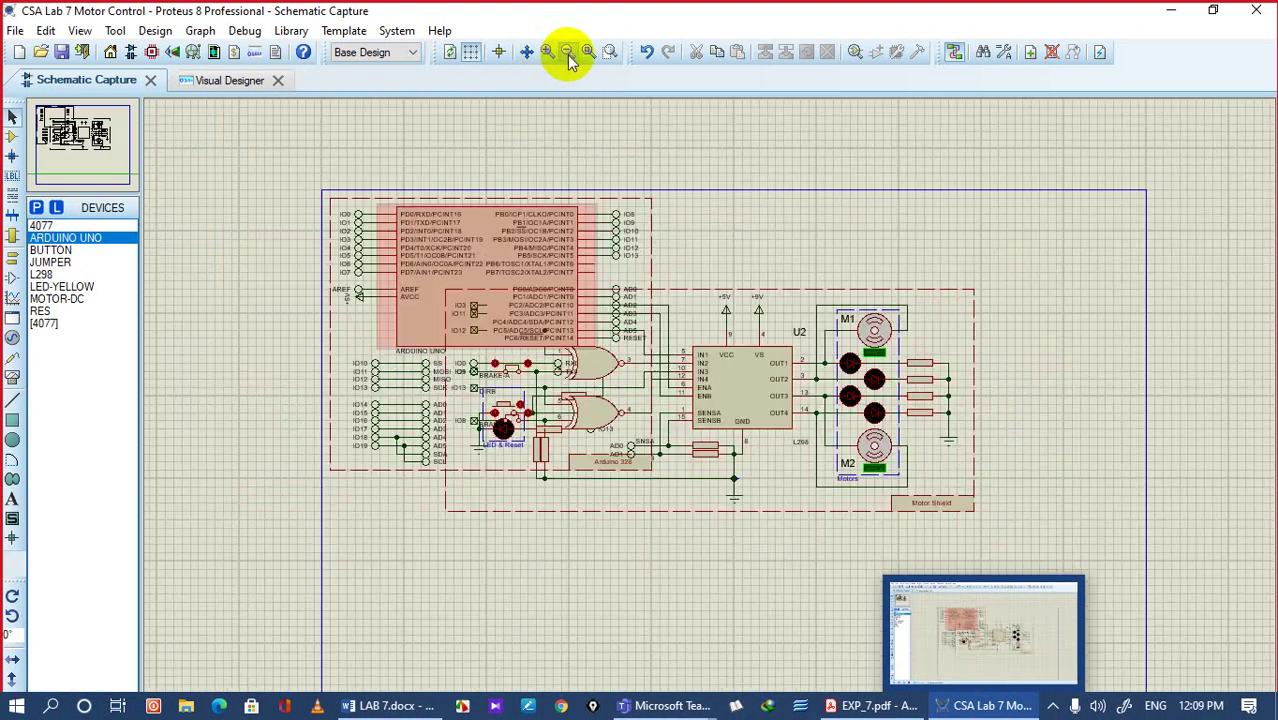
pyautogui.rightClick(697, 302)
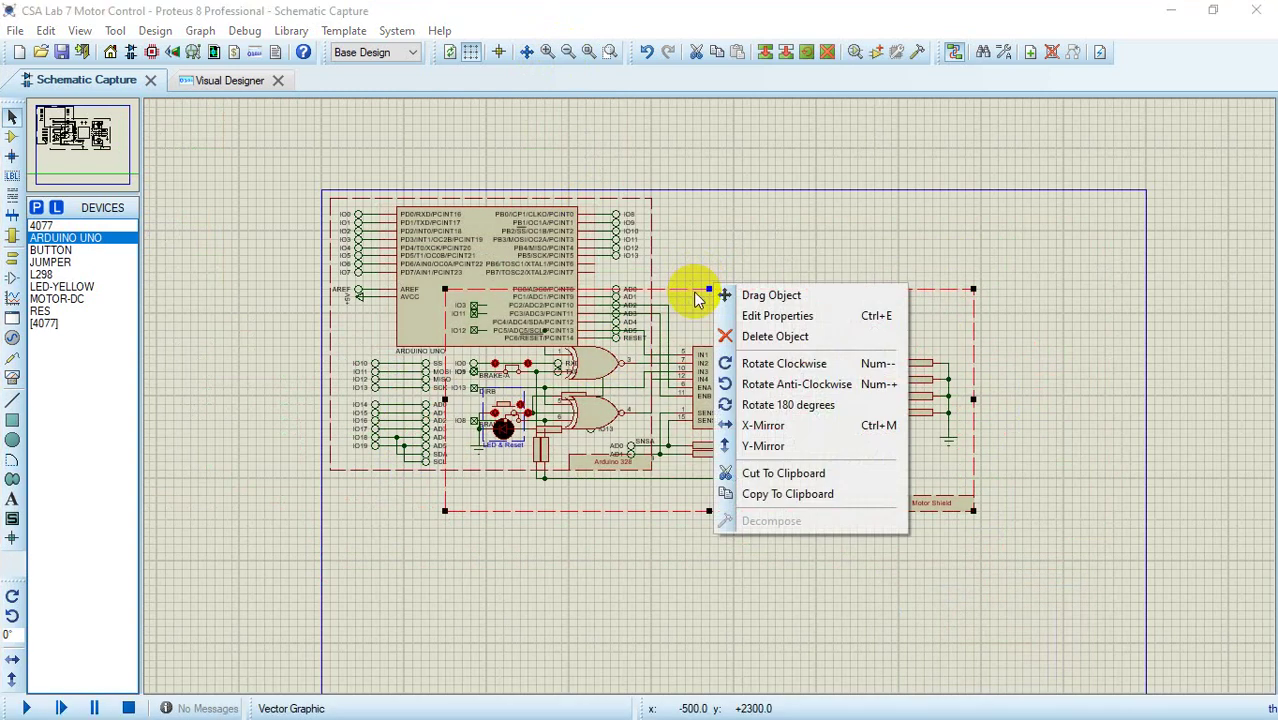
pyautogui.click(727, 294)
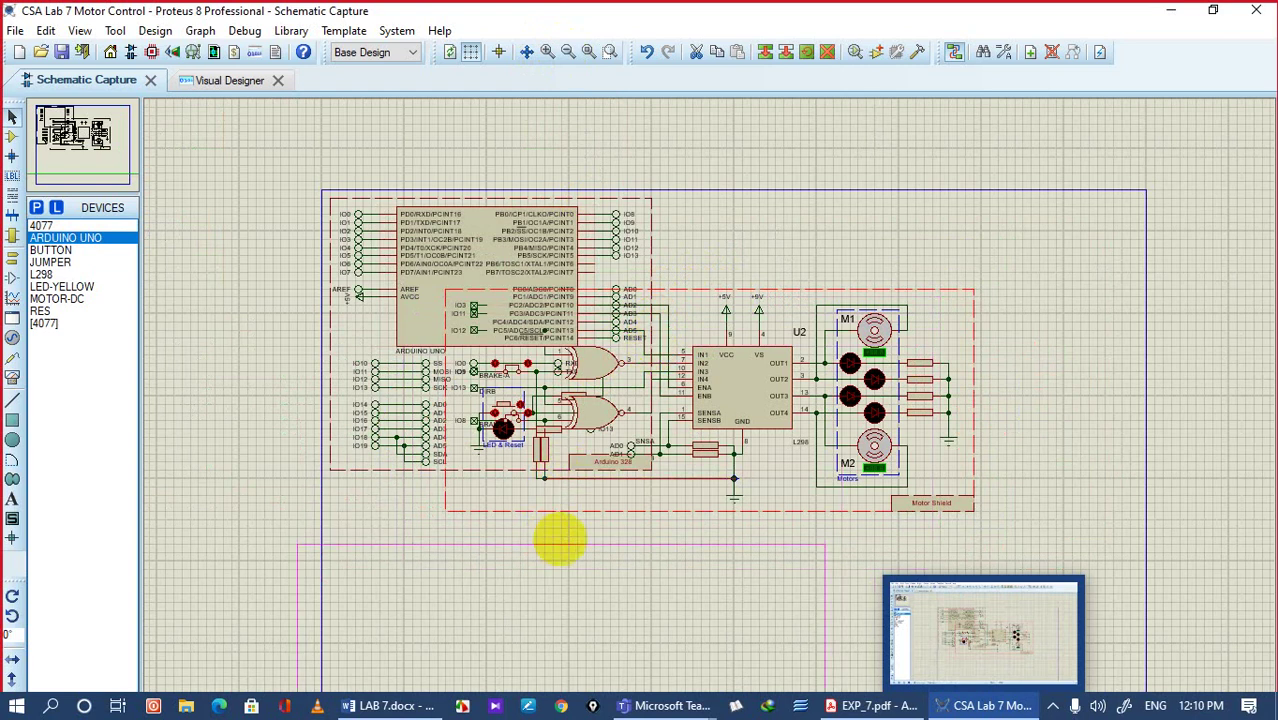
pyautogui.click(579, 507)
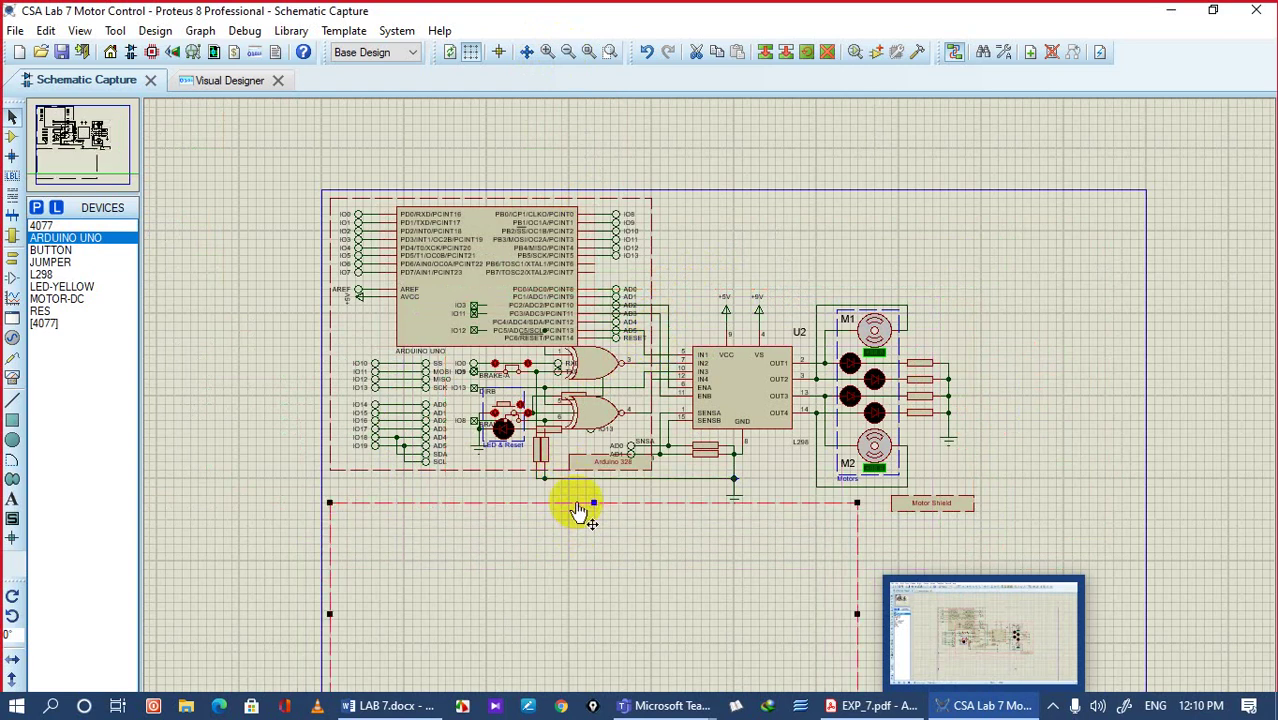
pyautogui.click(578, 506)
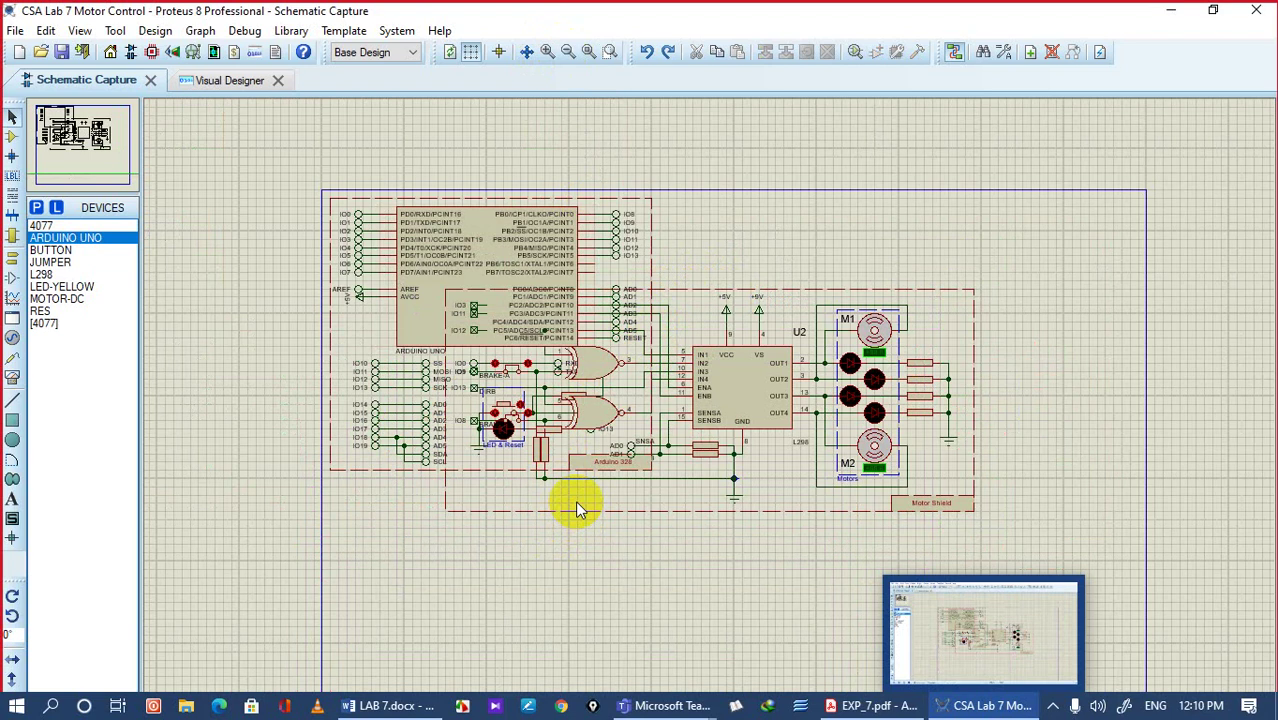
pyautogui.hotkey('ctrl', 'z')
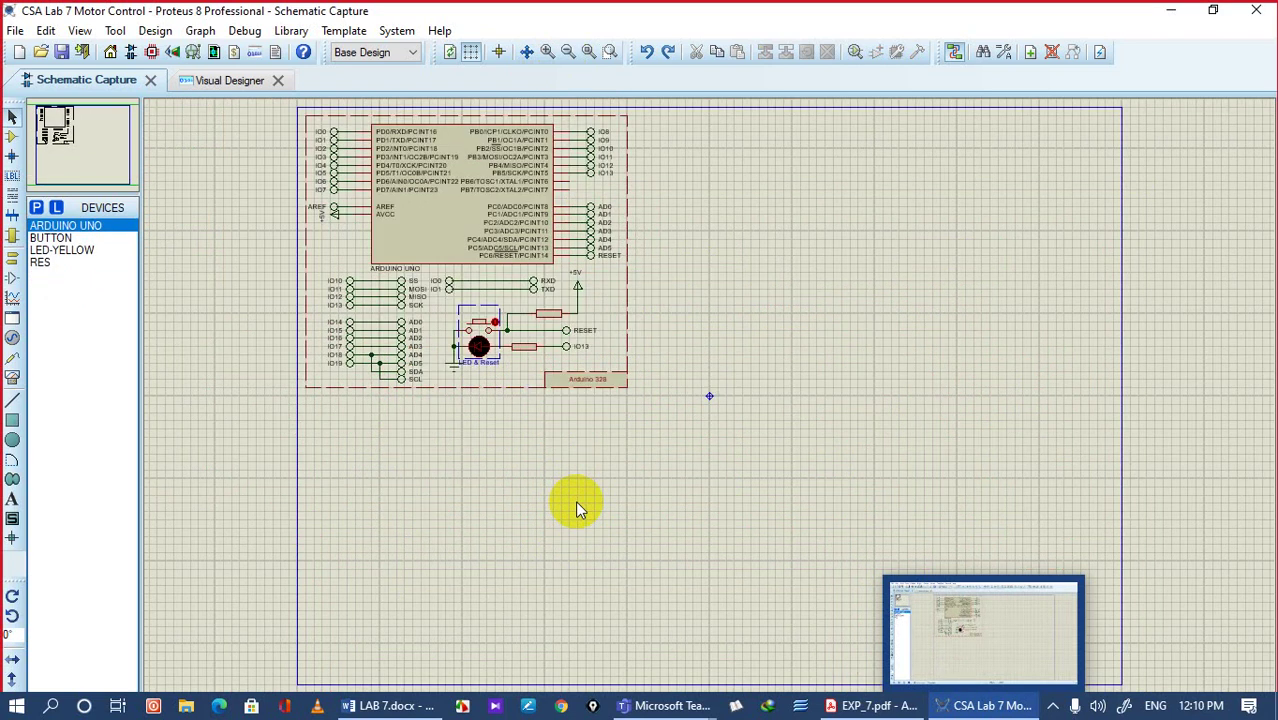
pyautogui.click(12, 32)
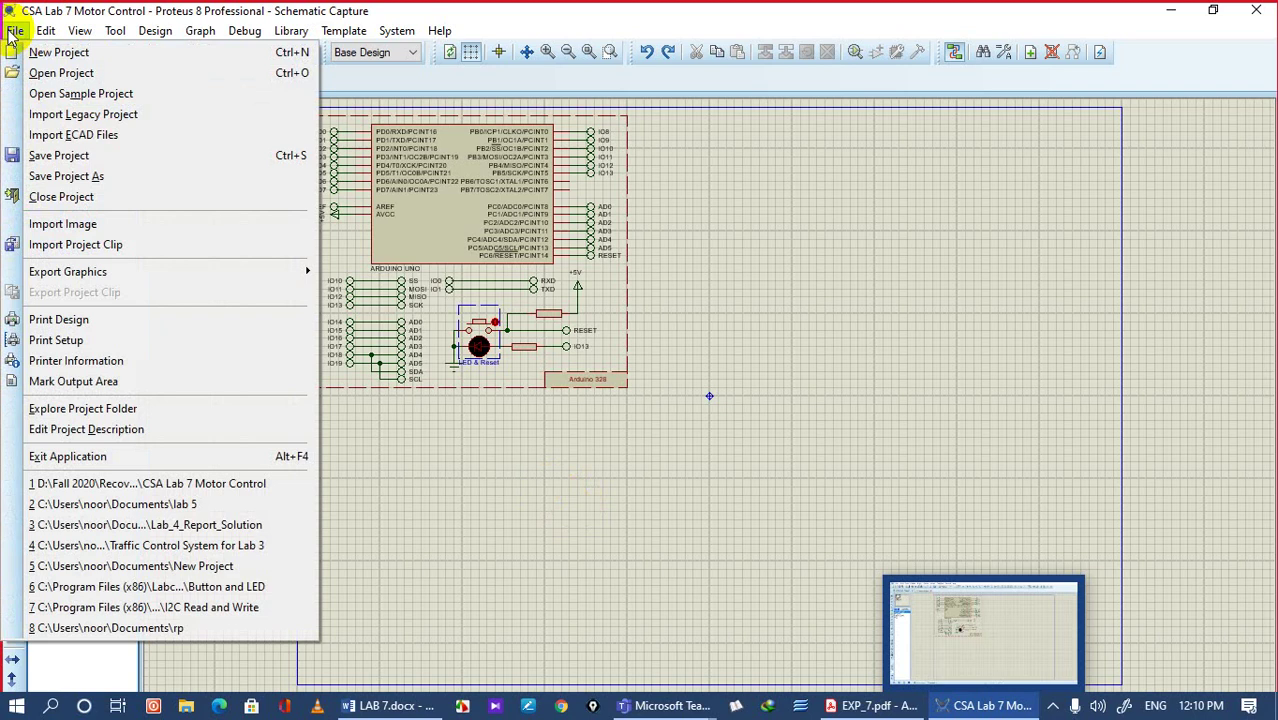
pyautogui.click(14, 31)
pyautogui.click(46, 31)
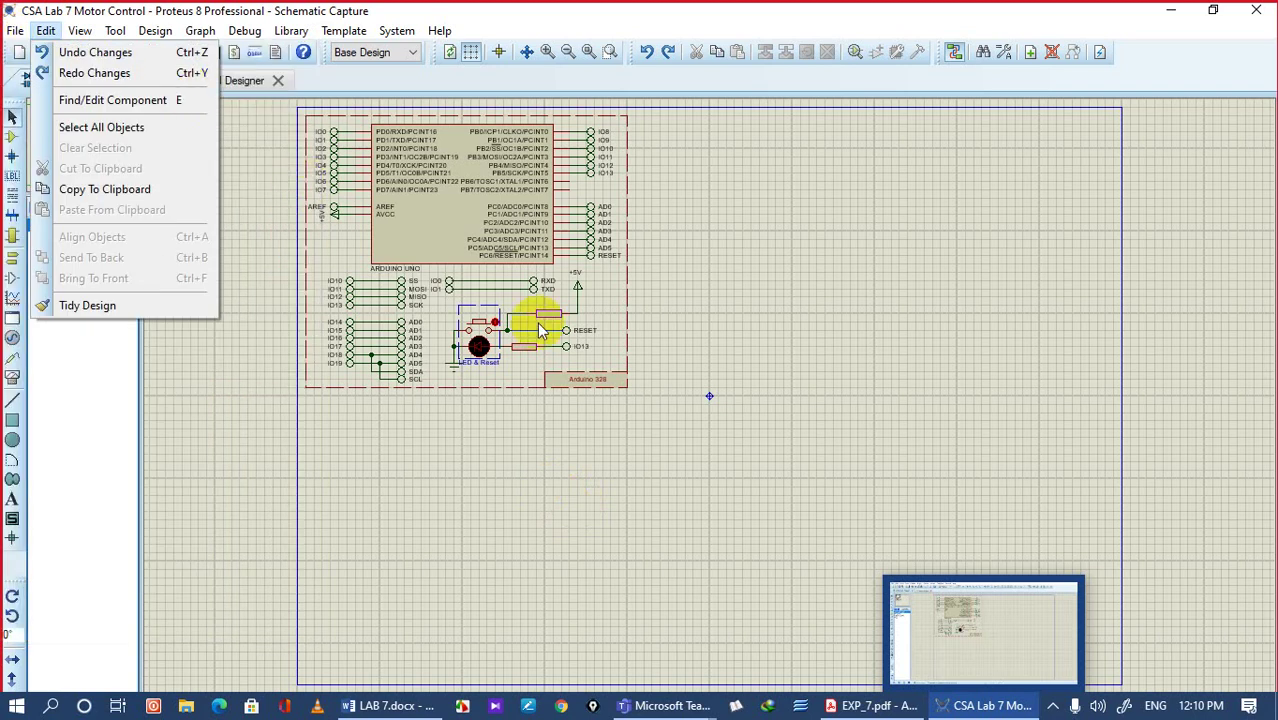
pyautogui.click(522, 500)
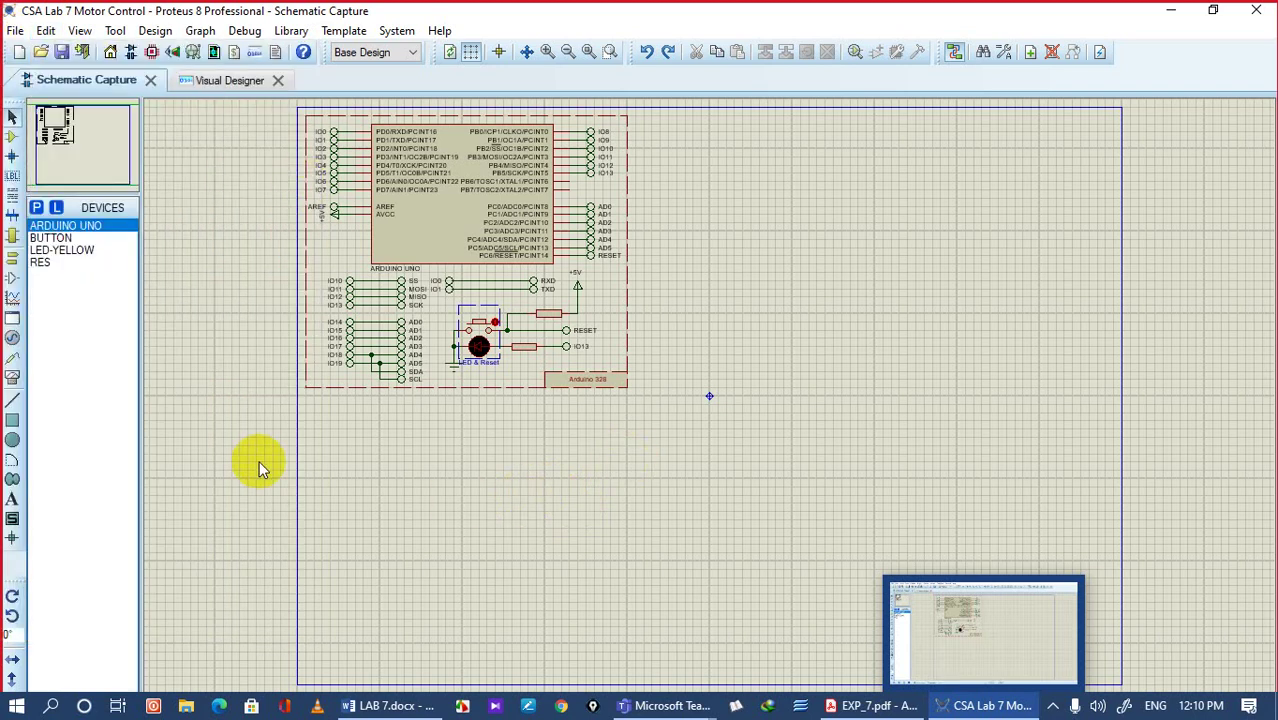
# Step: Open the peripheral clip selection for the Arduino Uno flowchart project and show the Motor Control category
pyautogui.click(216, 81)
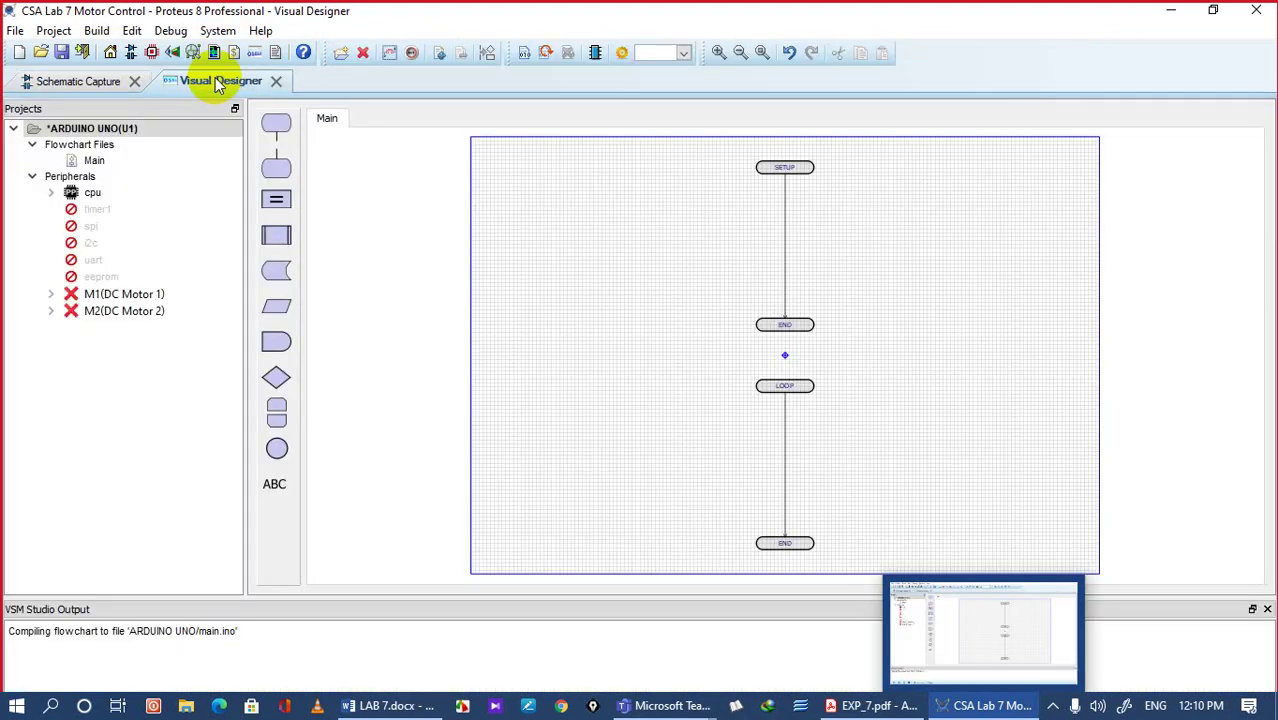
pyautogui.rightClick(85, 180)
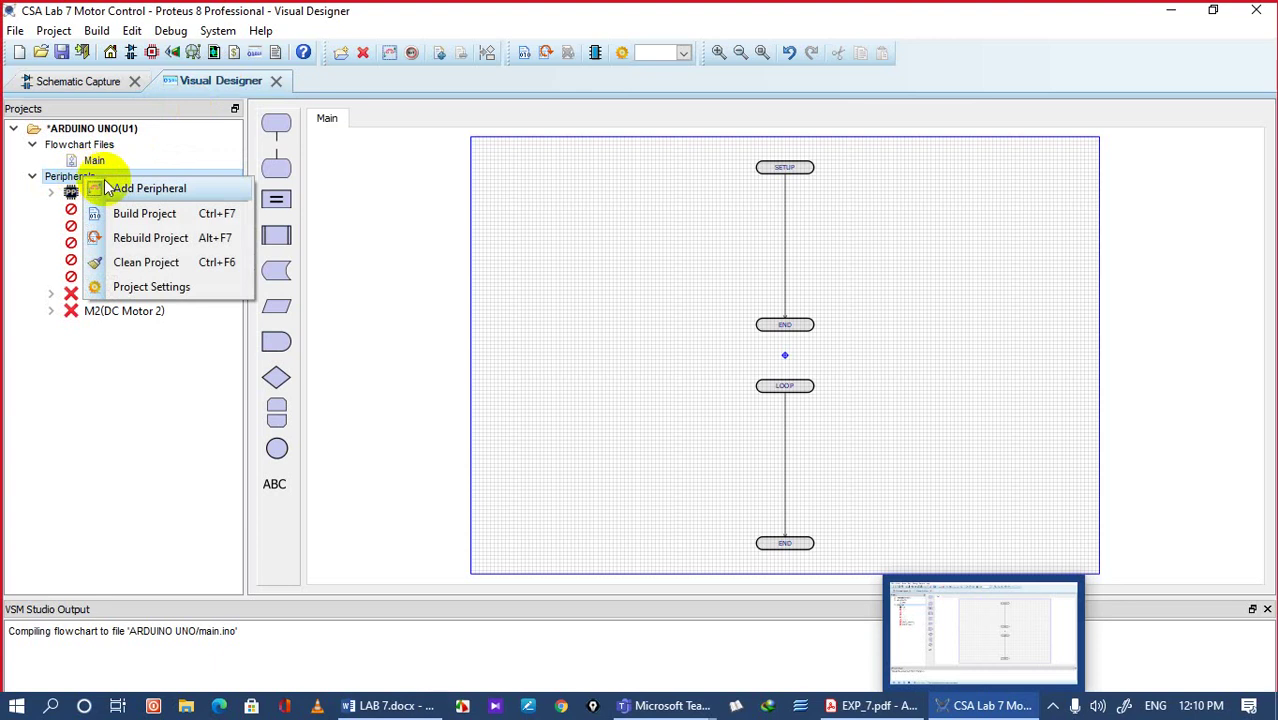
pyautogui.click(112, 189)
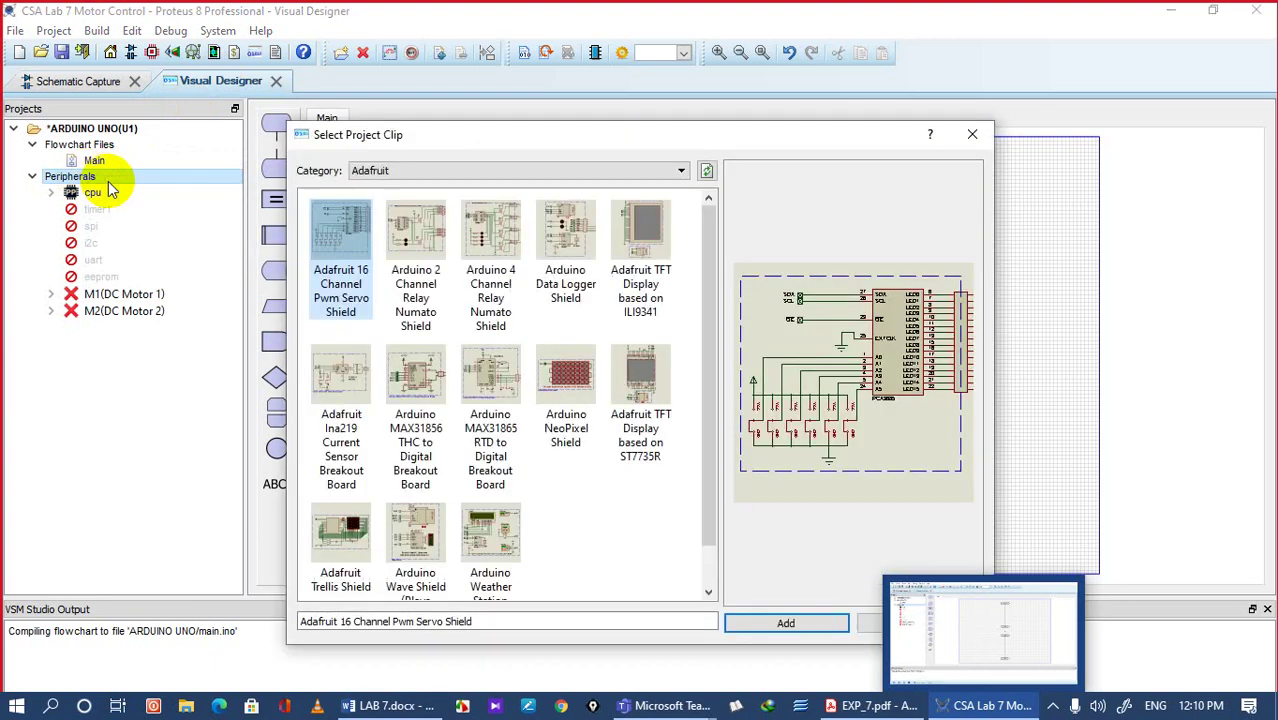
pyautogui.click(407, 171)
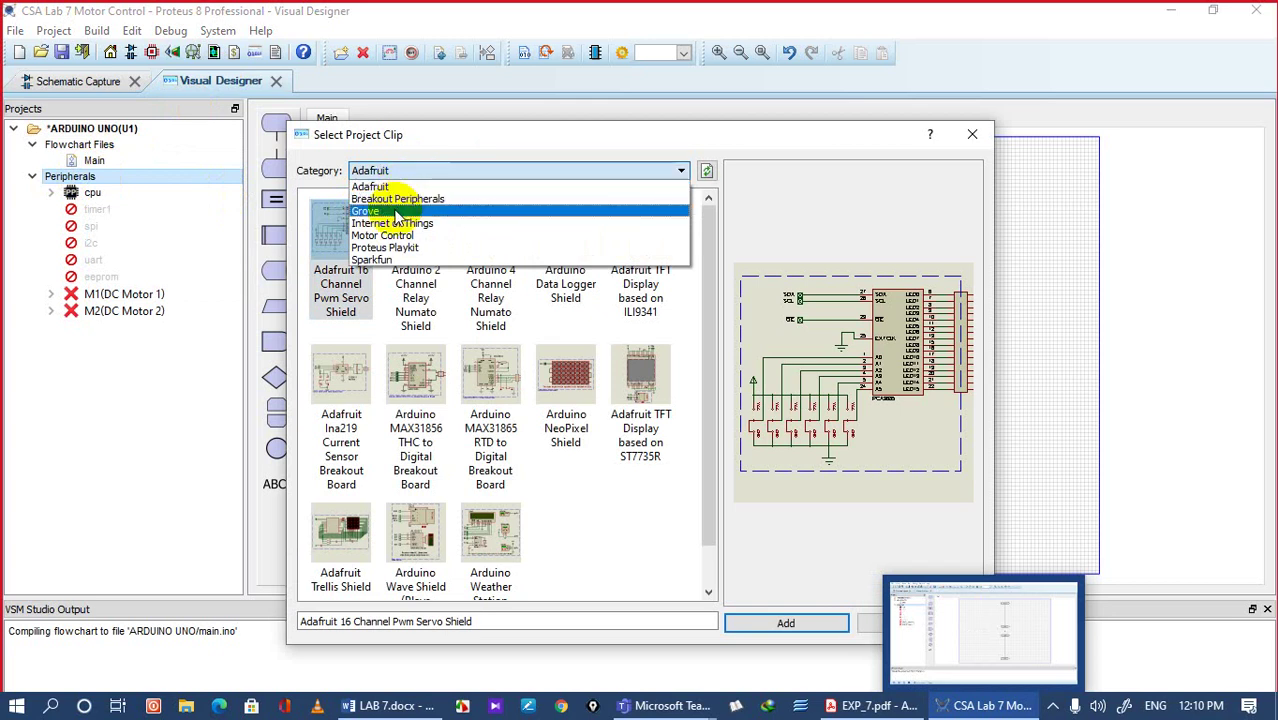
pyautogui.click(390, 236)
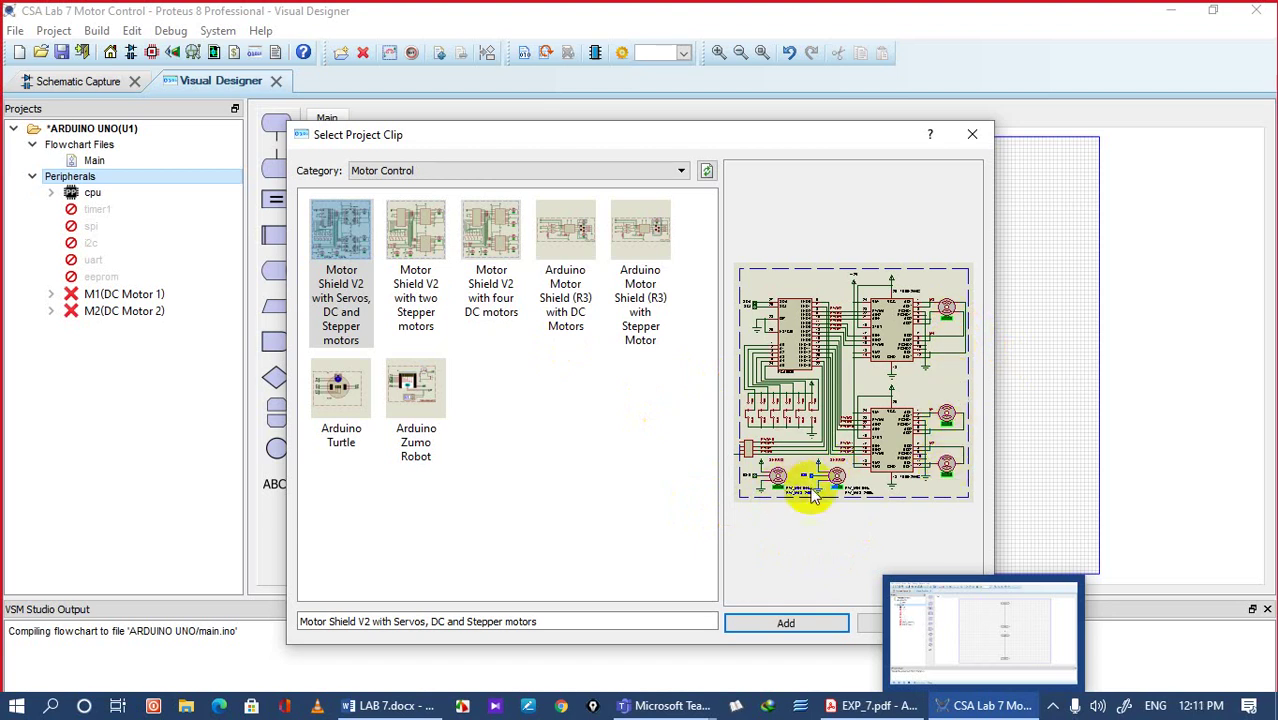
# Step: Preview the Motor Control clips, including Motor Shield V2, Arduino Motor Shield (R3), Arduino Zumo Robot and Arduino Turtle
pyautogui.click(435, 268)
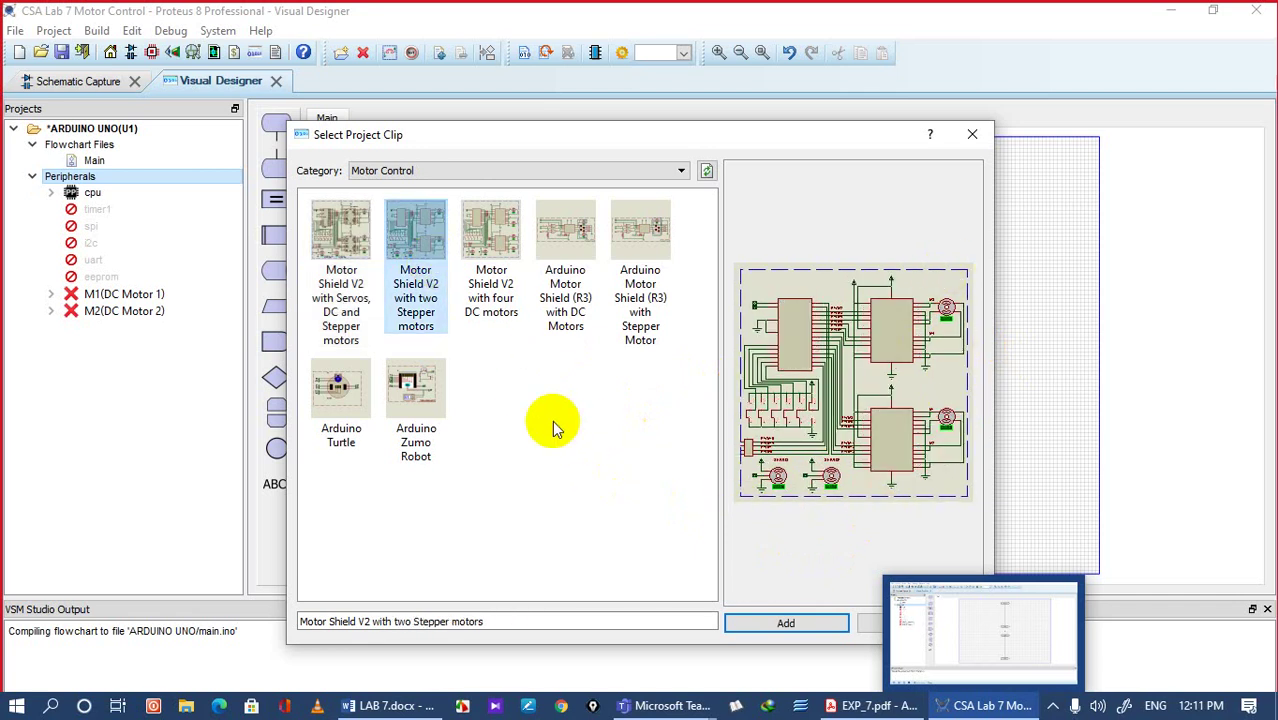
pyautogui.click(490, 262)
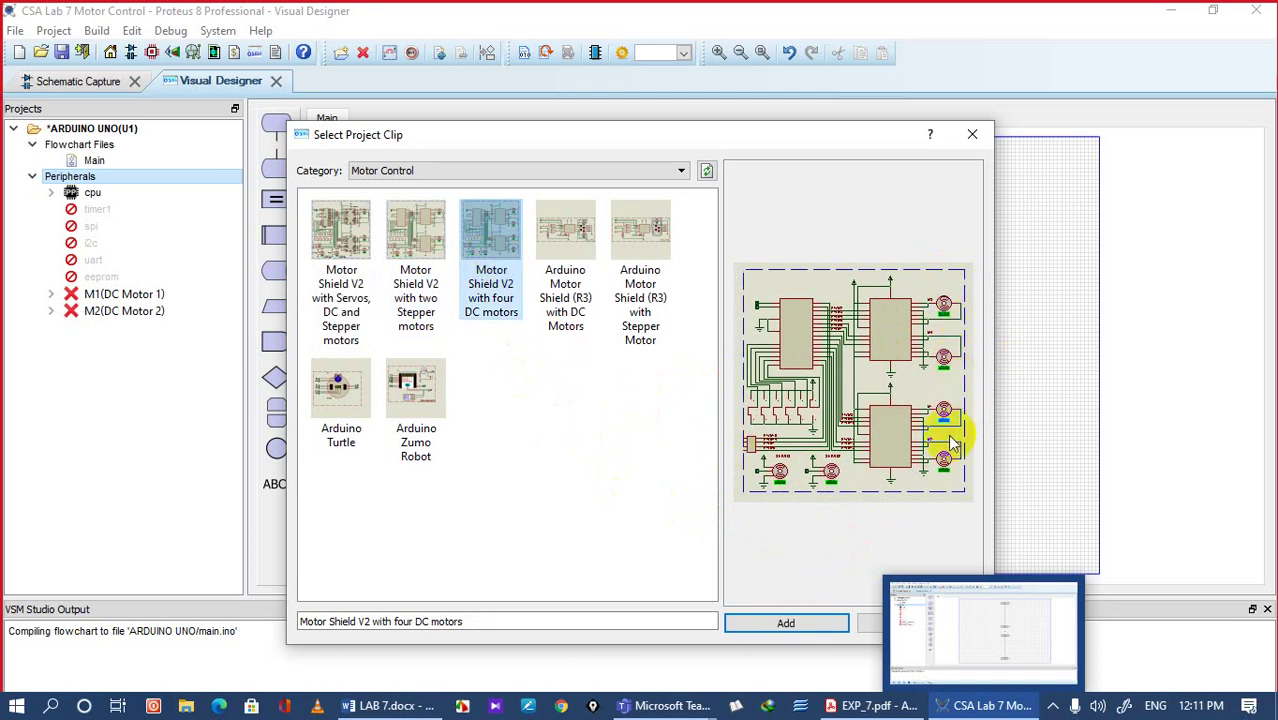
pyautogui.click(553, 295)
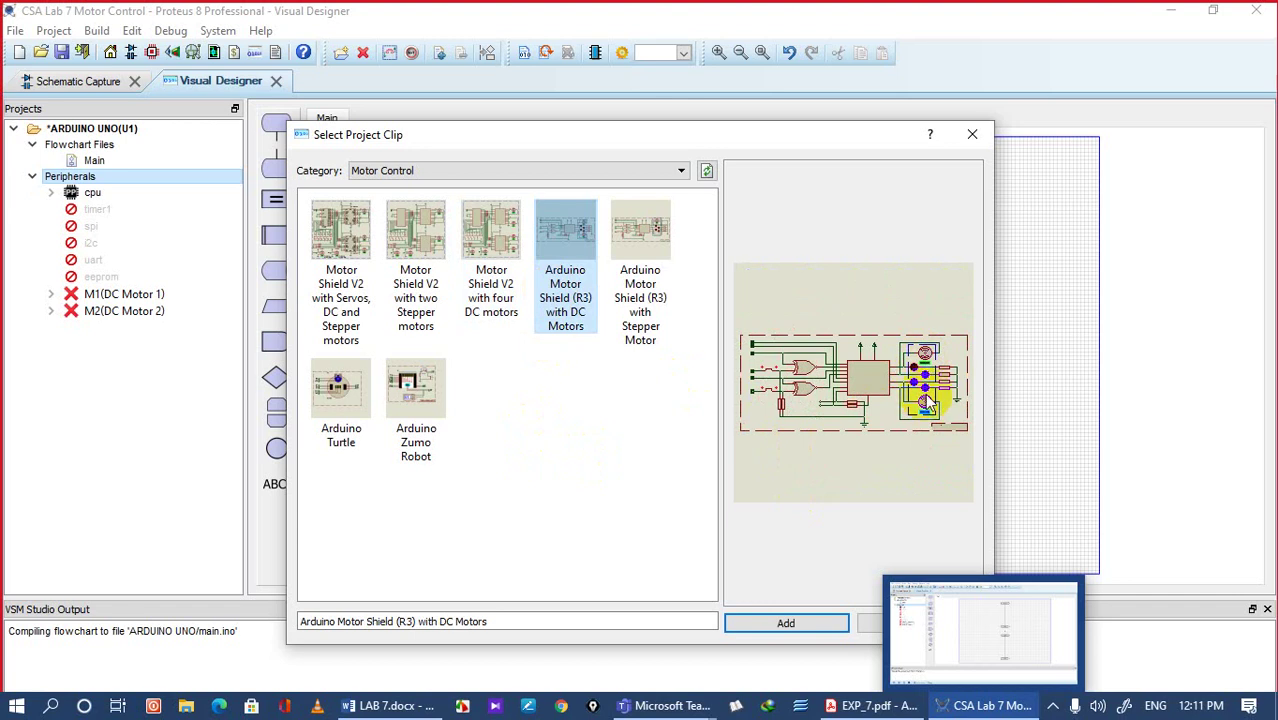
pyautogui.click(662, 298)
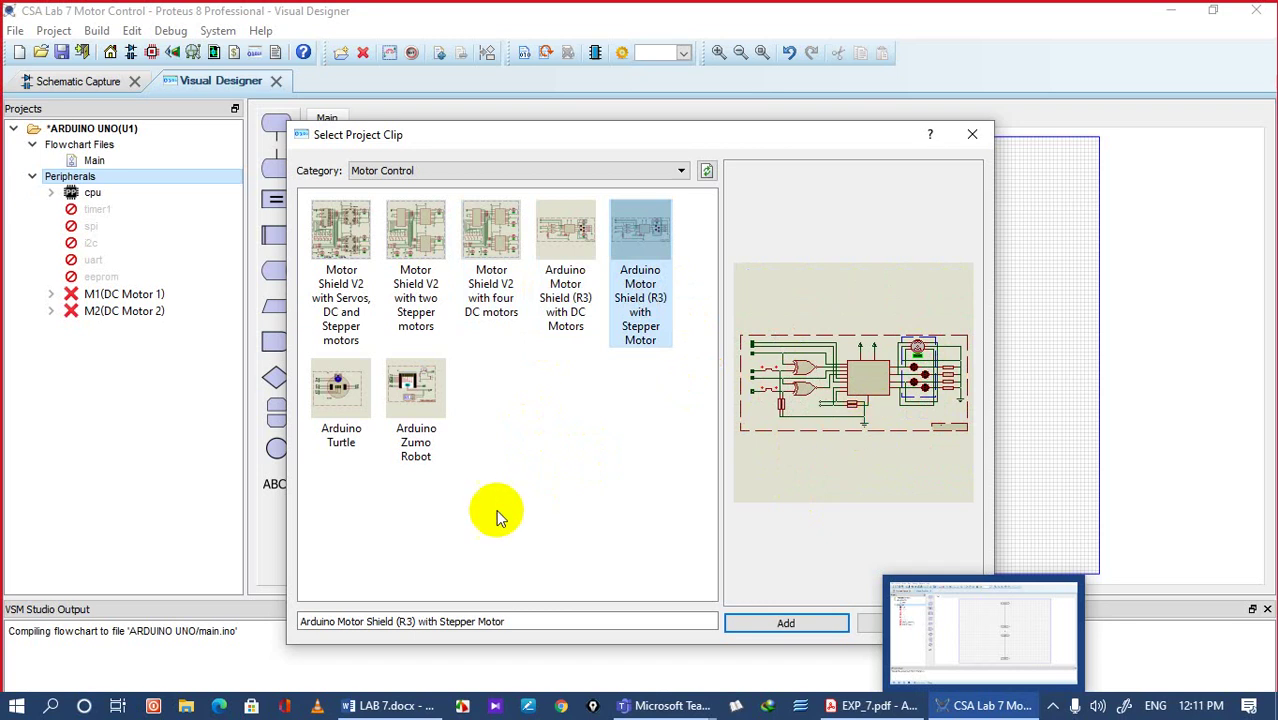
pyautogui.click(421, 399)
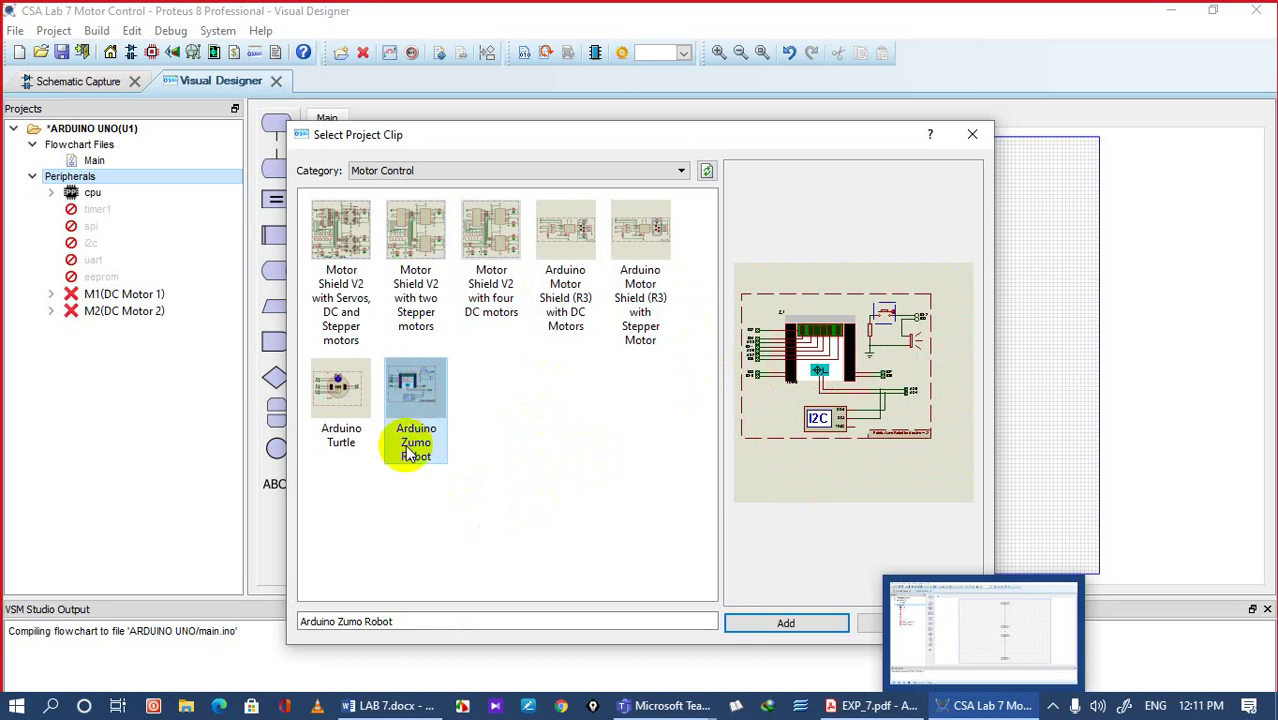
pyautogui.click(343, 430)
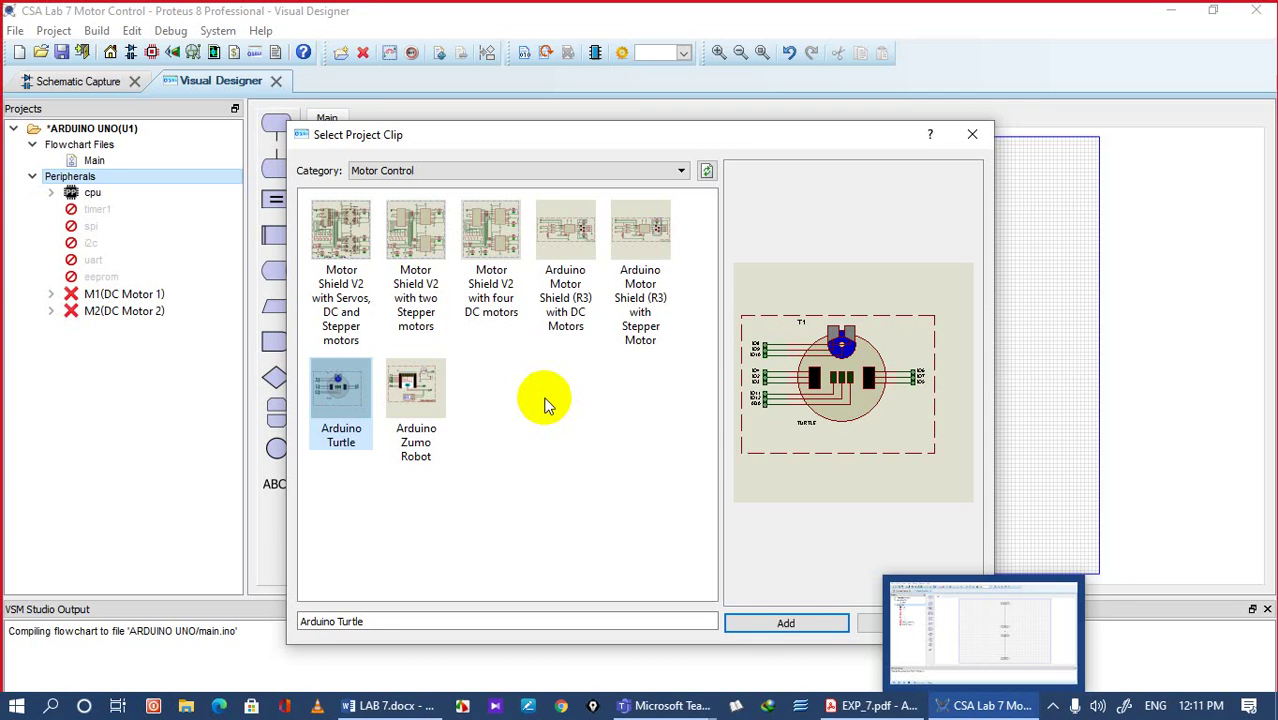
# Step: Add the "Arduino Motor Shield (R3) with DC Motors" peripheral, then close the clip selection over the schematic
pyautogui.click(553, 280)
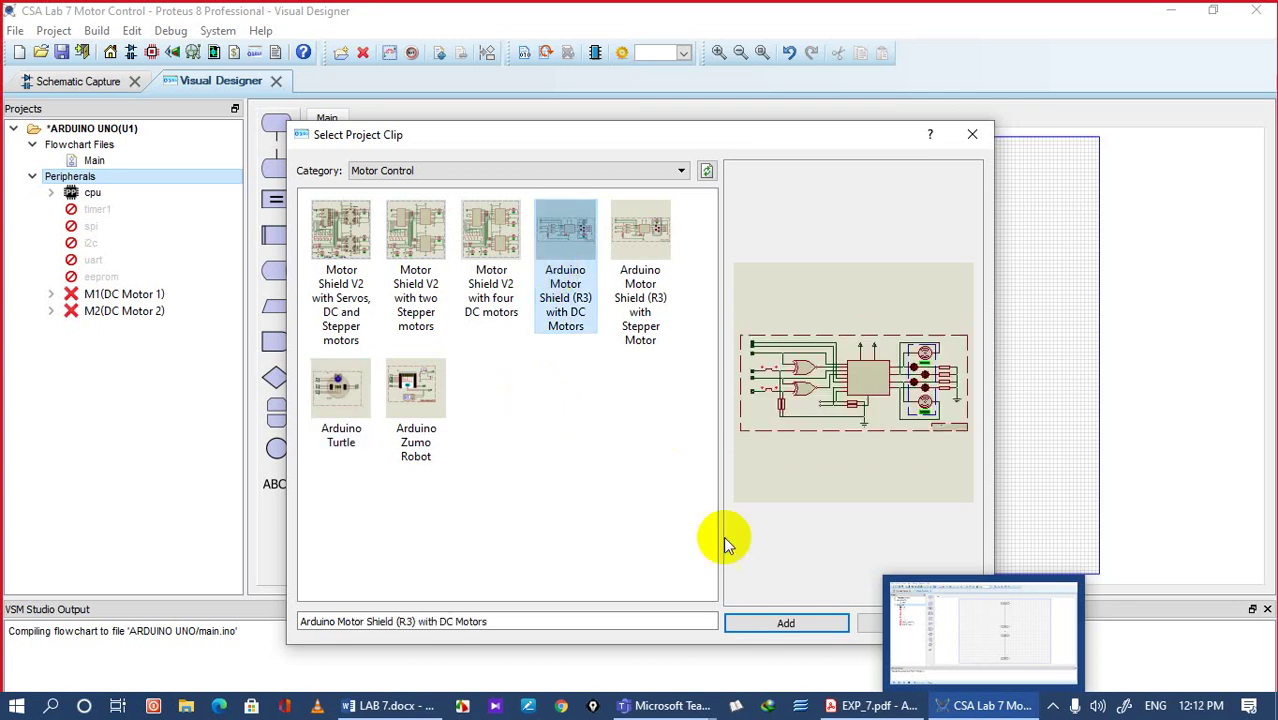
pyautogui.click(770, 624)
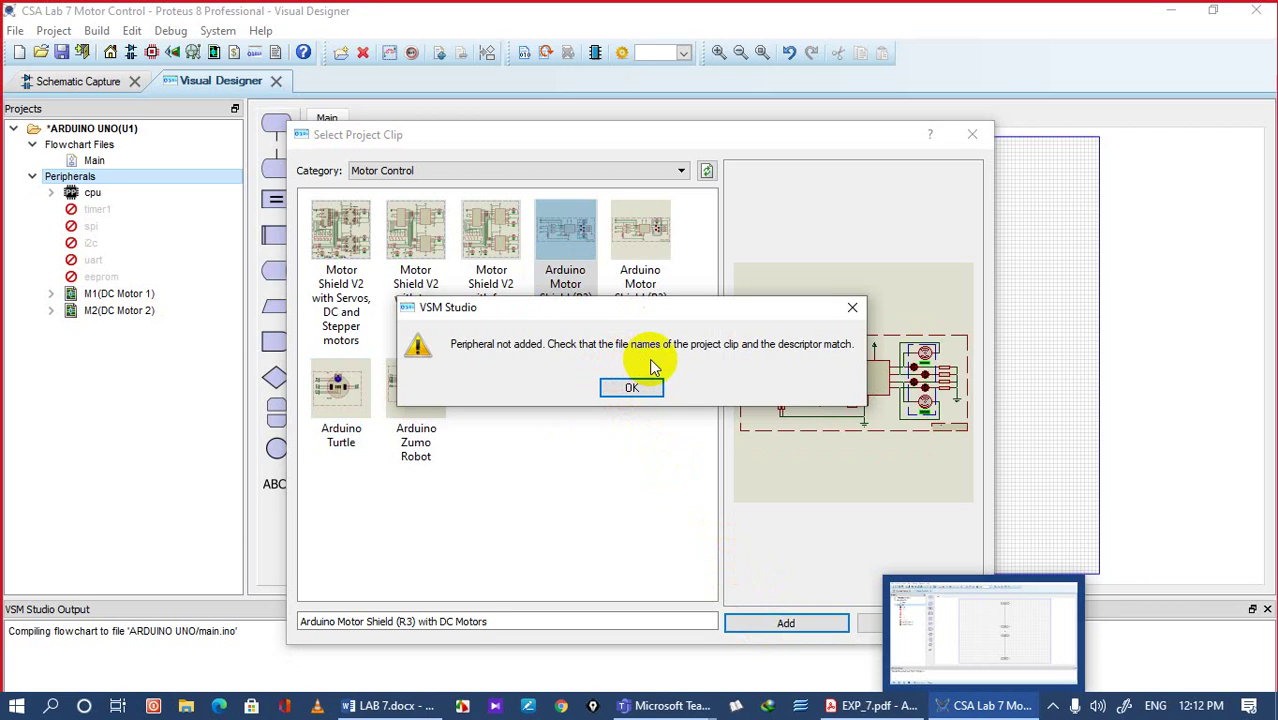
pyautogui.click(628, 389)
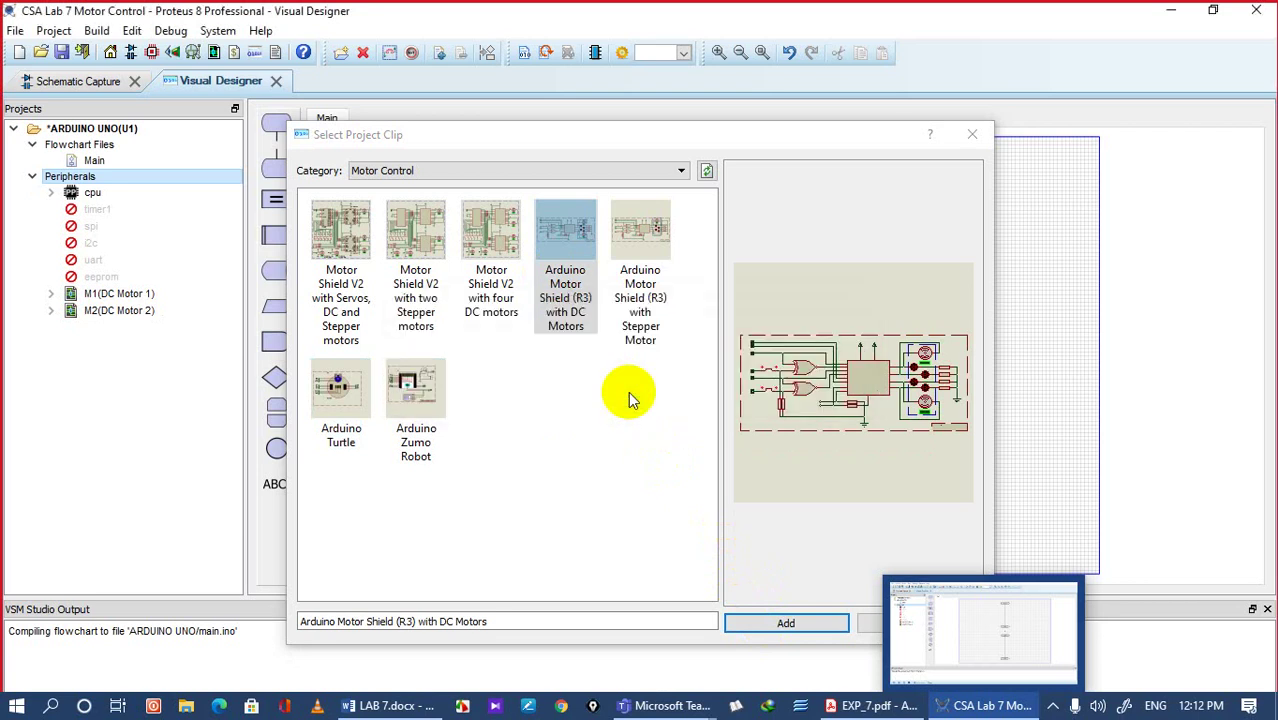
pyautogui.click(765, 622)
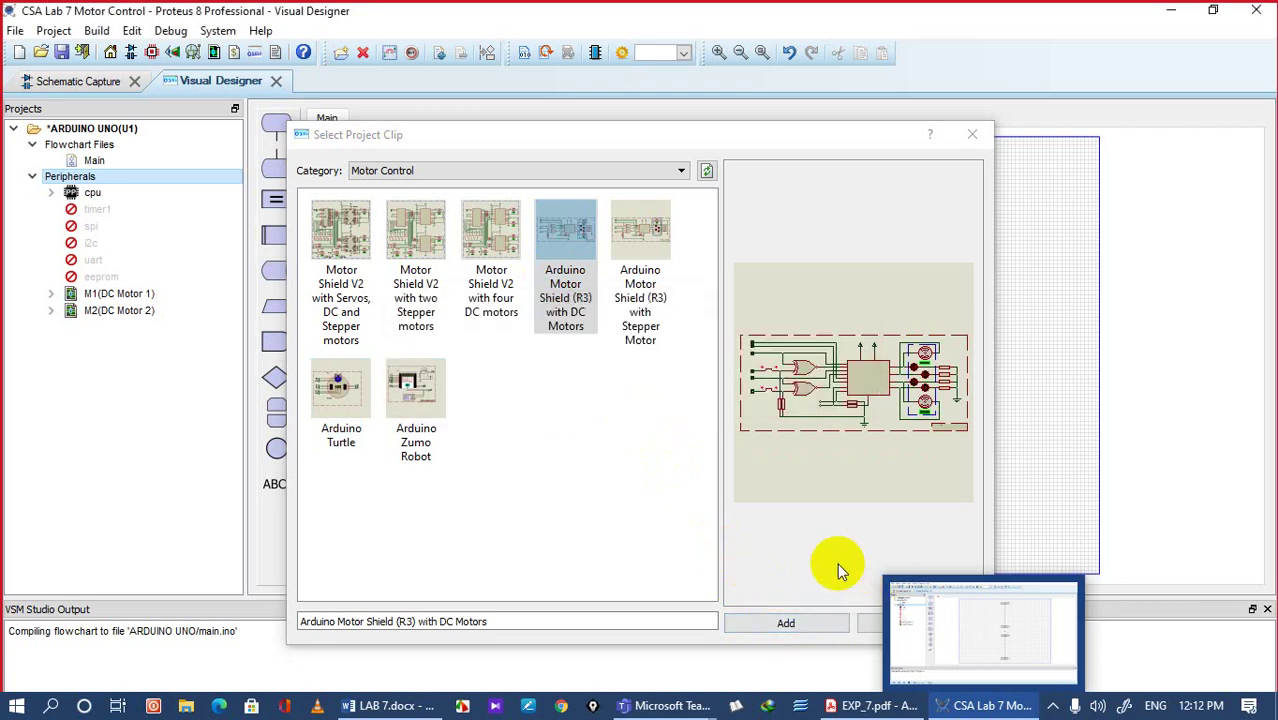
pyautogui.click(108, 84)
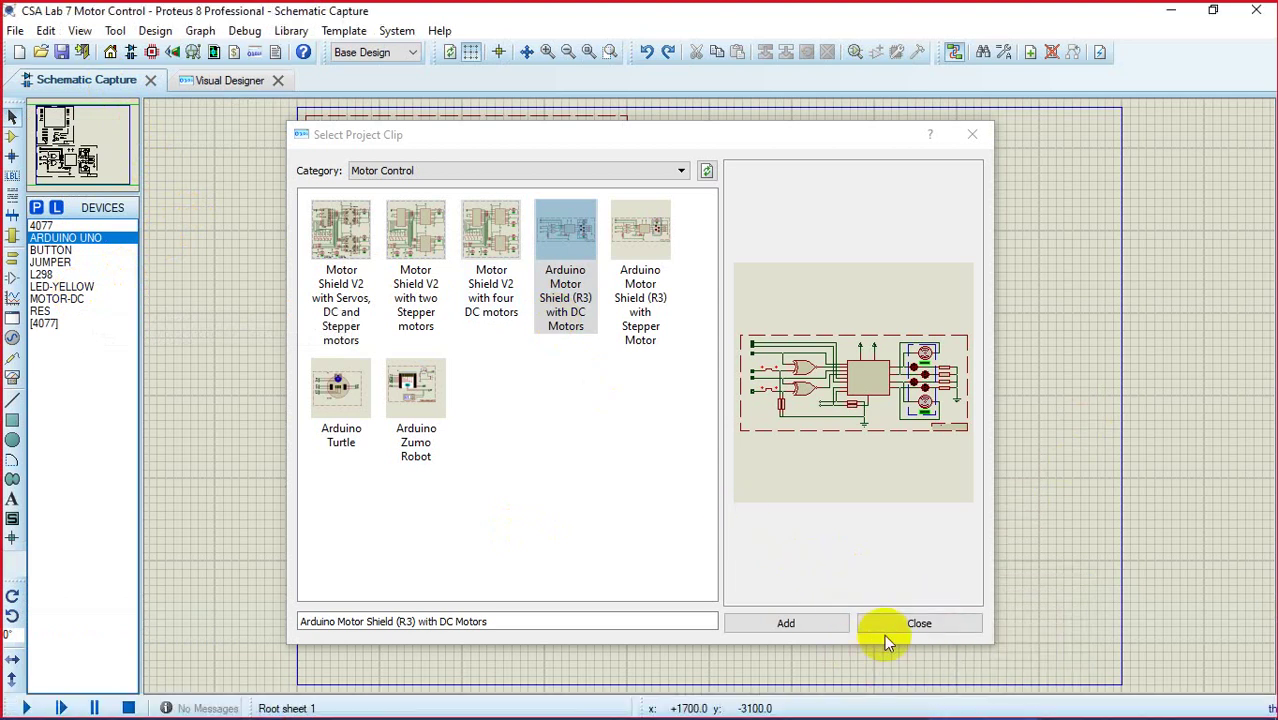
pyautogui.click(889, 629)
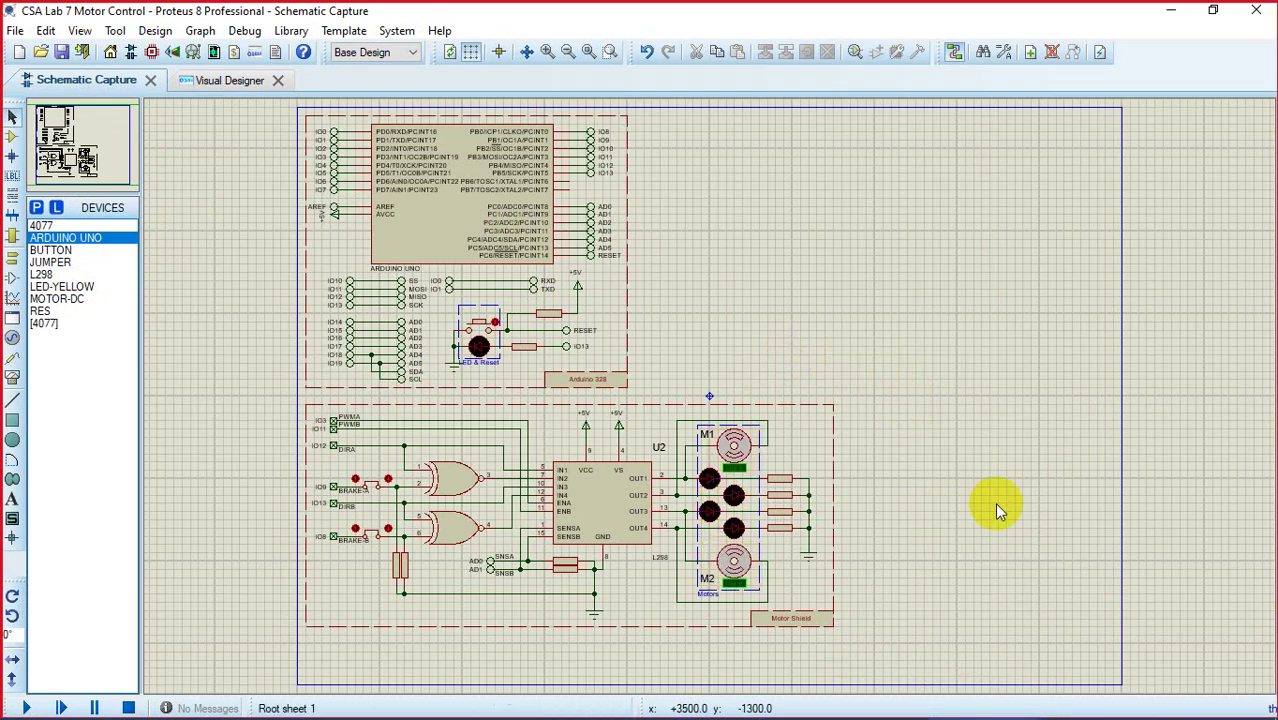
pyautogui.click(40, 300)
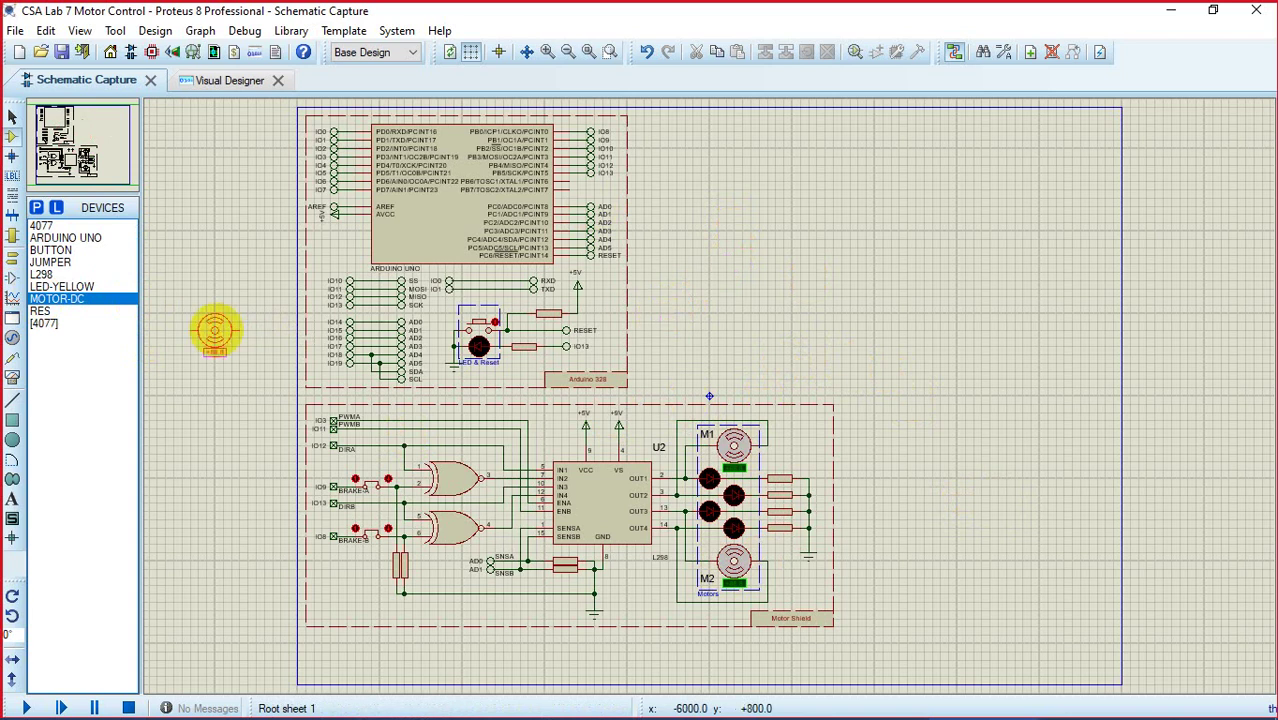
pyautogui.press('Escape')
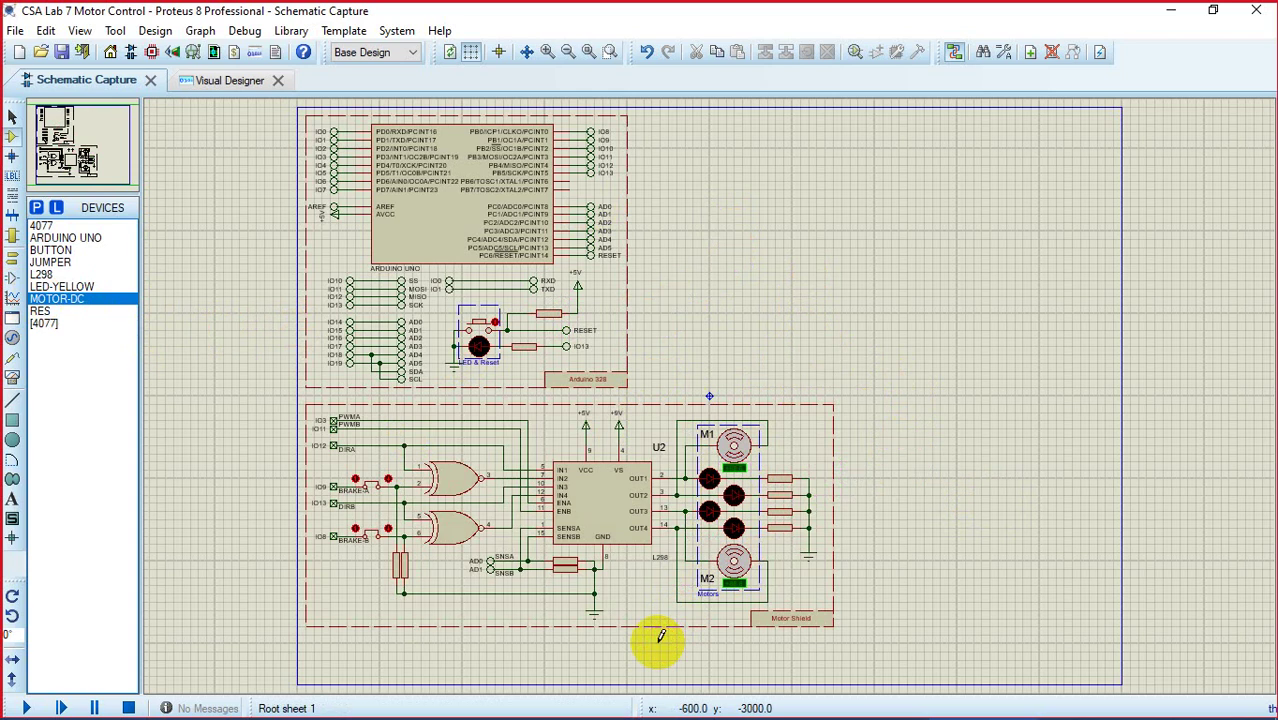
pyautogui.click(11, 120)
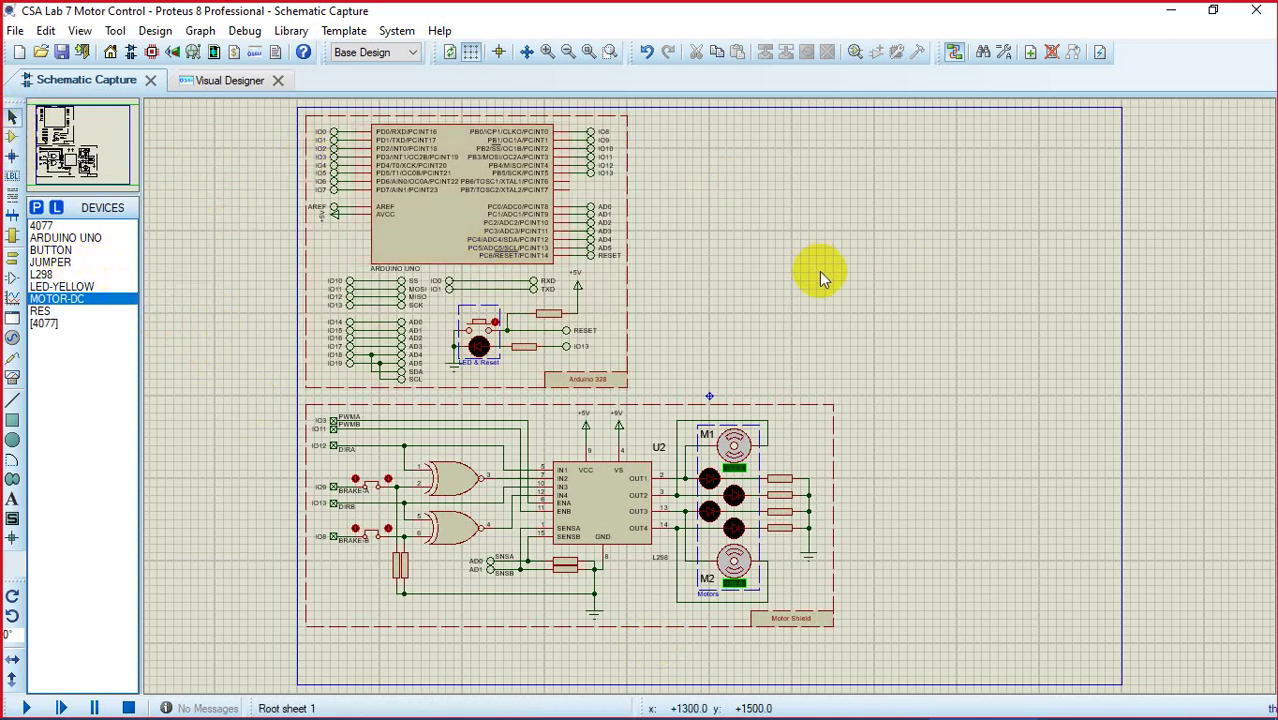
pyautogui.click(12, 140)
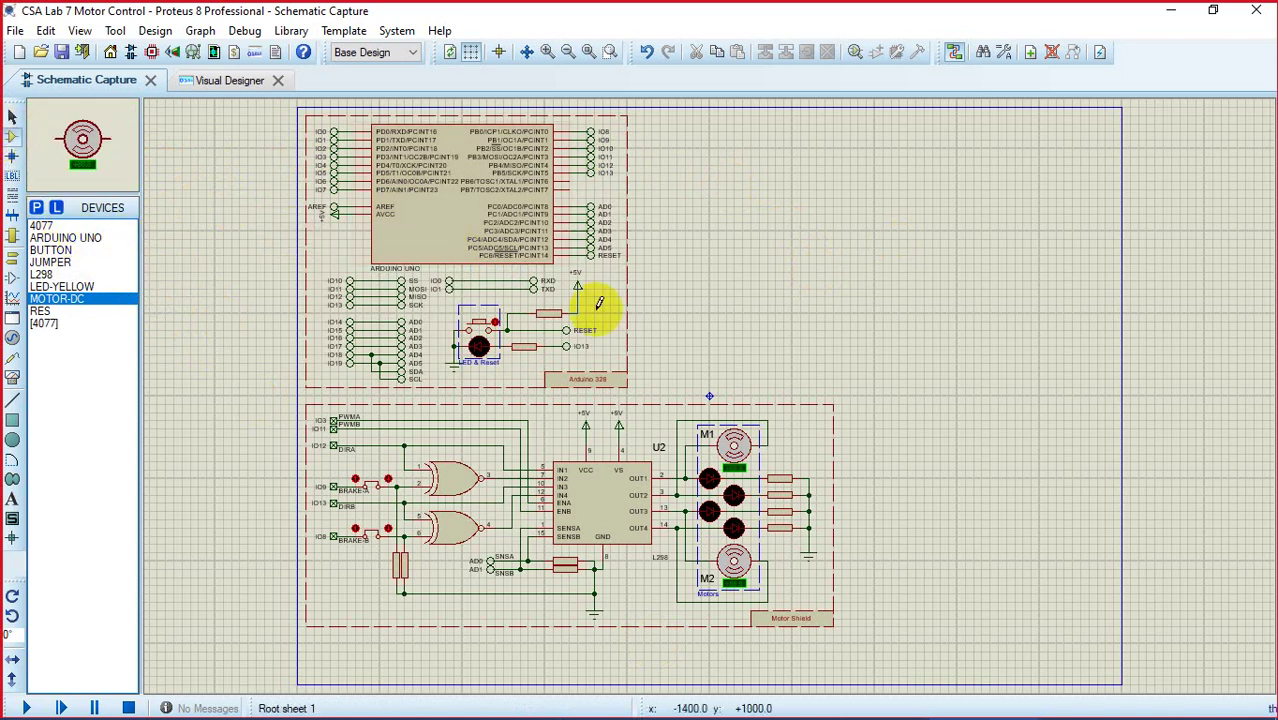
pyautogui.click(12, 122)
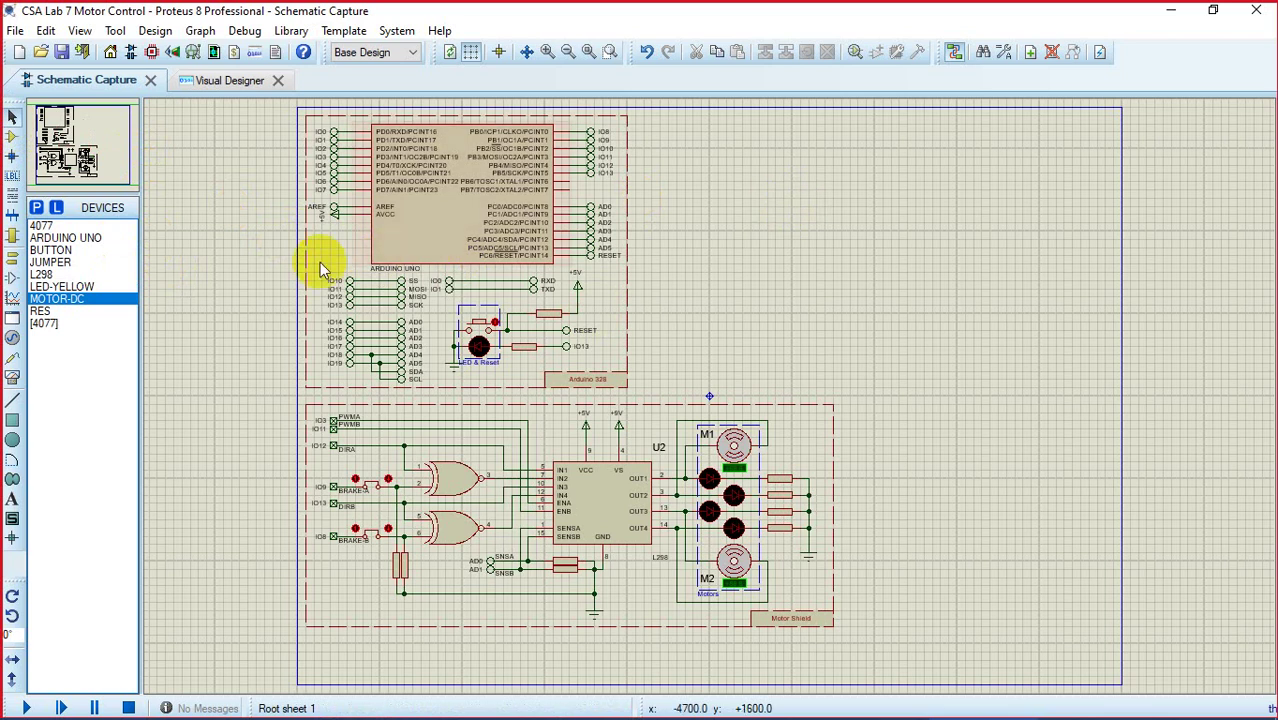
# Step: Import the "Arduino Button Breakout Board" clip from the Arduino snippets folder and place it beside the Arduino 328 frame, above the motor shield
pyautogui.click(15, 30)
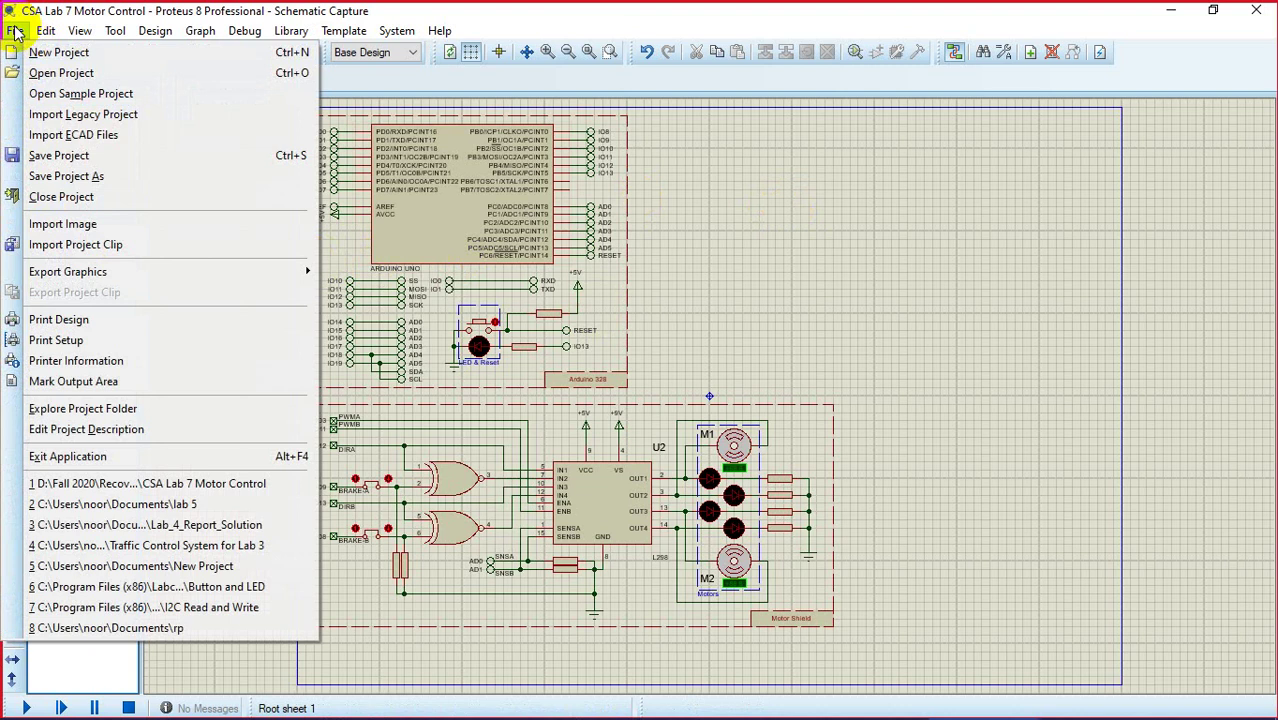
pyautogui.click(62, 246)
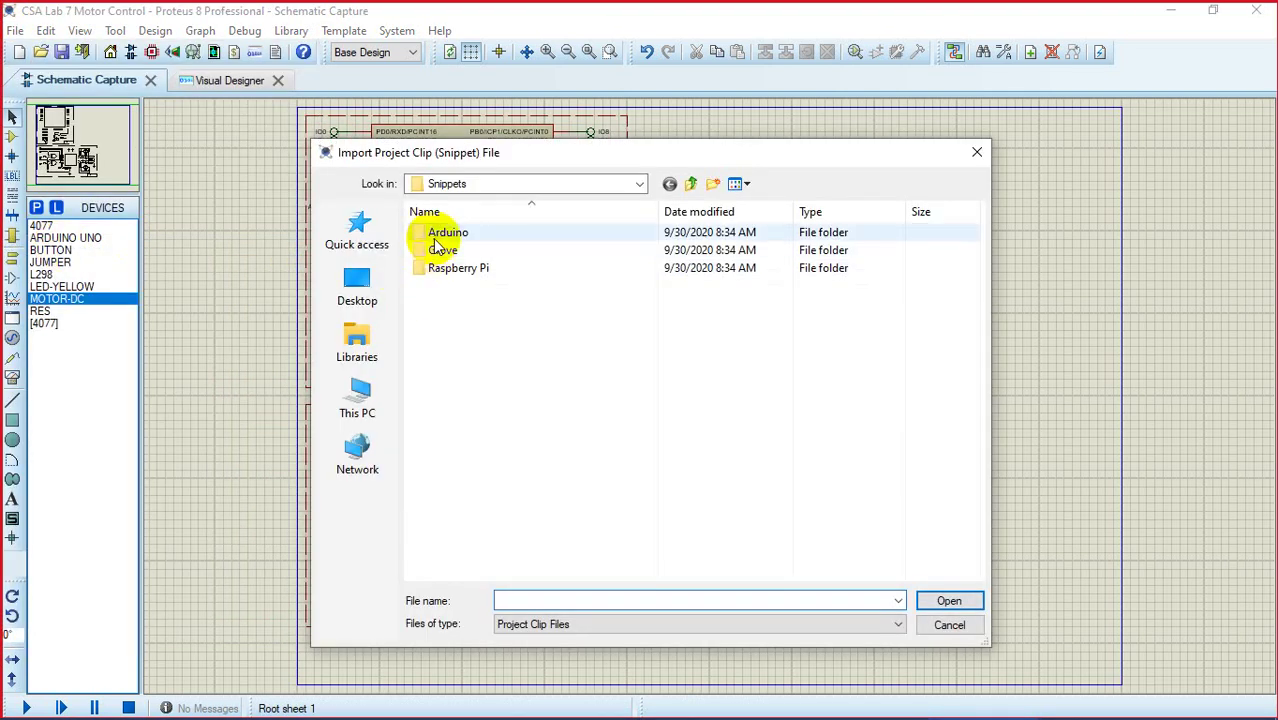
pyautogui.doubleClick(440, 236)
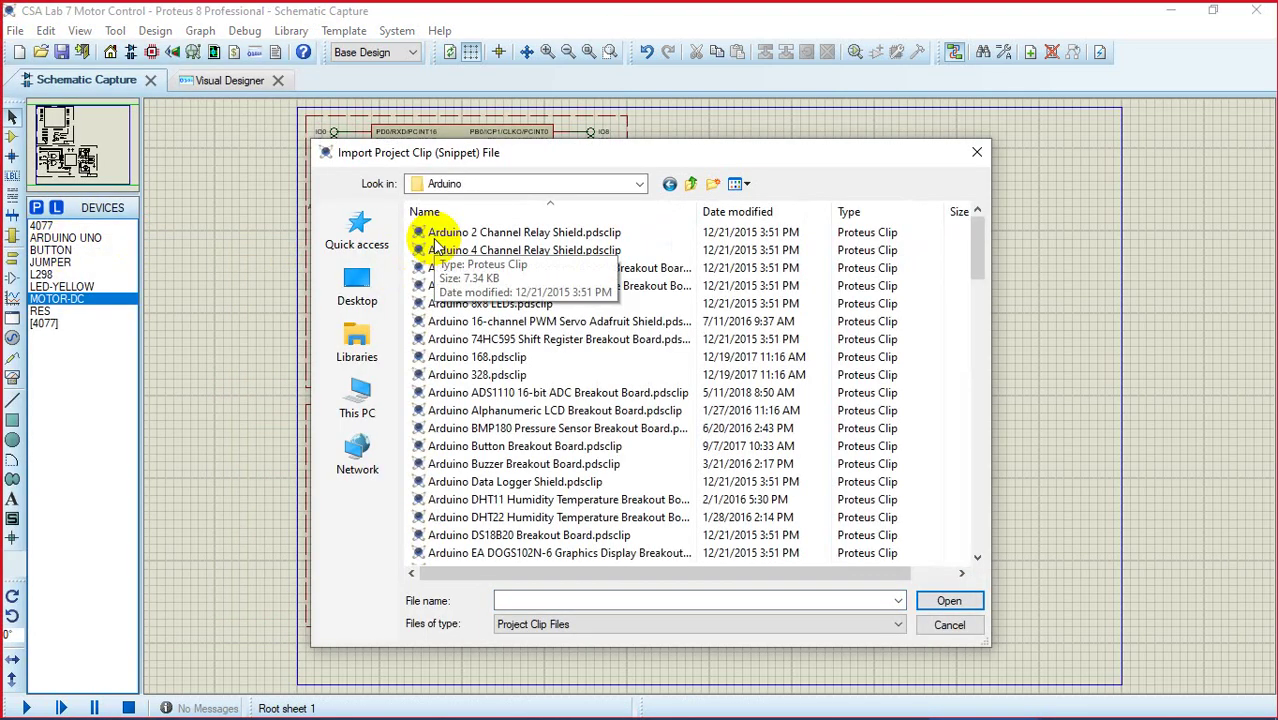
pyautogui.click(496, 454)
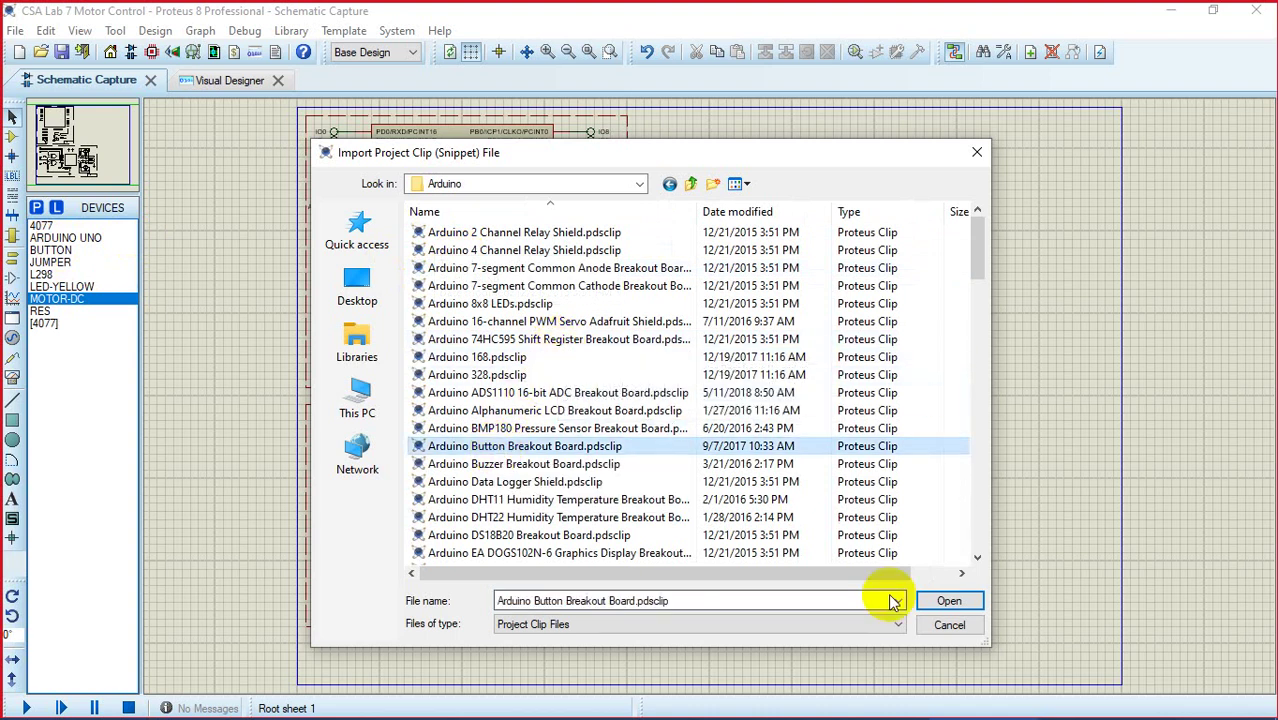
pyautogui.click(936, 599)
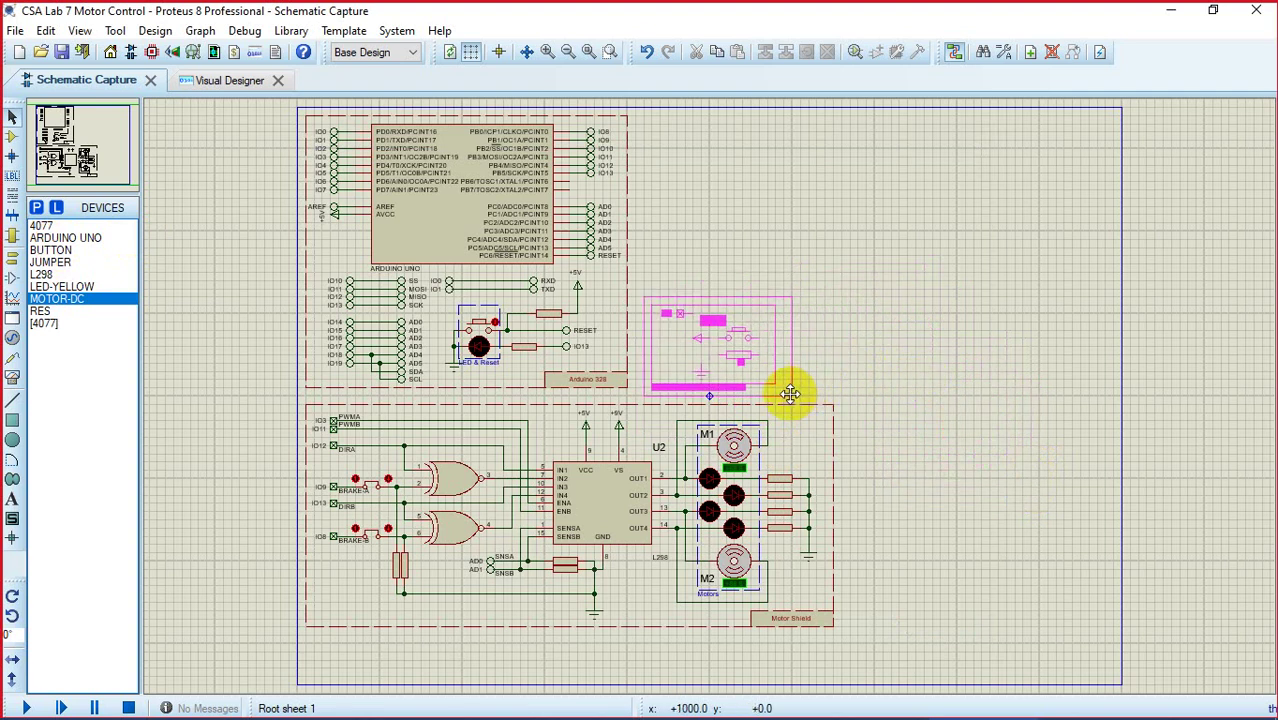
pyautogui.click(790, 396)
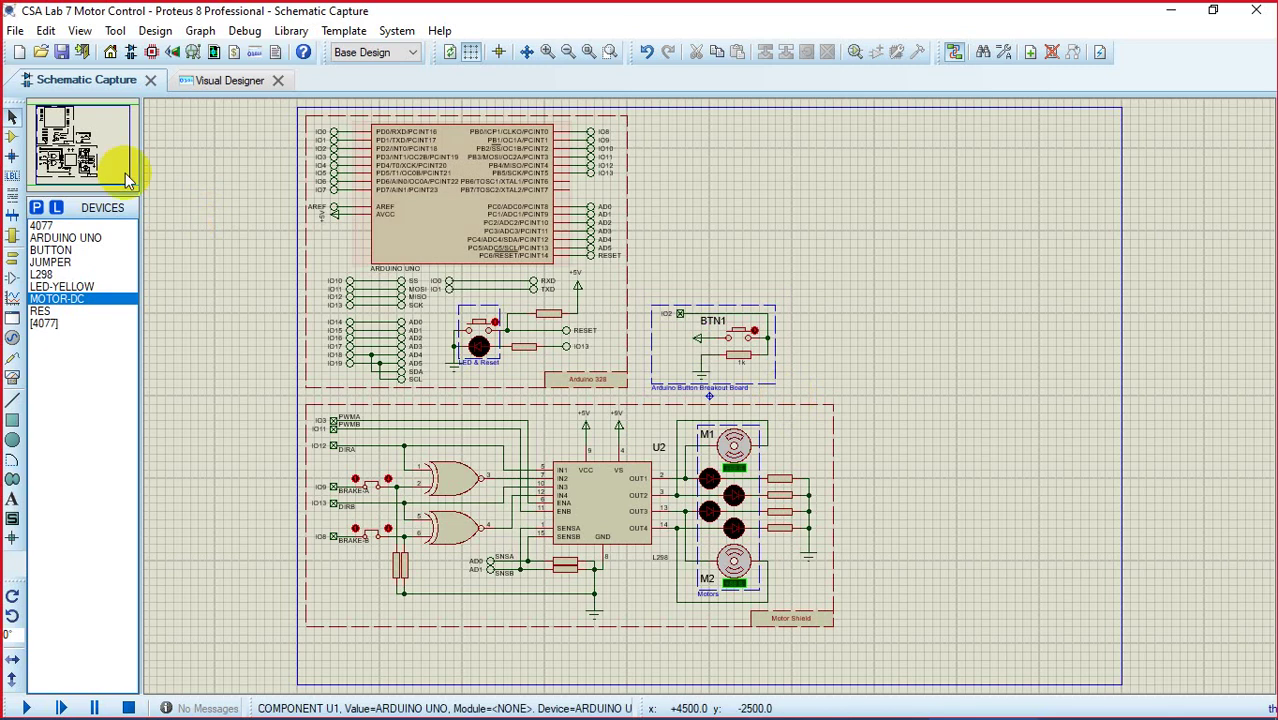
# Step: Import a second "Arduino Button Breakout Board" clip and place it to the right of the BTN1 board
pyautogui.click(15, 31)
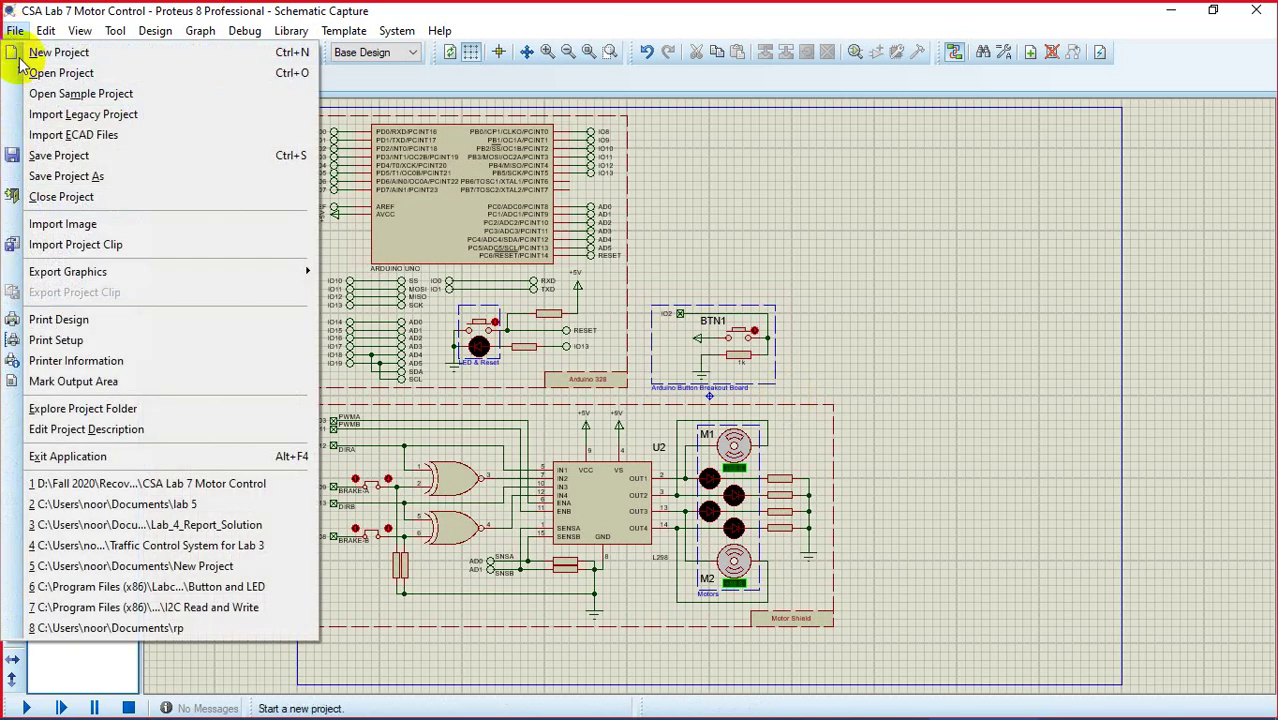
pyautogui.click(50, 247)
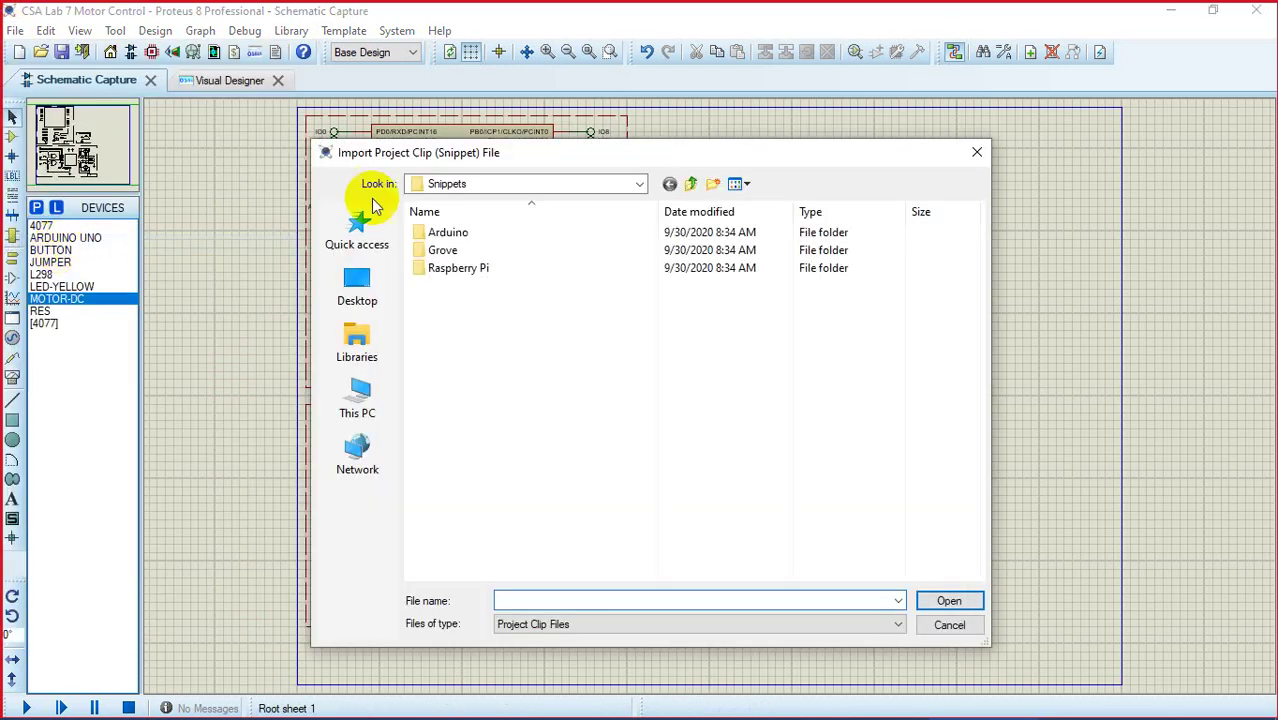
pyautogui.doubleClick(445, 236)
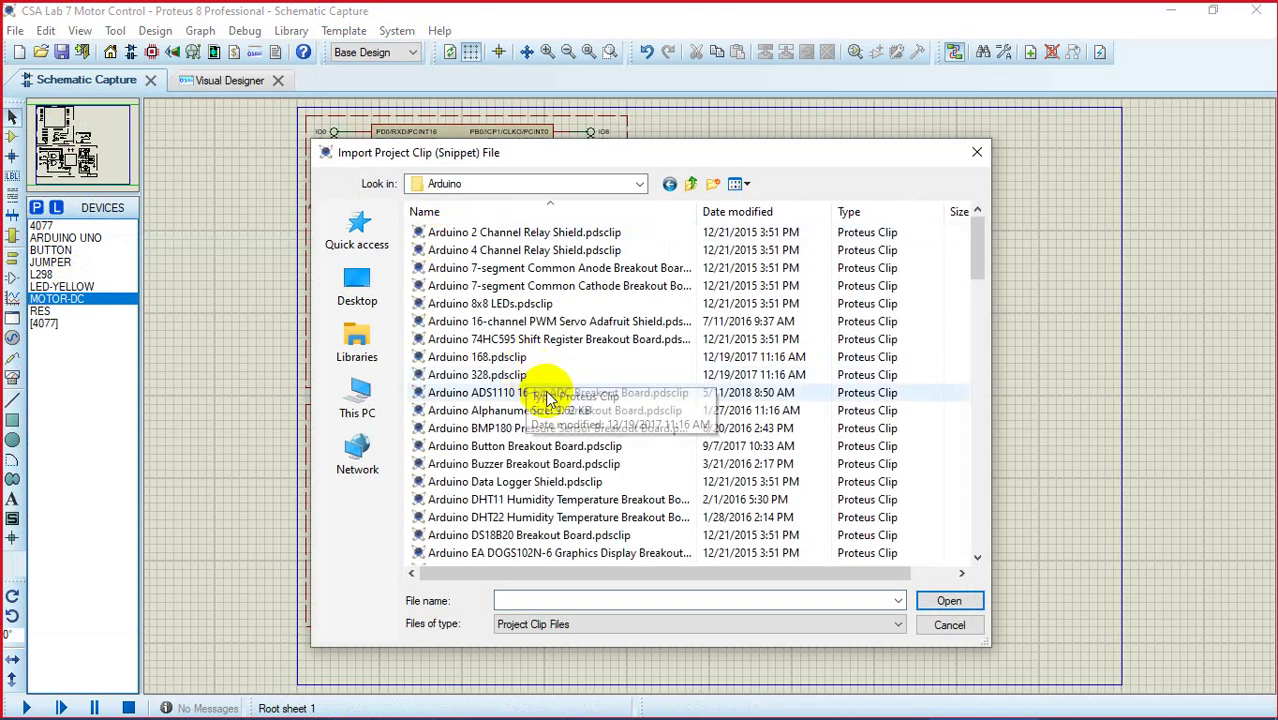
pyautogui.click(545, 448)
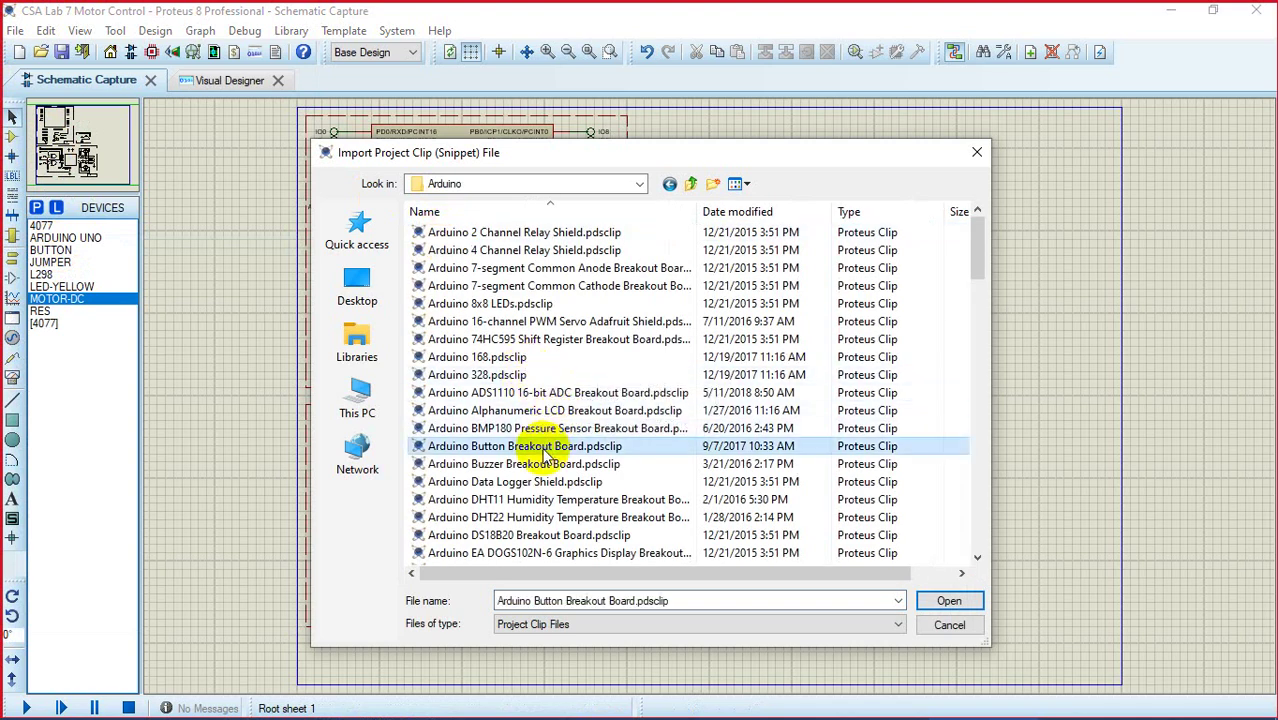
pyautogui.click(943, 600)
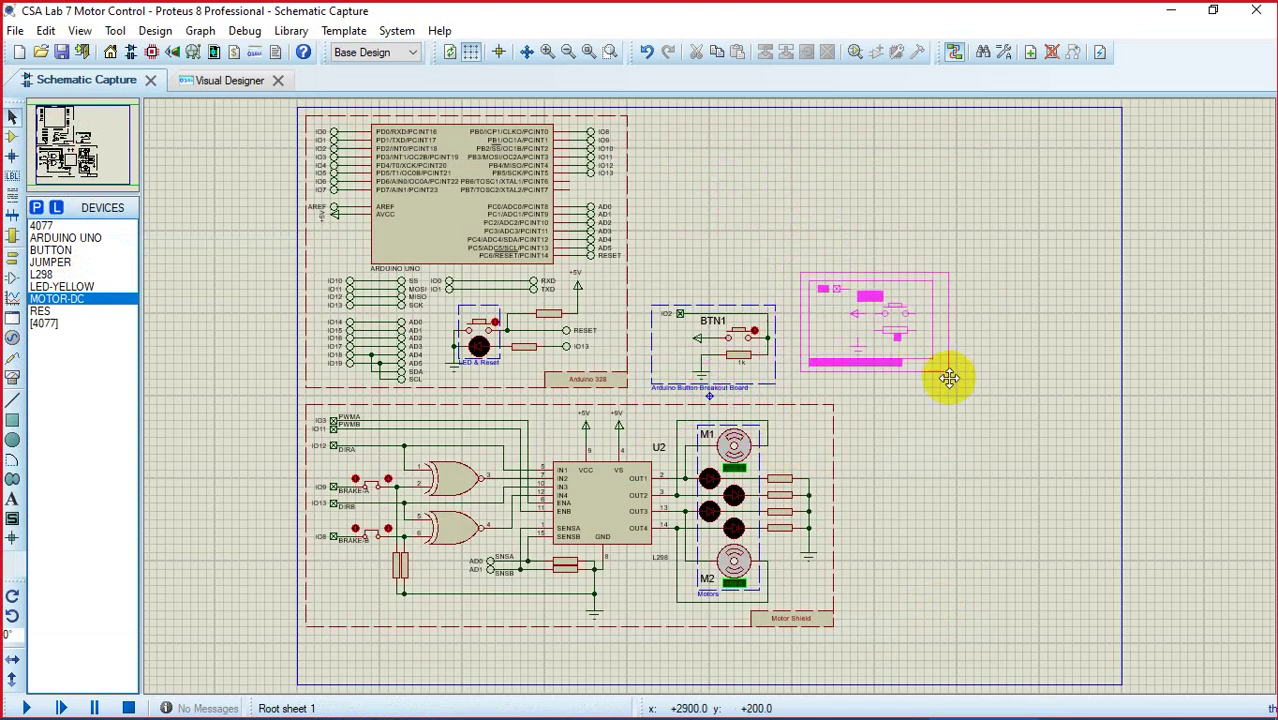
pyautogui.click(952, 395)
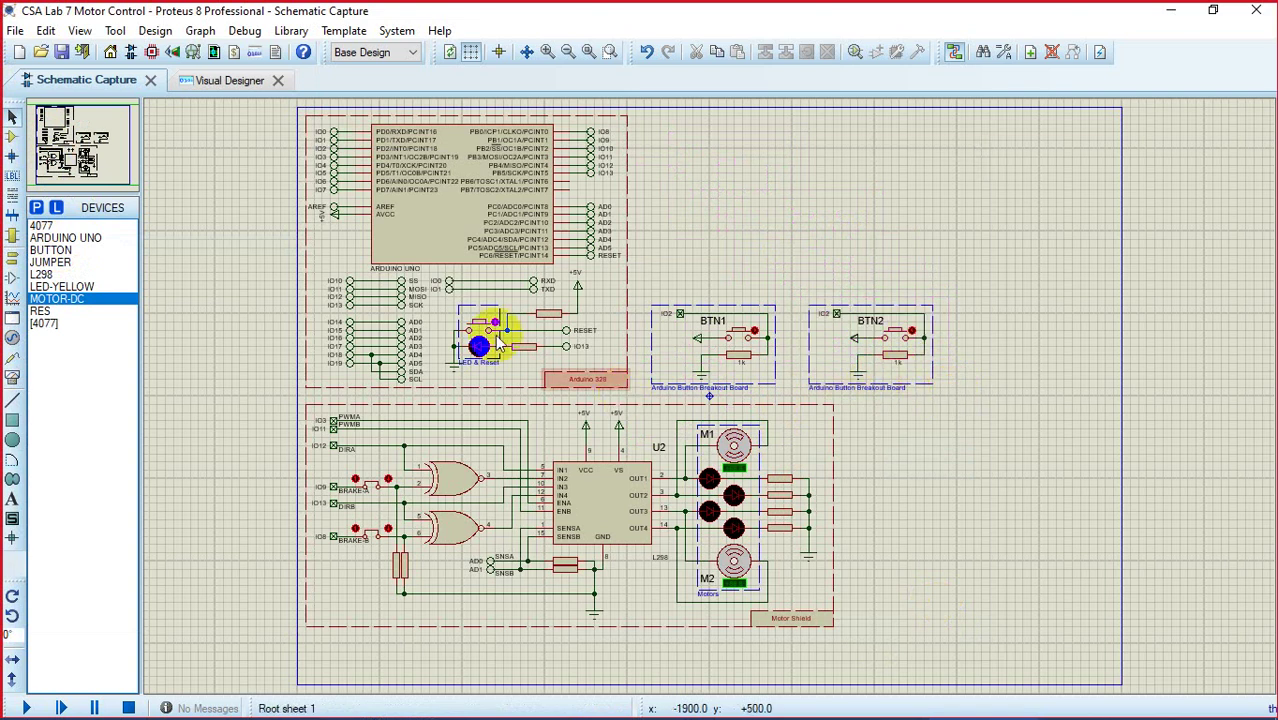
# Step: Import a third "Arduino Button Breakout Board" clip from the Arduino snippets folder and place it to the right of the BTN2 board
pyautogui.click(15, 30)
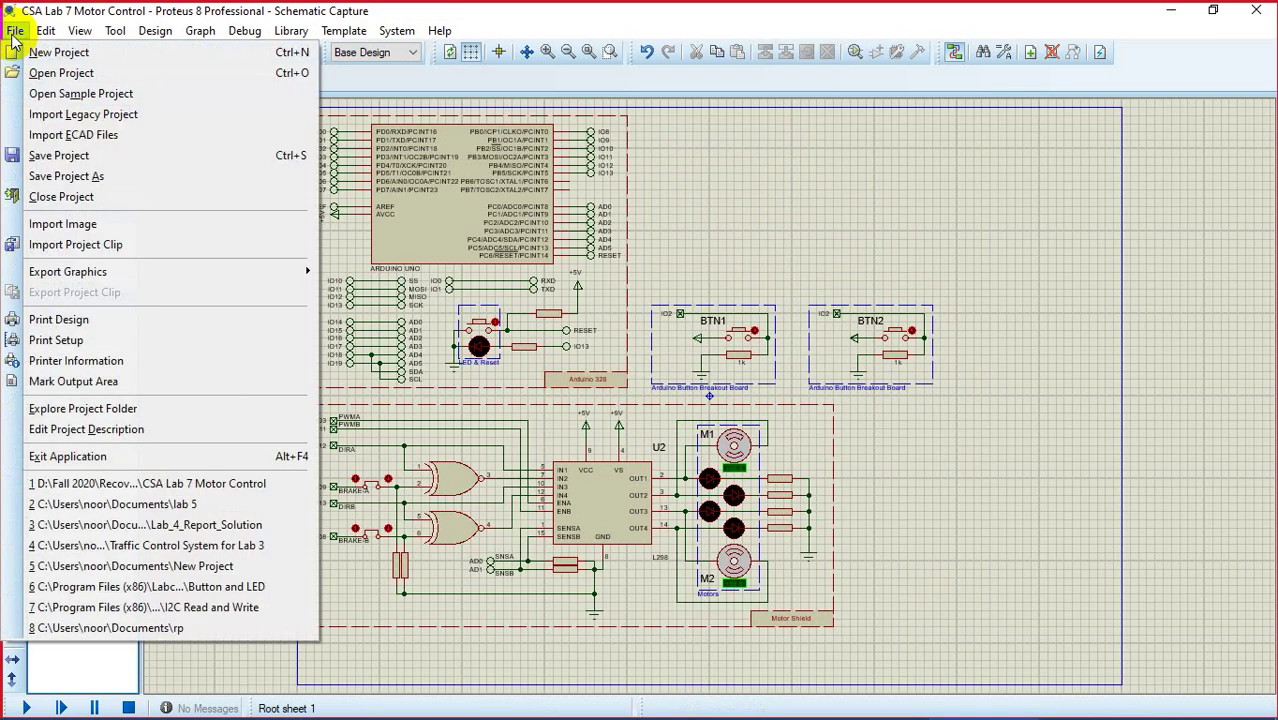
pyautogui.click(62, 246)
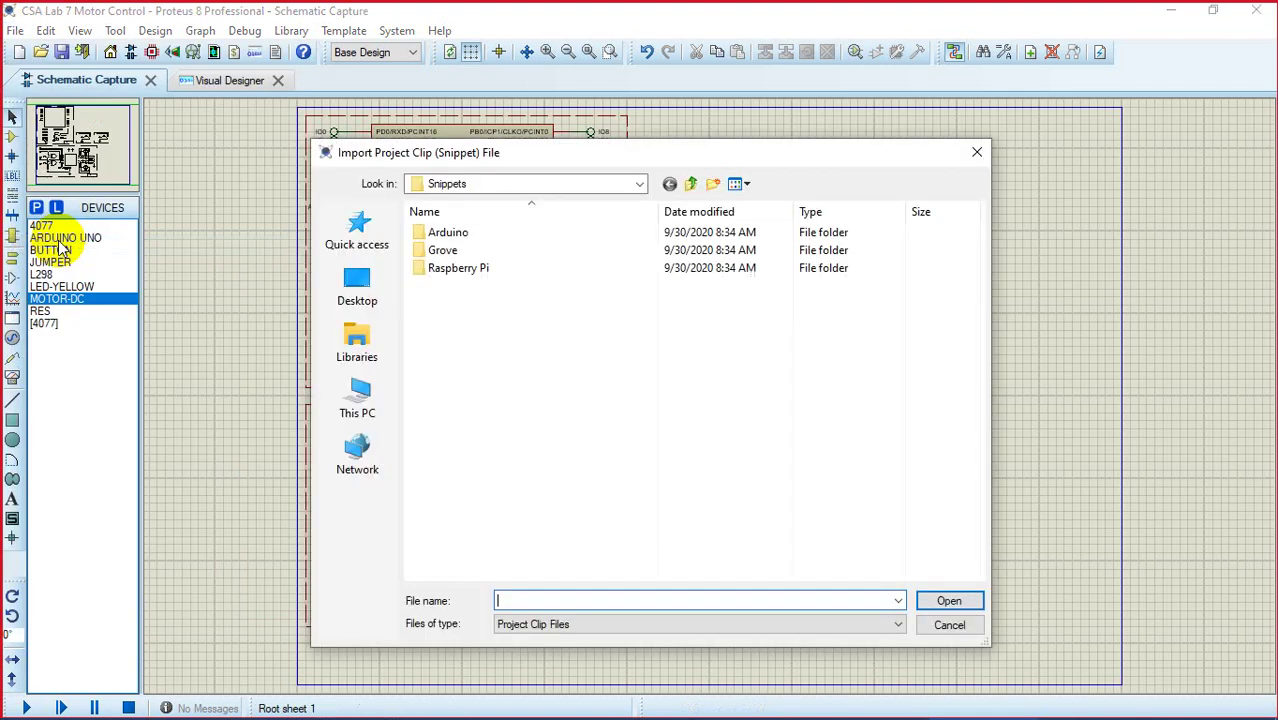
pyautogui.doubleClick(450, 233)
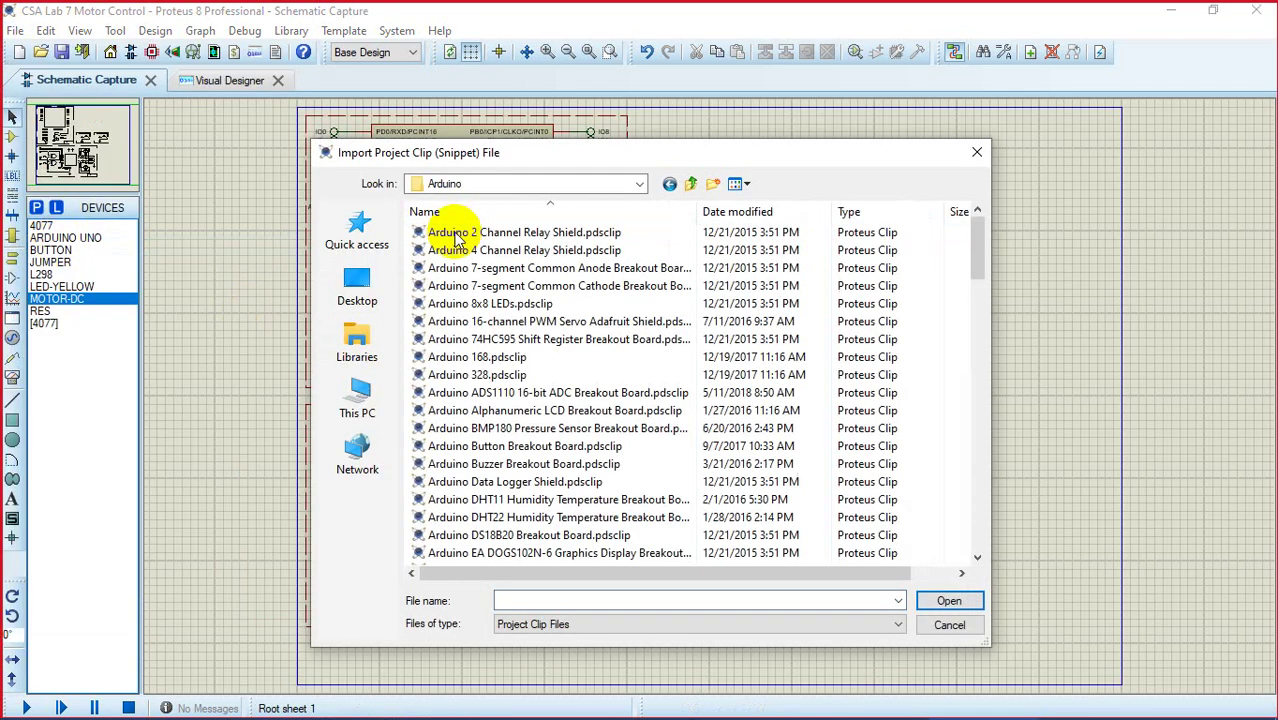
pyautogui.doubleClick(512, 447)
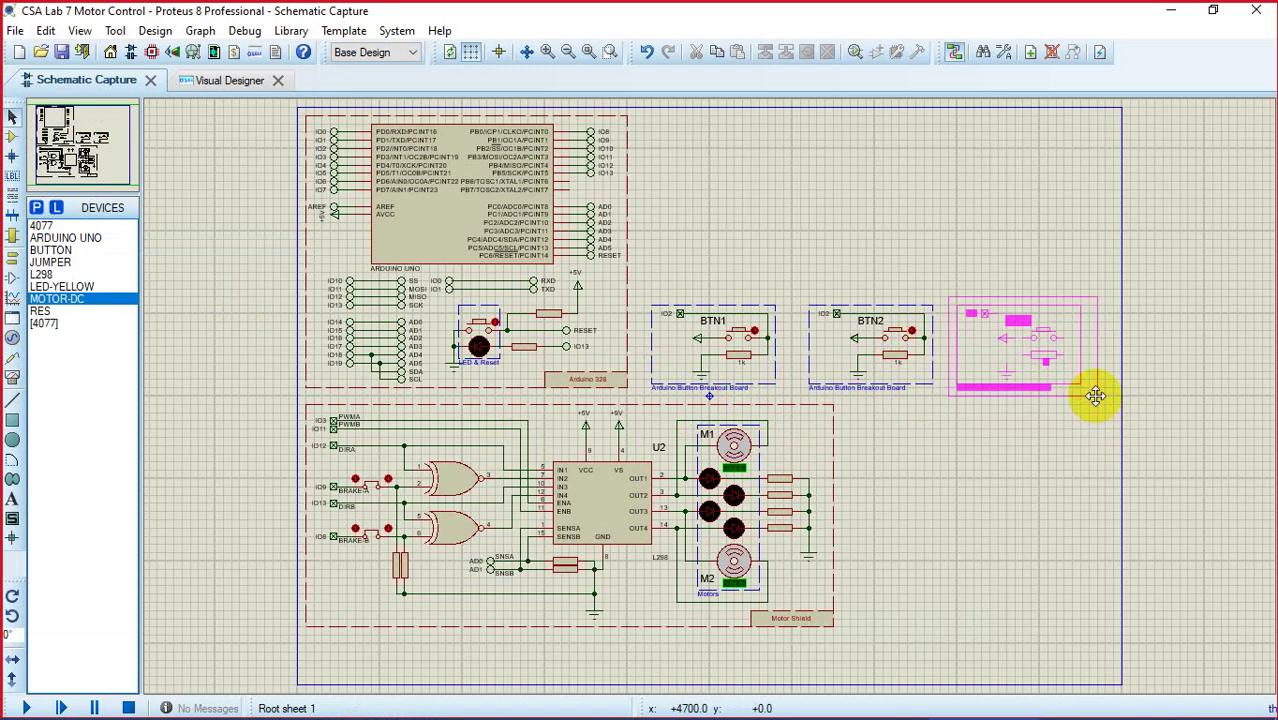
pyautogui.click(1093, 394)
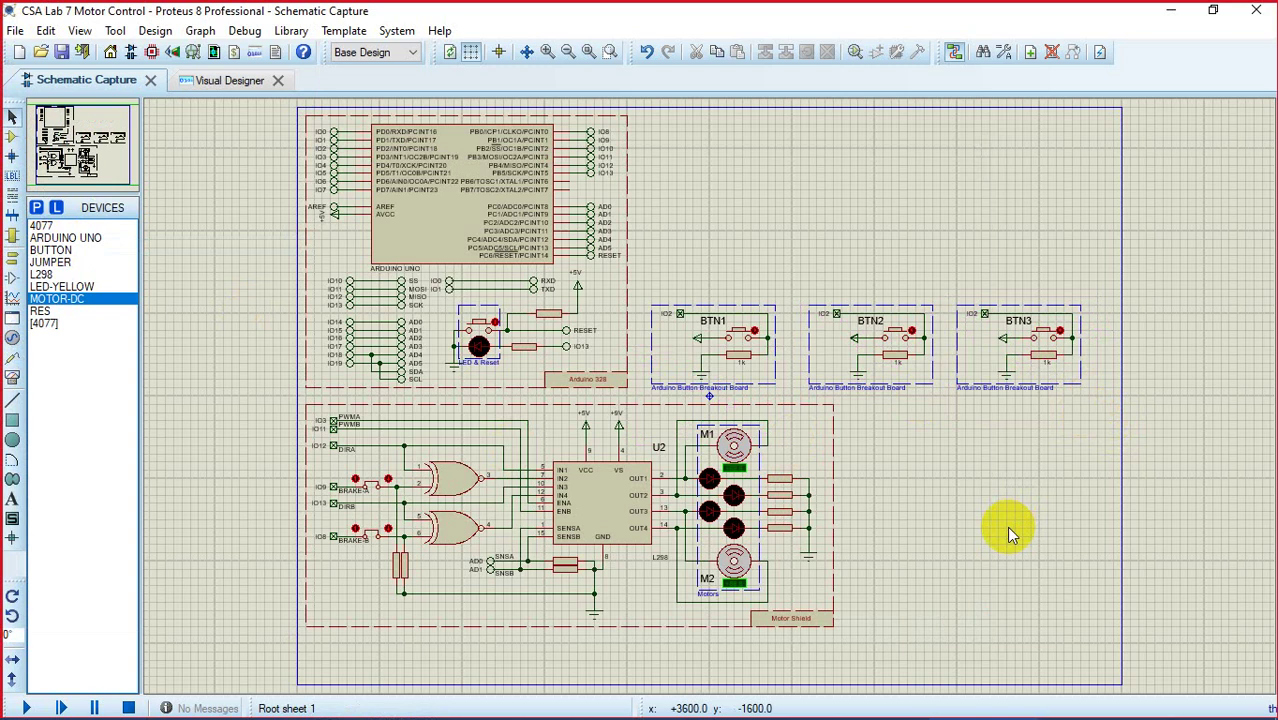
# Step: Try to add the "Grove 128x64 OLED display Module" peripheral from the Grove category to the Visual Designer project
pyautogui.click(197, 82)
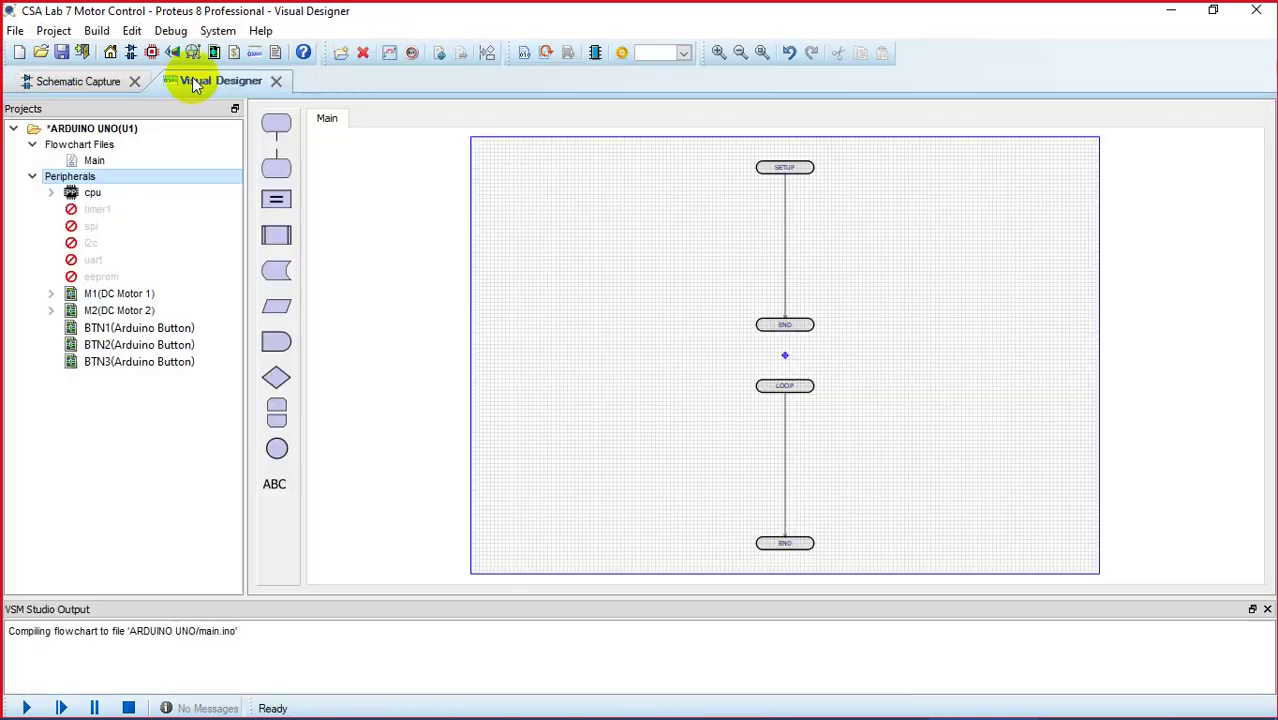
pyautogui.rightClick(115, 179)
pyautogui.click(140, 191)
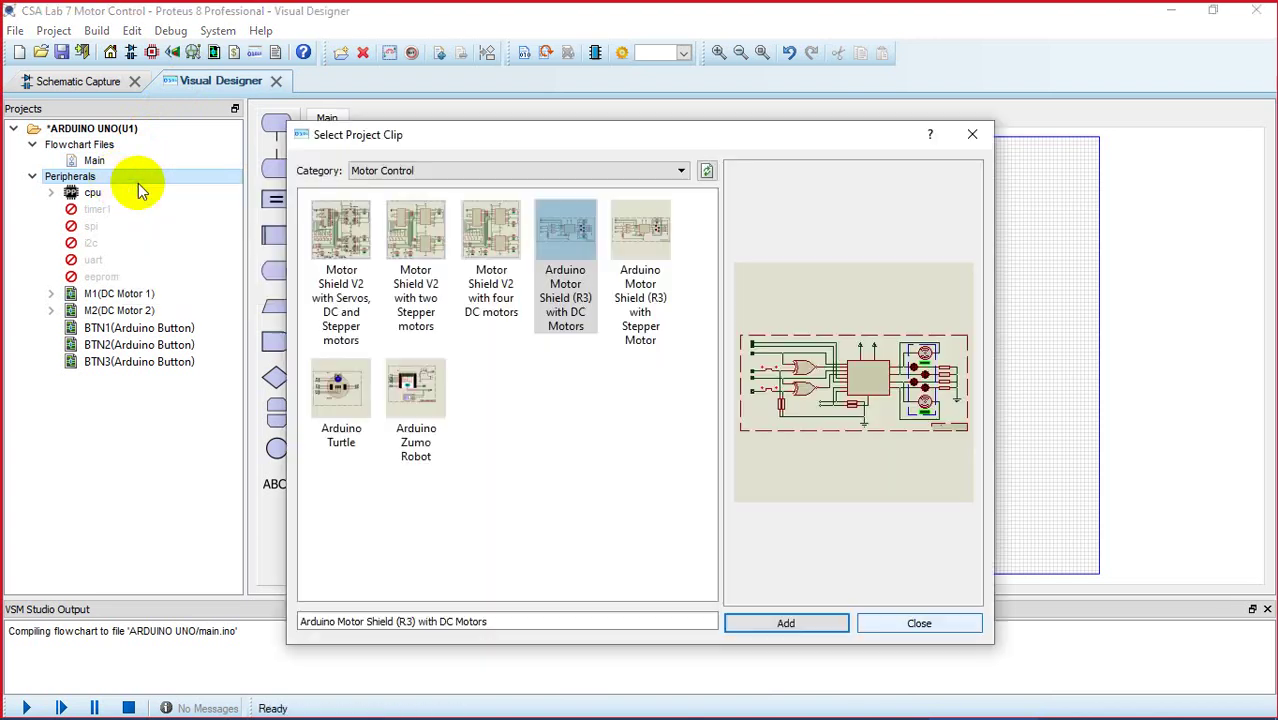
pyautogui.click(378, 178)
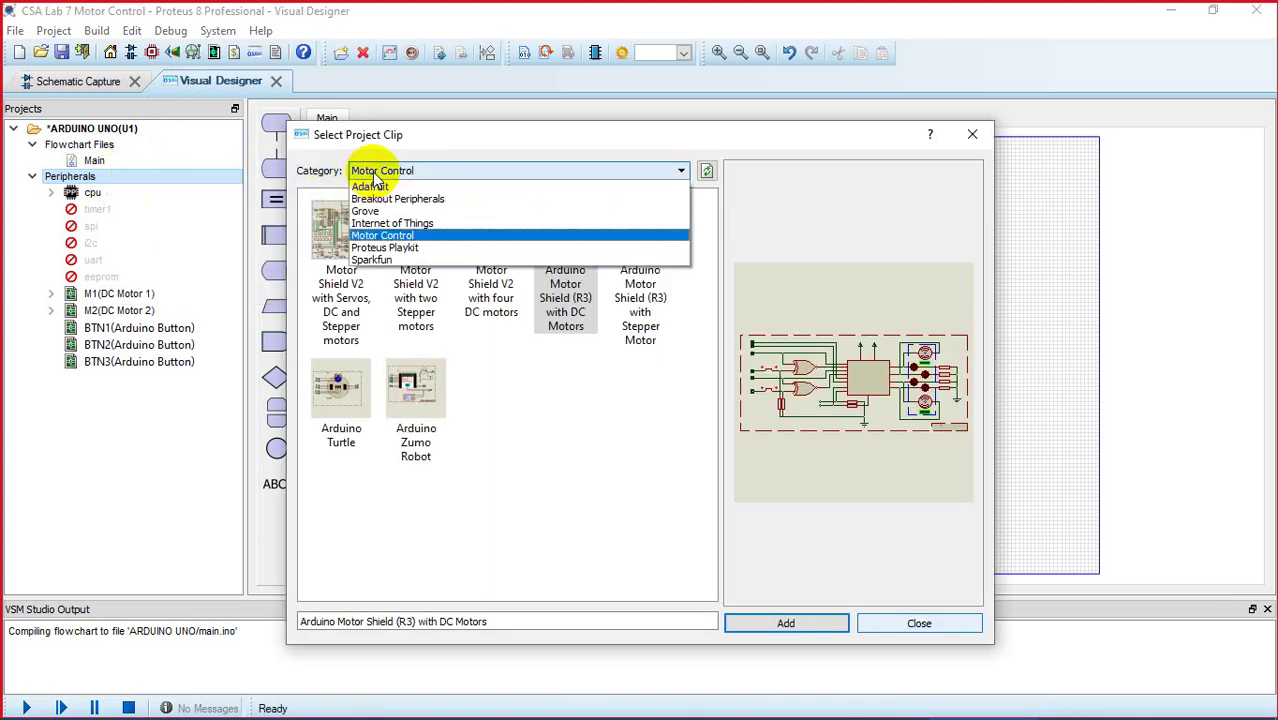
pyautogui.click(366, 209)
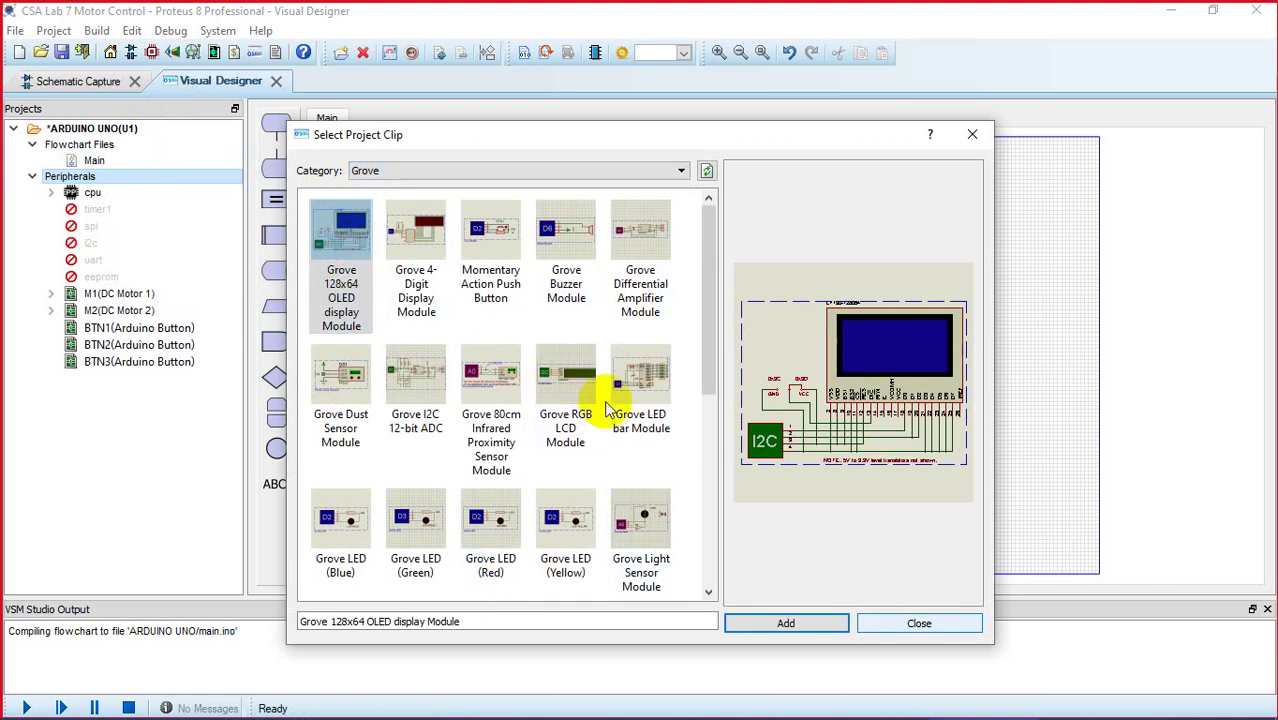
pyautogui.click(814, 621)
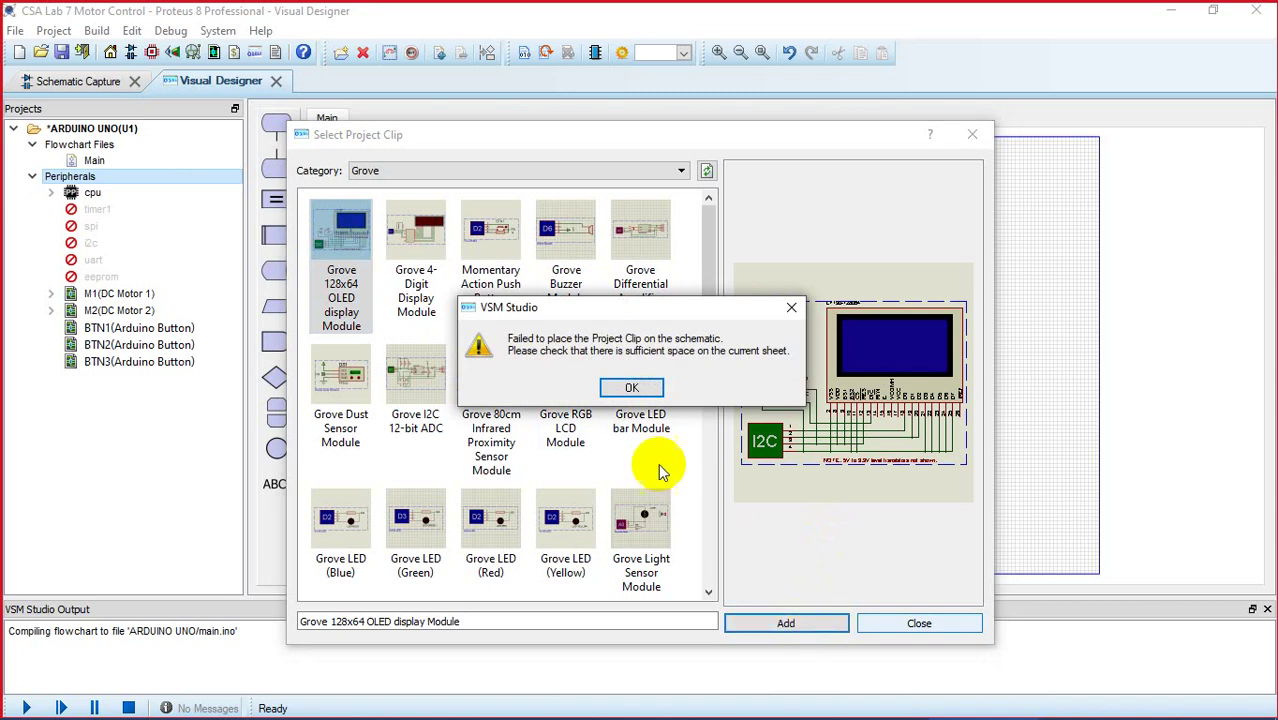
pyautogui.click(633, 390)
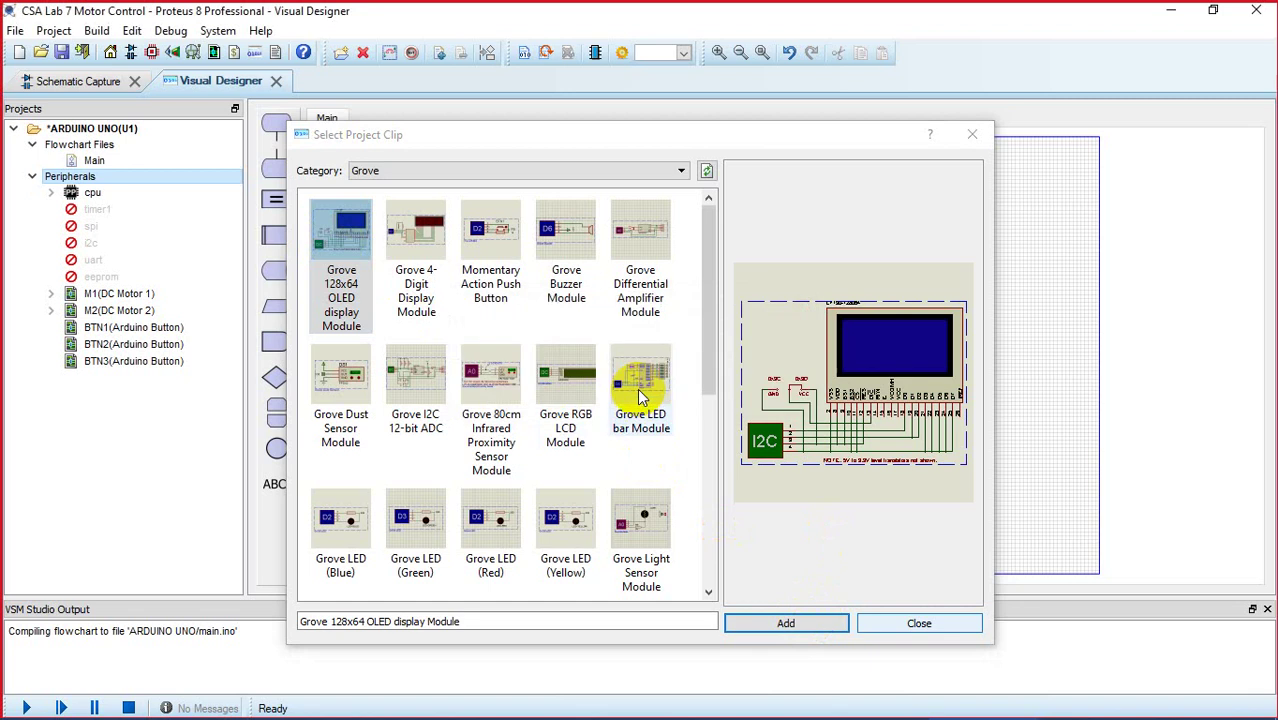
pyautogui.click(893, 624)
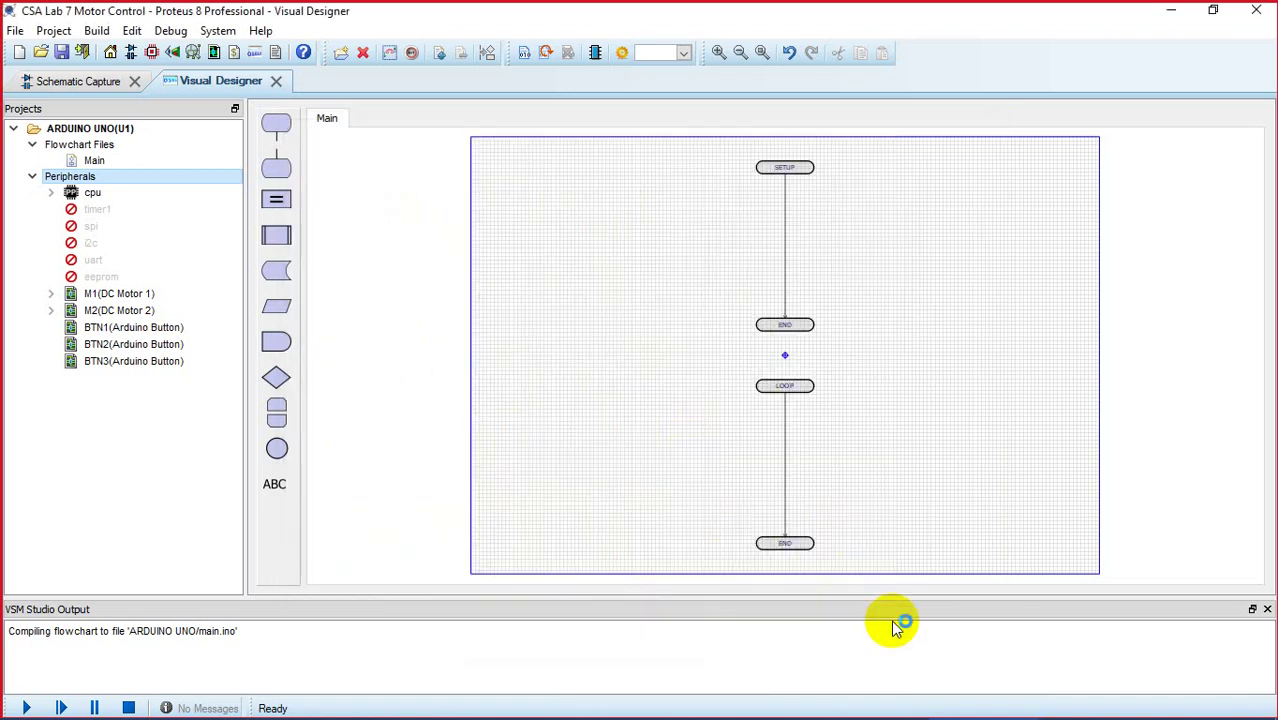
# Step: Move the whole motor shield block down to the lower edge of the schematic sheet
pyautogui.click(105, 82)
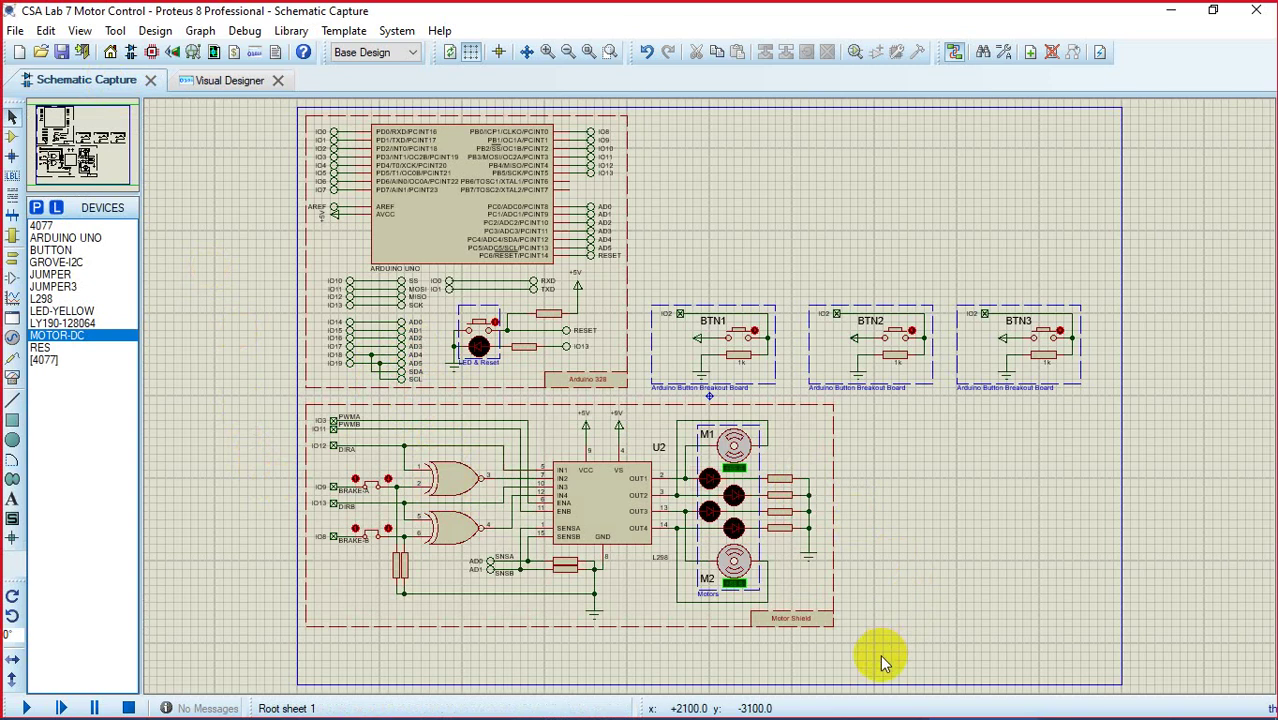
pyautogui.moveTo(880, 660); pyautogui.dragTo(716, 672)
pyautogui.moveTo(874, 396); pyautogui.dragTo(360, 659)
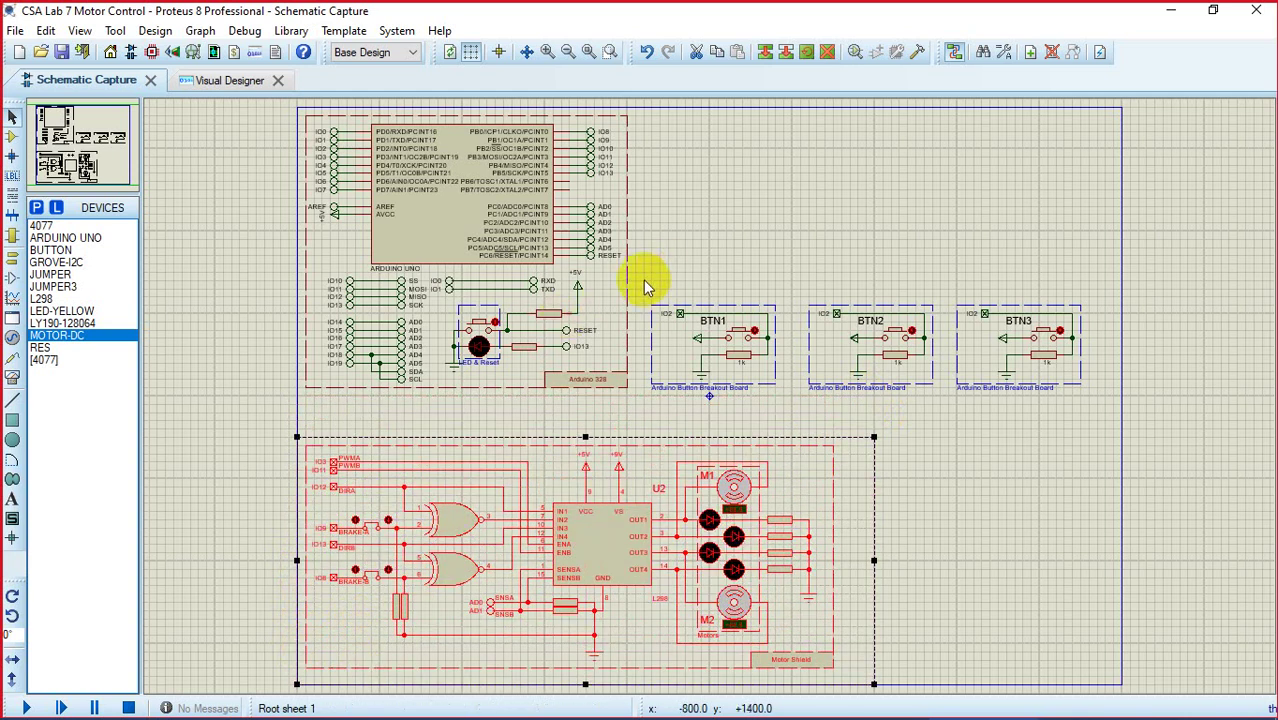
# Step: Move the three button breakout boards together straight down so they sit just above the motor shield, freeing space beside the Arduino
pyautogui.moveTo(643, 280); pyautogui.dragTo(1104, 395)
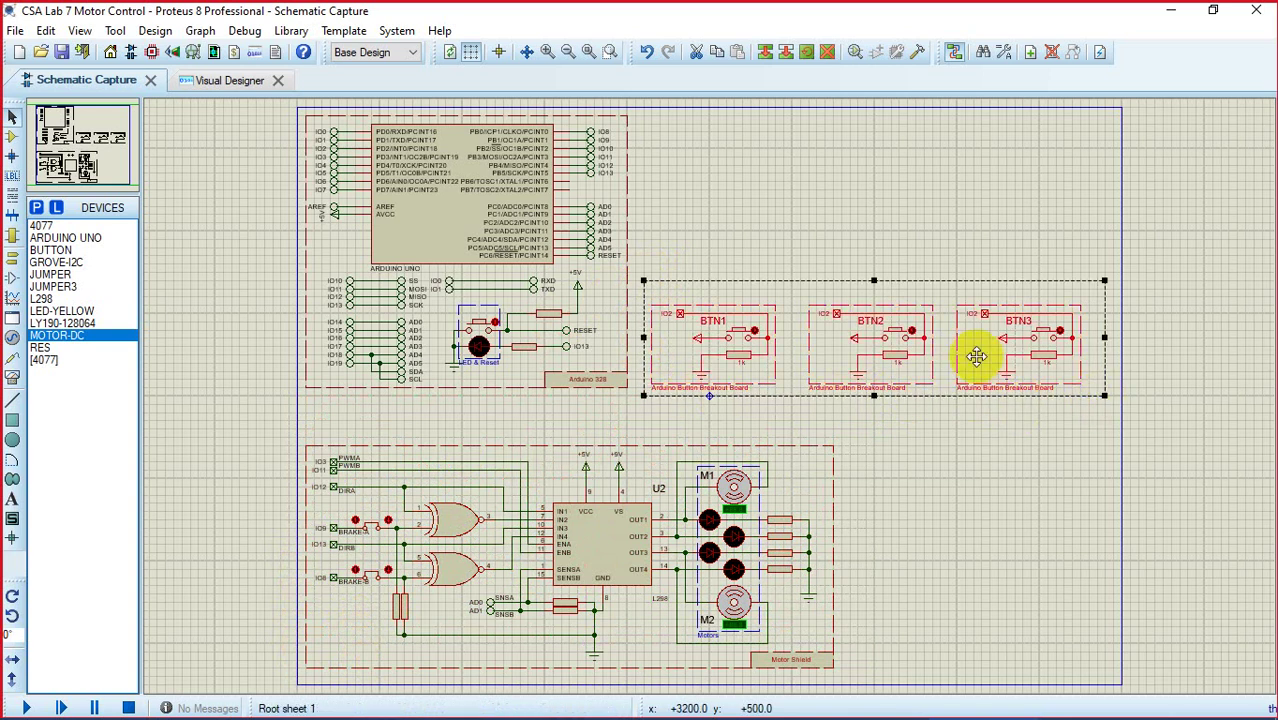
pyautogui.moveTo(976, 357); pyautogui.dragTo(977, 400)
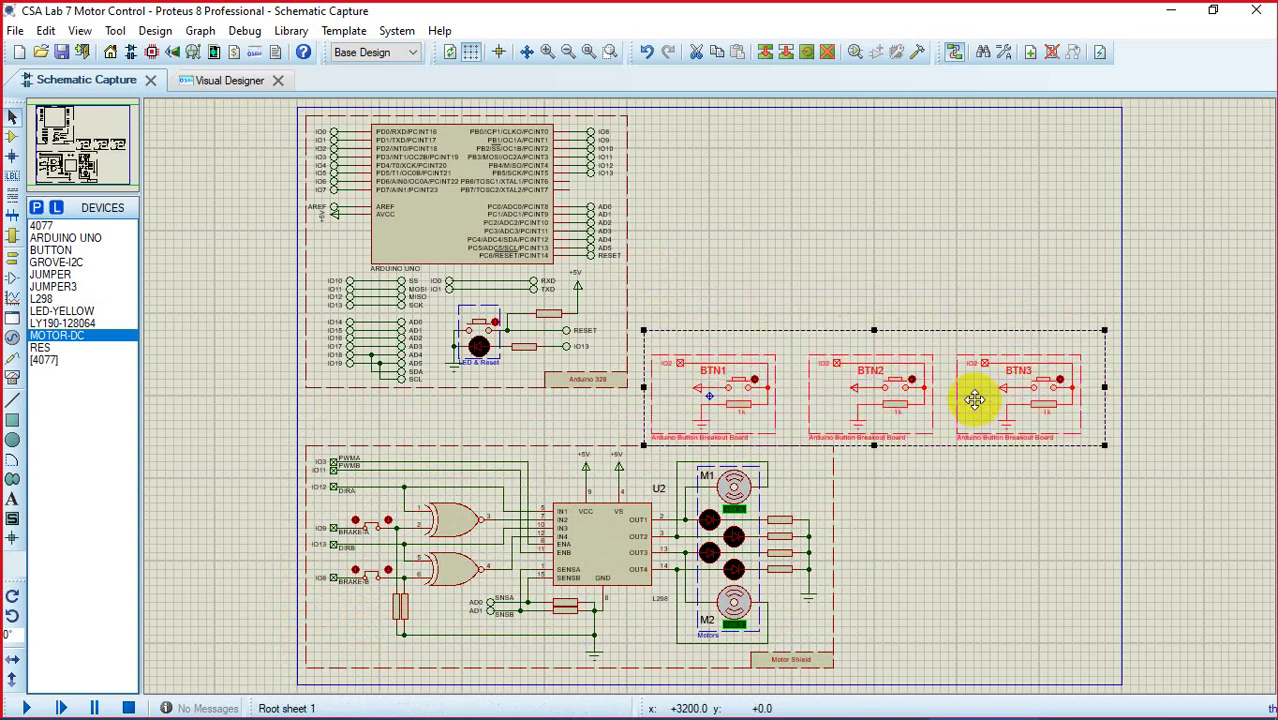
pyautogui.click(949, 252)
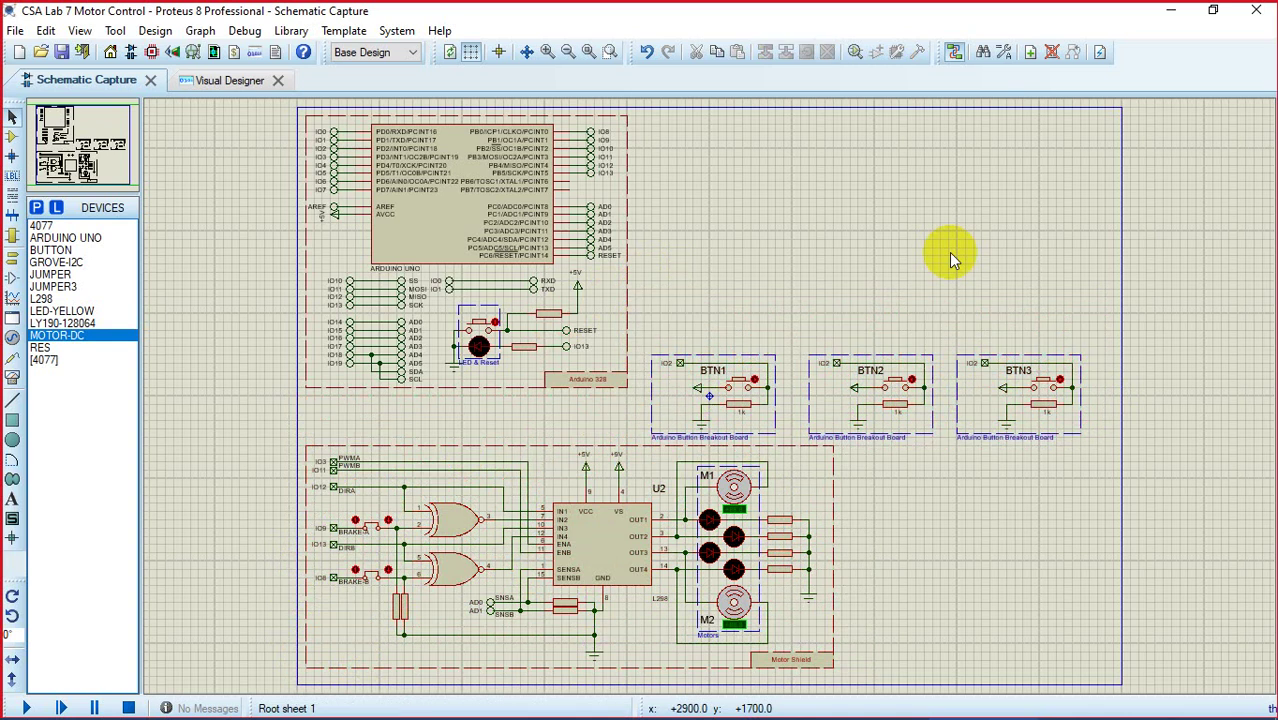
# Step: Add the "Grove 128x64 OLED display Module" peripheral to the Visual Designer project and close the clip selection
pyautogui.click(211, 88)
pyautogui.click(110, 179)
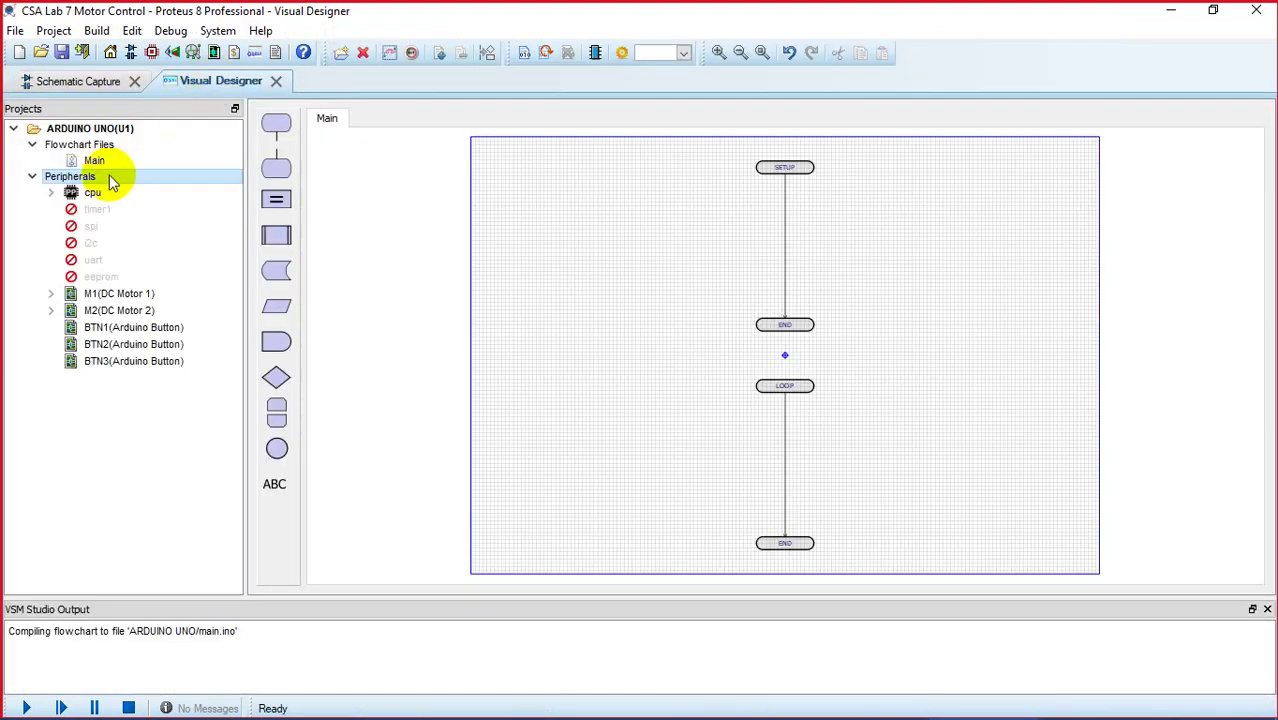
pyautogui.rightClick(112, 180)
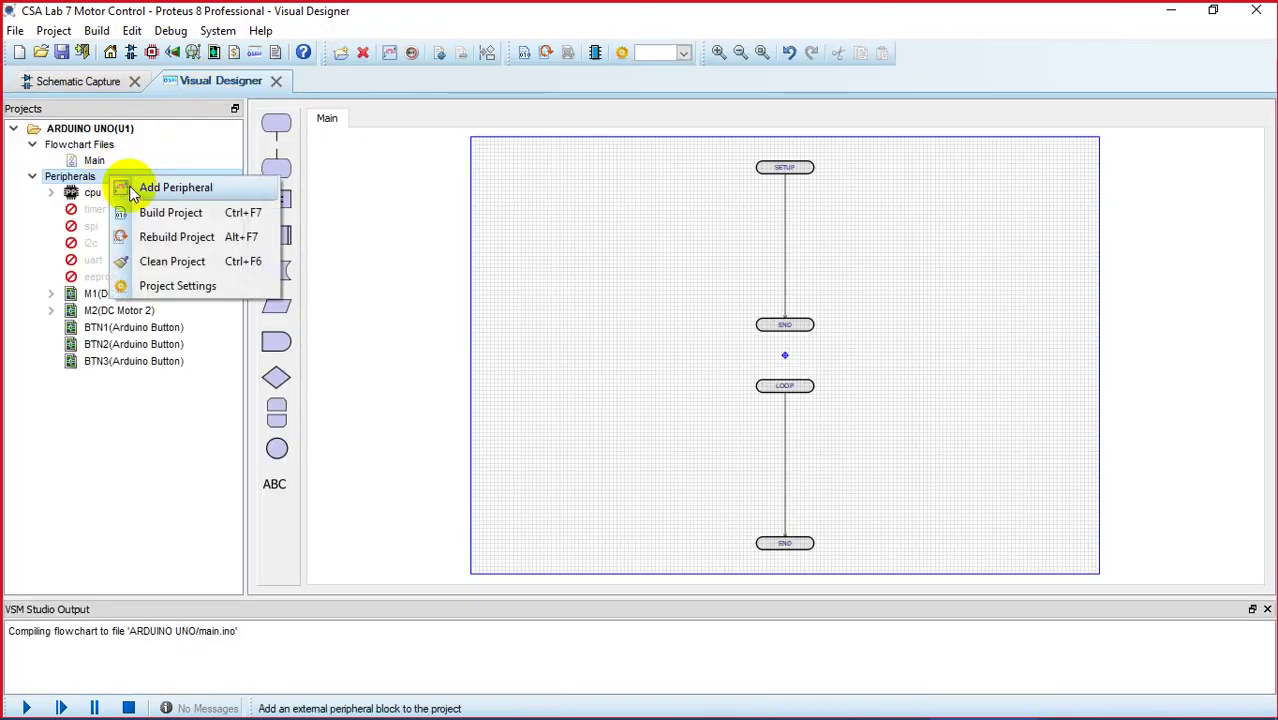
pyautogui.click(128, 188)
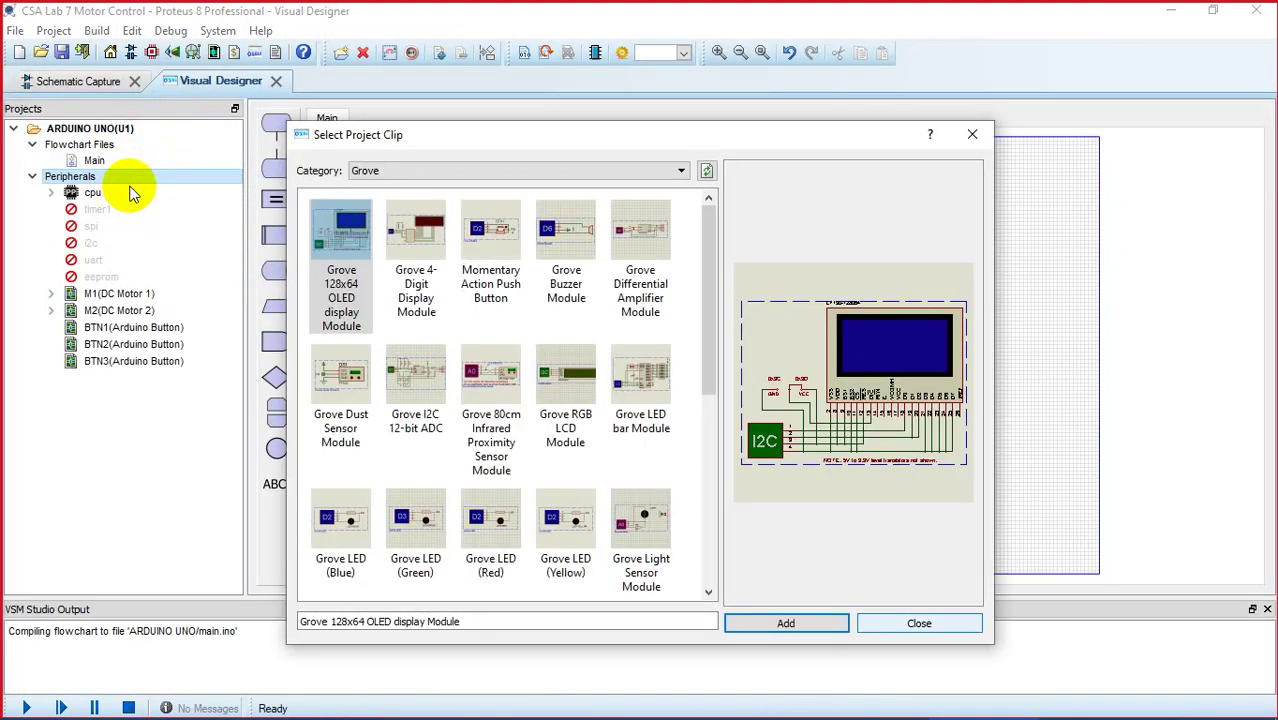
pyautogui.click(770, 626)
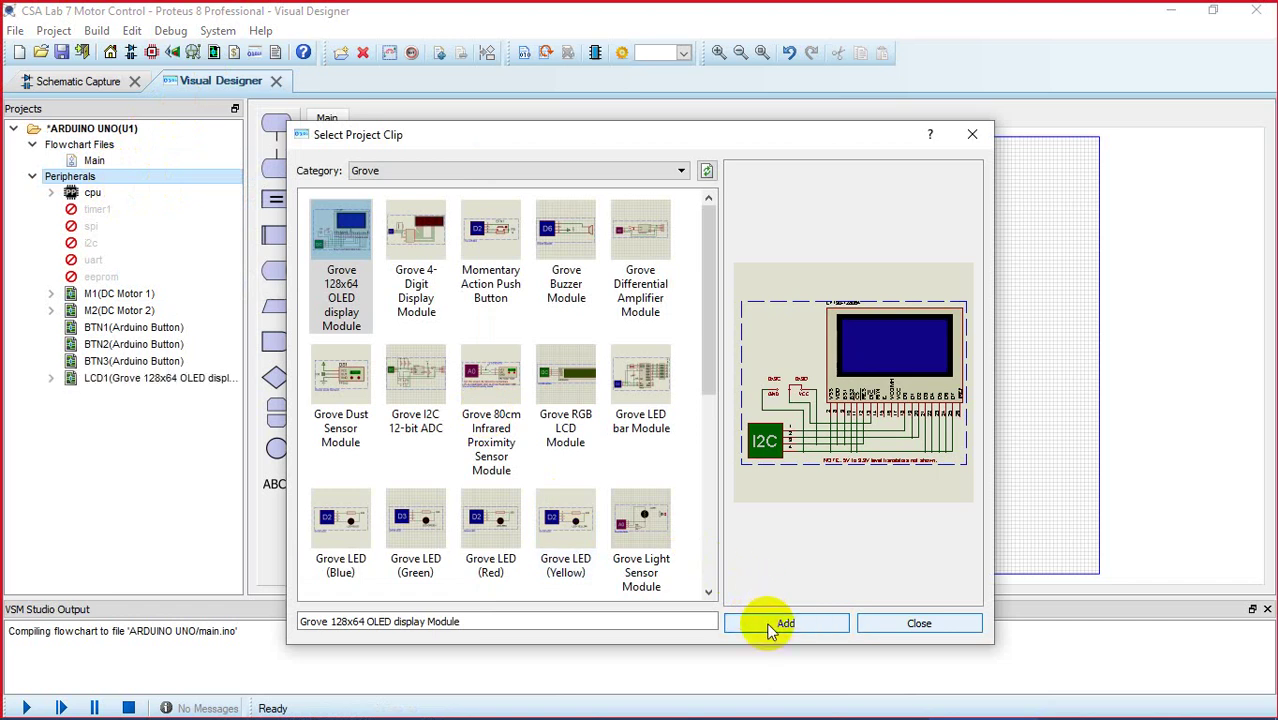
pyautogui.click(895, 623)
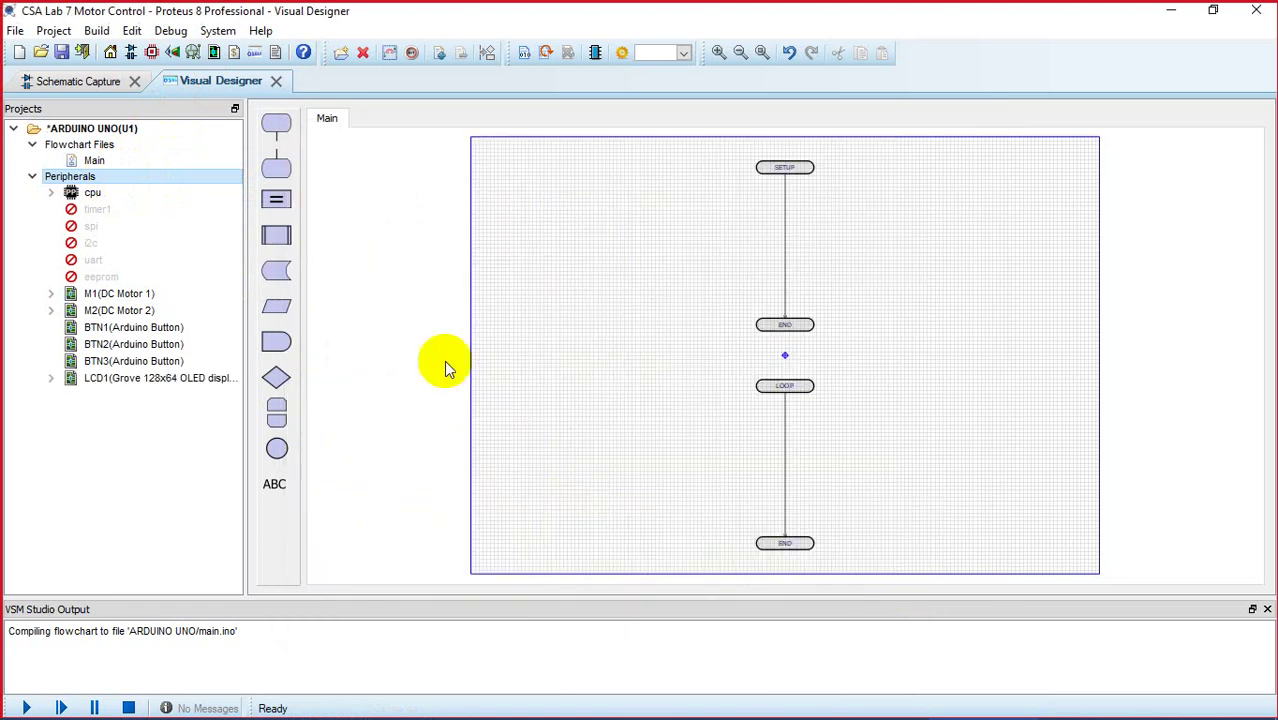
# Step: On the schematic, unlock the BTN3 board's terminal label, change it to IO0 and lock it again
pyautogui.click(92, 82)
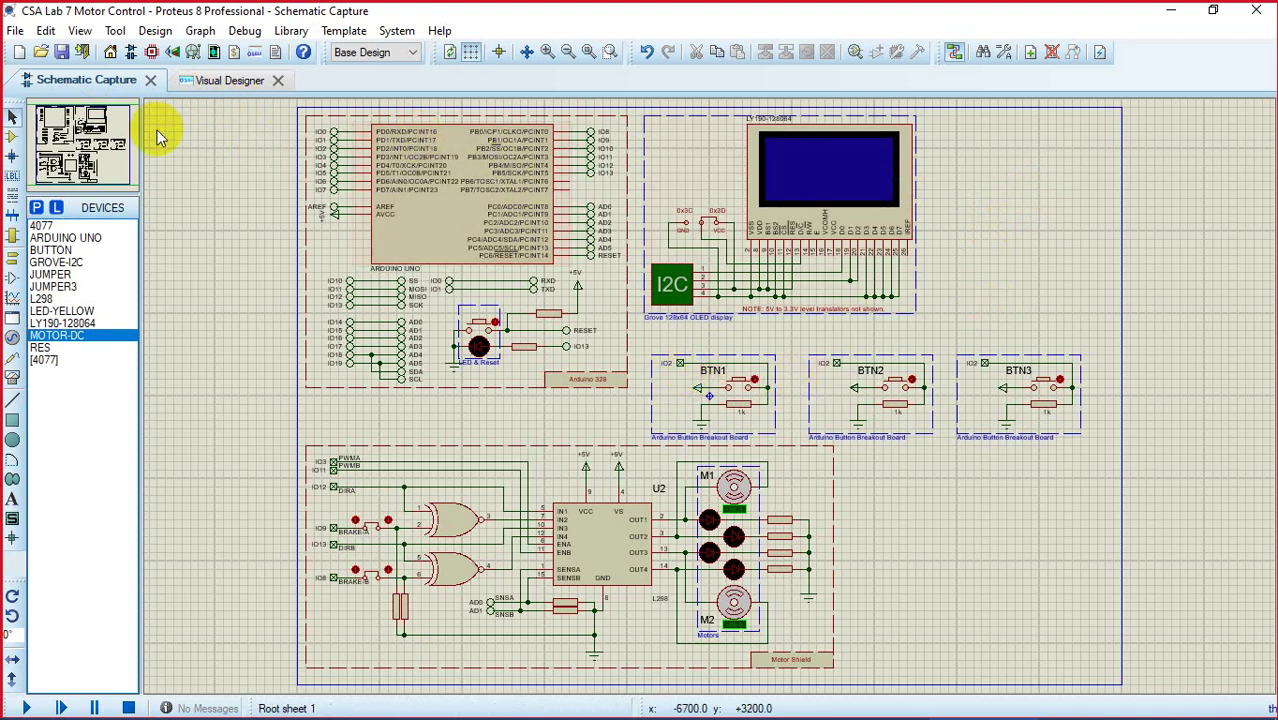
pyautogui.click(546, 52)
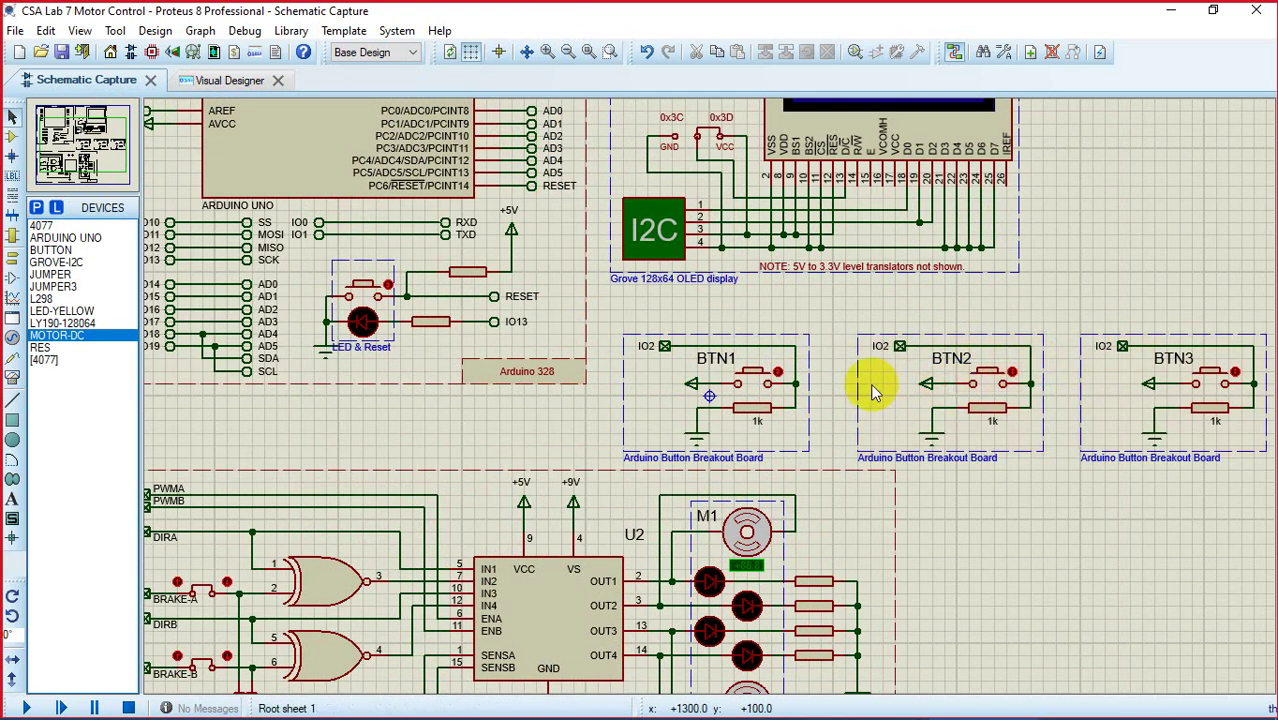
pyautogui.click(1122, 347)
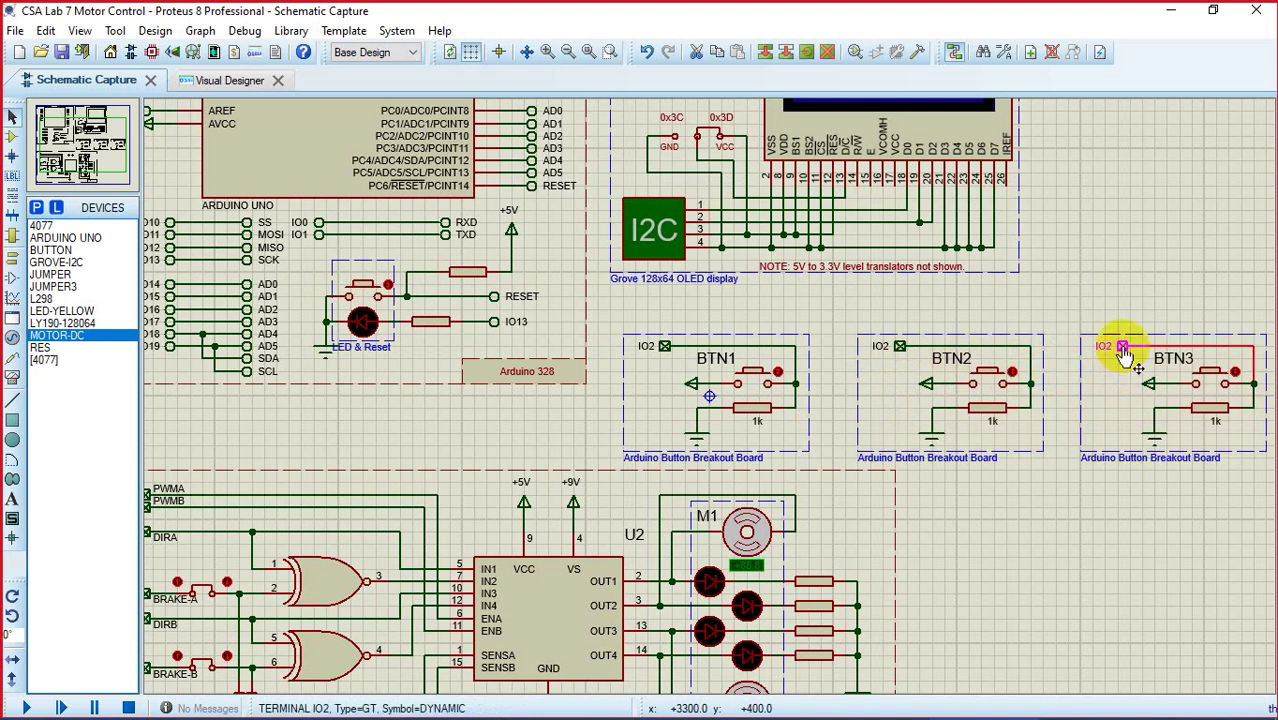
pyautogui.click(1122, 347)
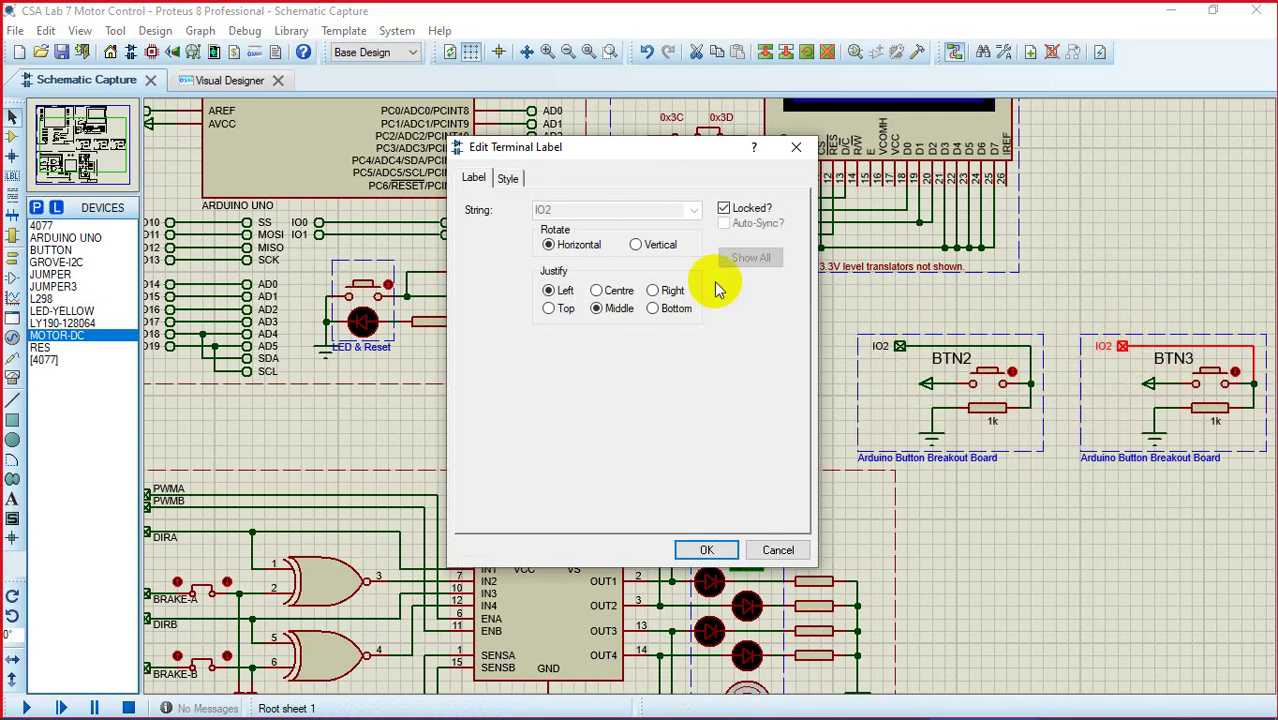
pyautogui.click(724, 209)
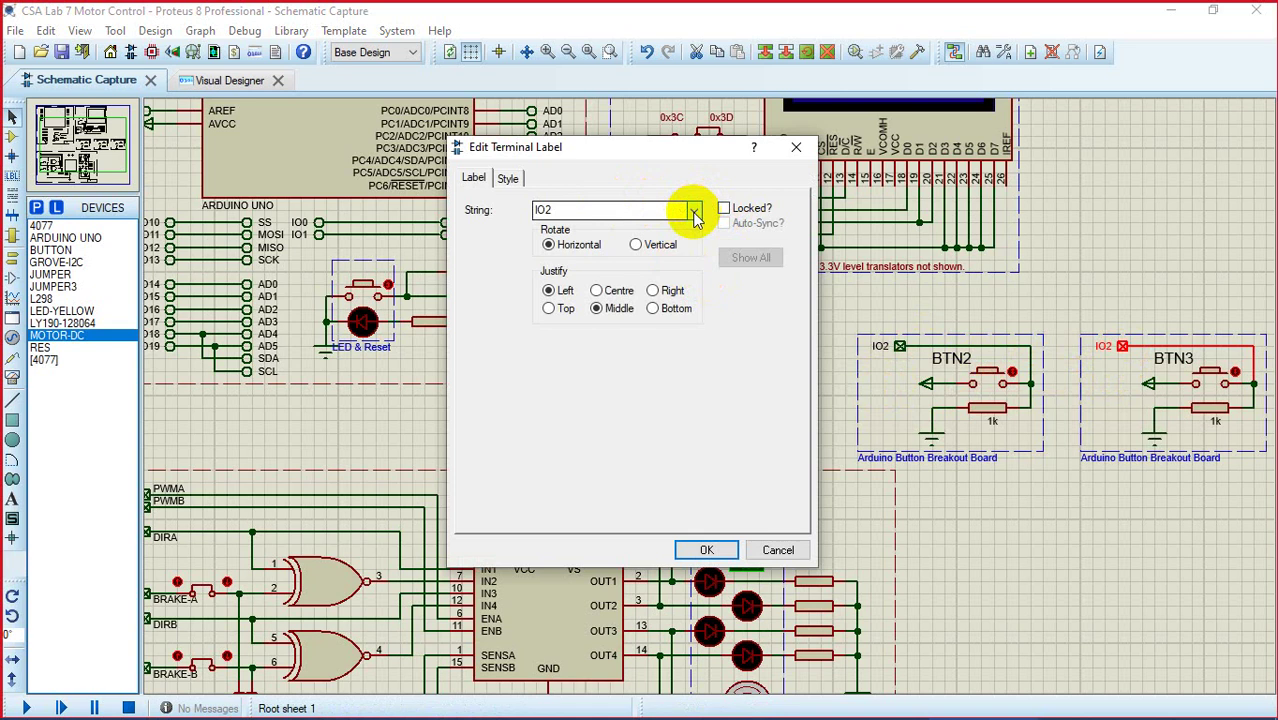
pyautogui.click(693, 211)
pyautogui.moveTo(692, 362); pyautogui.dragTo(690, 248)
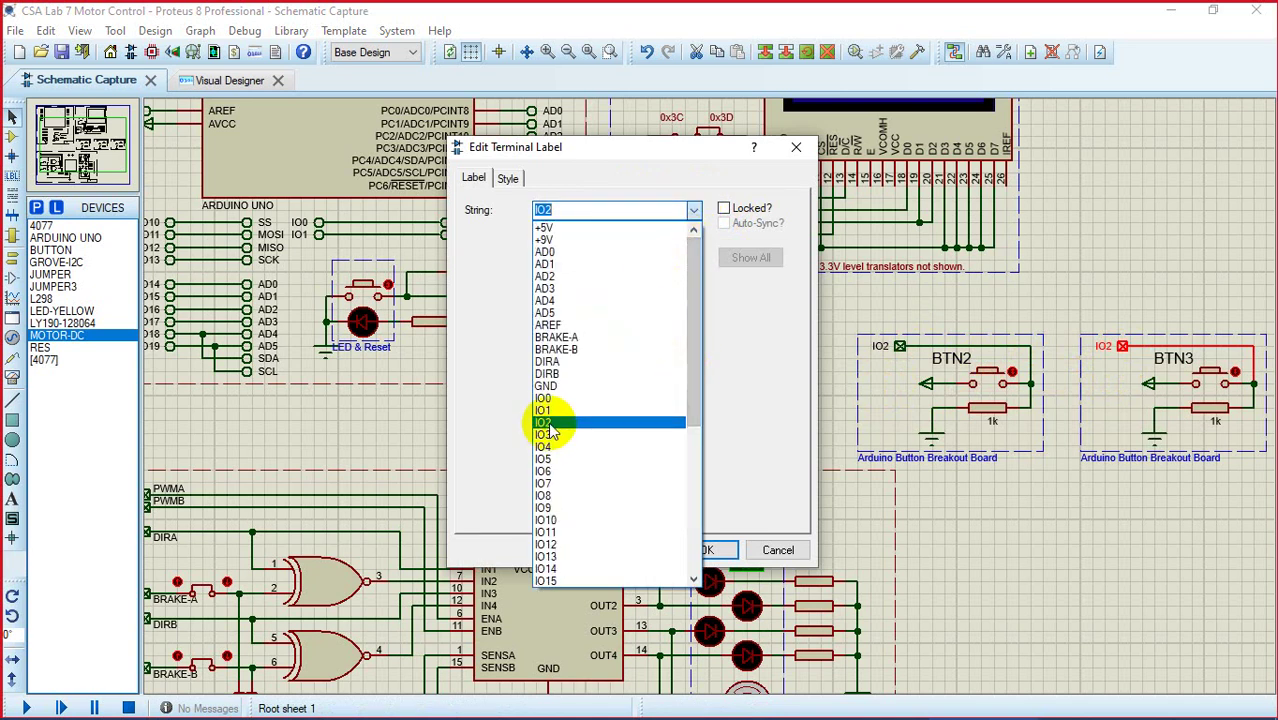
pyautogui.scroll(-3, 560, 405)
pyautogui.press('Return')
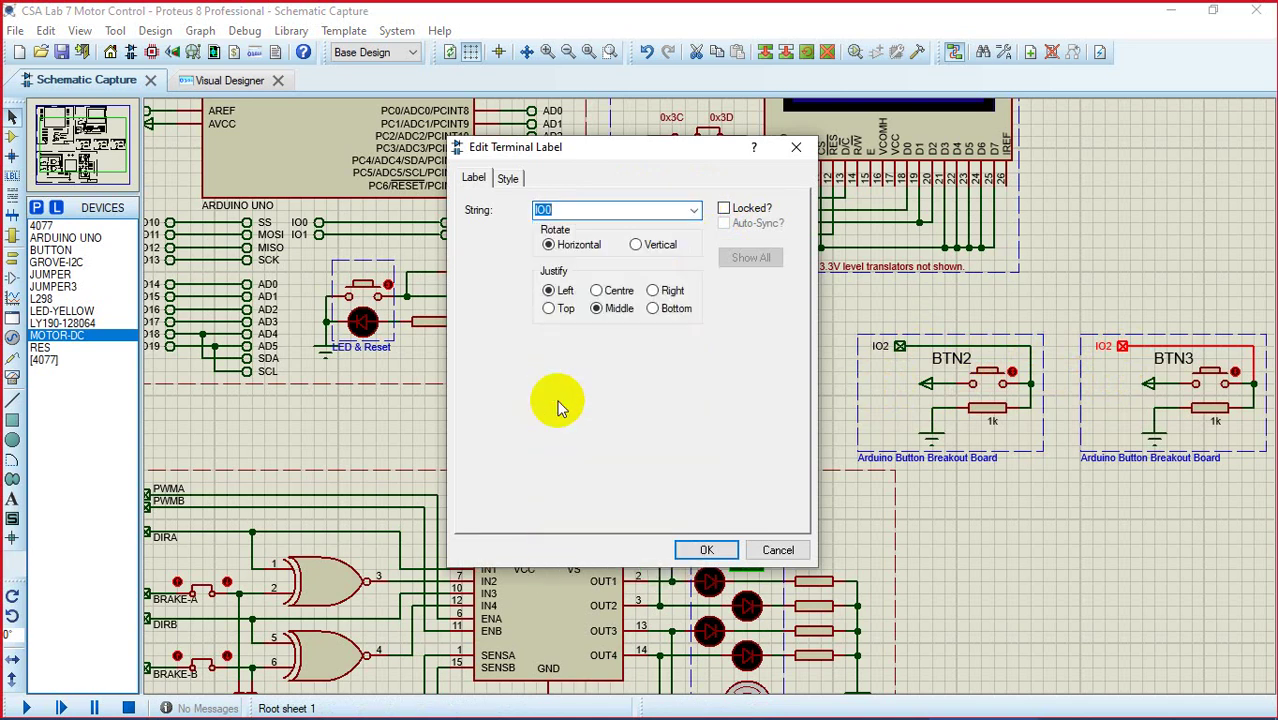
pyautogui.click(727, 209)
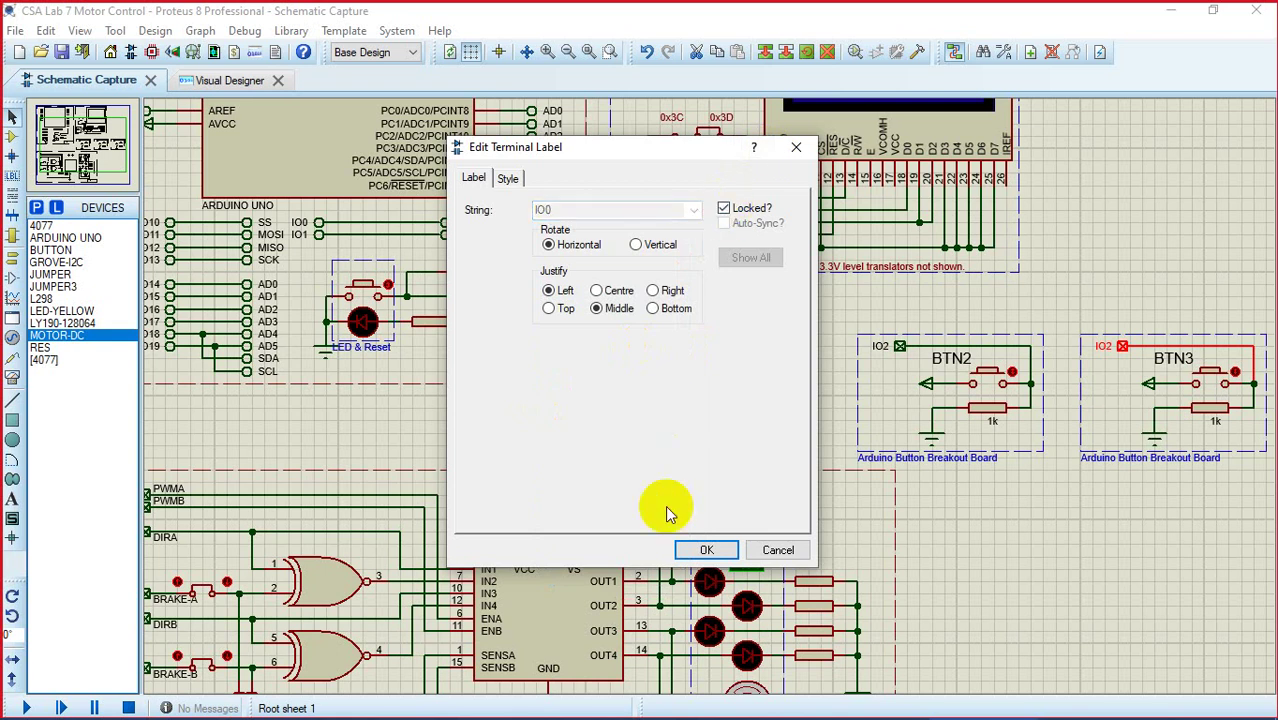
pyautogui.click(704, 549)
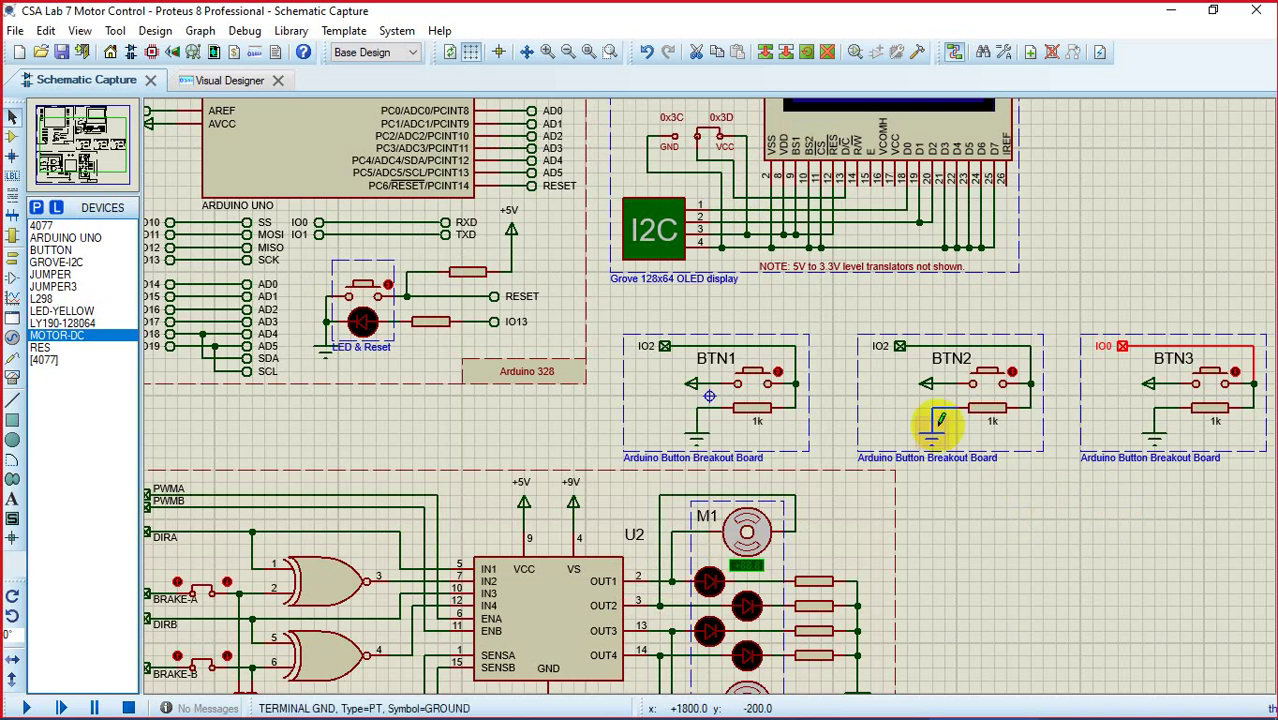
# Step: Unlock the BTN2 board's terminal label on the schematic, change it to IO1 and lock it again
pyautogui.doubleClick(880, 347)
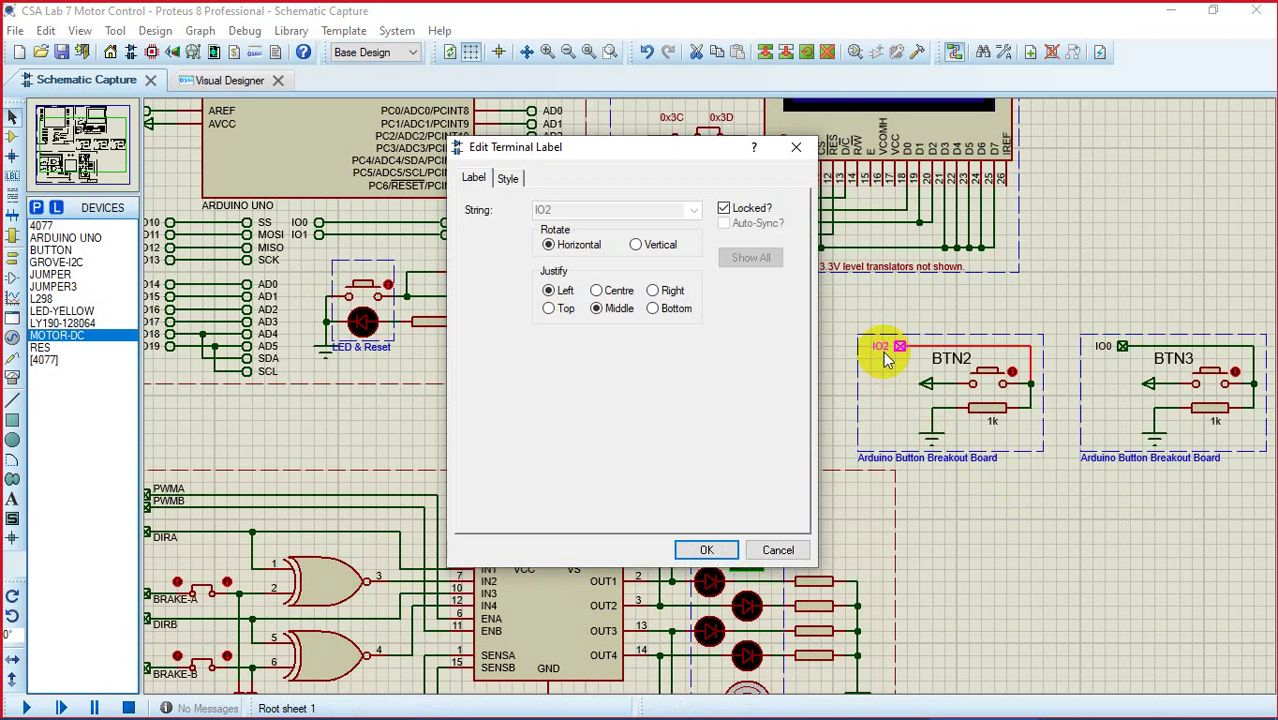
pyautogui.click(724, 212)
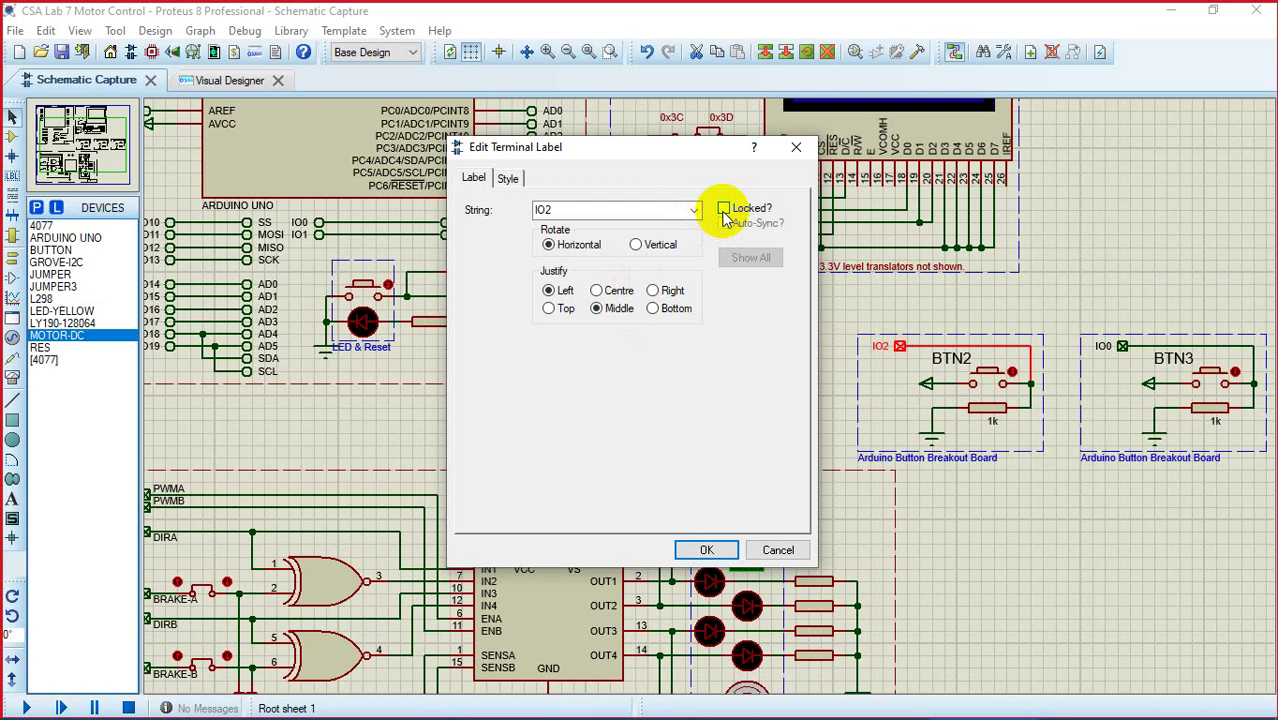
pyautogui.click(693, 210)
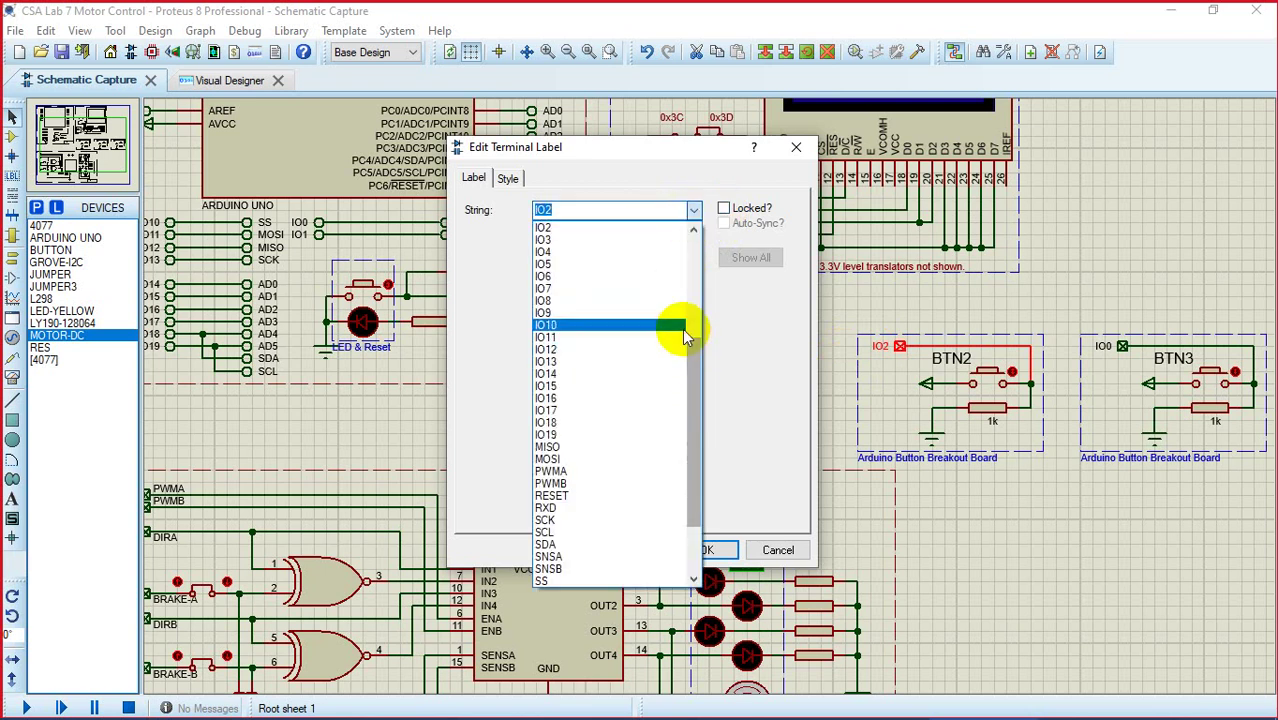
pyautogui.click(693, 231)
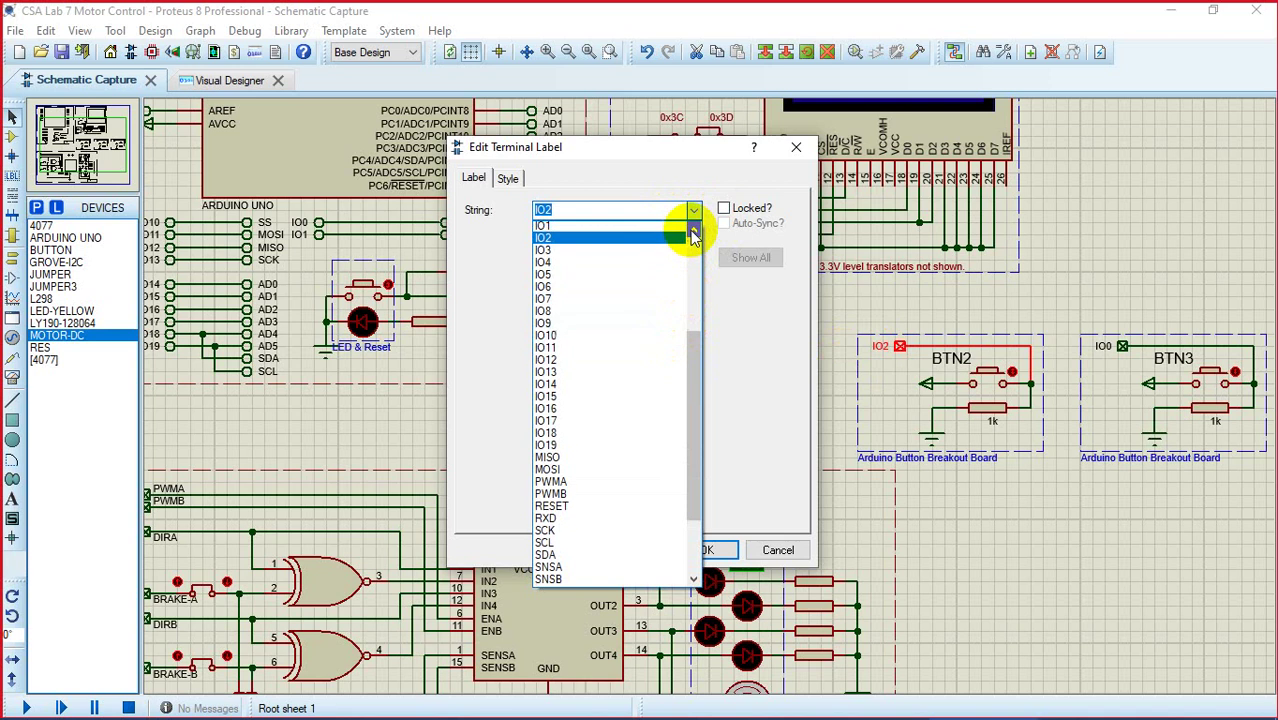
pyautogui.click(693, 231)
pyautogui.click(693, 231)
pyautogui.click(643, 252)
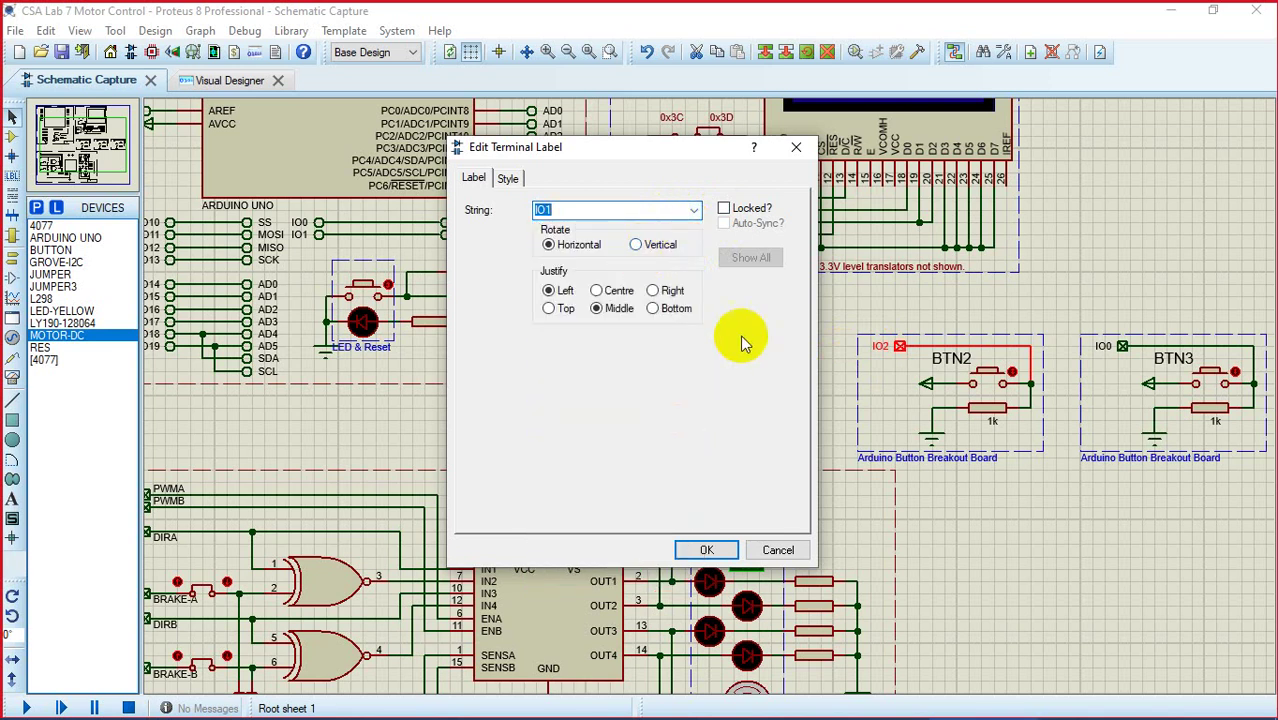
pyautogui.click(724, 208)
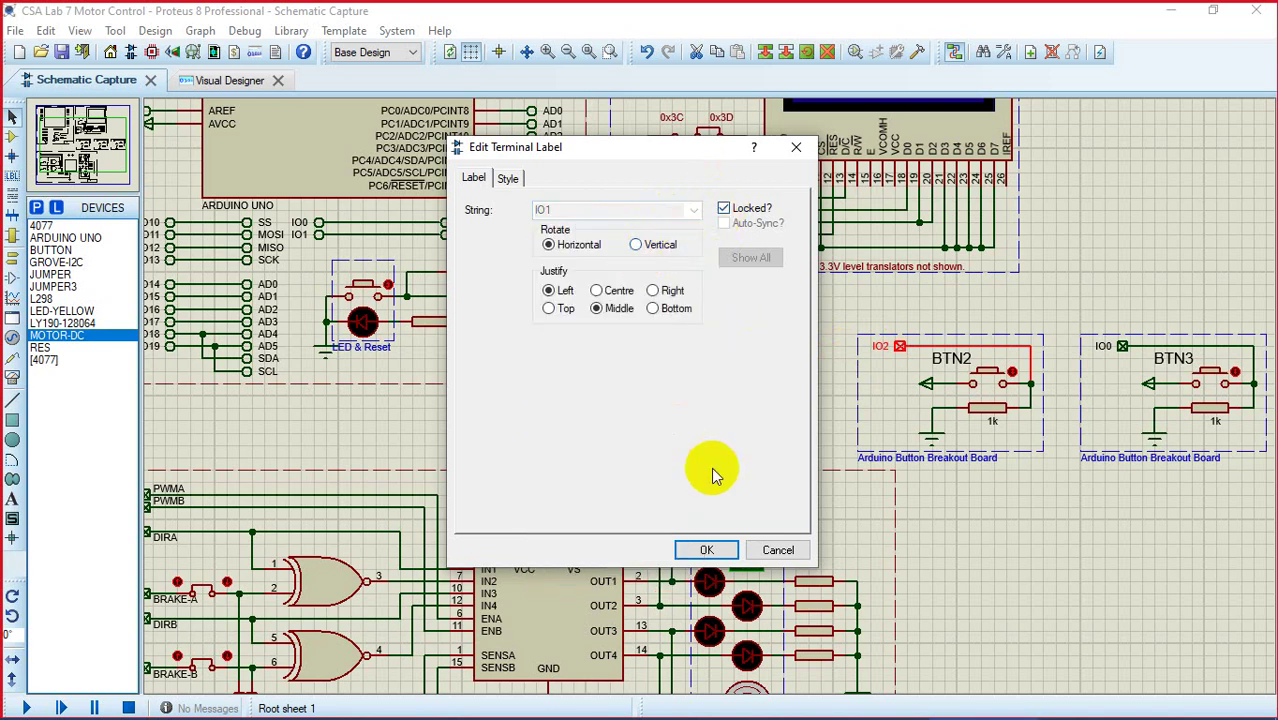
pyautogui.click(706, 549)
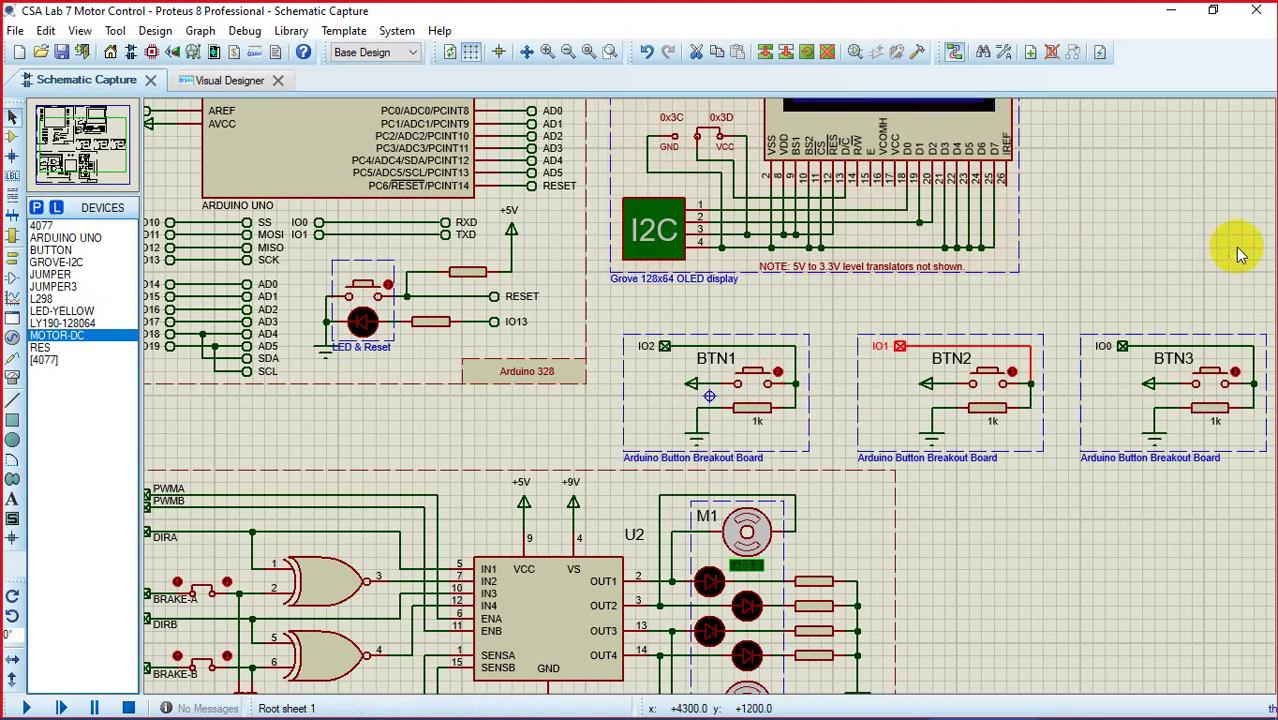
# Step: Examine the schematic's Arduino, OLED display, button and motor shield blocks, checking their terminal labels and connections
pyautogui.click(88, 145)
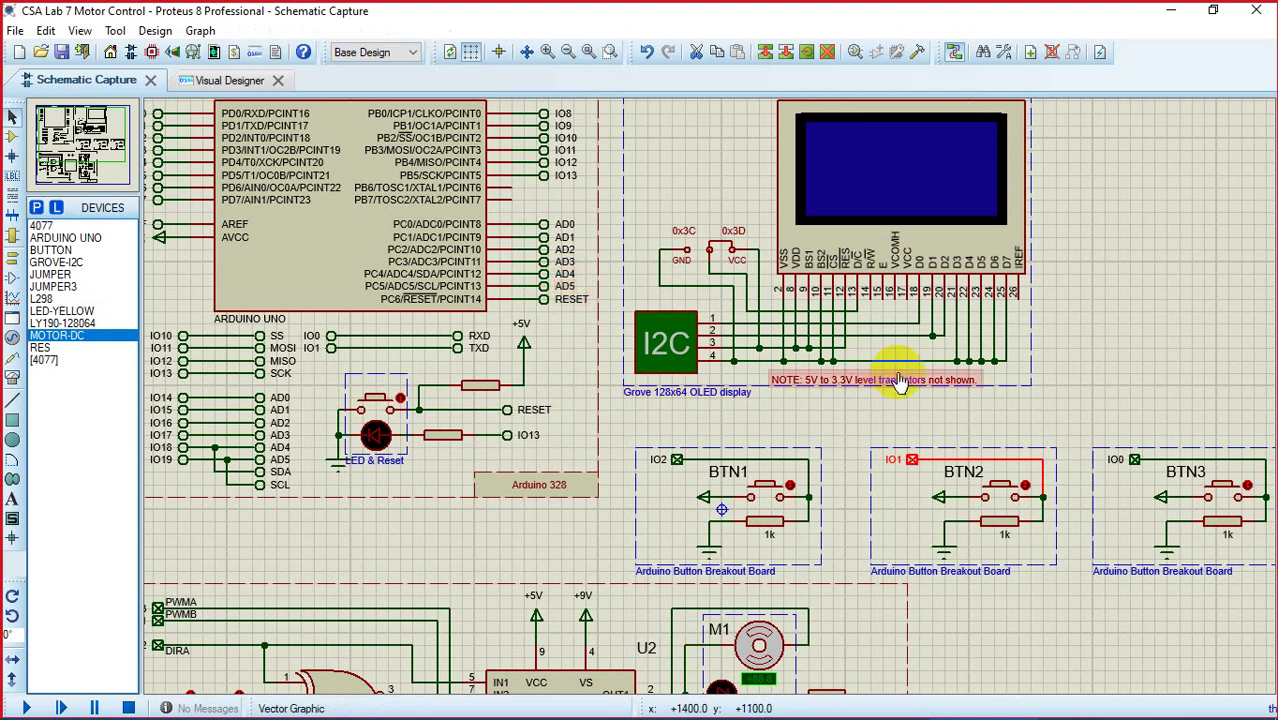
pyautogui.press('super+s')
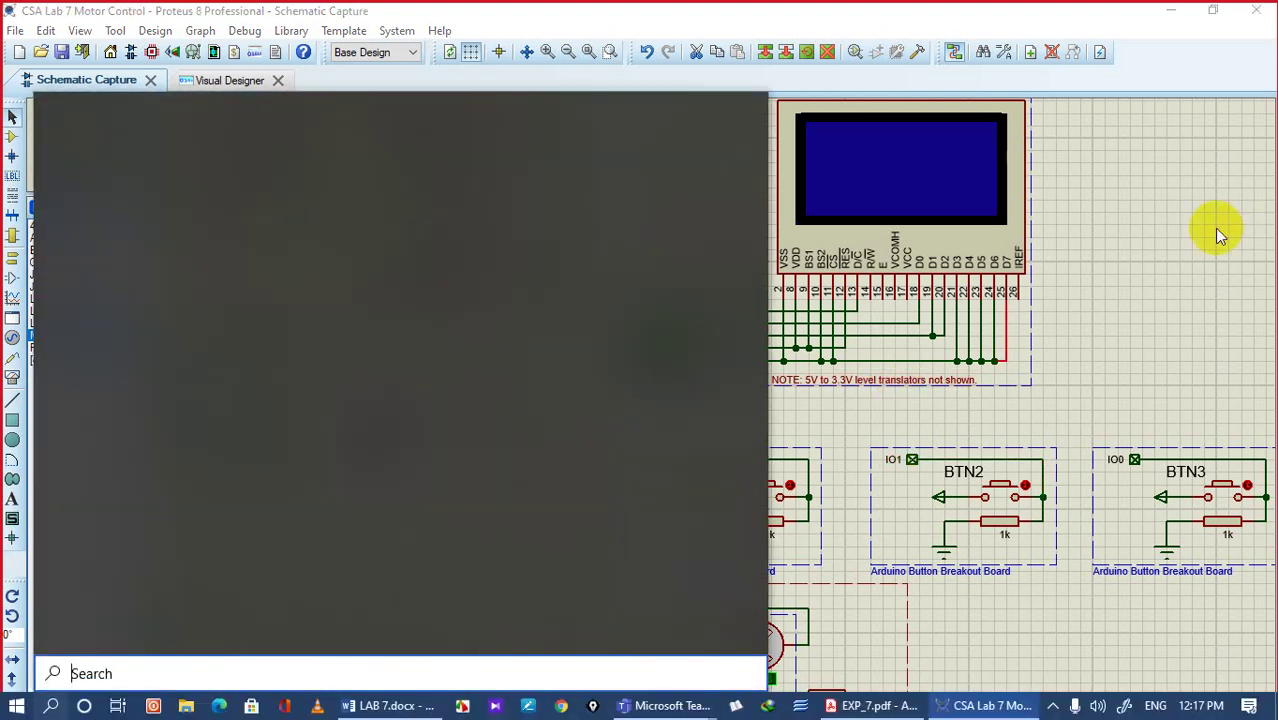
pyautogui.click(1194, 247)
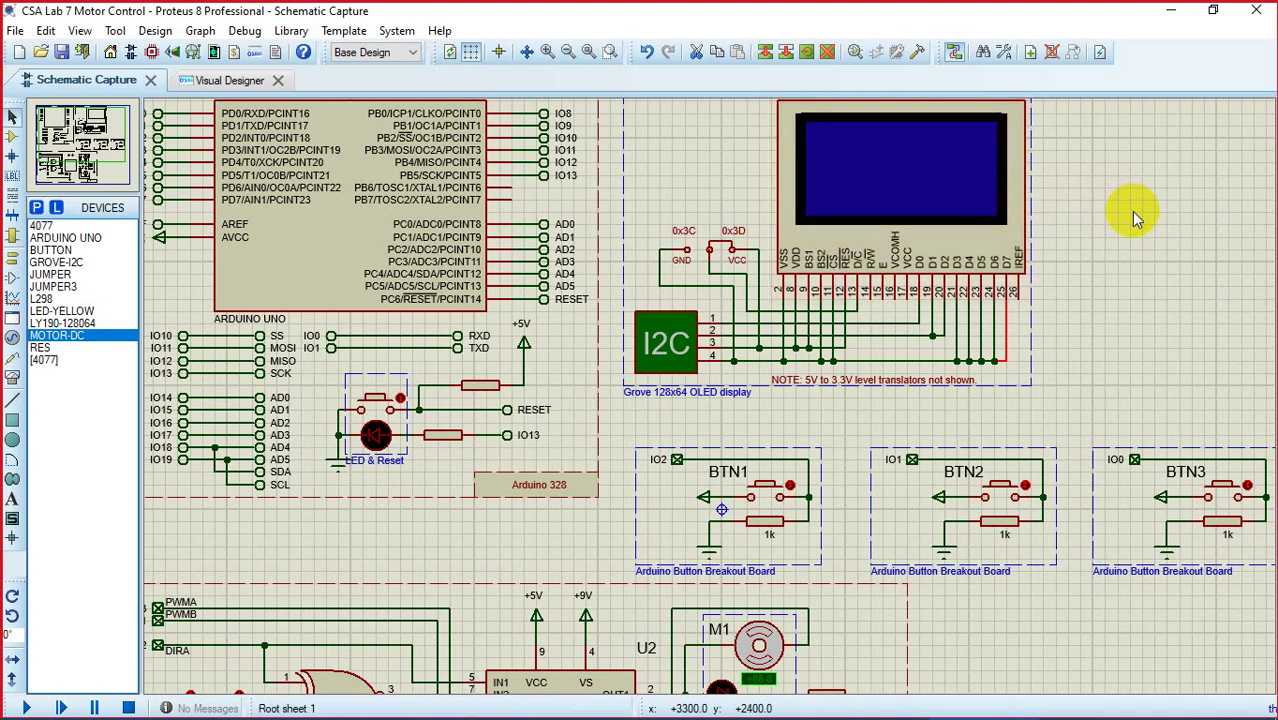
pyautogui.doubleClick(540, 287)
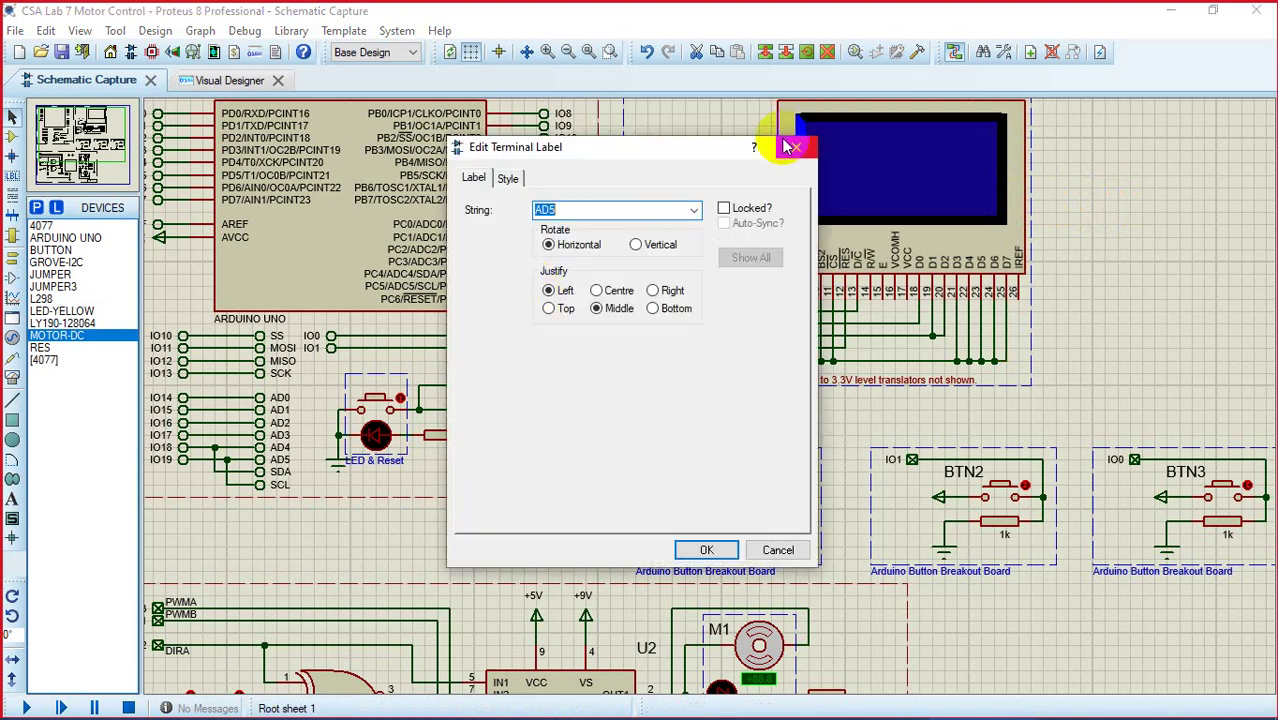
pyautogui.press('Escape')
pyautogui.click(1119, 197)
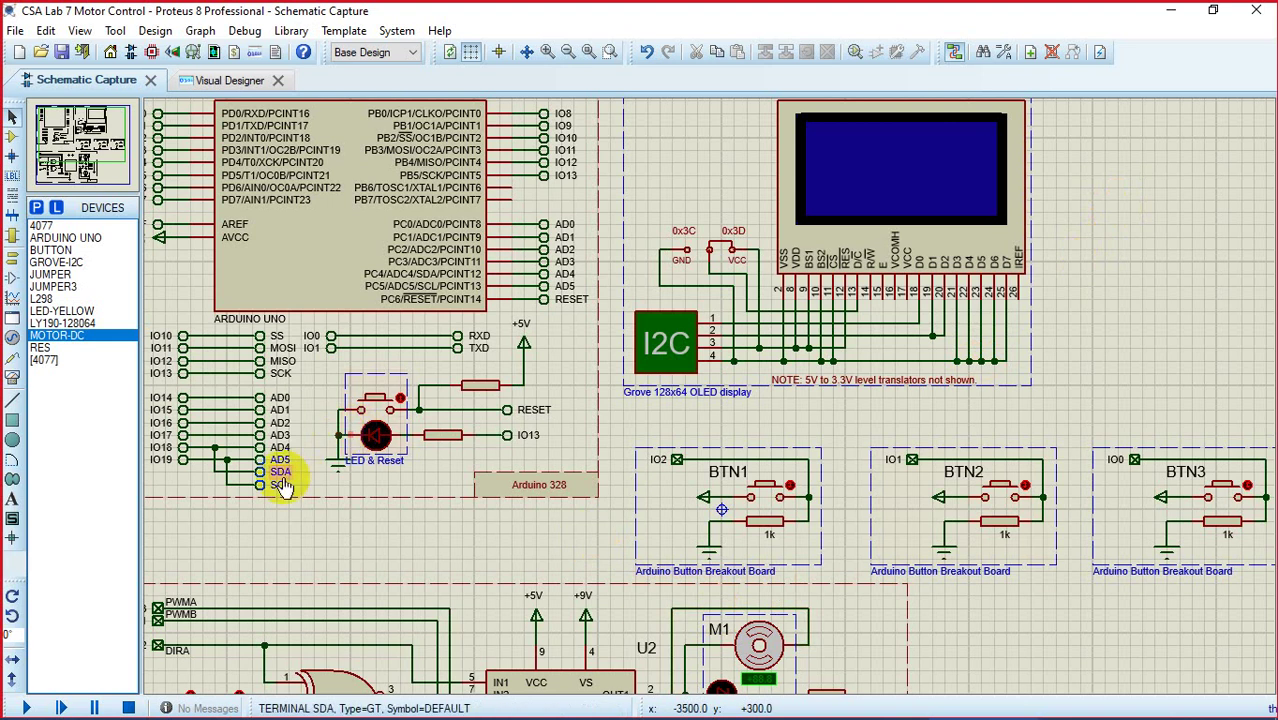
pyautogui.click(76, 137)
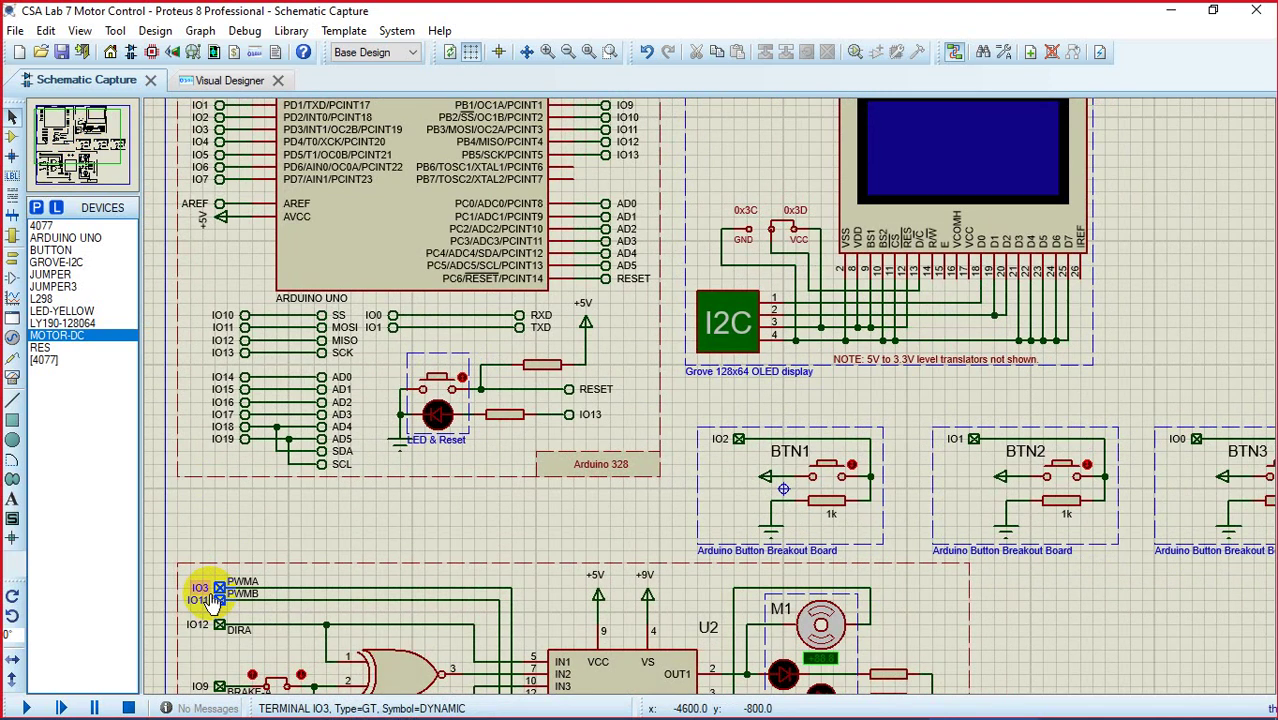
pyautogui.click(92, 147)
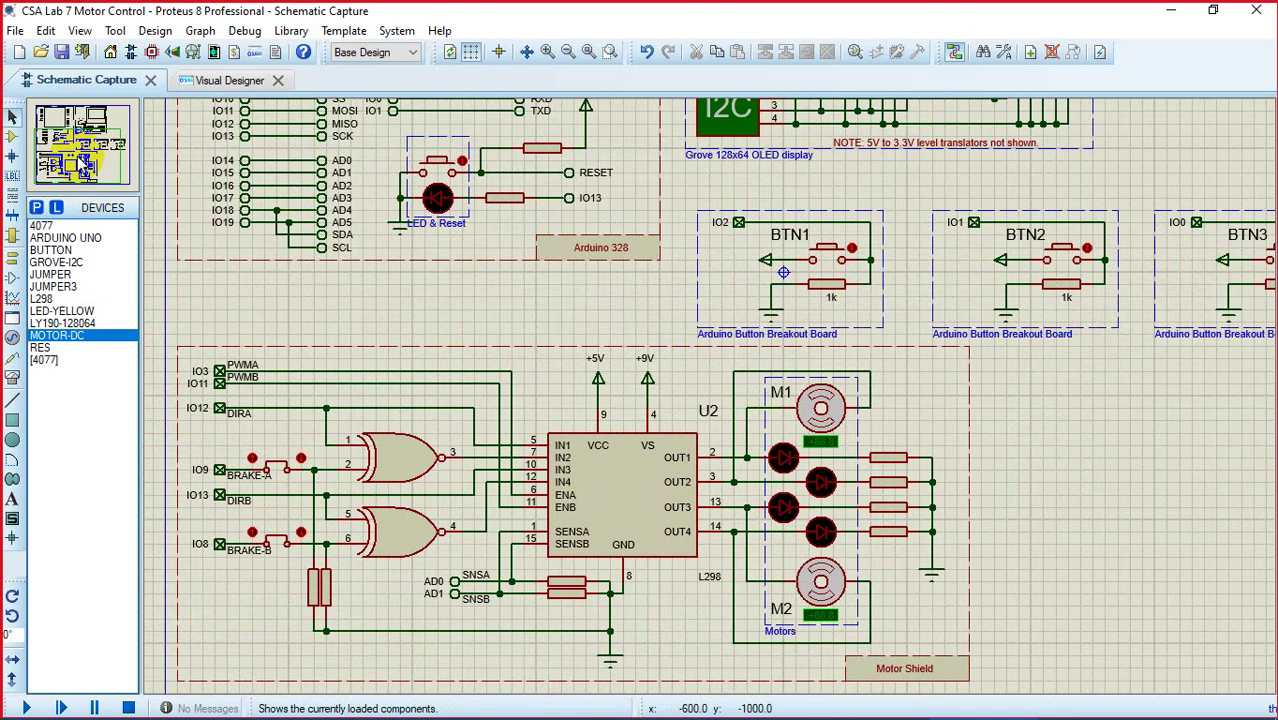
pyautogui.moveTo(80, 163); pyautogui.dragTo(82, 140)
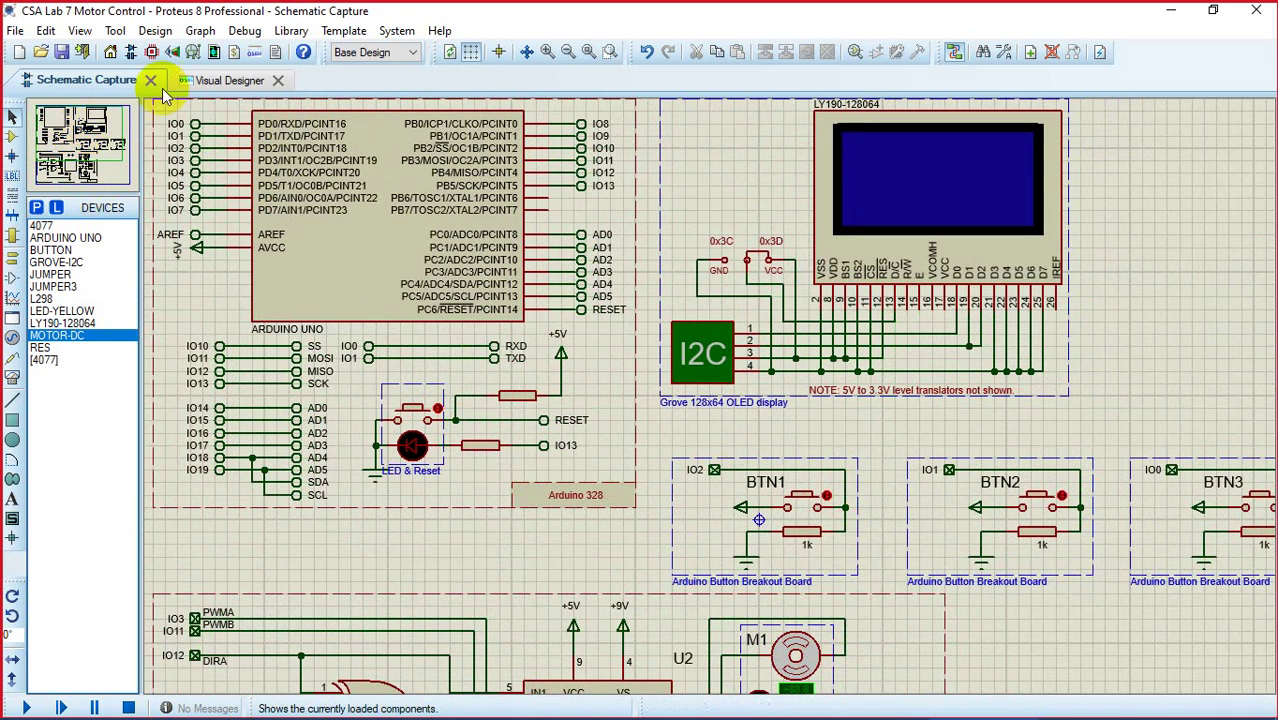
# Step: In the Visual Designer flowchart, move the SETUP routine to the sheet's upper-left area, lengthen it downward, and place the LOOP routine beside it
pyautogui.click(222, 86)
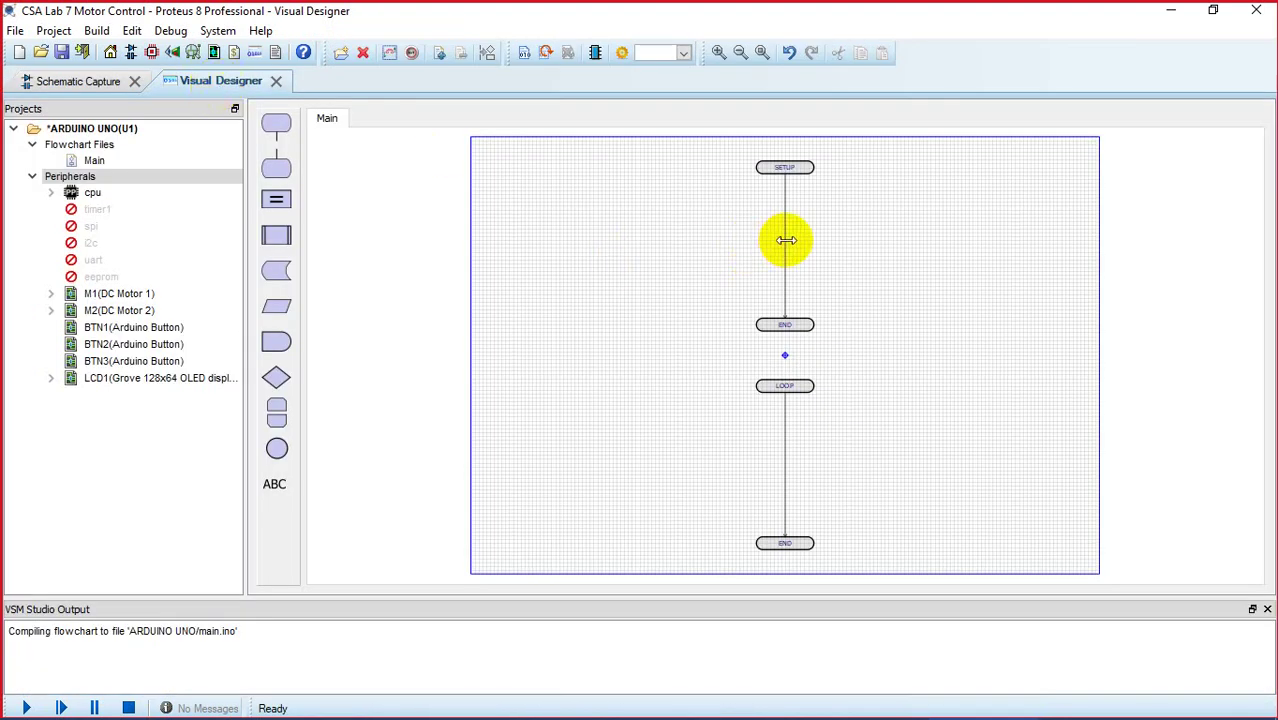
pyautogui.moveTo(782, 169); pyautogui.dragTo(524, 180)
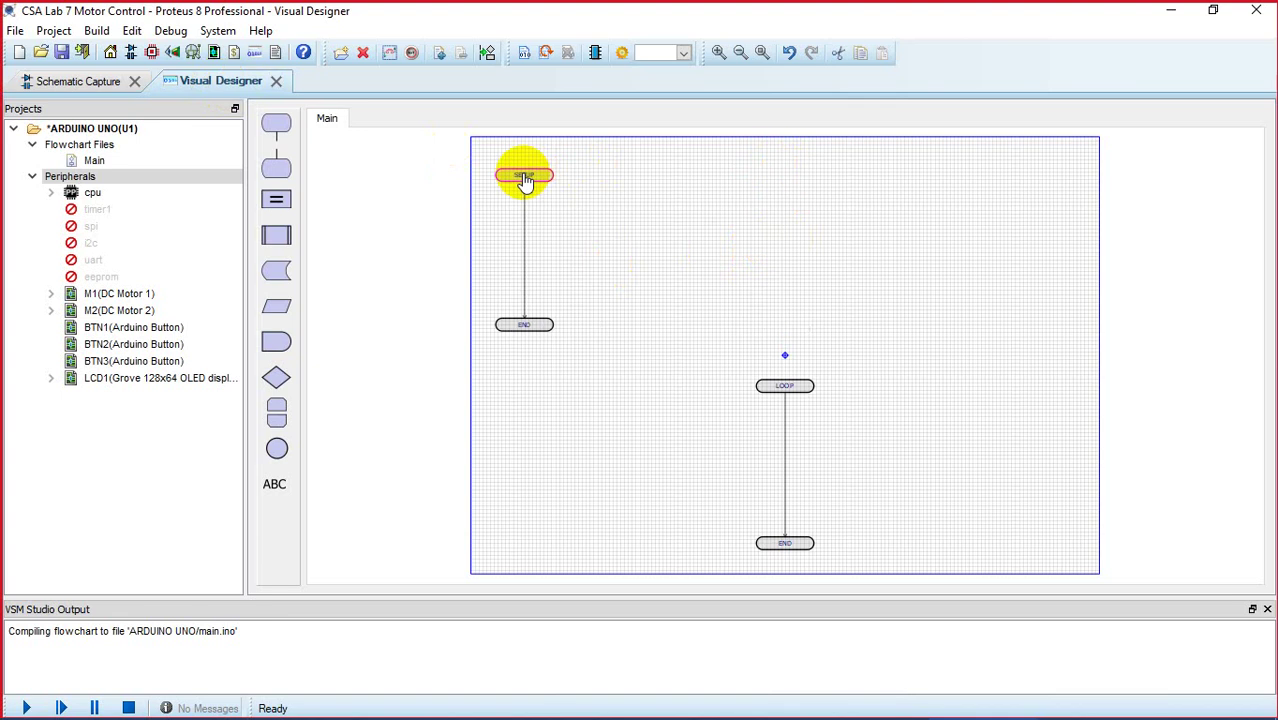
pyautogui.click(527, 331)
pyautogui.moveTo(527, 335); pyautogui.dragTo(528, 402)
pyautogui.doubleClick(526, 395)
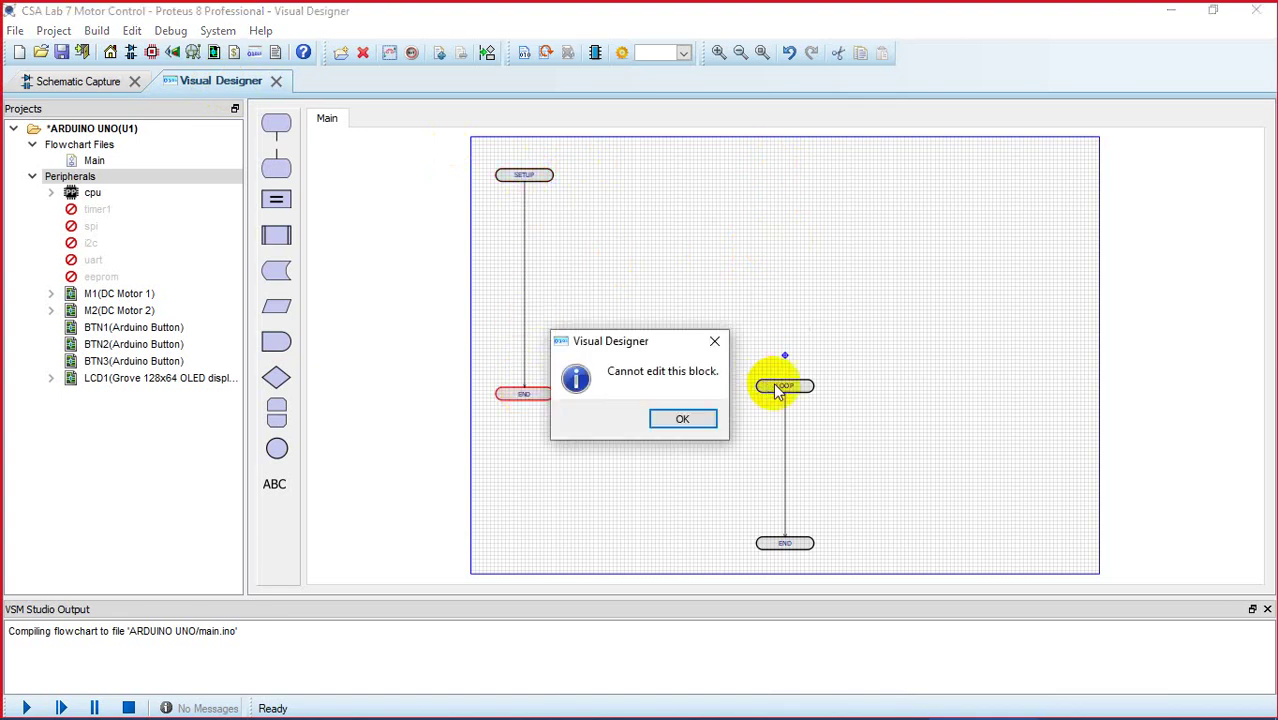
pyautogui.click(695, 426)
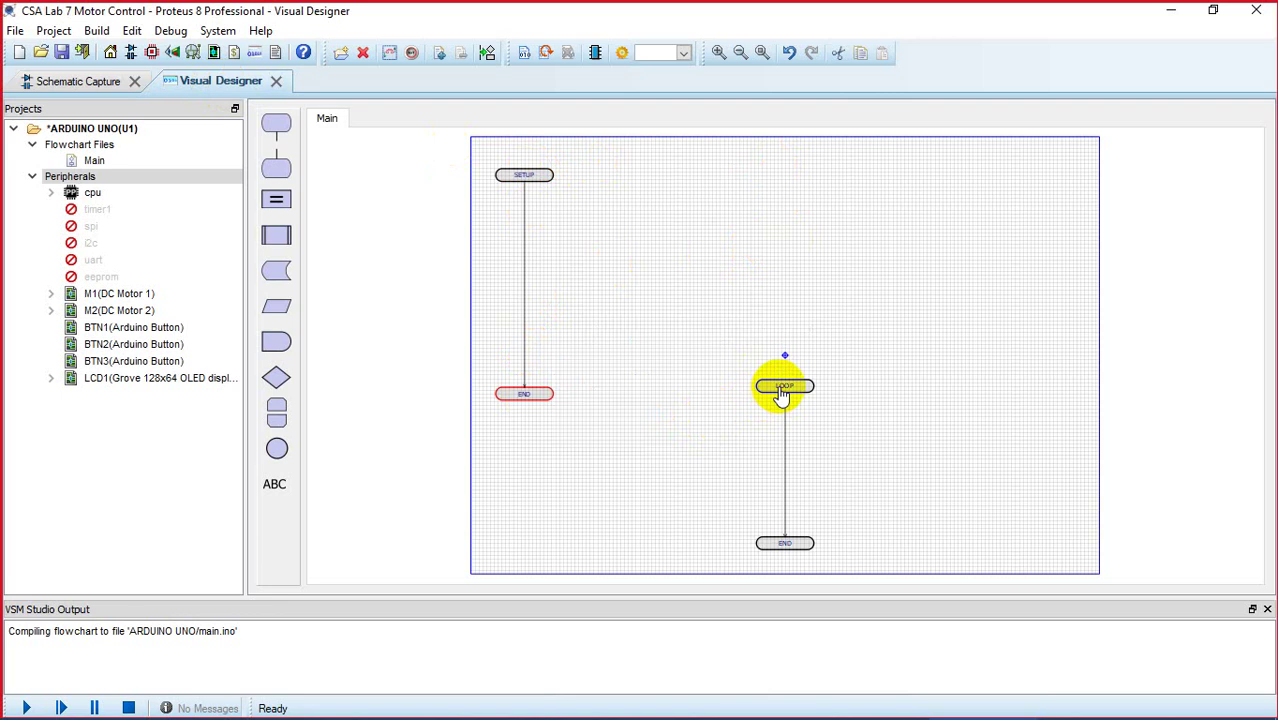
pyautogui.moveTo(781, 387); pyautogui.dragTo(630, 181)
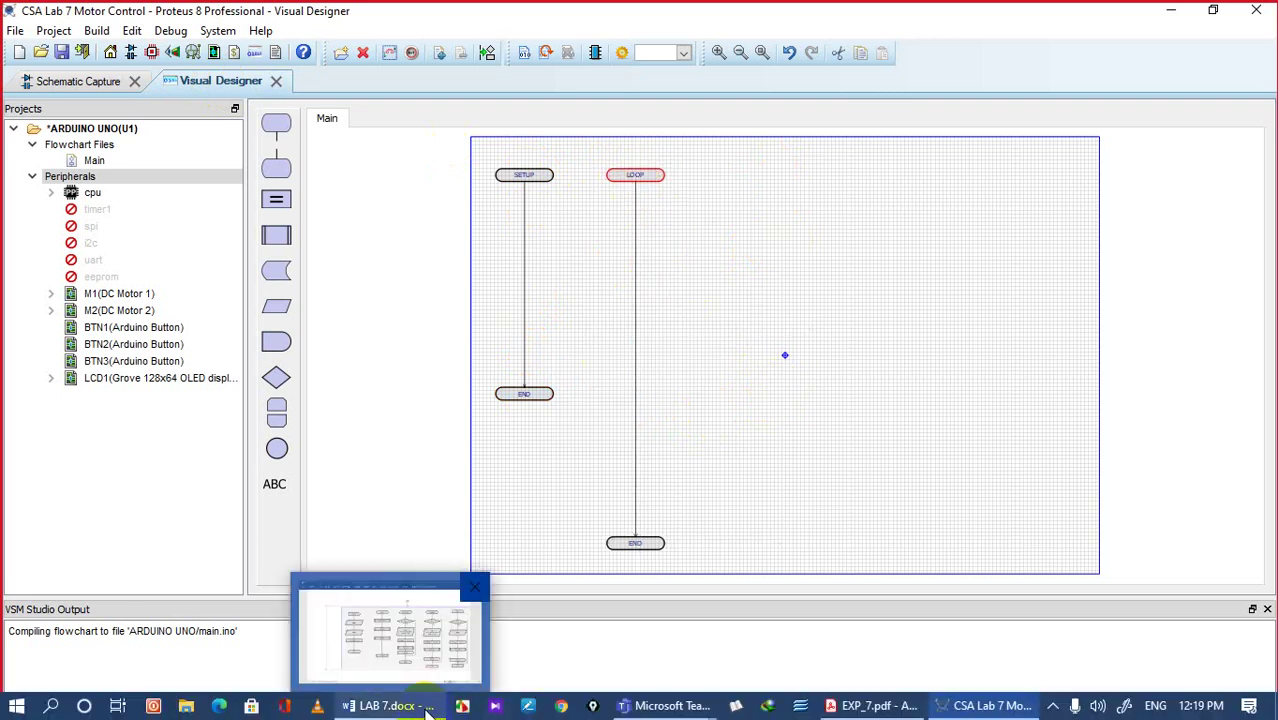
# Step: Check the reference flowchart in LAB 7.docx in Word, return to Proteus and add M1 stop and M2 stop blocks to the SETUP routine
pyautogui.click(427, 710)
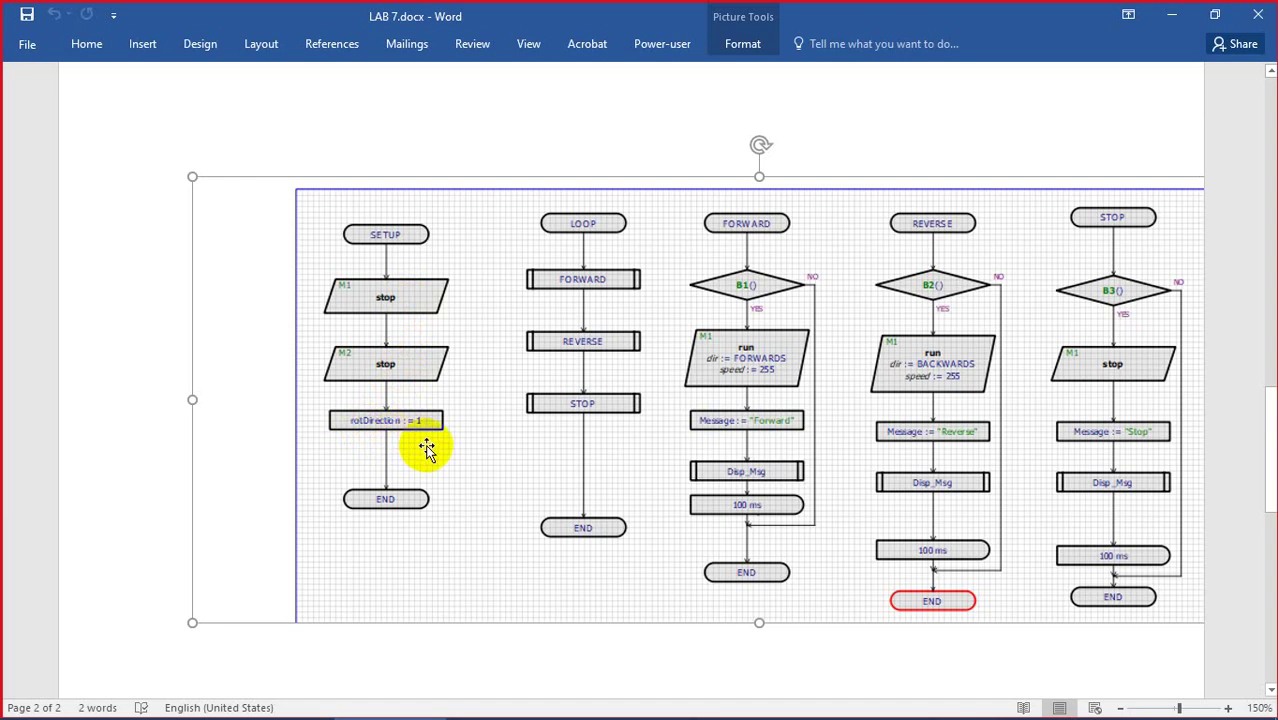
pyautogui.moveTo(556, 717)
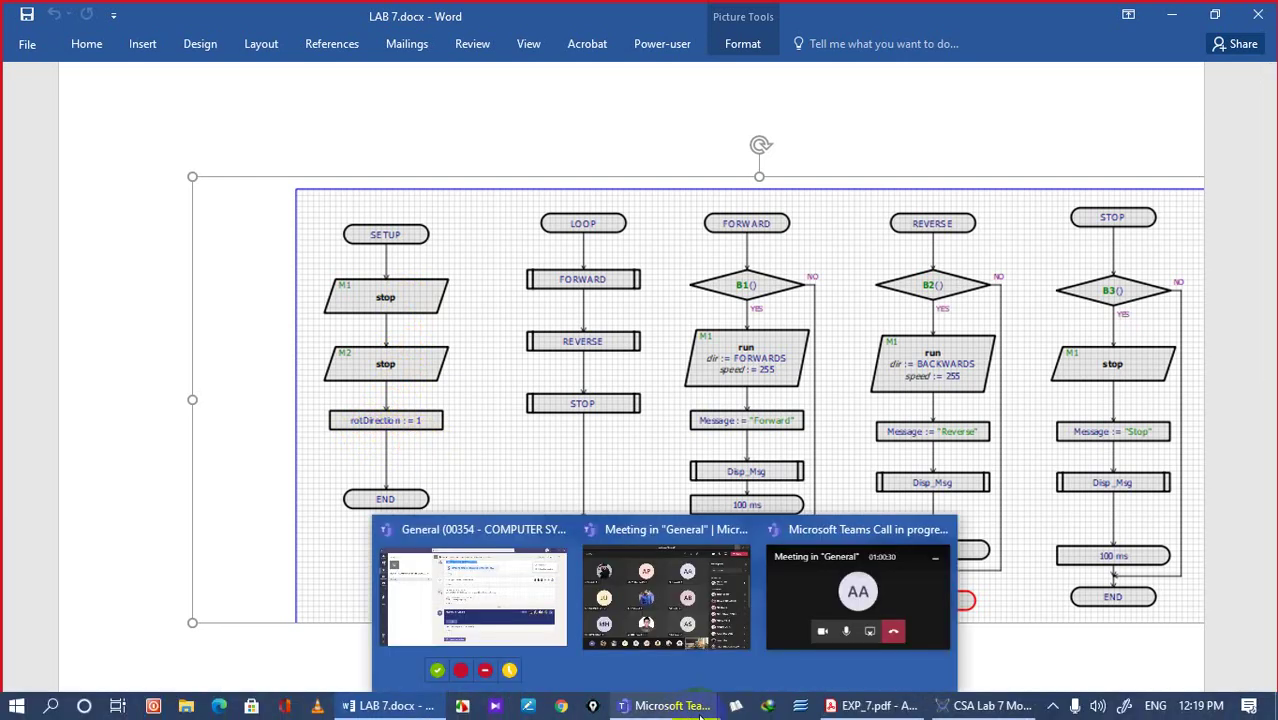
pyautogui.click(990, 706)
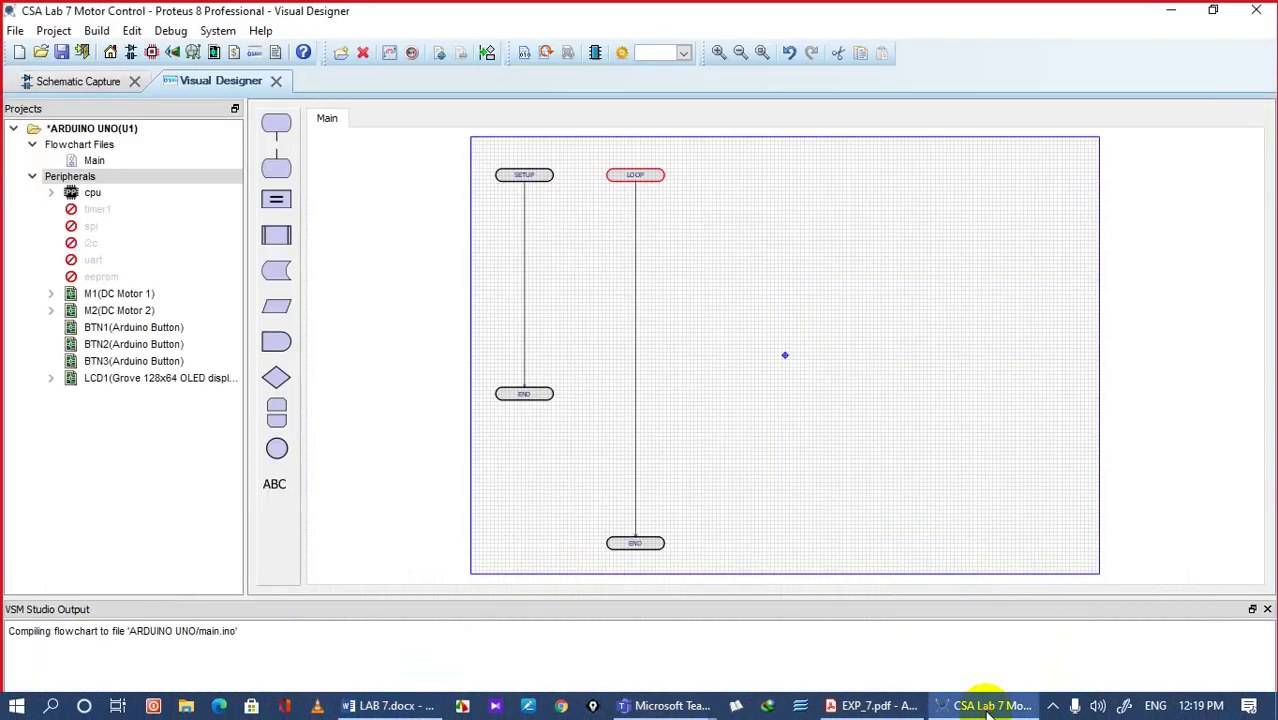
pyautogui.click(717, 53)
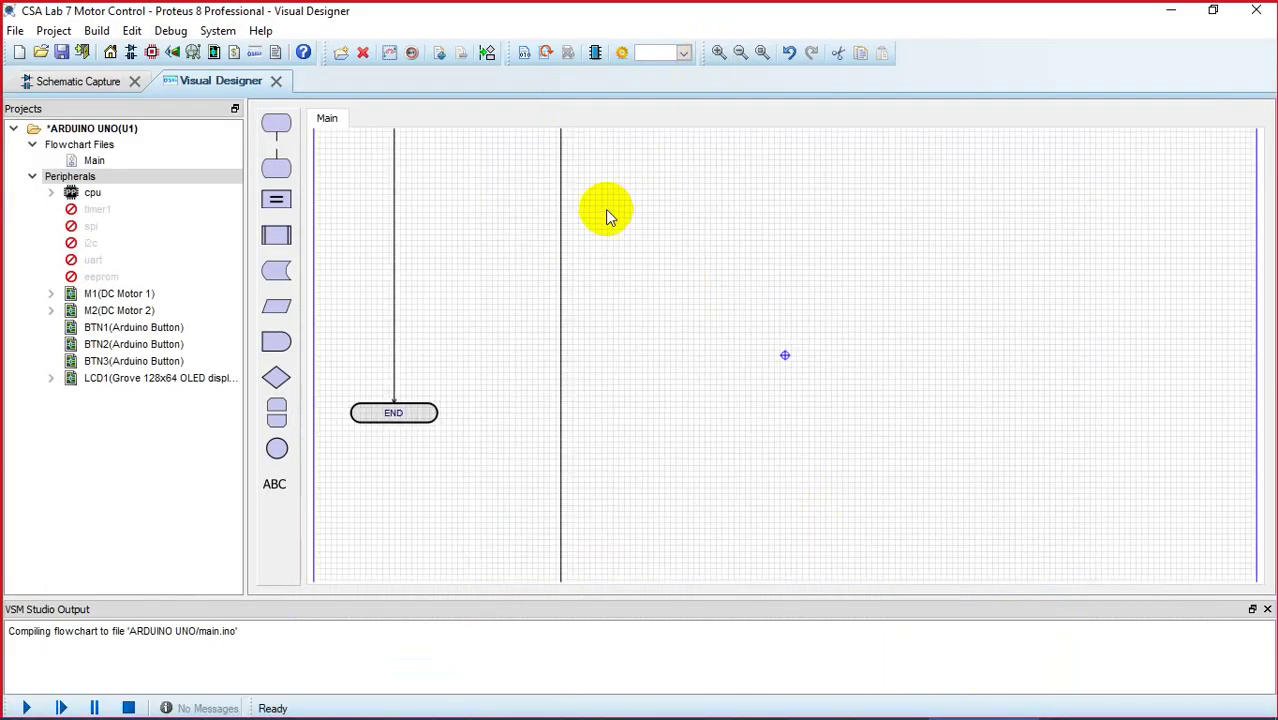
pyautogui.scroll(2, 605, 209)
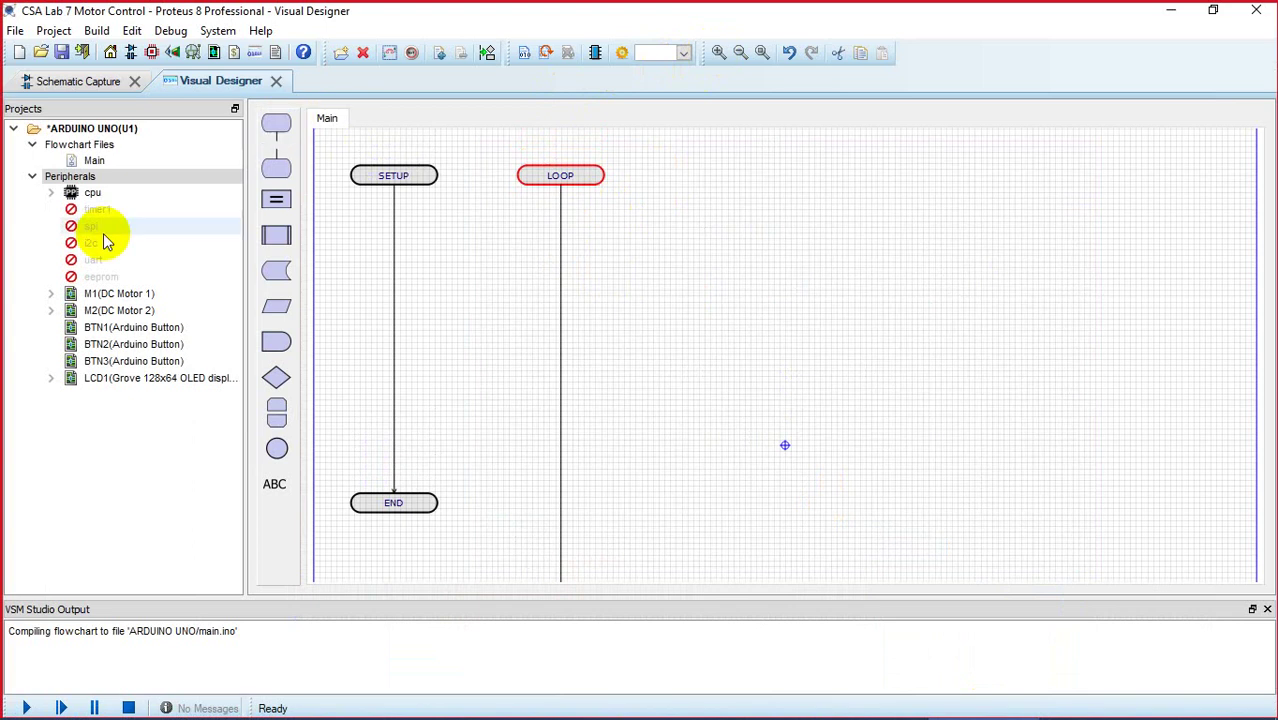
pyautogui.click(51, 293)
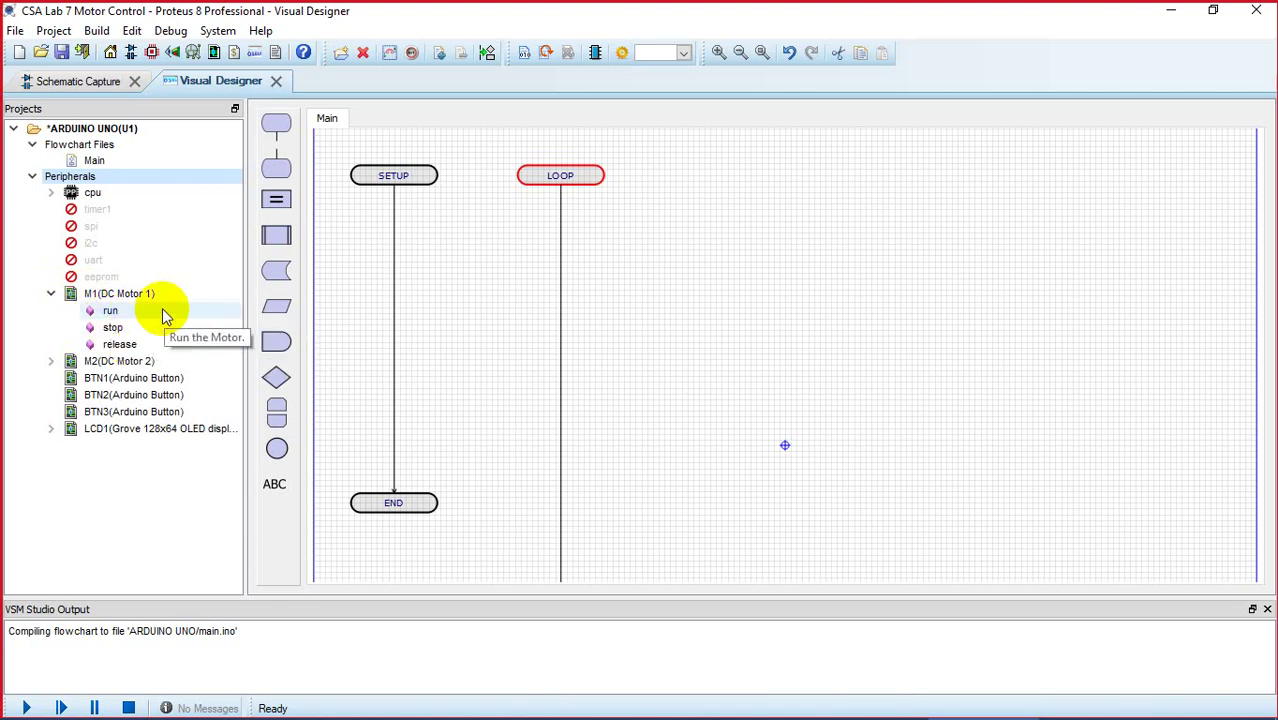
pyautogui.click(117, 333)
pyautogui.moveTo(117, 335); pyautogui.dragTo(398, 230)
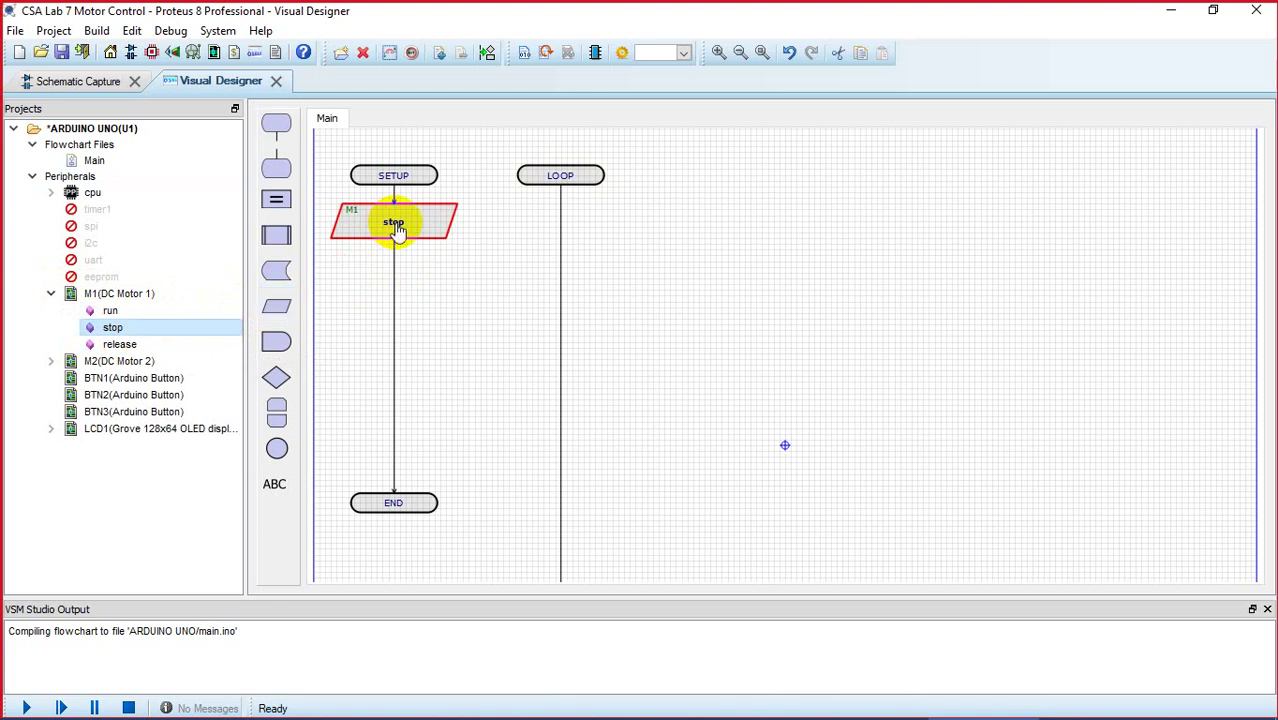
pyautogui.click(51, 362)
pyautogui.moveTo(110, 396); pyautogui.dragTo(392, 295)
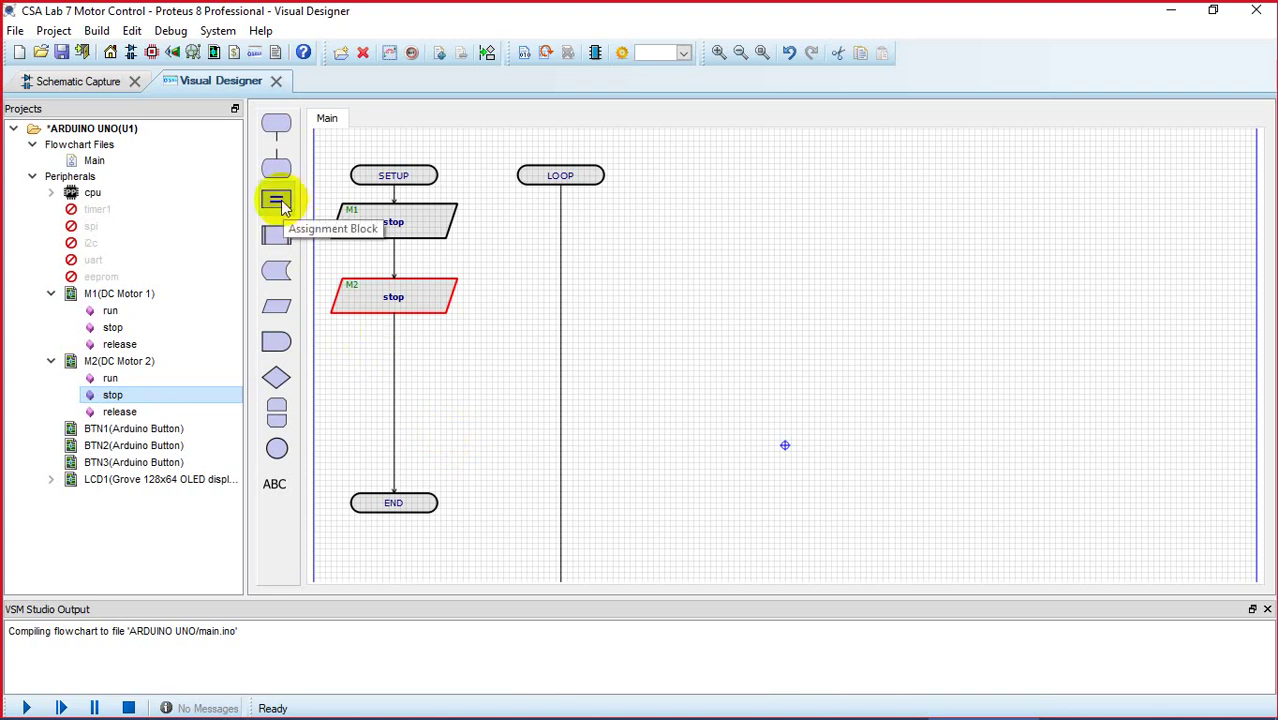
# Step: Insert an assignment block below the M2 stop block in SETUP and create the INTEGER variable rotDirection in it
pyautogui.moveTo(282, 205); pyautogui.dragTo(394, 400)
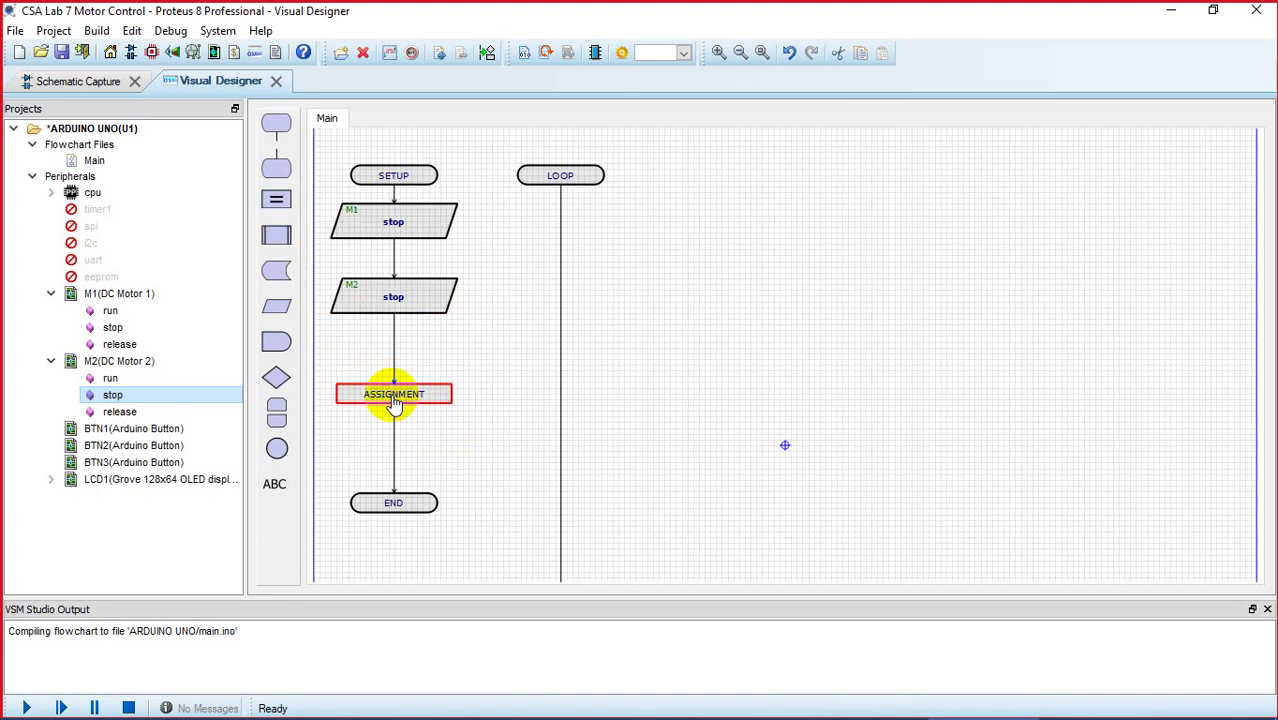
pyautogui.doubleClick(394, 400)
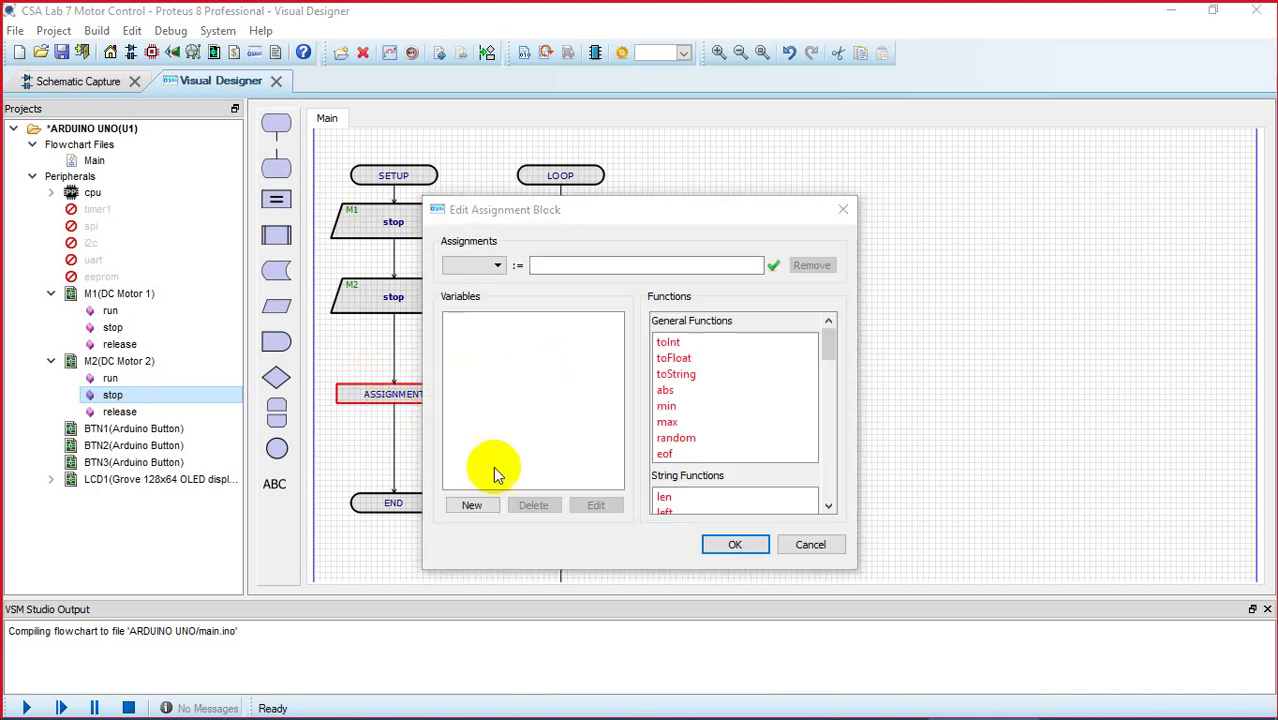
pyautogui.click(470, 507)
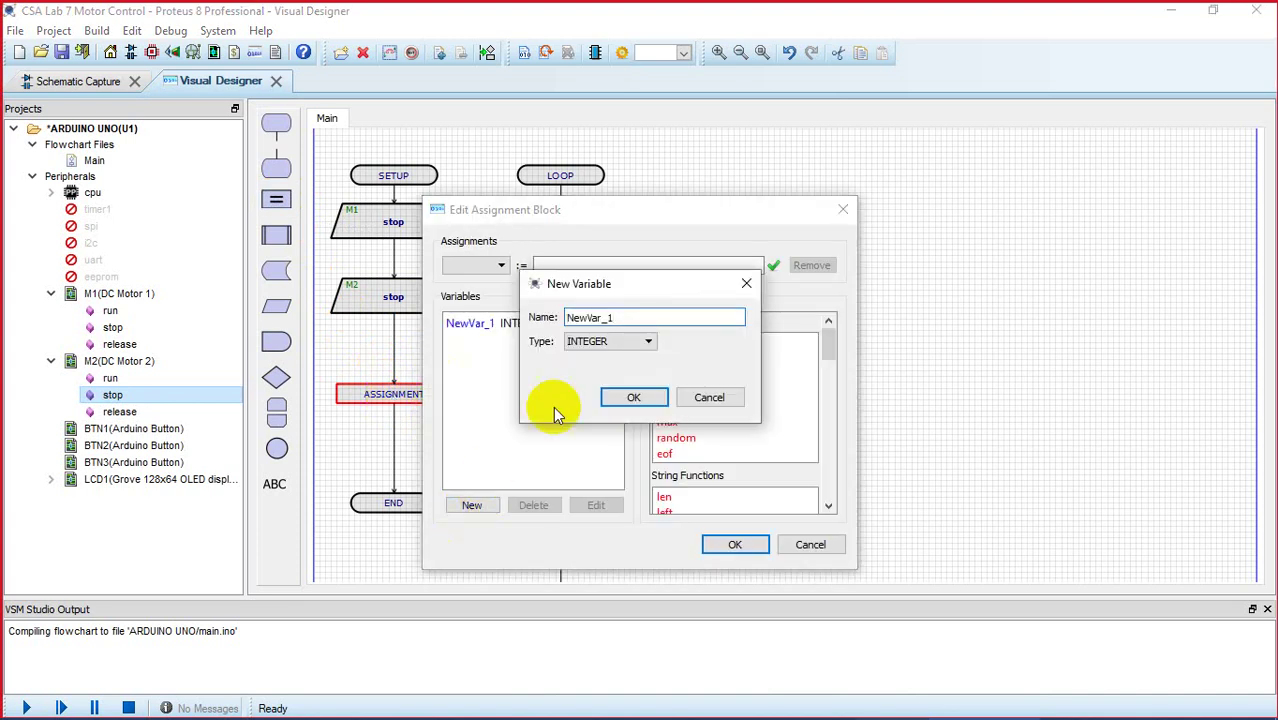
pyautogui.moveTo(633, 328); pyautogui.dragTo(568, 330)
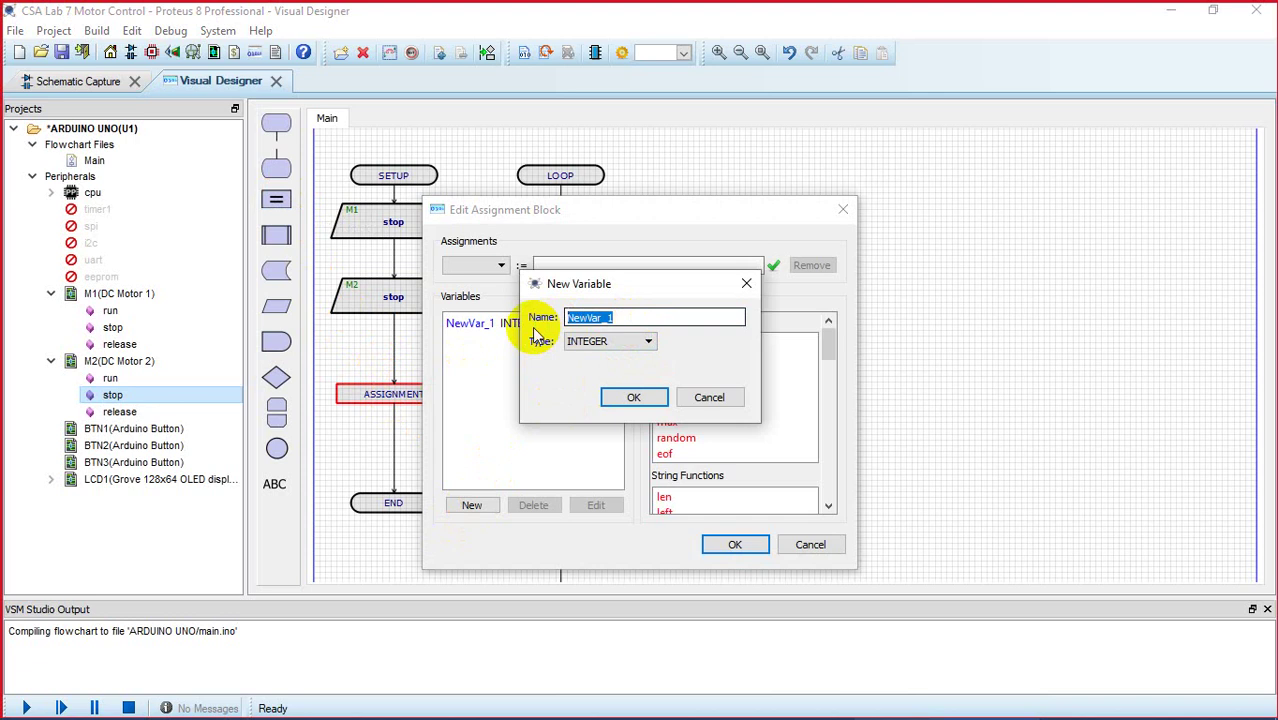
pyautogui.write('rotDirection')
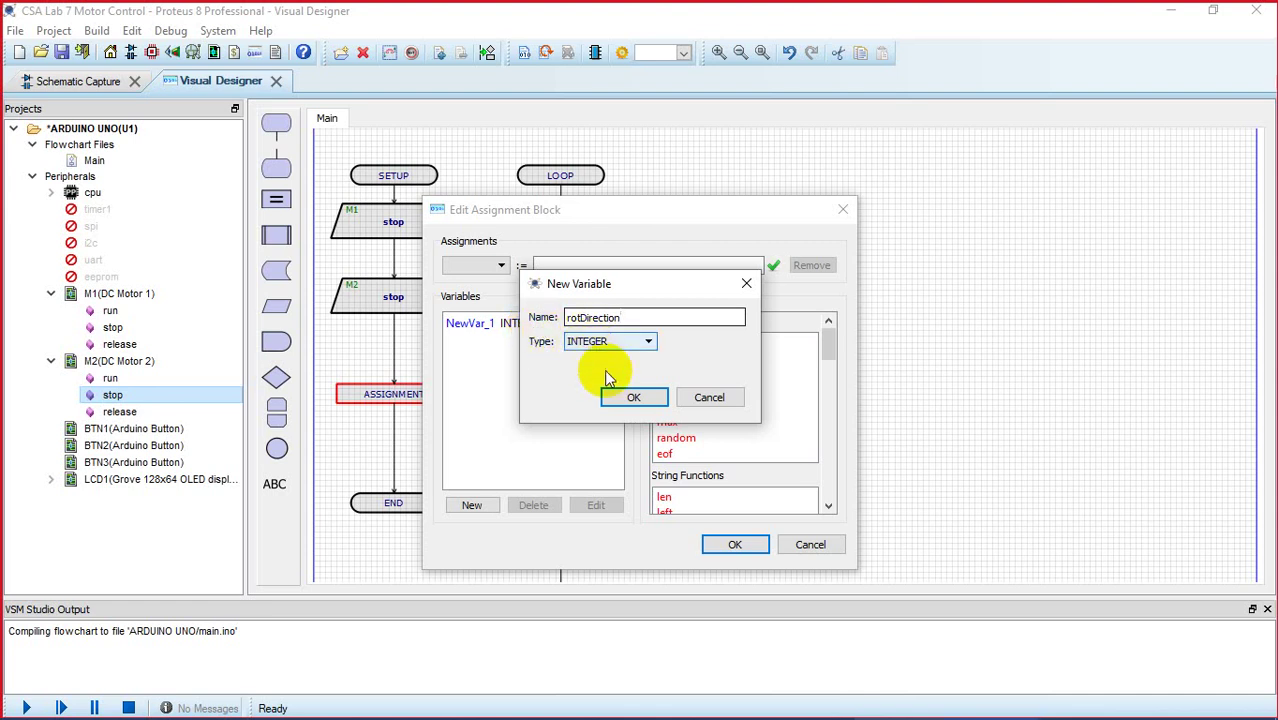
pyautogui.click(621, 399)
# Step: Assign the value 1 to rotDirection in the SETUP assignment block and confirm it
pyautogui.click(509, 266)
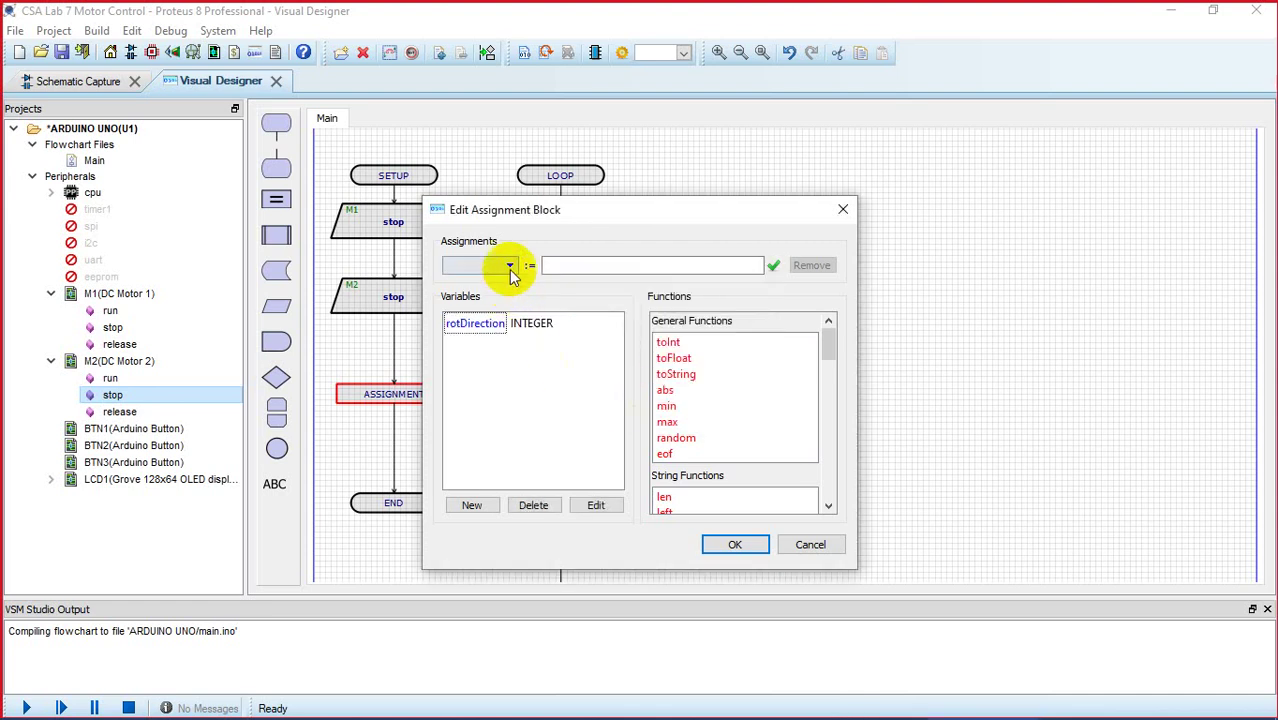
pyautogui.click(506, 283)
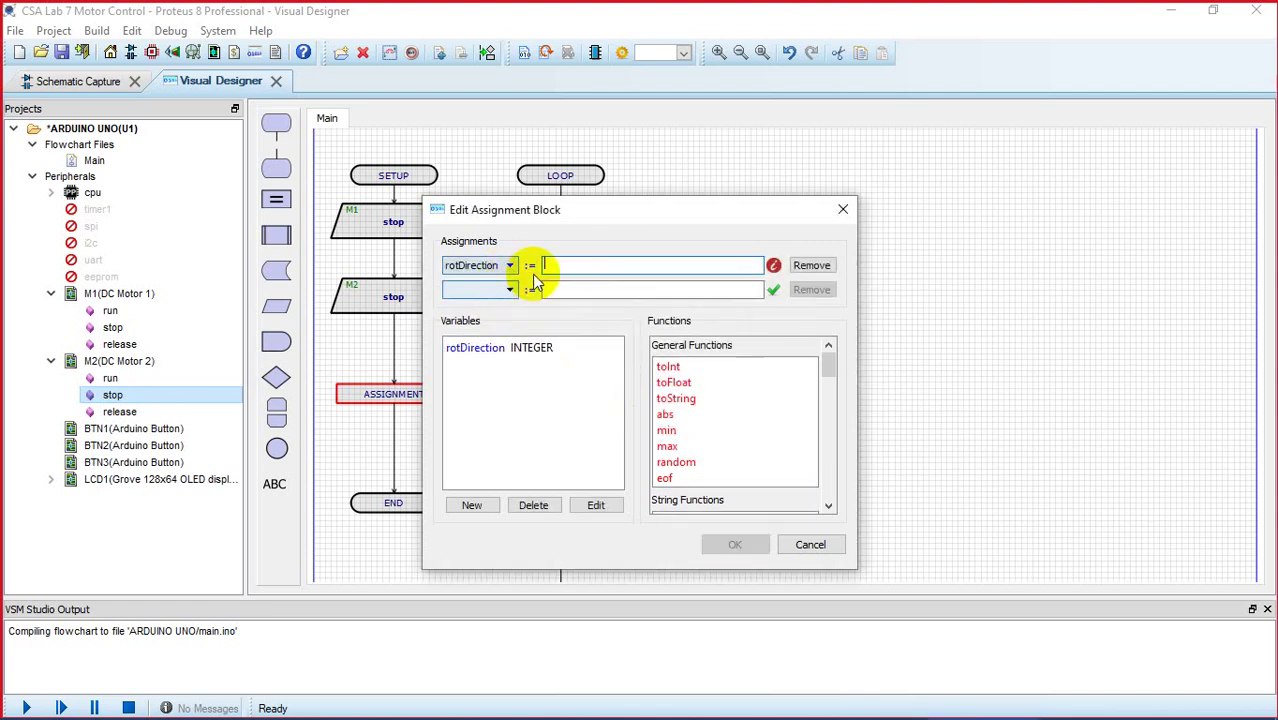
pyautogui.write('1')
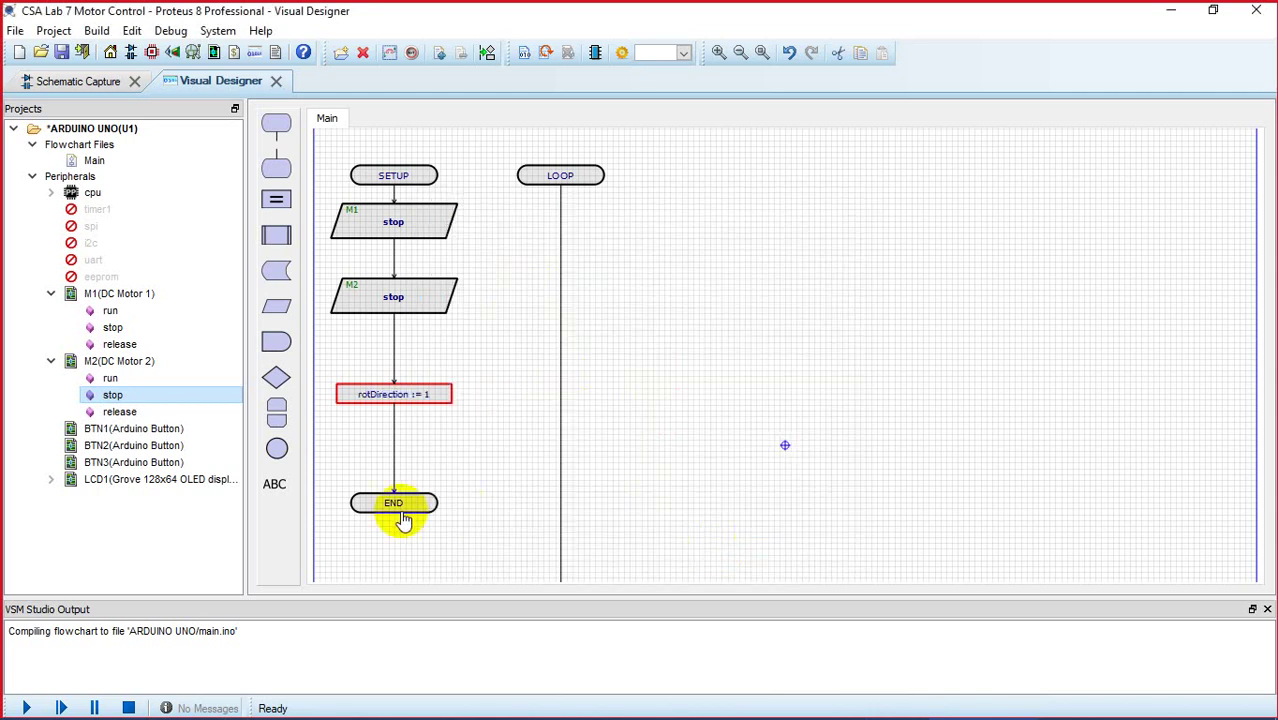
# Step: Compact the SETUP routine by moving its assignment and END blocks up and evening the spacing of the M1 stop block
pyautogui.moveTo(400, 505); pyautogui.dragTo(400, 455)
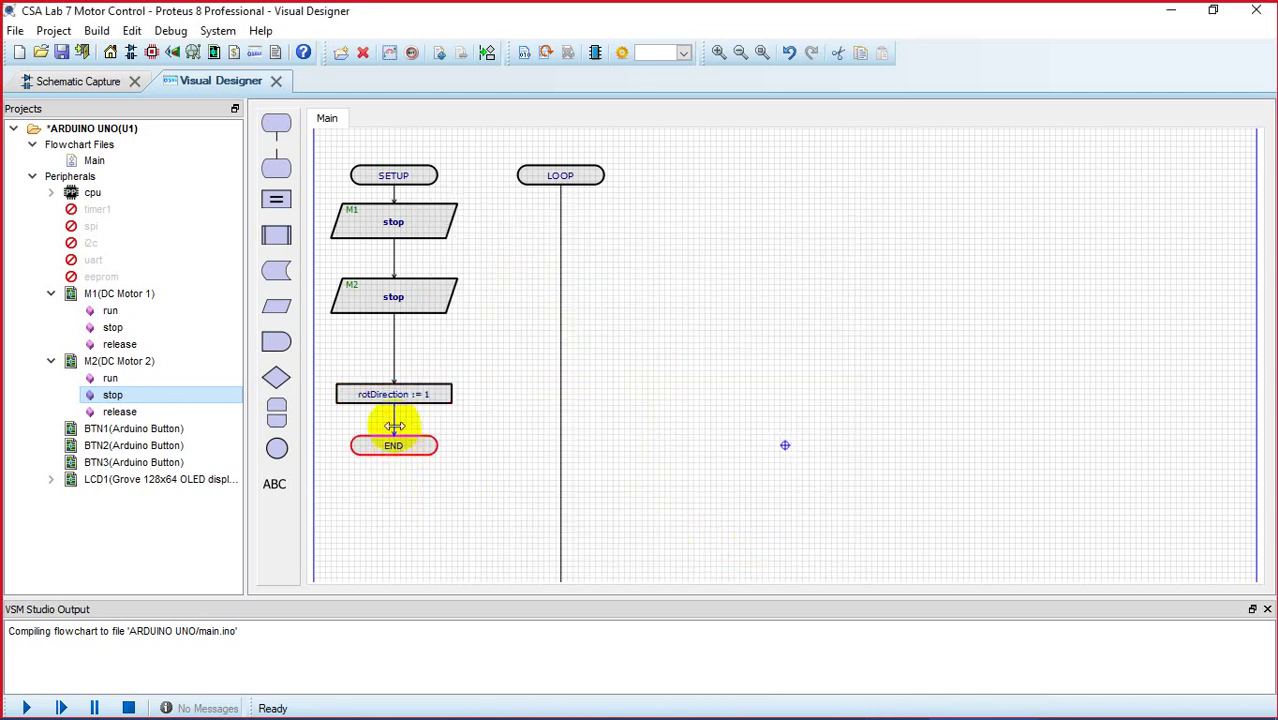
pyautogui.moveTo(394, 392); pyautogui.dragTo(393, 362)
pyautogui.moveTo(402, 451); pyautogui.dragTo(399, 414)
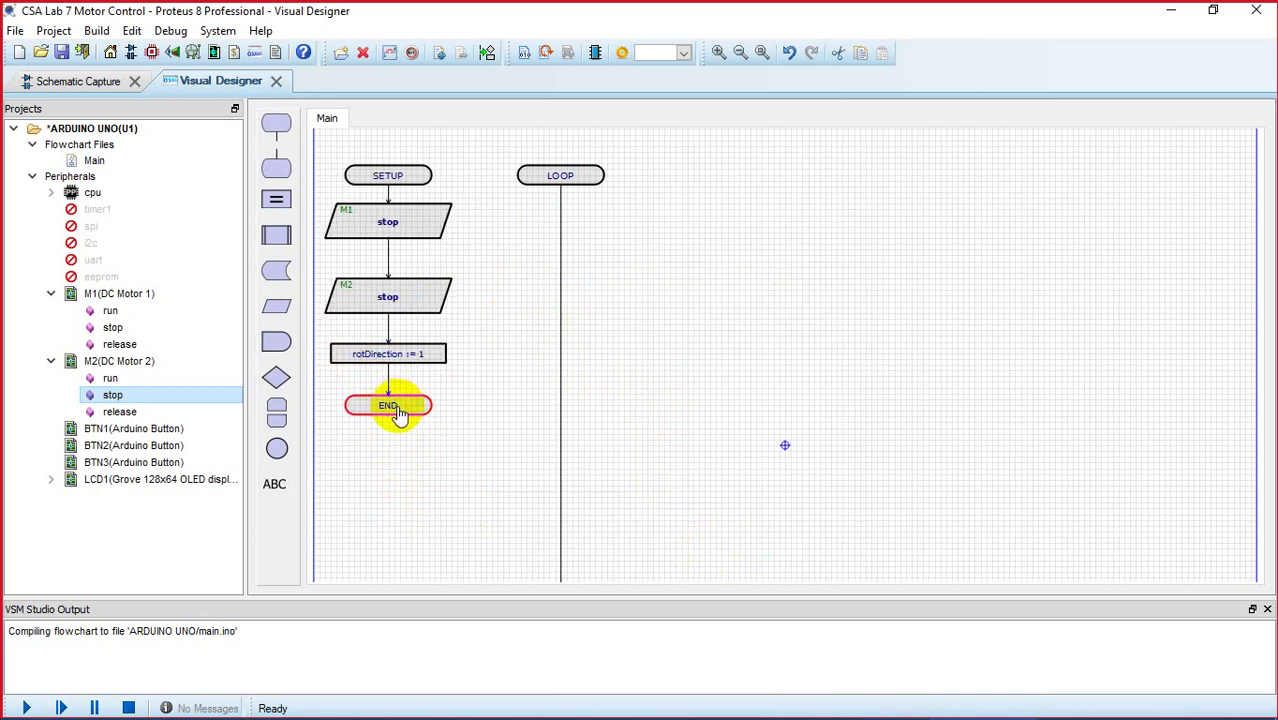
pyautogui.moveTo(393, 222); pyautogui.dragTo(390, 242)
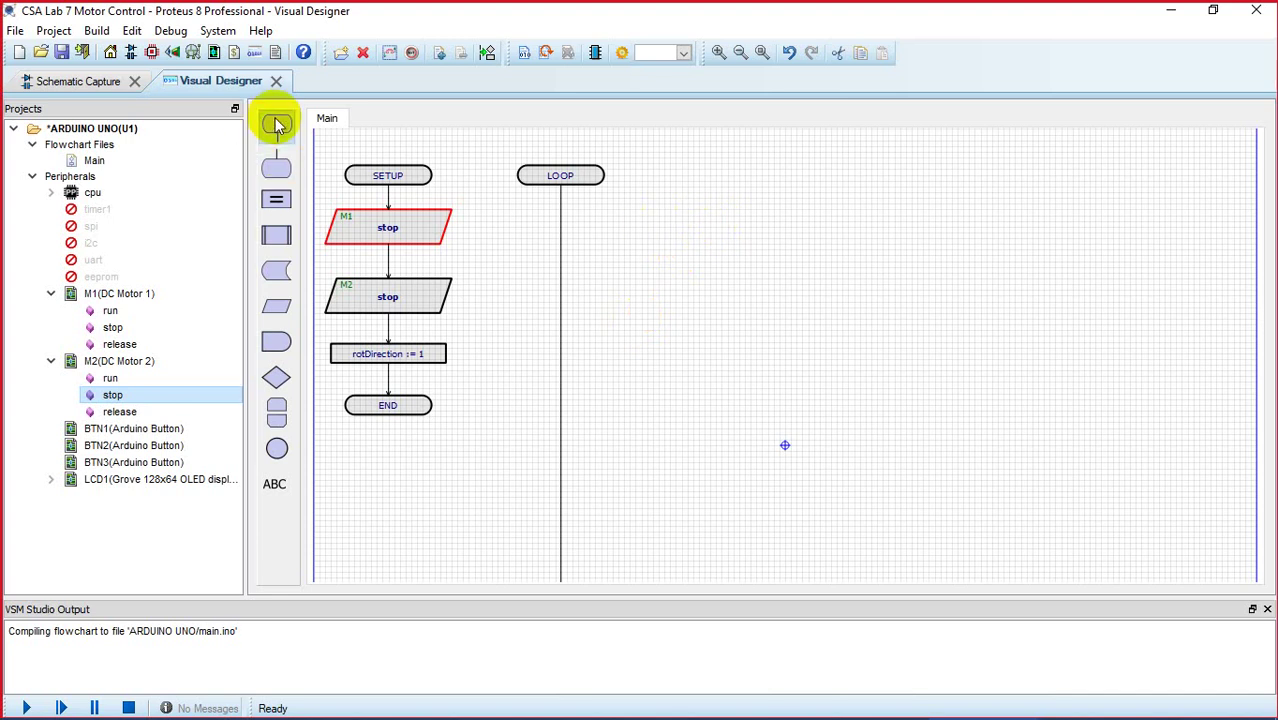
# Step: Add a new event block to the right of the LOOP routine and name it Forward
pyautogui.moveTo(277, 123); pyautogui.dragTo(714, 240)
pyautogui.doubleClick(713, 241)
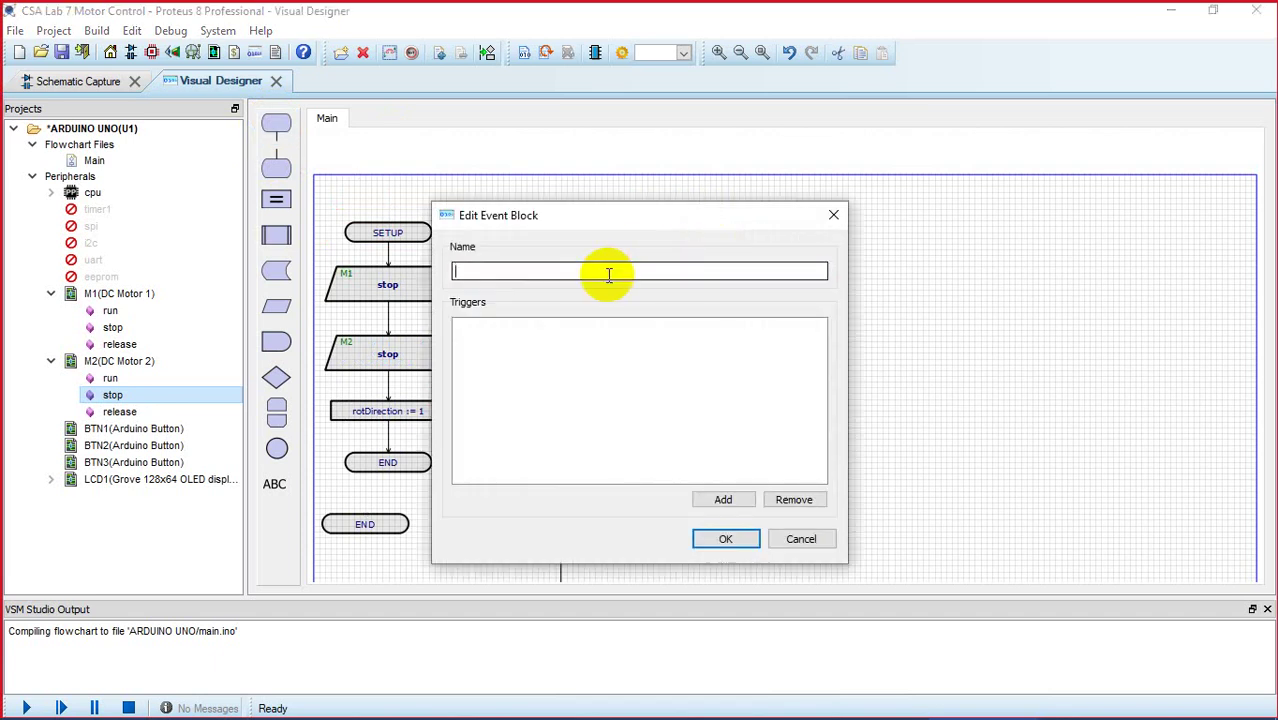
pyautogui.write('Forwae')
pyautogui.press('BackSpace')
pyautogui.write('rd')
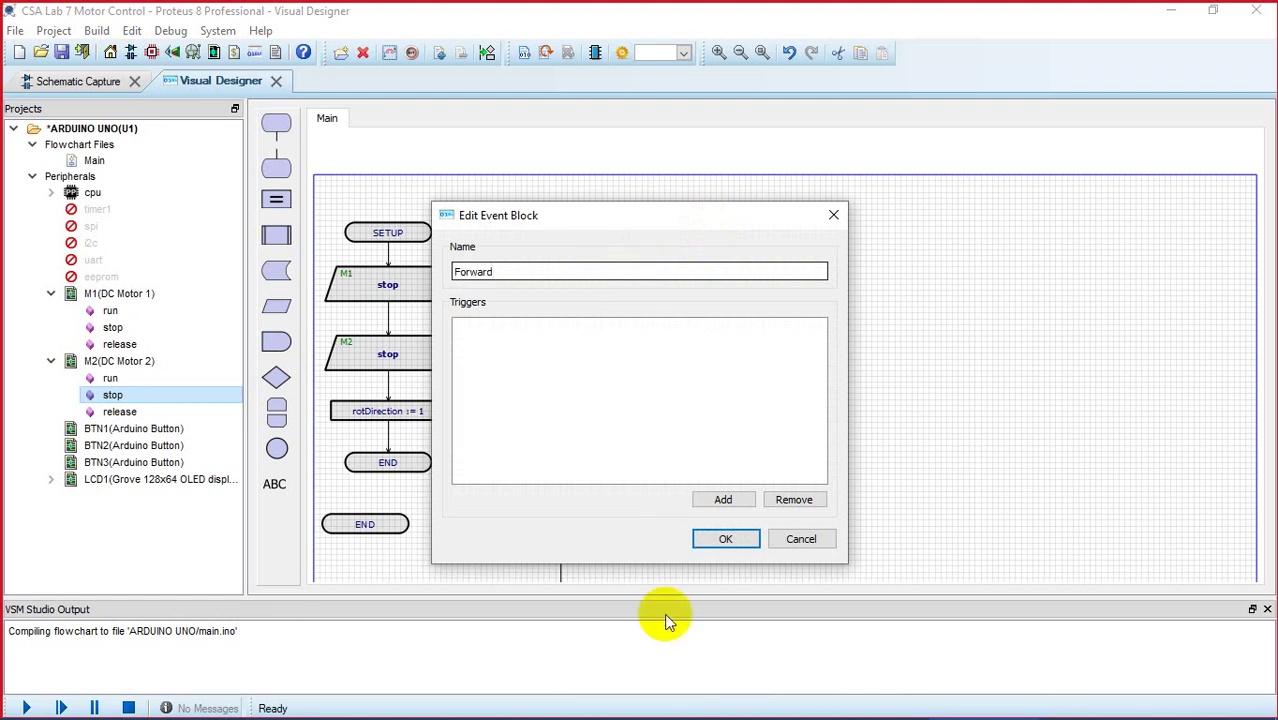
pyautogui.click(726, 540)
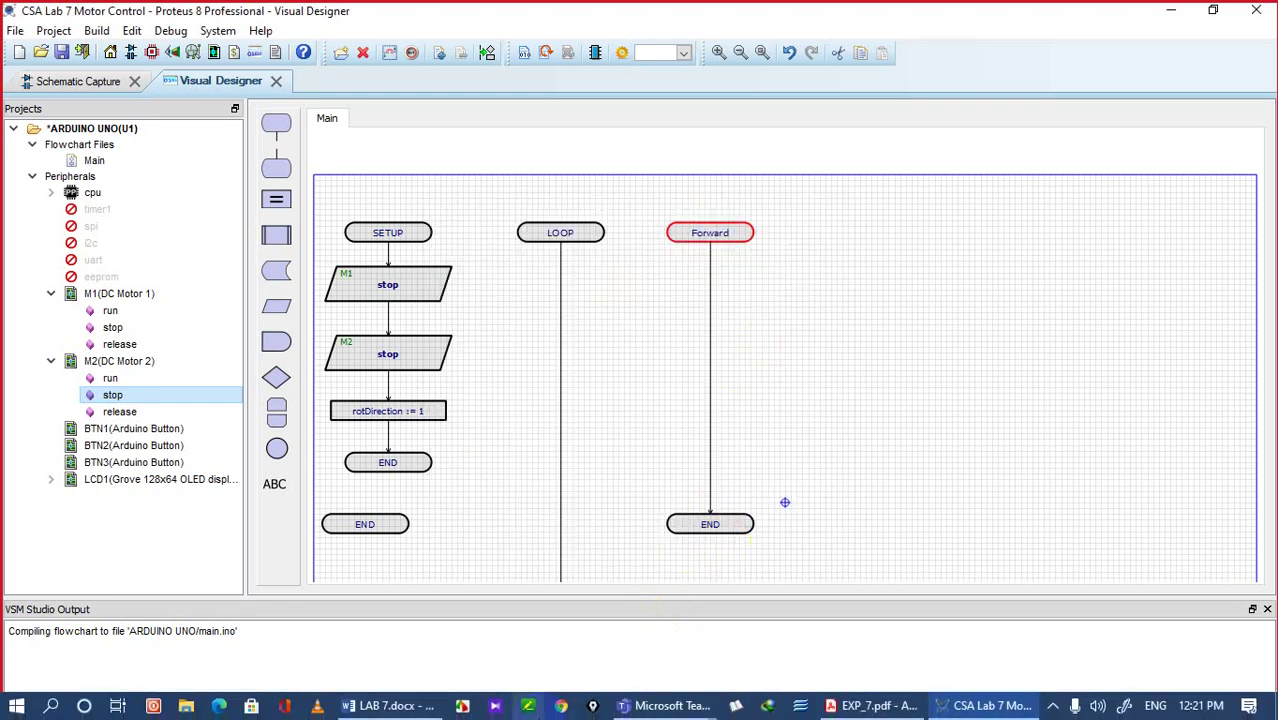
# Step: Check the FORWARD routine of the reference flowchart in LAB 7.docx in Word and return to Proteus
pyautogui.click(378, 707)
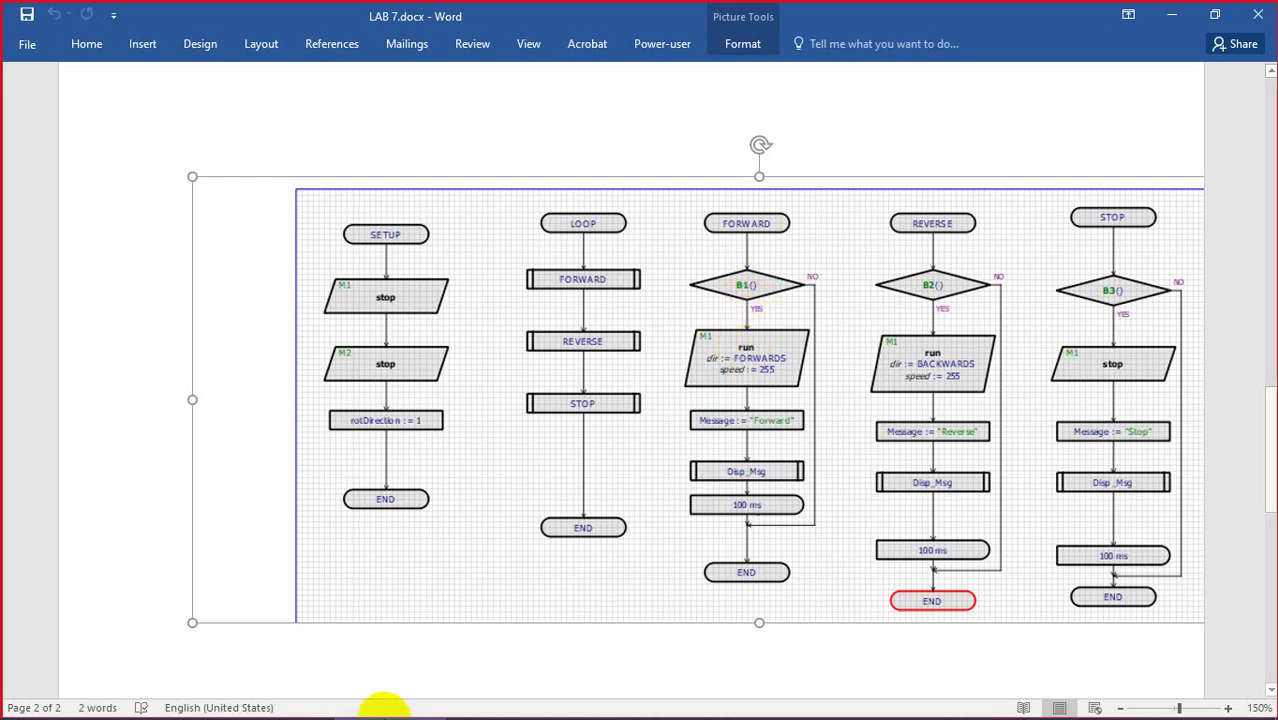
pyautogui.moveTo(660, 705)
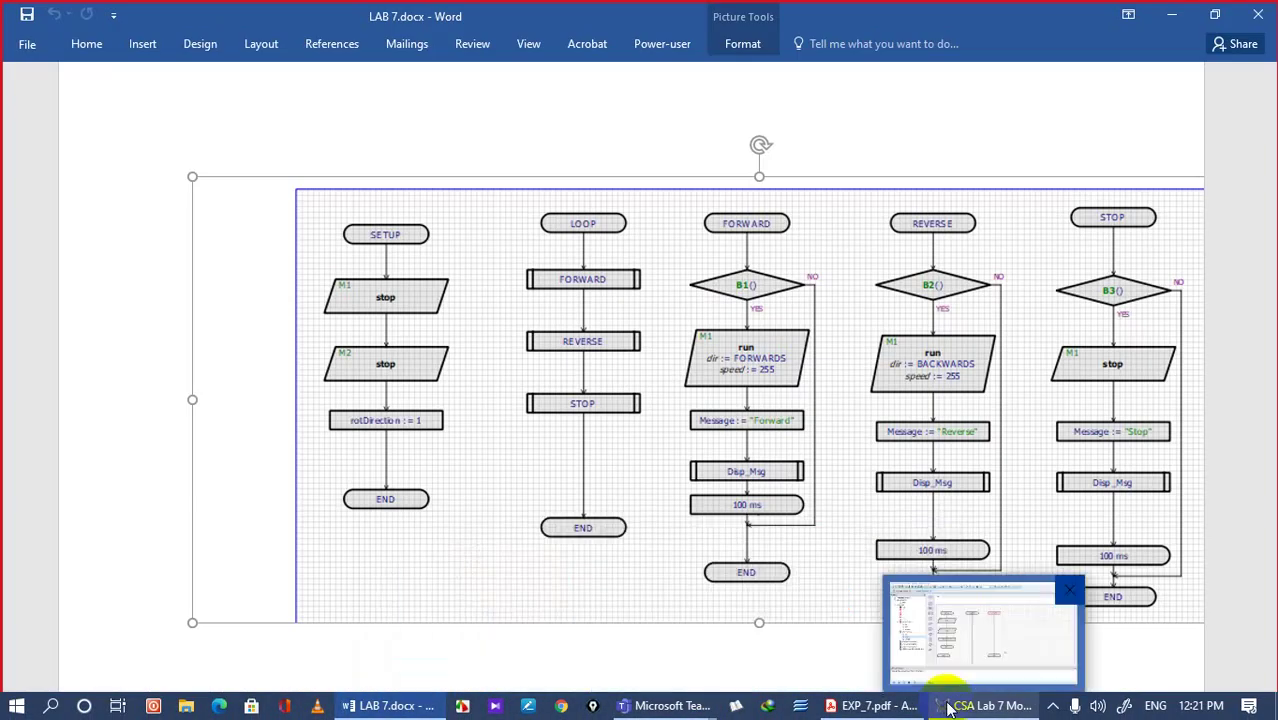
pyautogui.click(955, 705)
pyautogui.click(950, 707)
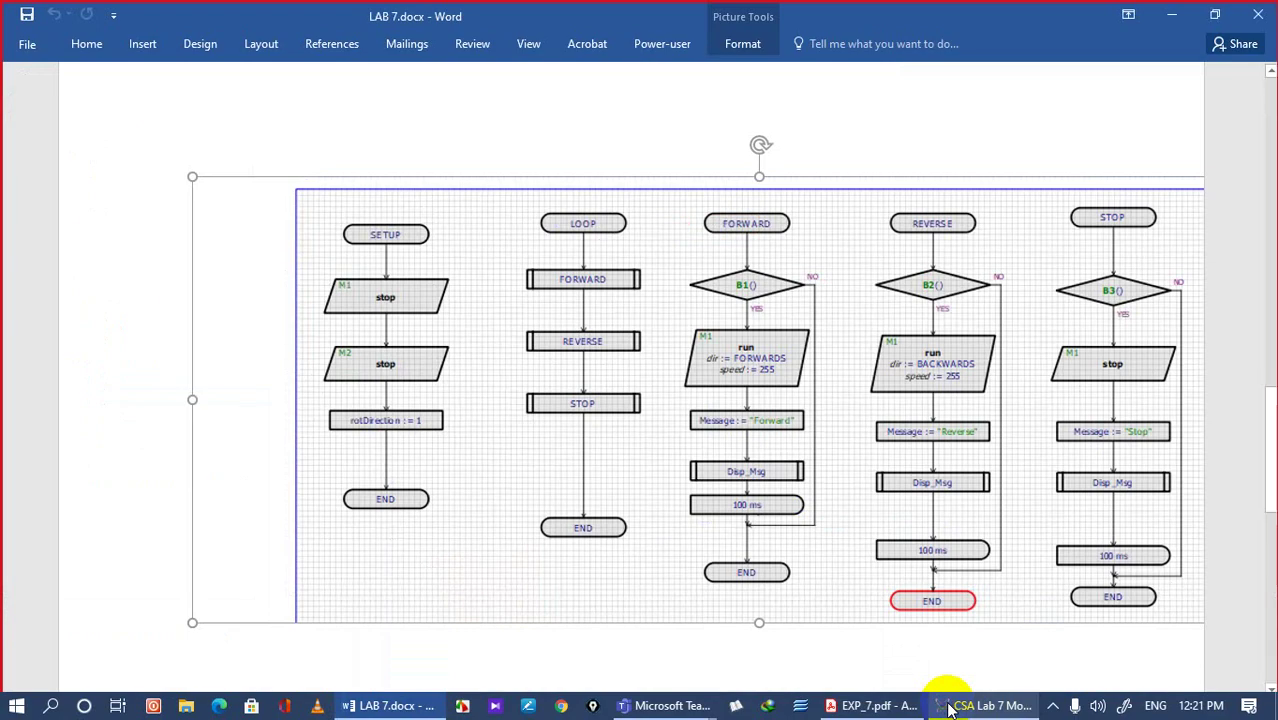
pyautogui.click(950, 707)
pyautogui.click(950, 707)
pyautogui.click(950, 707)
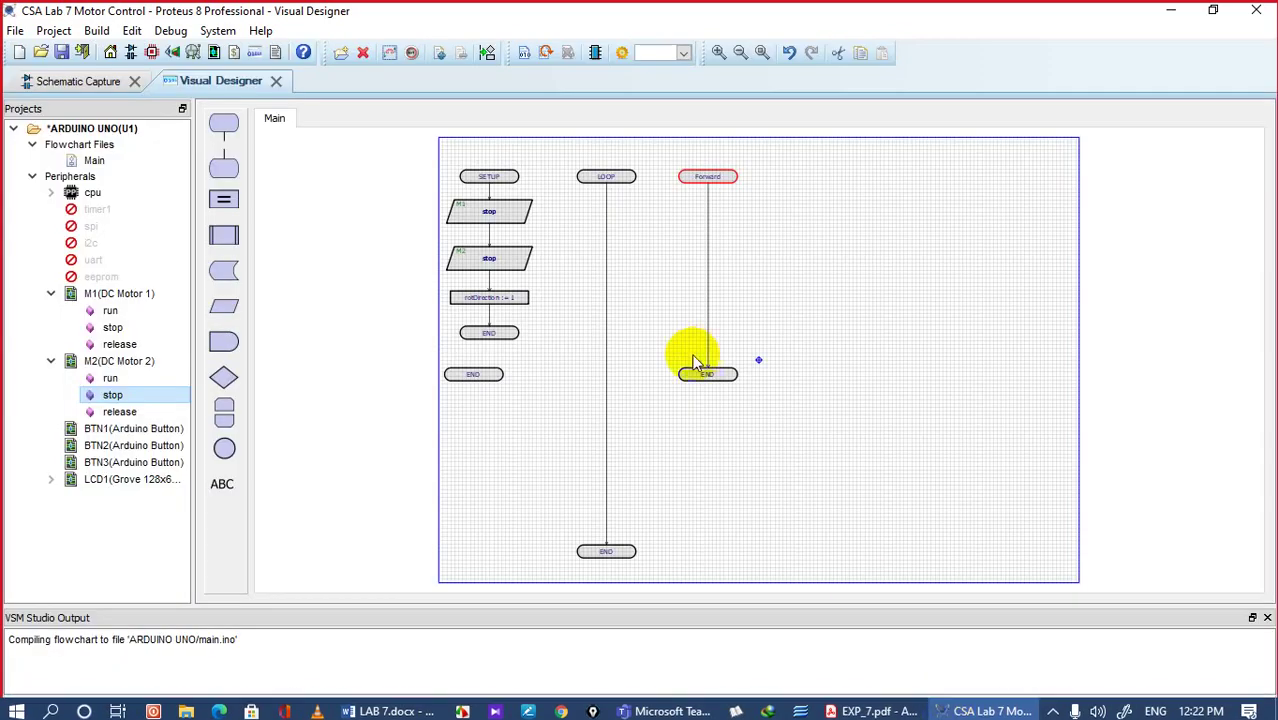
# Step: Shorten the LOOP routine by moving its END block up to about the height of the Forward routine's END block
pyautogui.click(716, 53)
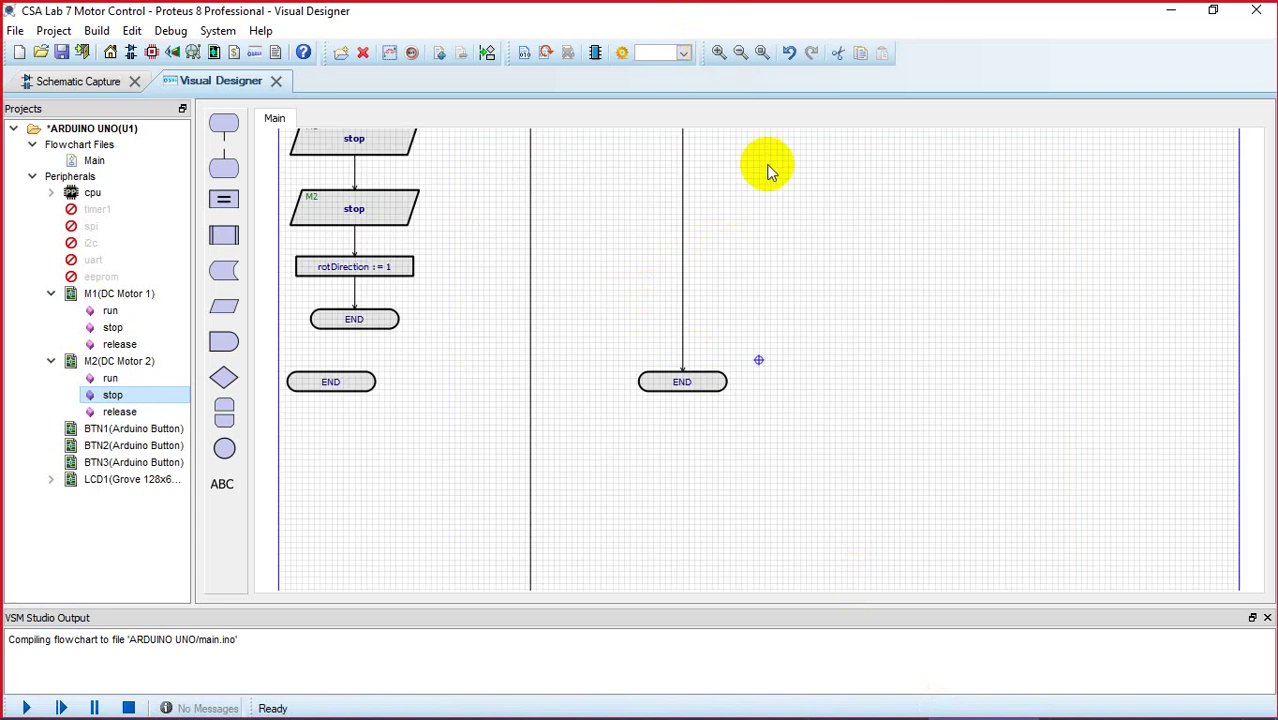
pyautogui.scroll(-3, 768, 172)
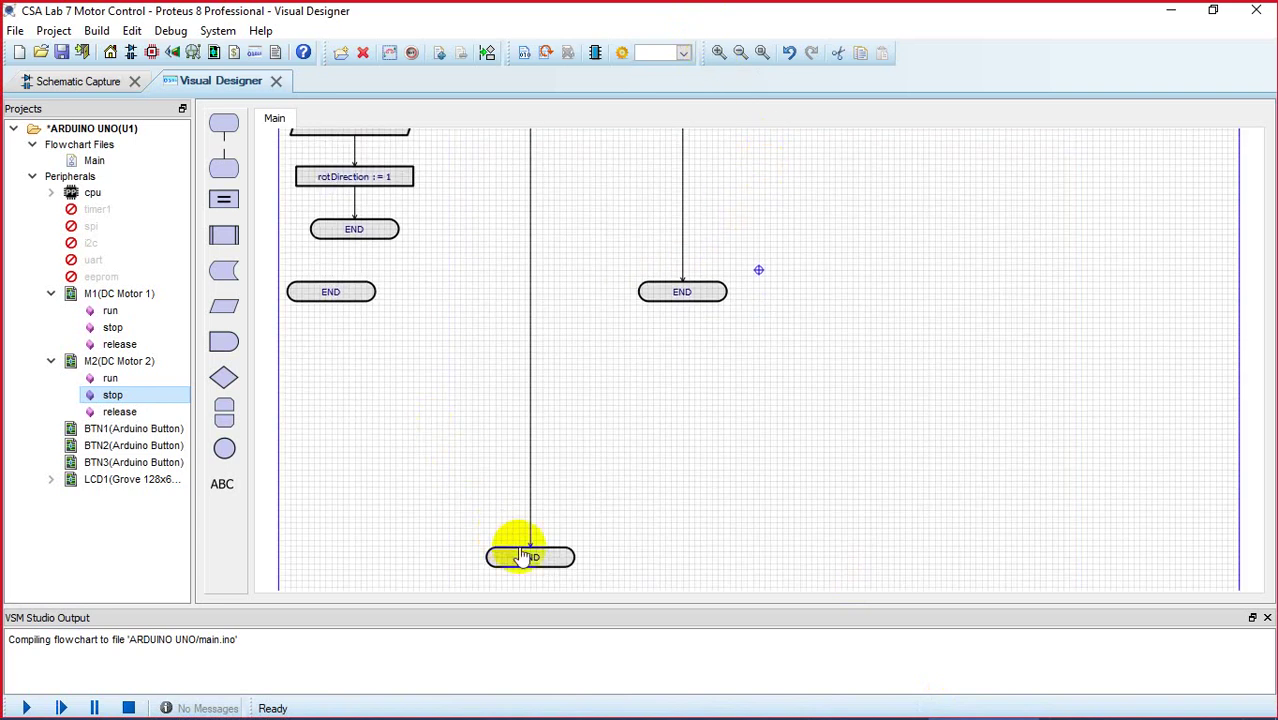
pyautogui.moveTo(522, 557); pyautogui.dragTo(506, 311)
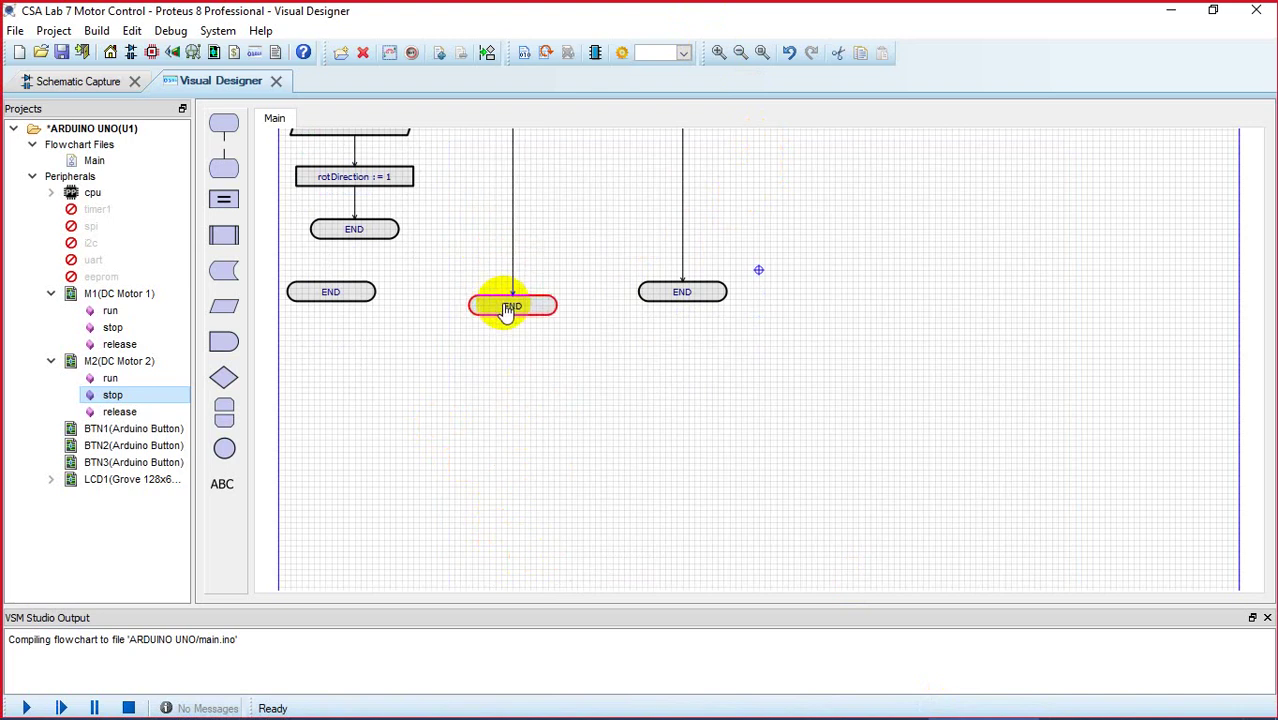
pyautogui.scroll(8, 502, 303)
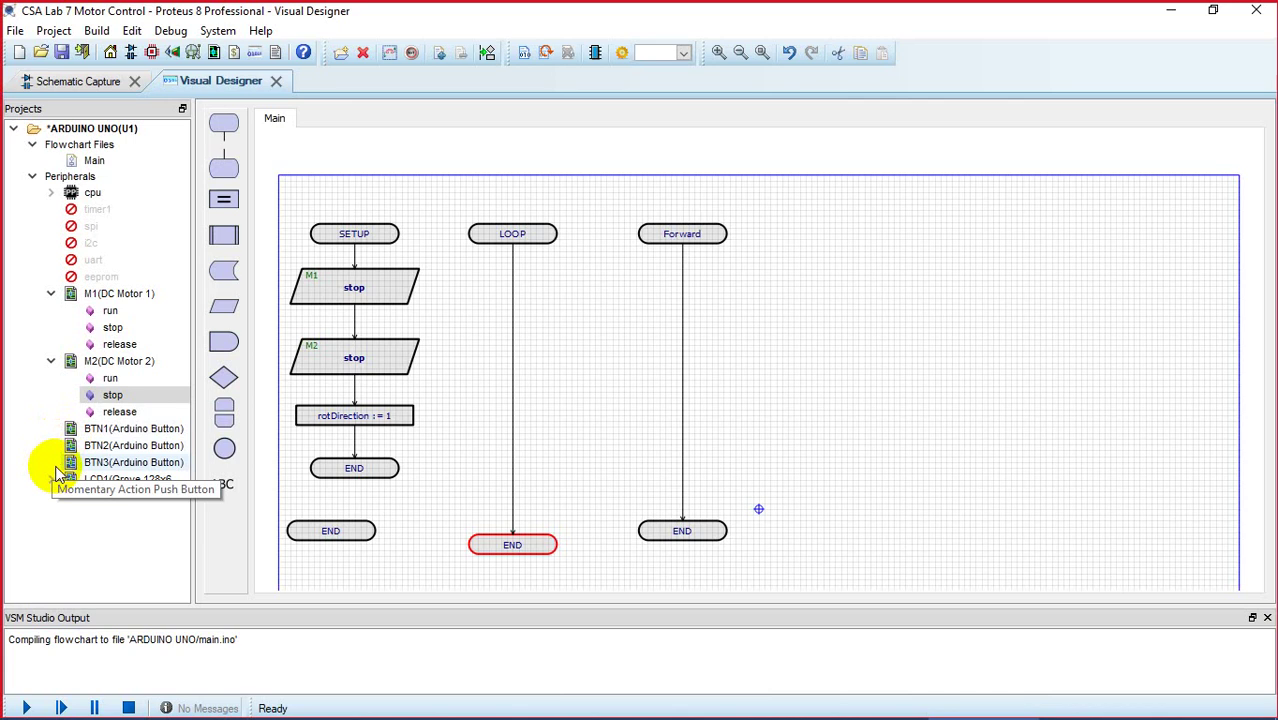
# Step: Check the BTN1, BTN2 and BTN3 breakout boards in the schematic and return to the flowchart
pyautogui.click(109, 86)
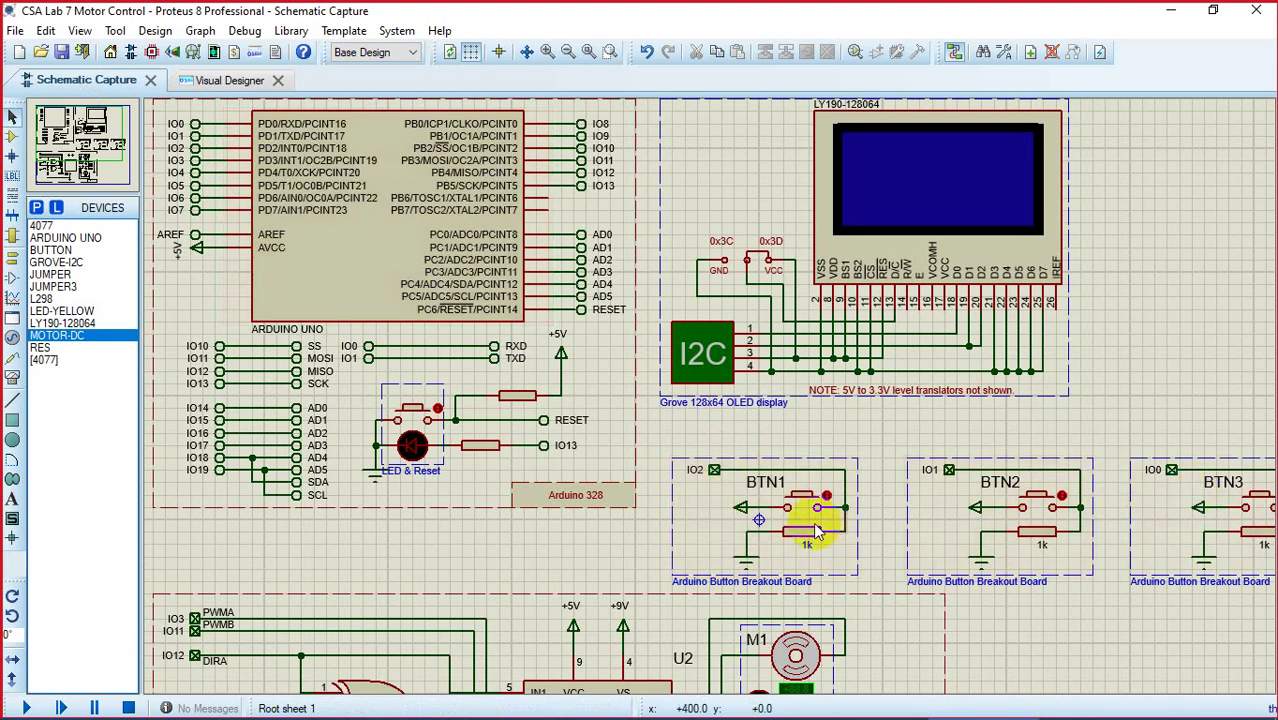
pyautogui.click(965, 508)
pyautogui.doubleClick(1155, 508)
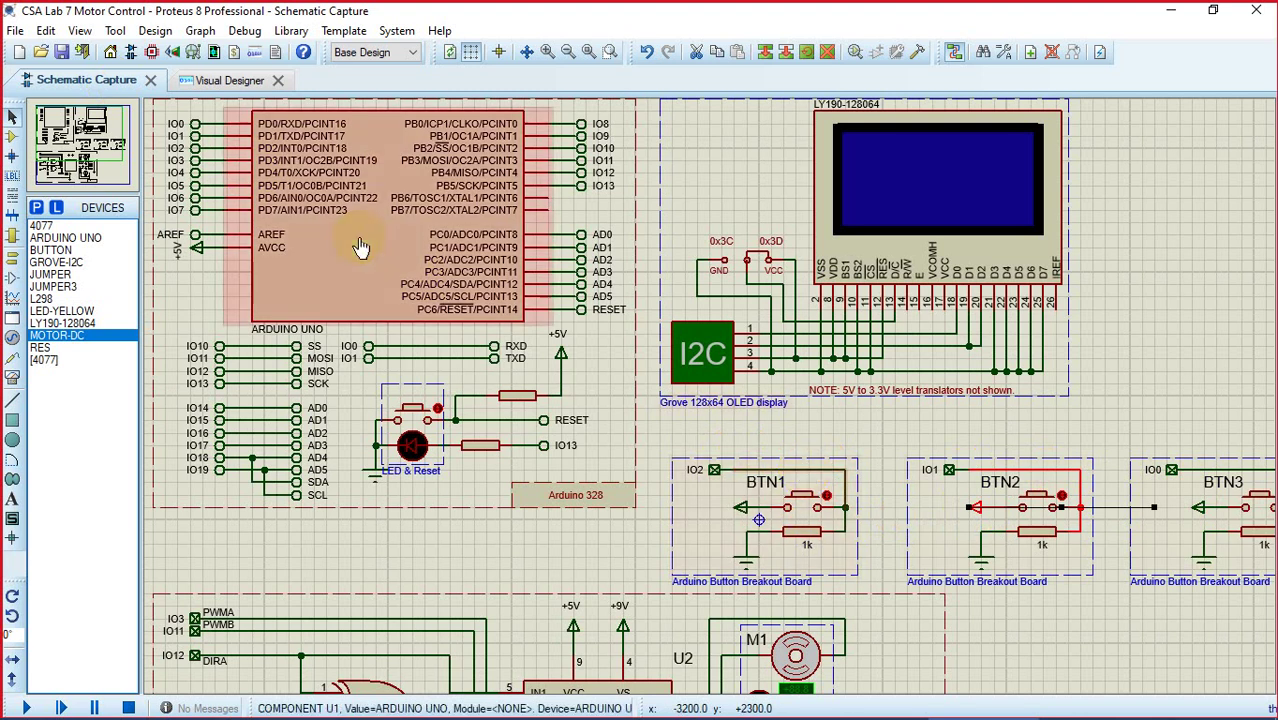
pyautogui.click(254, 90)
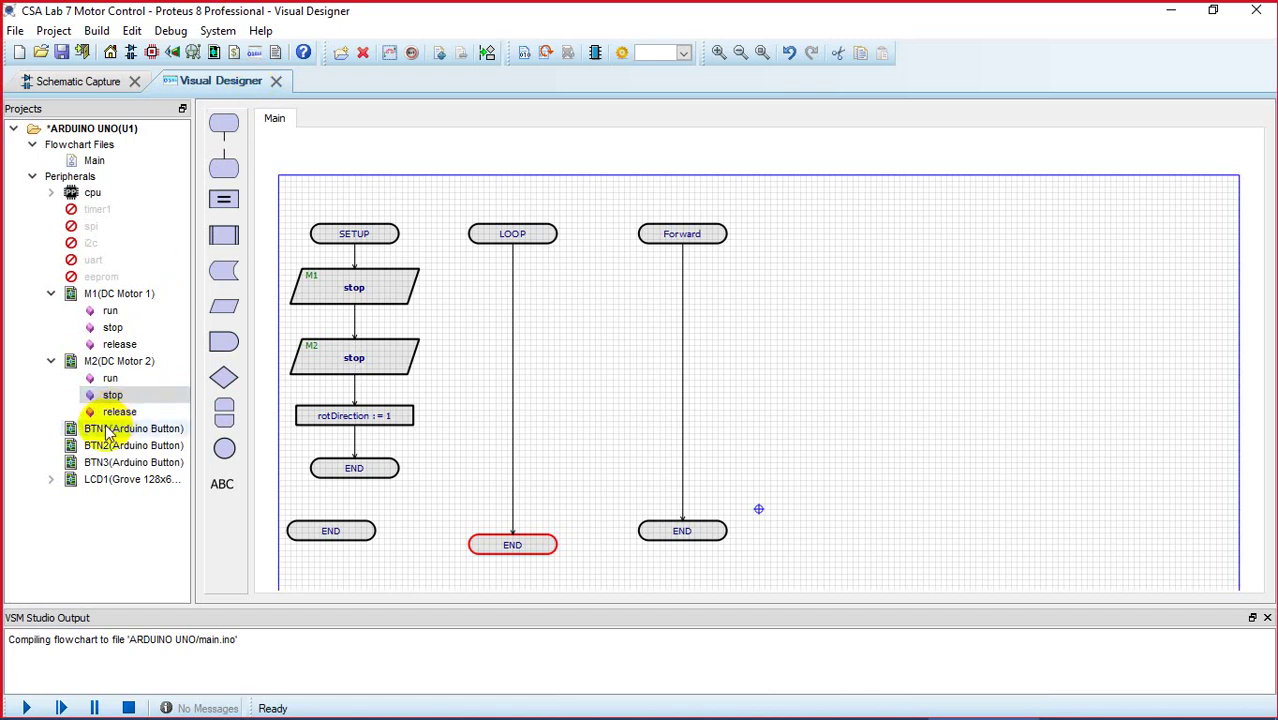
# Step: Insert a BTN1 decision block in the Forward routine directly below its start block
pyautogui.moveTo(106, 427); pyautogui.dragTo(686, 306)
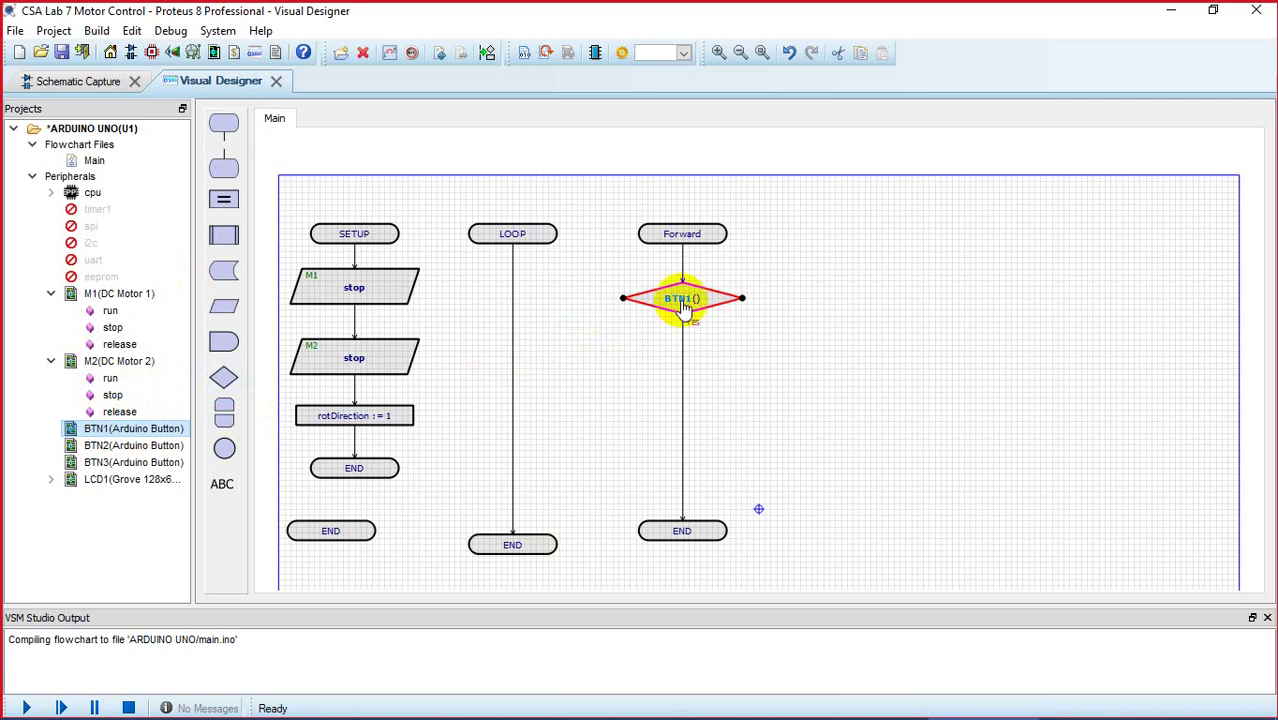
pyautogui.moveTo(697, 329); pyautogui.dragTo(760, 302)
pyautogui.click(727, 361)
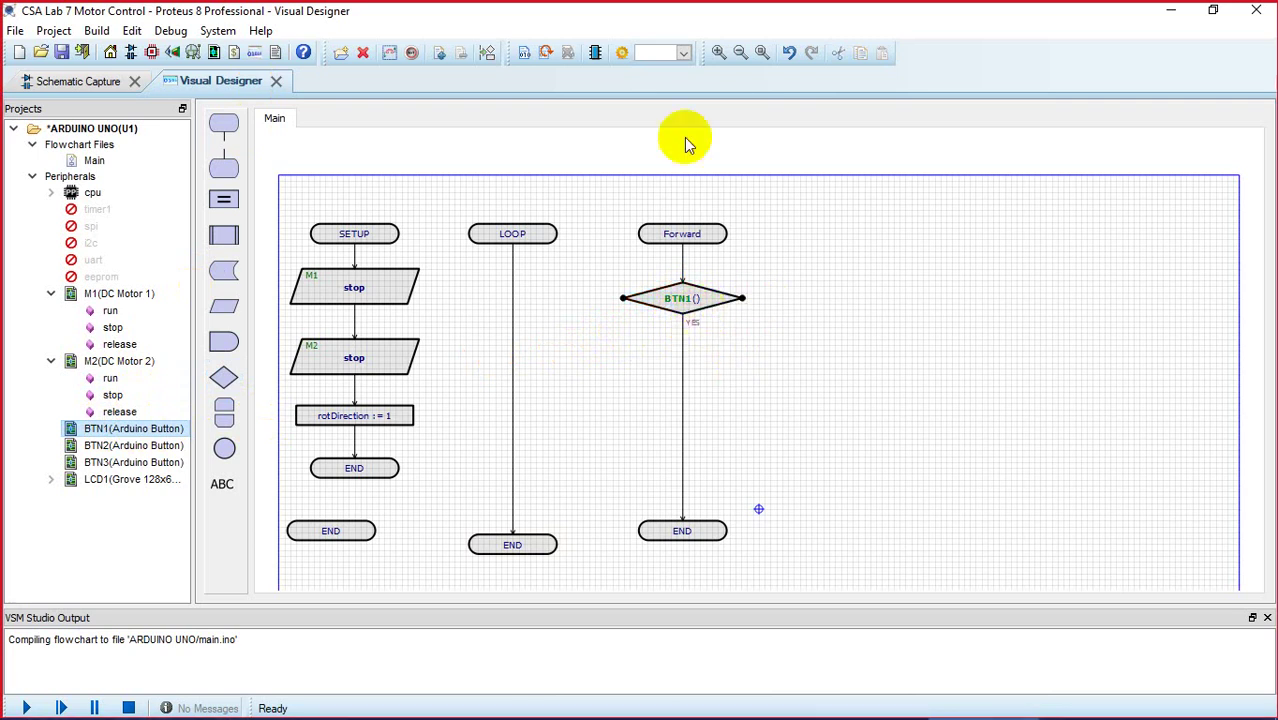
# Step: Insert an M1 run block below the BTN1 decision, keeping its direction FORWARDS and speed 255
pyautogui.click(719, 52)
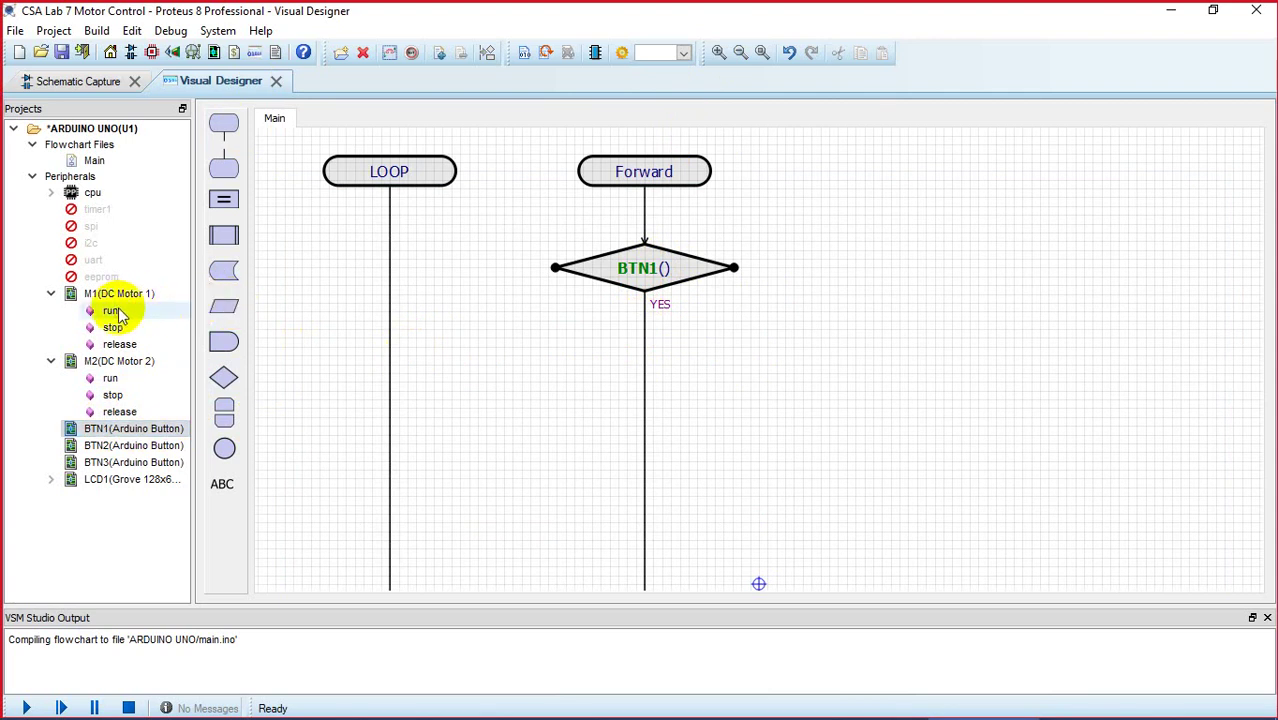
pyautogui.moveTo(113, 312); pyautogui.dragTo(880, 378)
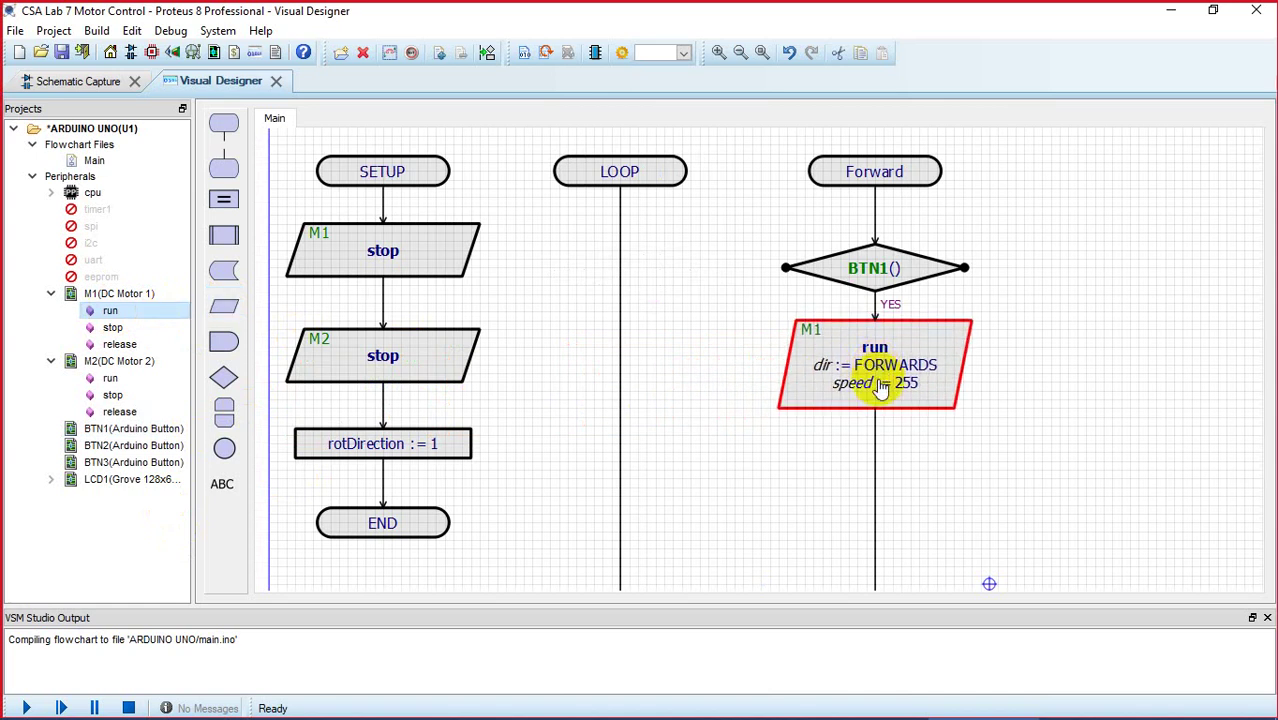
pyautogui.doubleClick(880, 390)
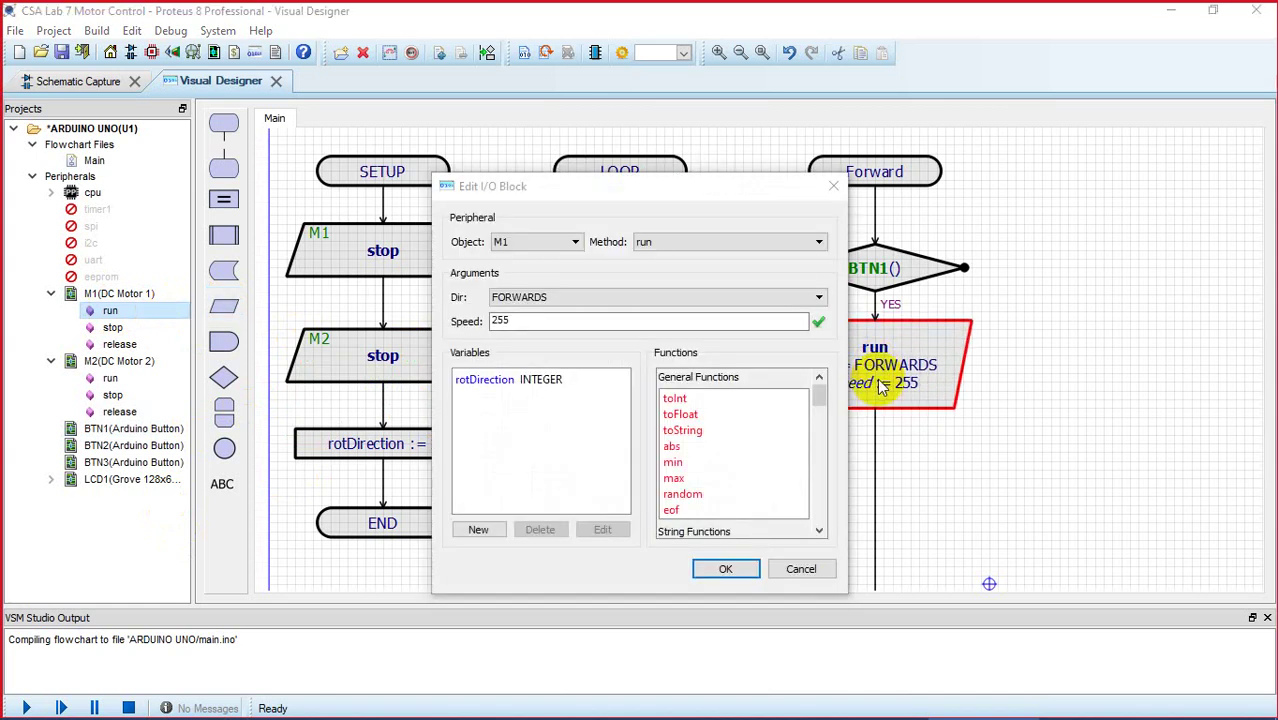
pyautogui.click(654, 298)
pyautogui.click(652, 299)
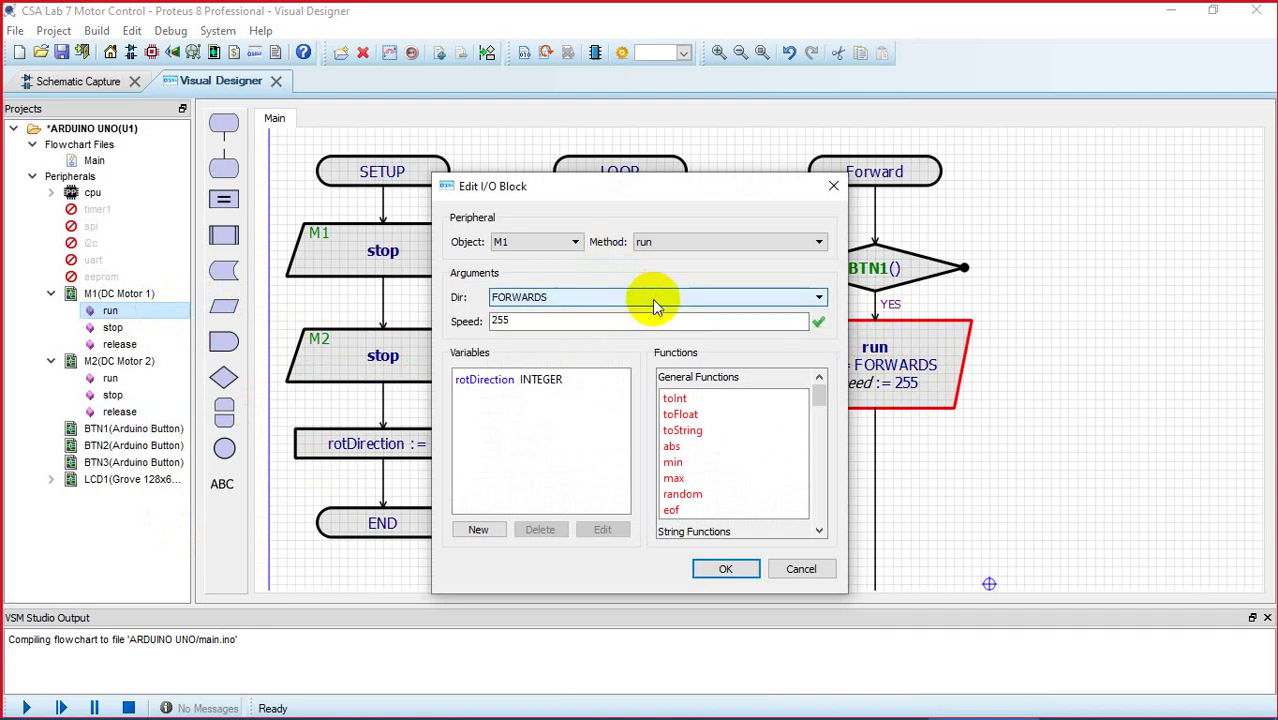
pyautogui.click(699, 240)
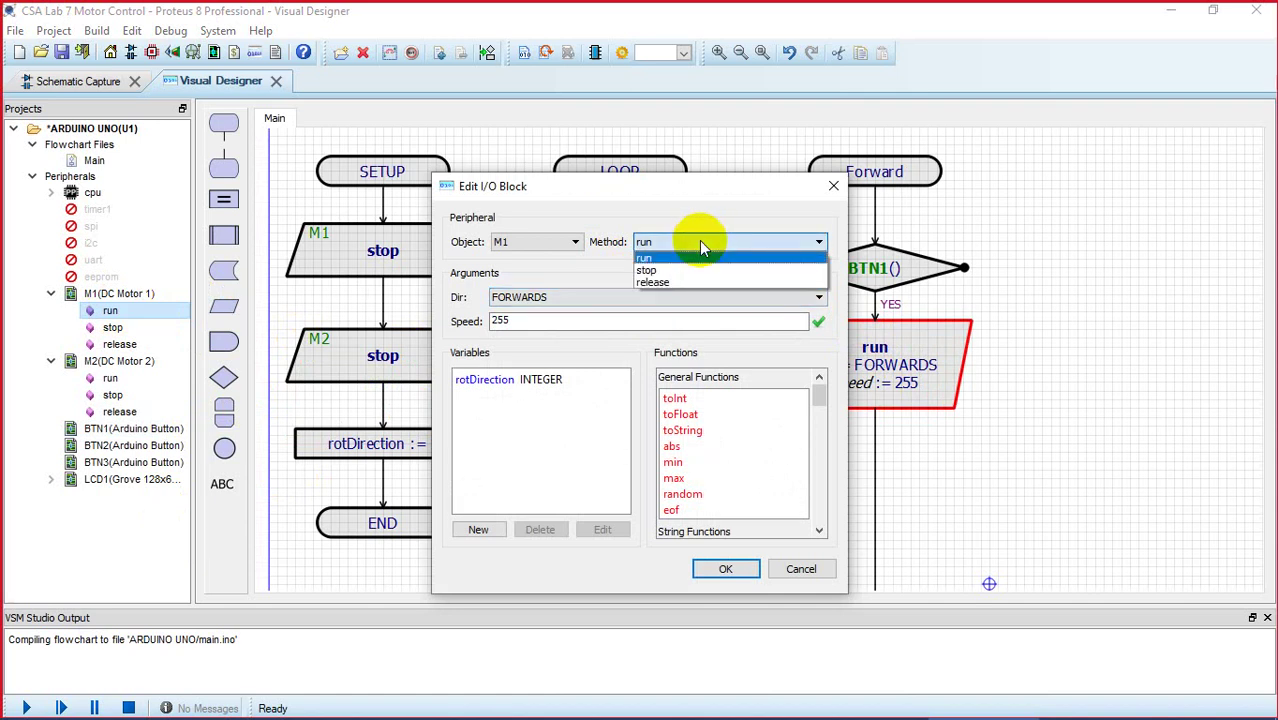
pyautogui.click(716, 218)
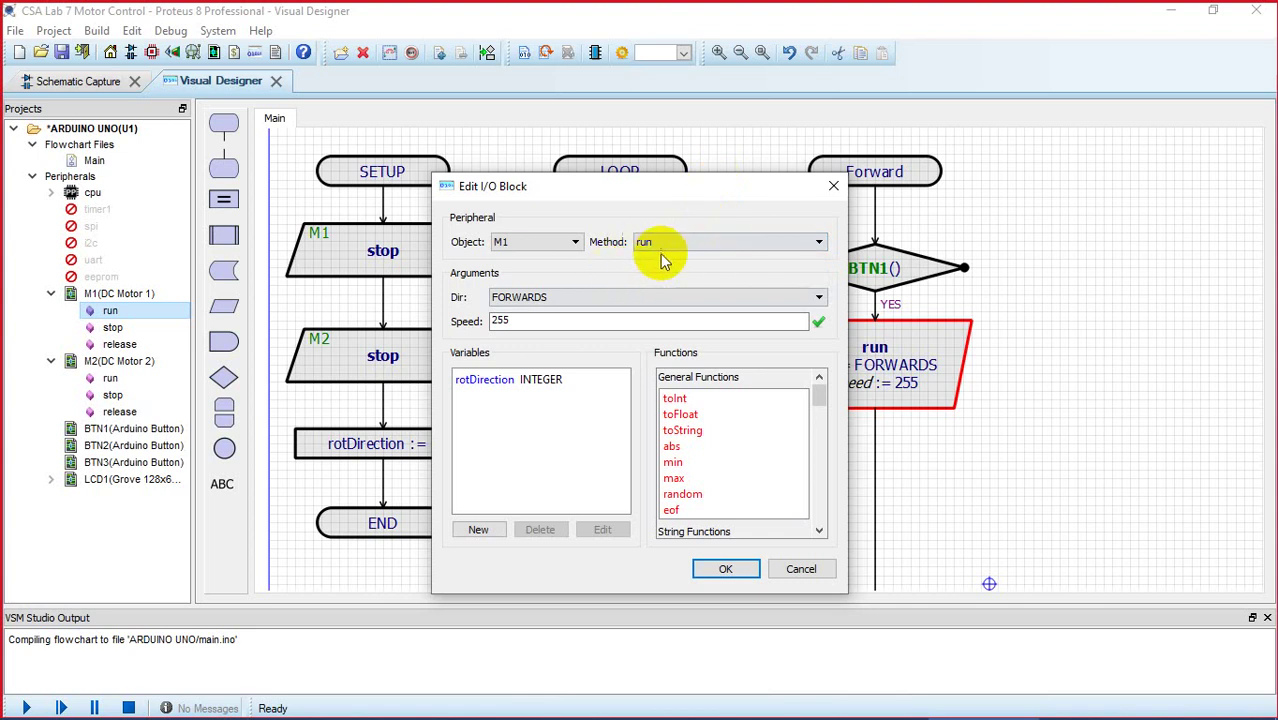
pyautogui.click(537, 318)
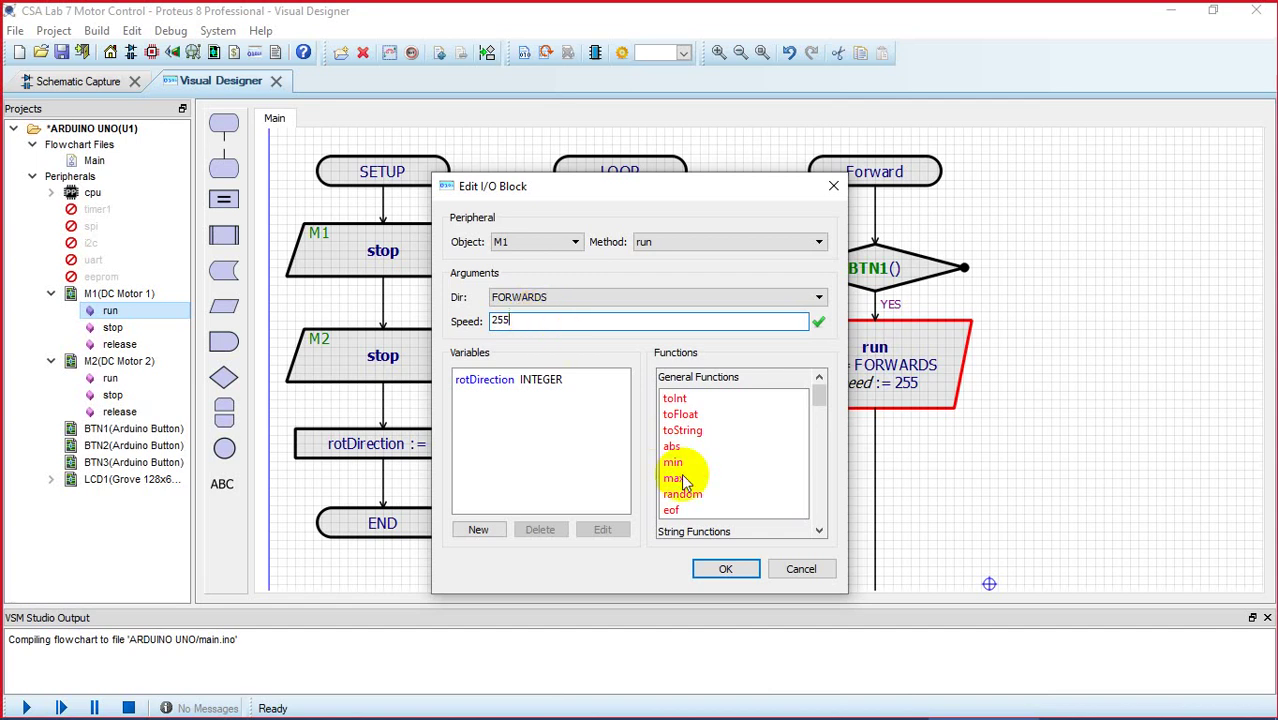
pyautogui.click(727, 571)
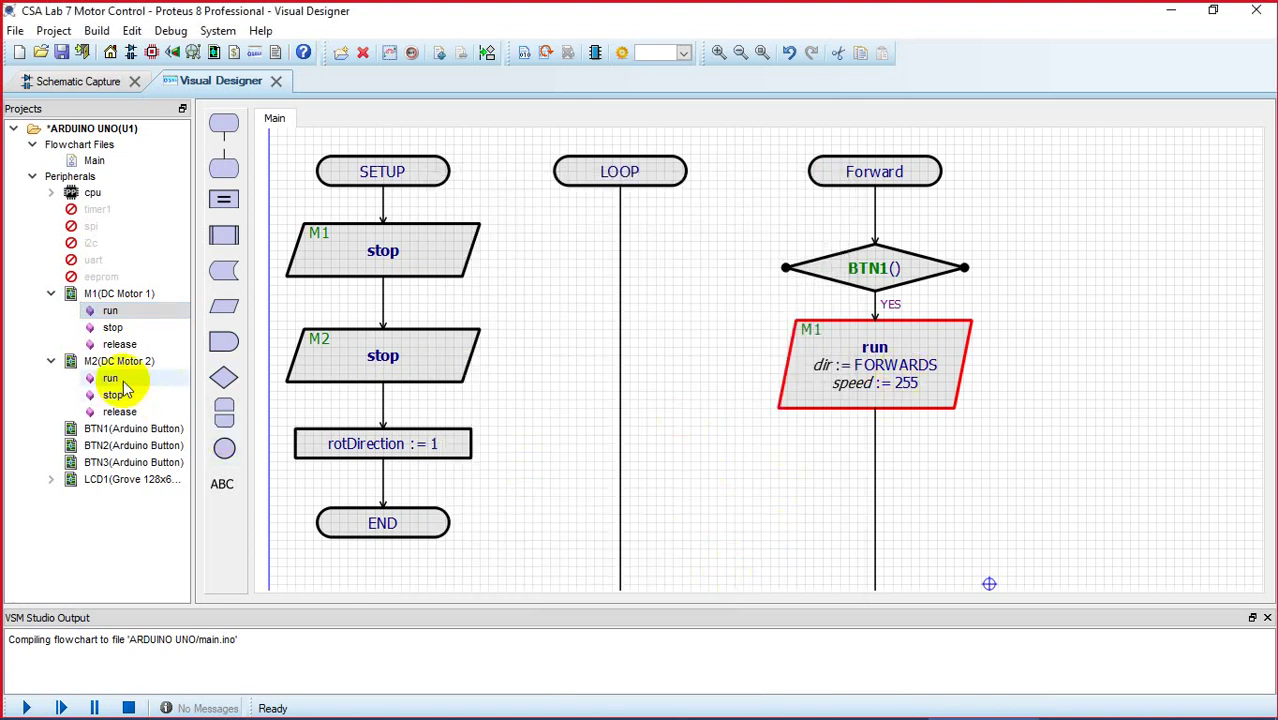
# Step: Insert an M2 run block below the M1 run block and move the Forward routine's END block further down
pyautogui.moveTo(123, 385); pyautogui.dragTo(880, 485)
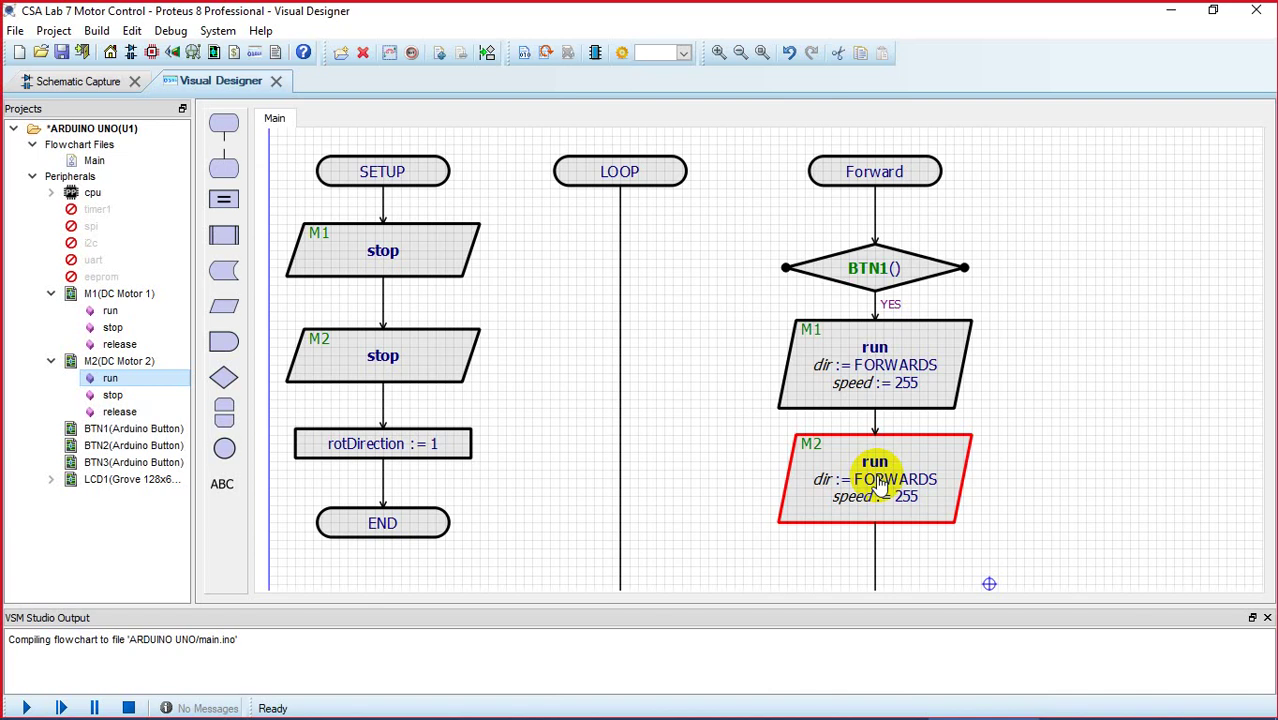
pyautogui.scroll(-2, 877, 482)
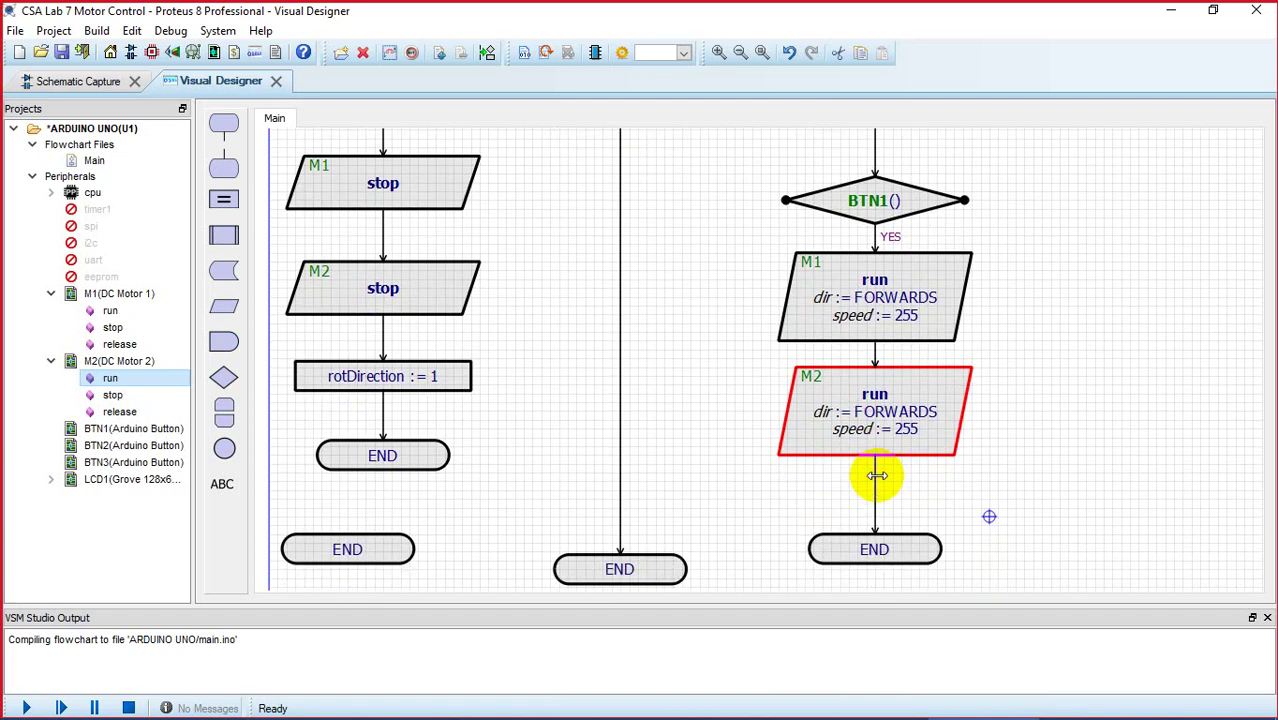
pyautogui.scroll(-1, 877, 476)
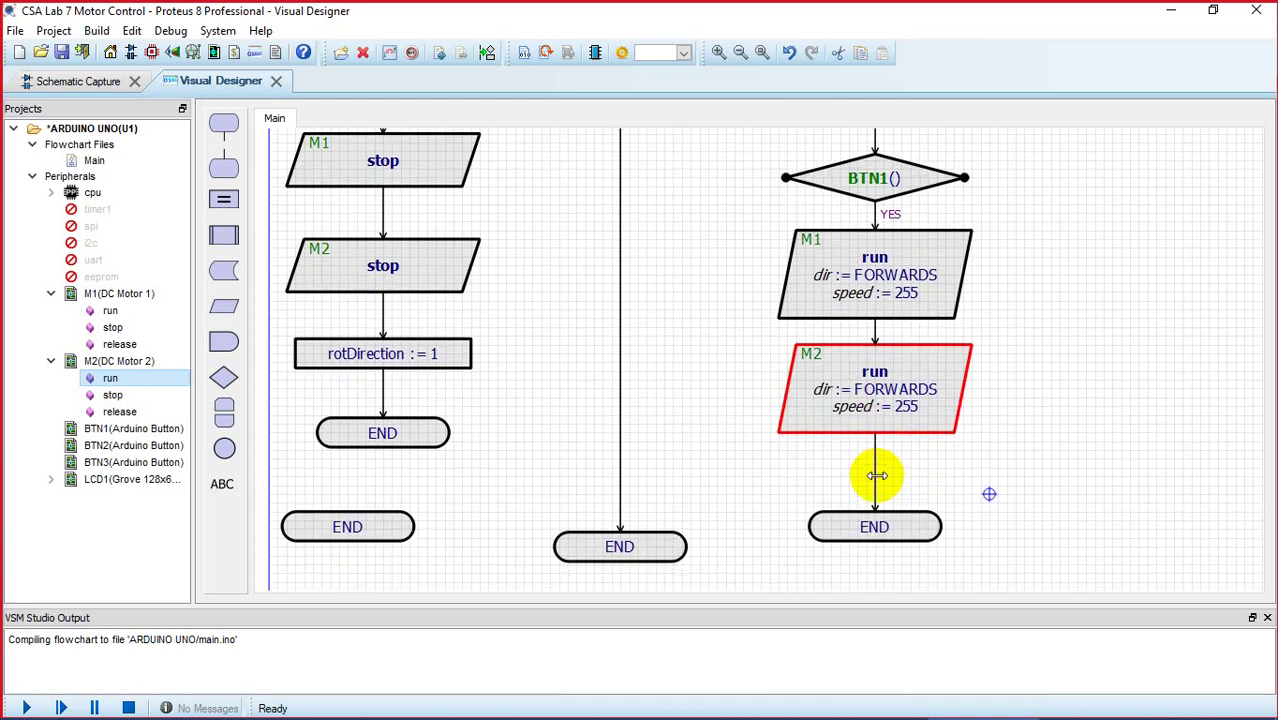
pyautogui.moveTo(870, 526); pyautogui.dragTo(866, 568)
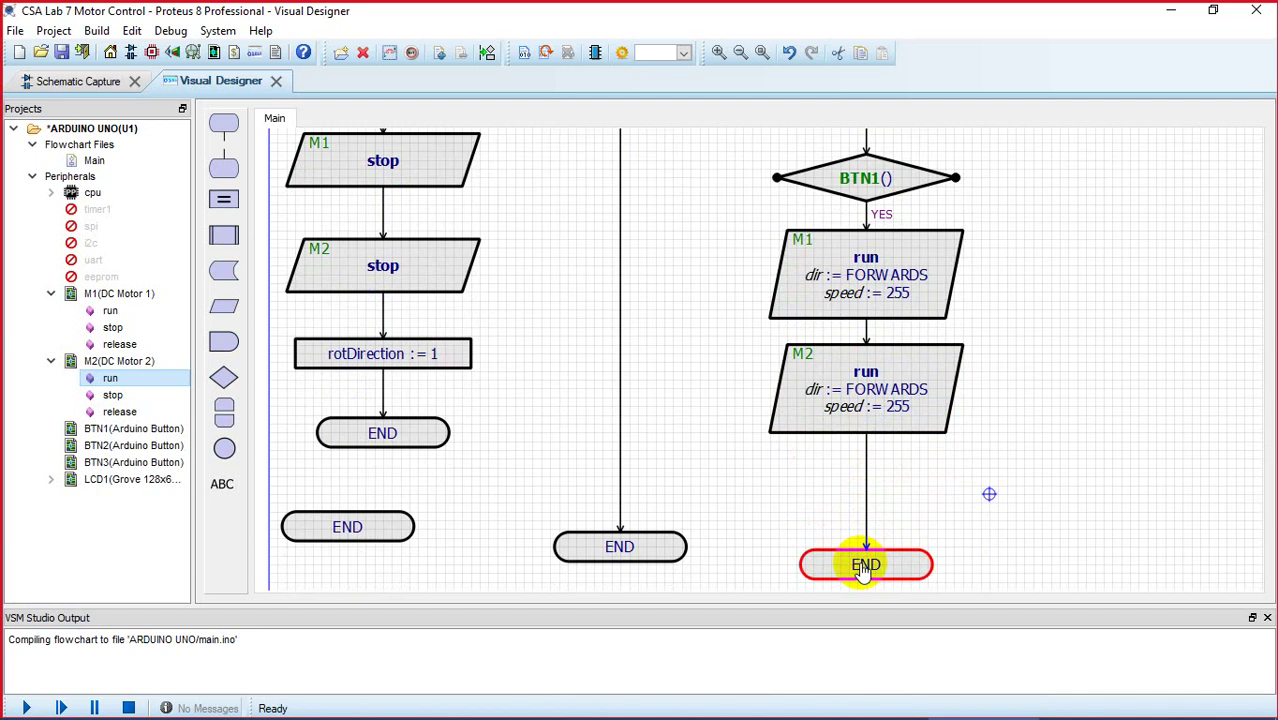
# Step: Delete the stray unconnected END block below the SETUP routine
pyautogui.click(402, 532)
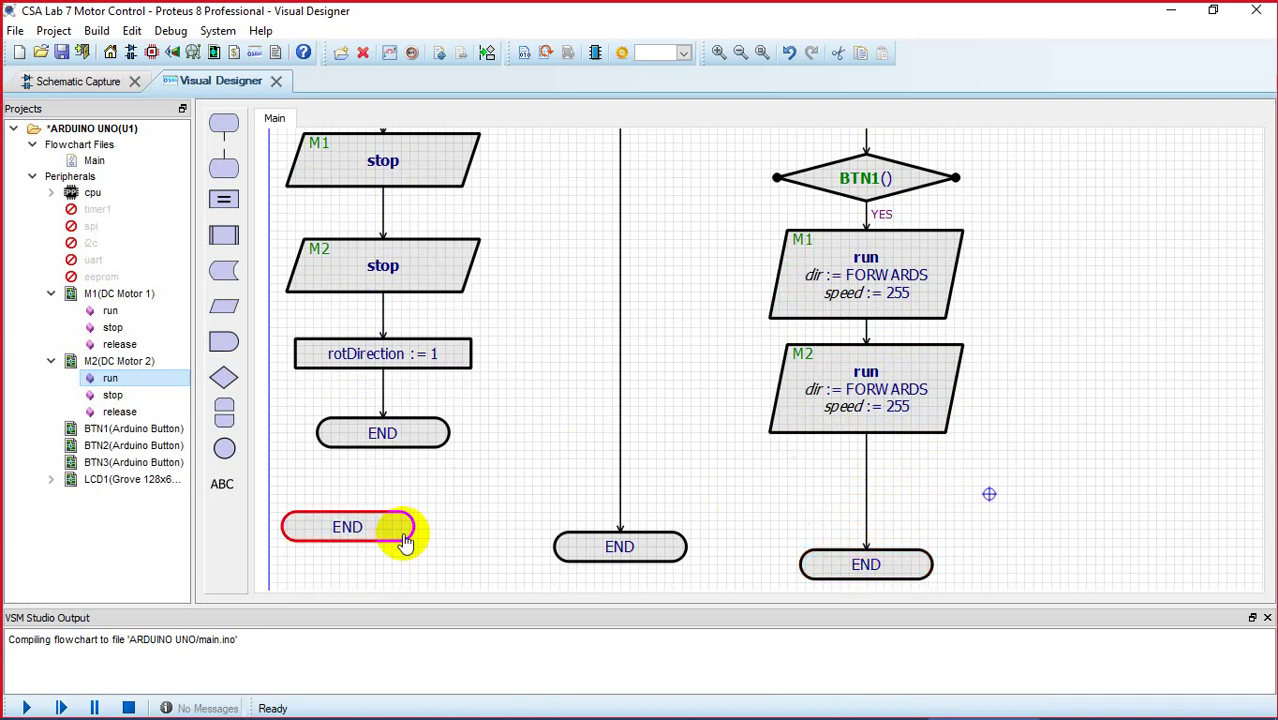
pyautogui.doubleClick(352, 527)
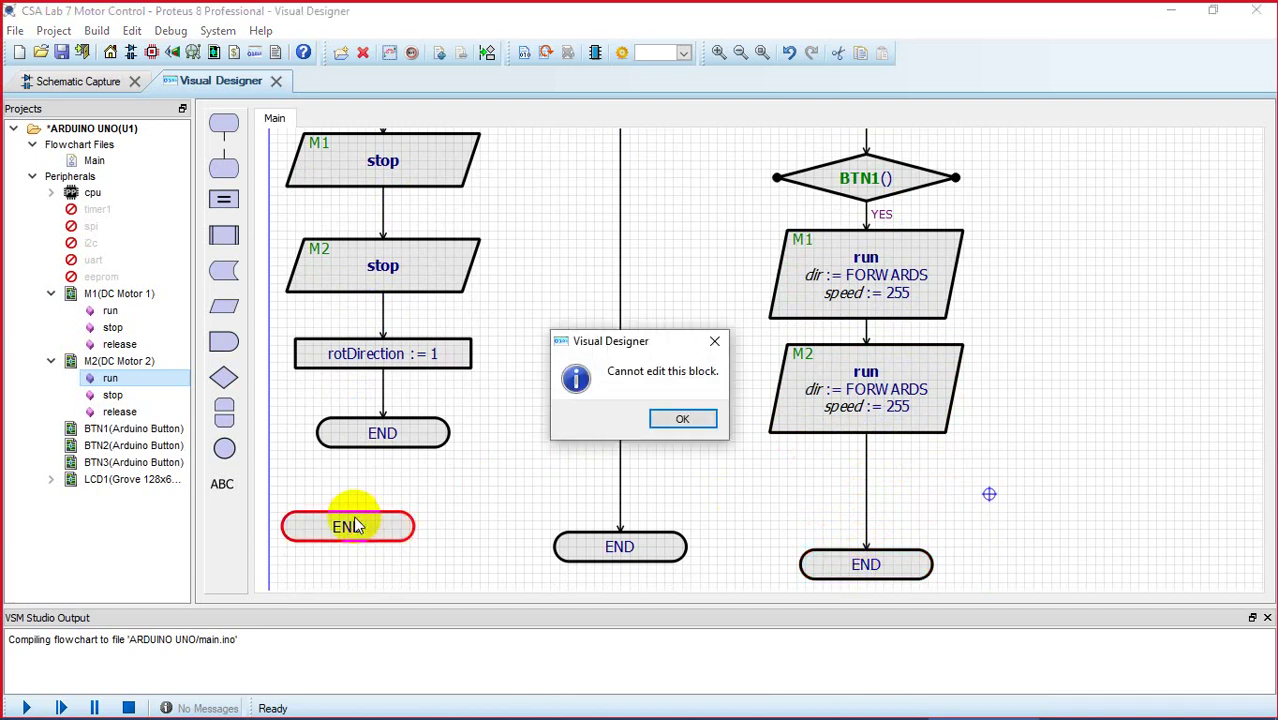
pyautogui.click(677, 419)
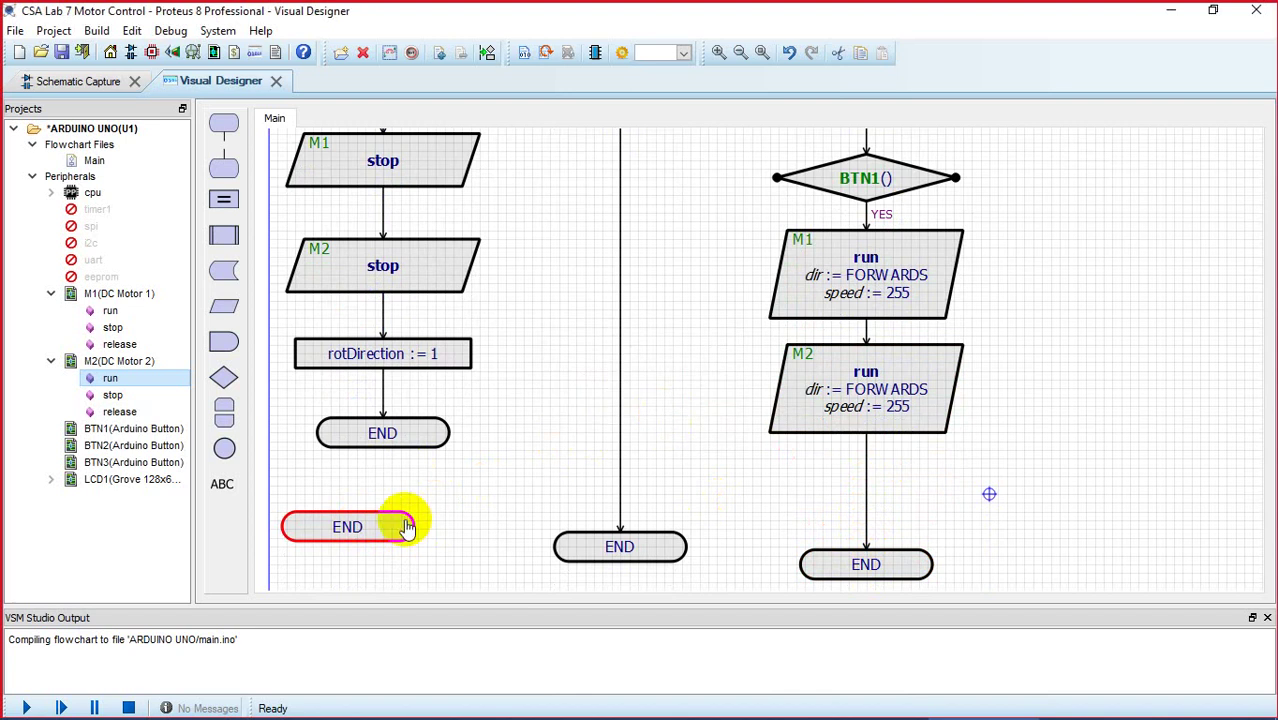
pyautogui.press('Delete')
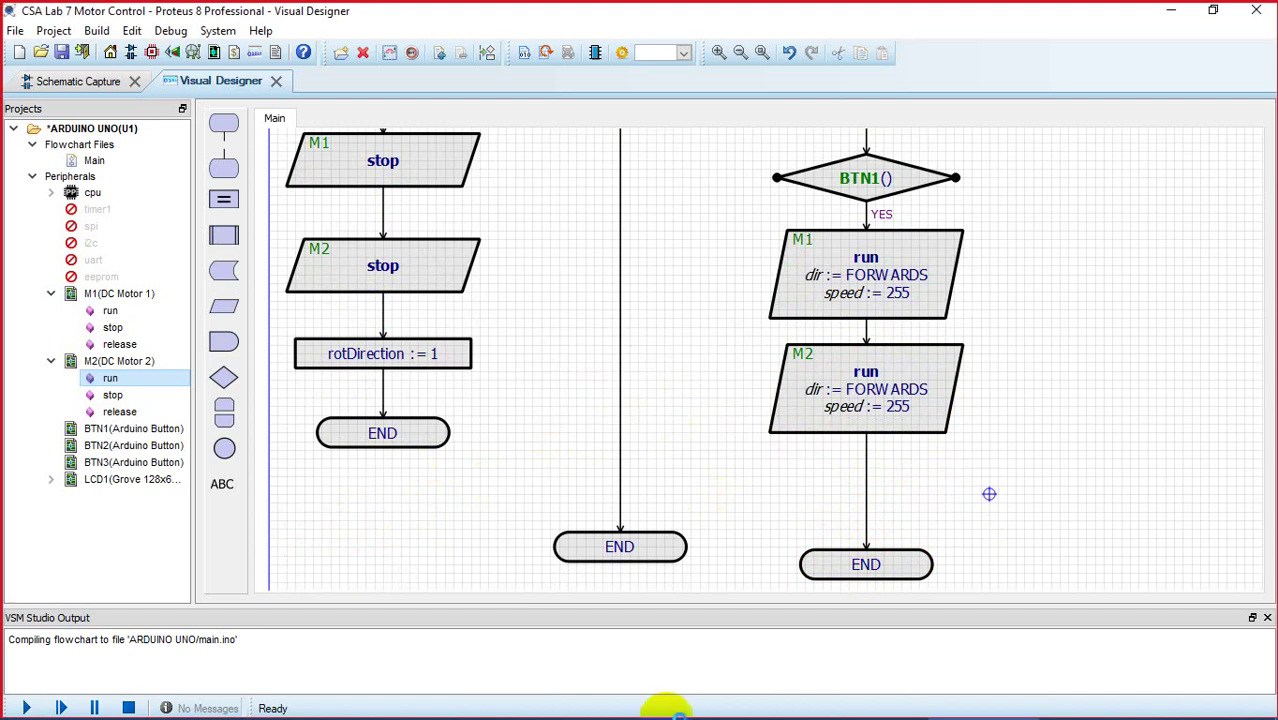
# Step: Consult the Forward flowchart in the LAB 7 Word document and insert an assignment block below the M2 run block in Proteus
pyautogui.moveTo(556, 716)
pyautogui.click(400, 706)
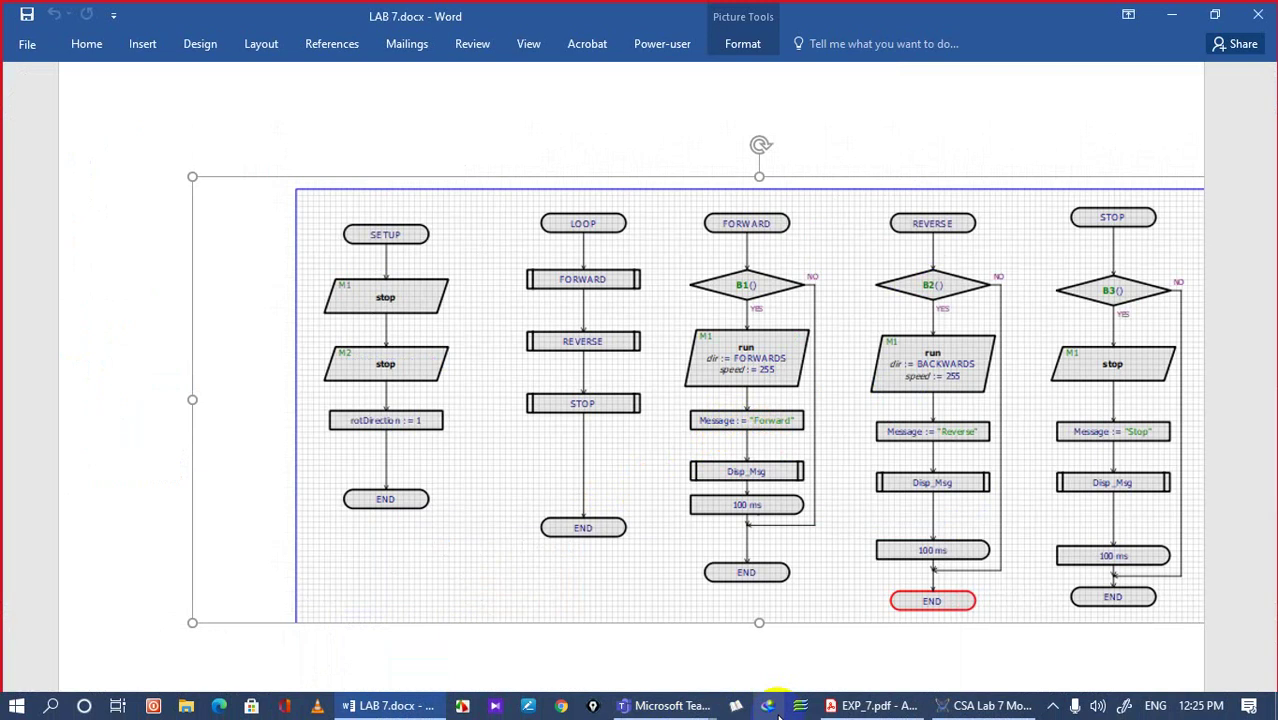
pyautogui.moveTo(882, 707)
pyautogui.click(978, 704)
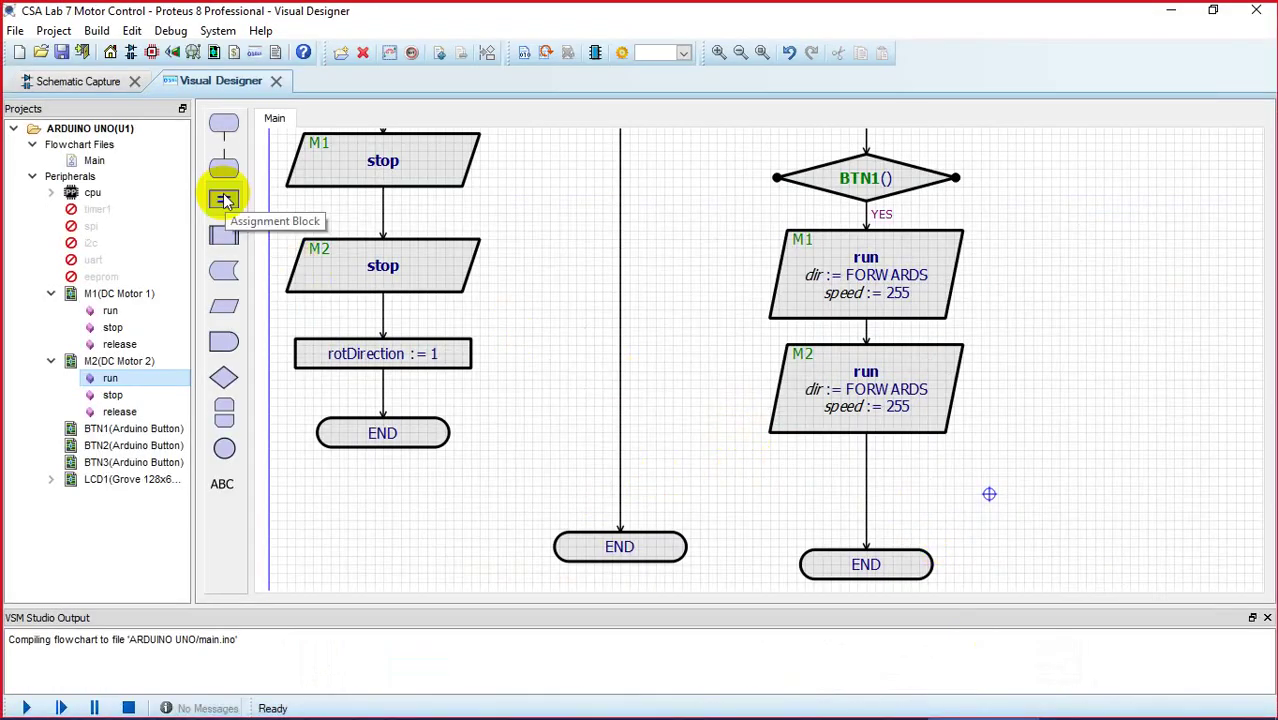
pyautogui.moveTo(224, 199); pyautogui.dragTo(869, 468)
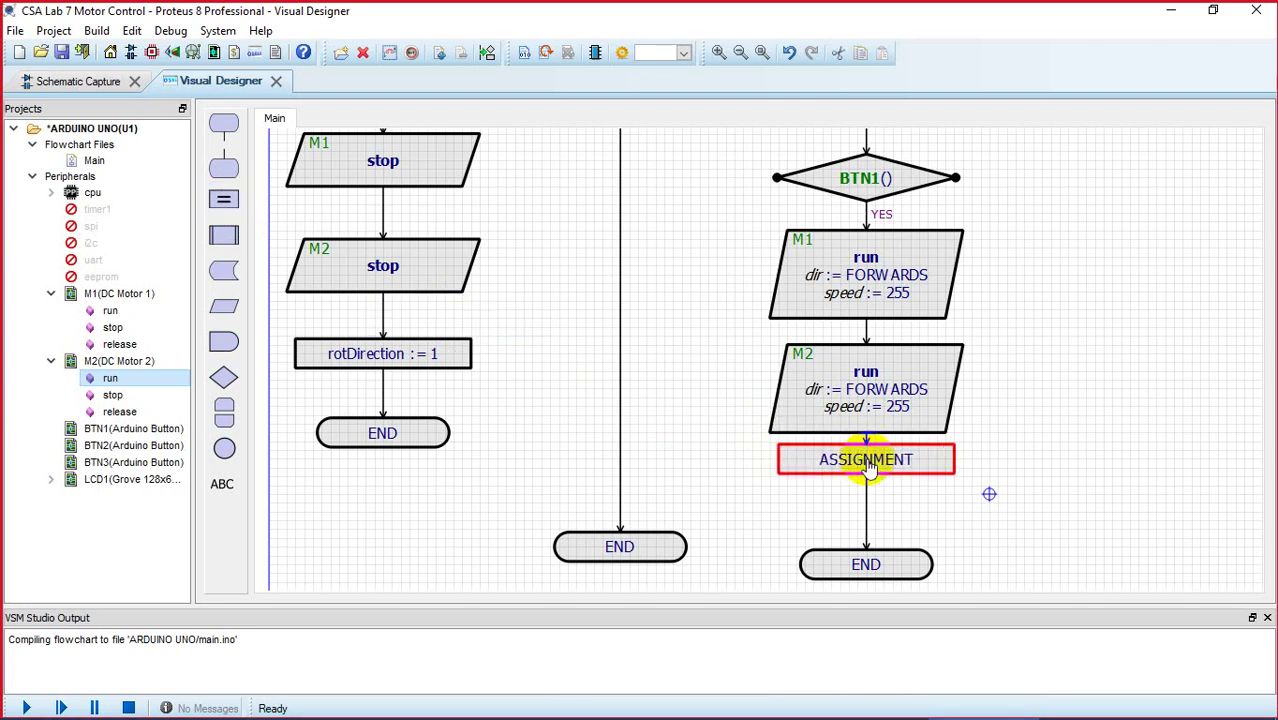
# Step: Create a new STRING variable named message from the Forward routine's assignment block
pyautogui.doubleClick(869, 468)
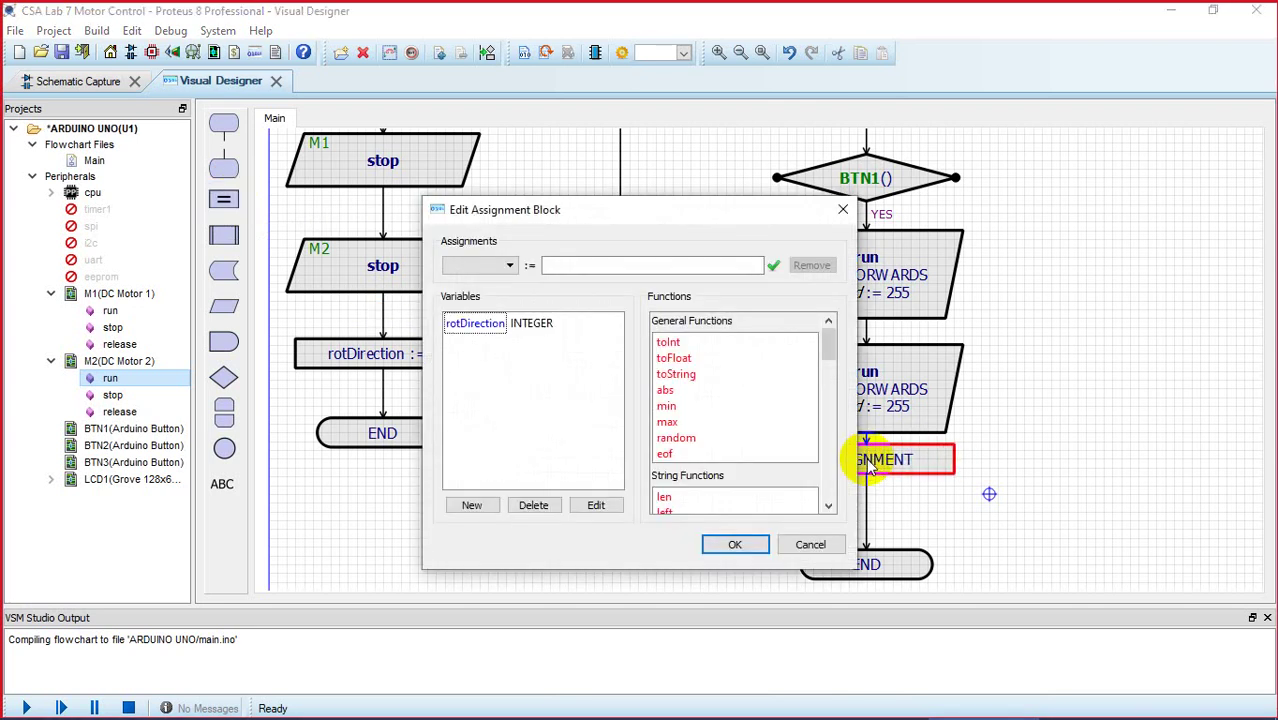
pyautogui.click(485, 510)
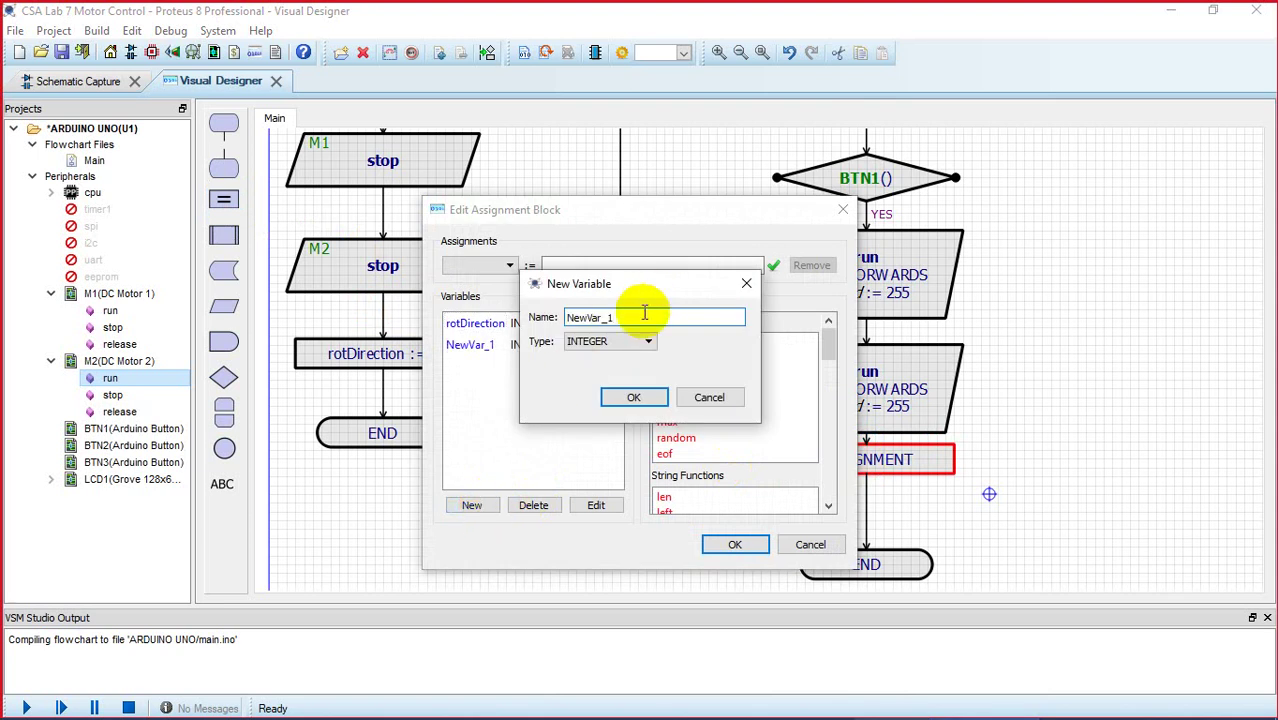
pyautogui.press('BackSpace')
pyautogui.press('BackSpace')
pyautogui.press('BackSpace')
pyautogui.press('BackSpace')
pyautogui.press('BackSpace')
pyautogui.press('BackSpace')
pyautogui.press('BackSpace')
pyautogui.press('BackSpace')
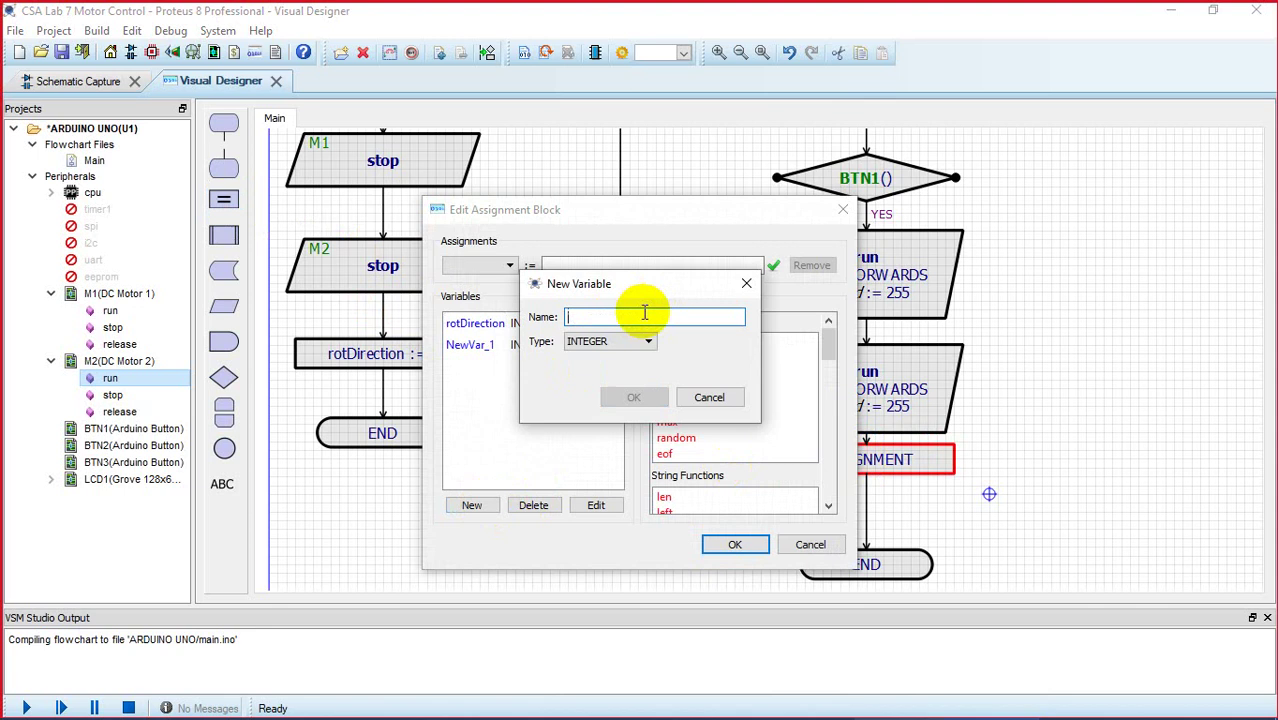
pyautogui.write('messa')
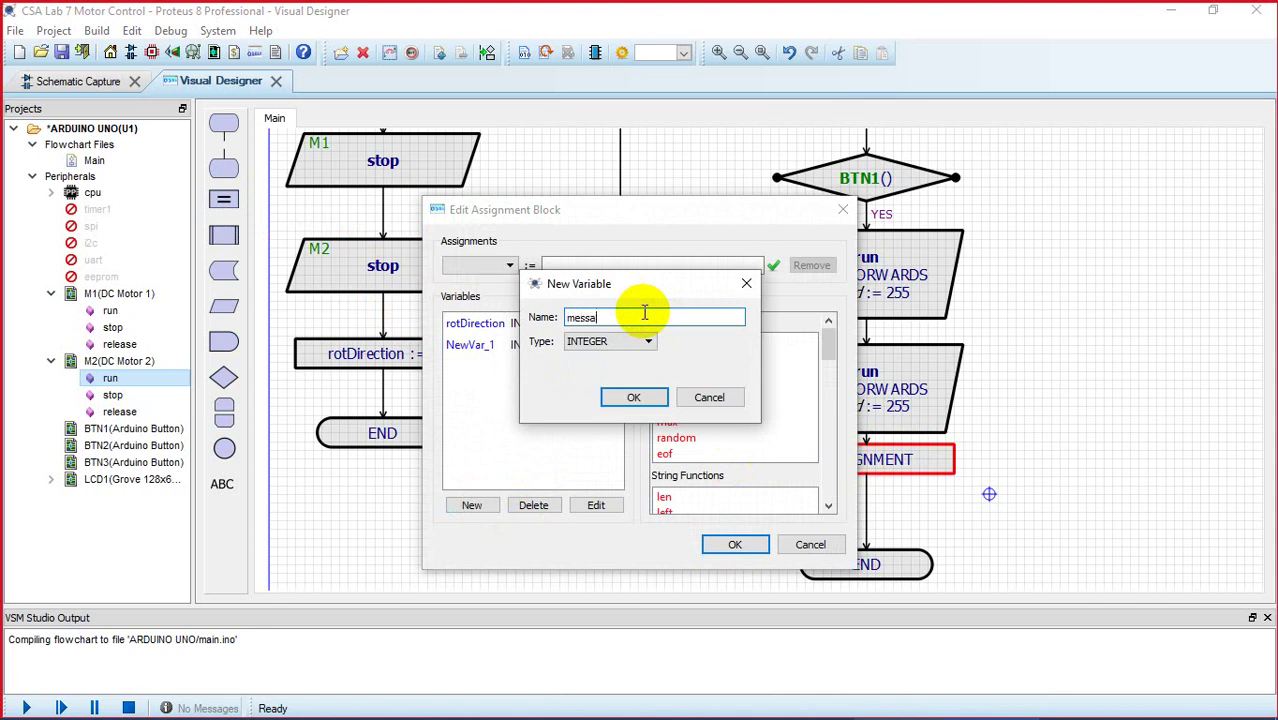
pyautogui.write('ge')
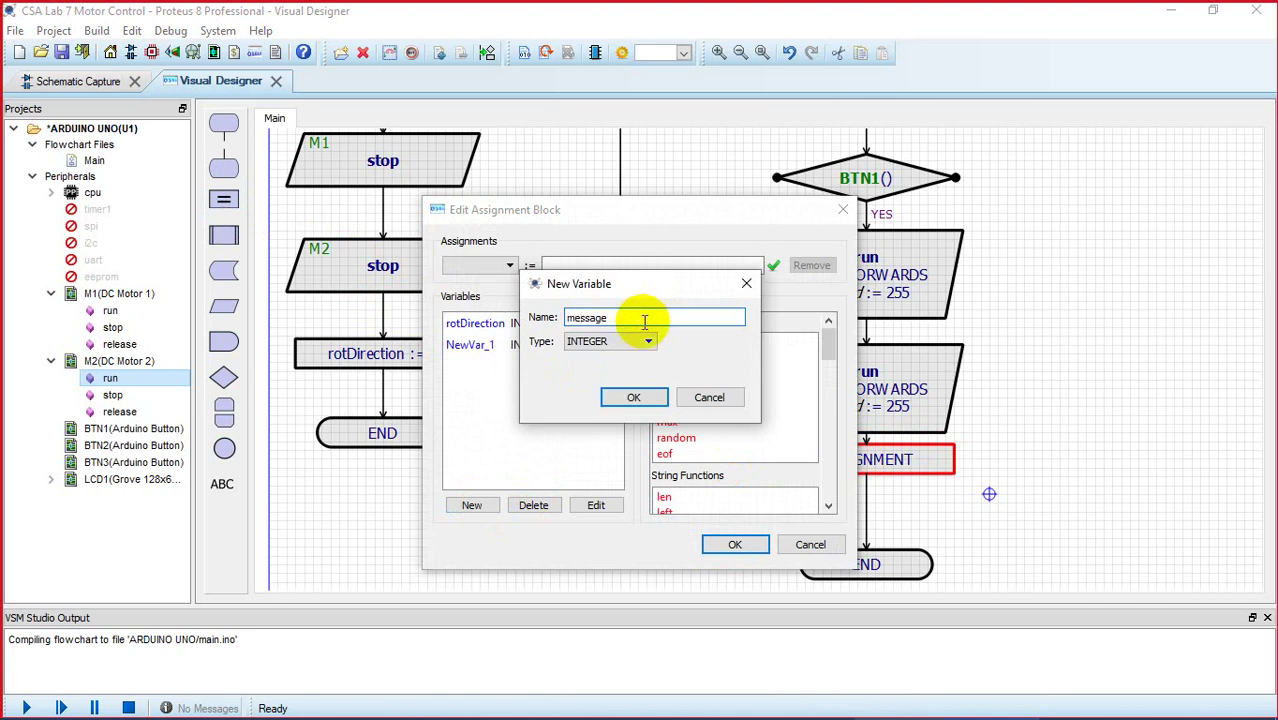
pyautogui.click(647, 342)
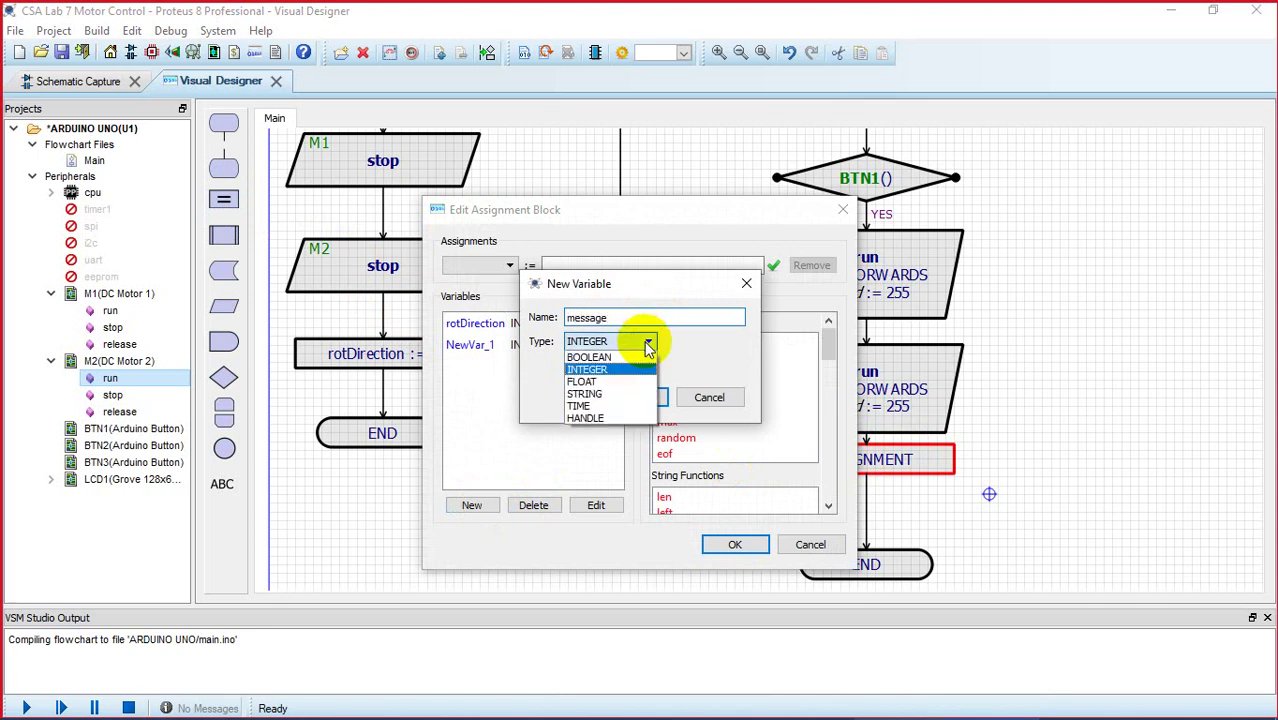
pyautogui.click(617, 396)
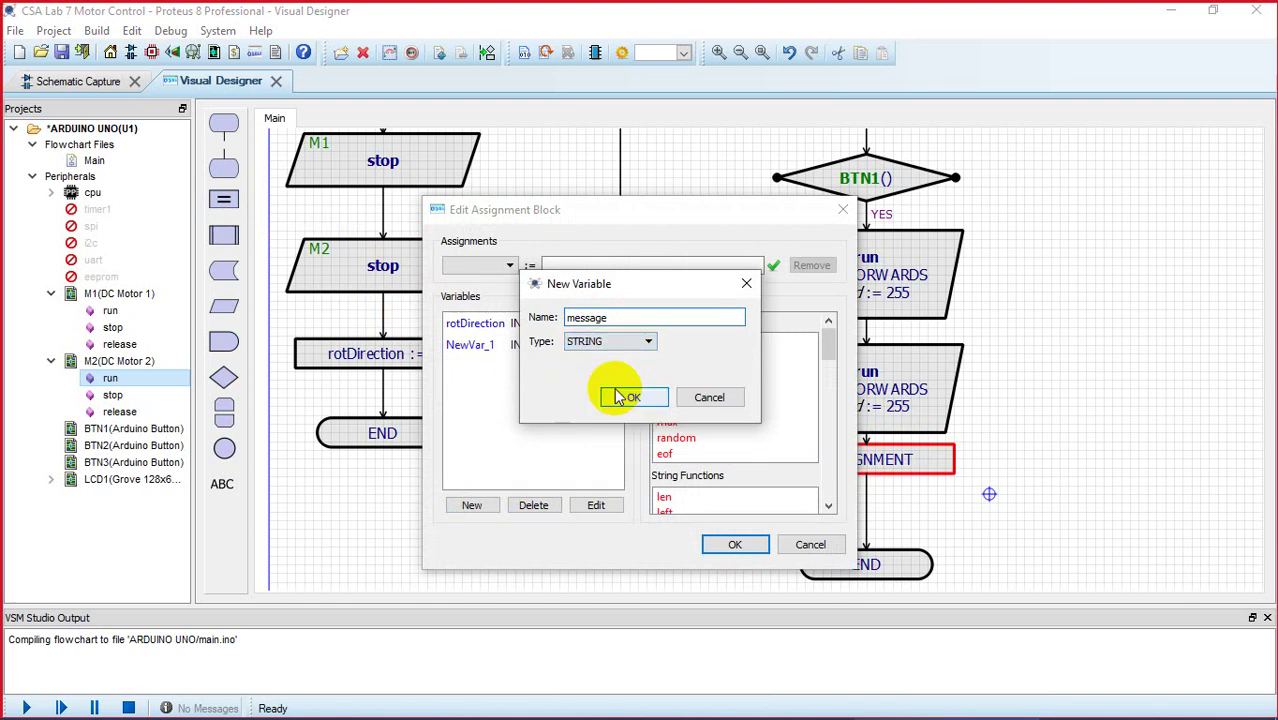
pyautogui.click(620, 398)
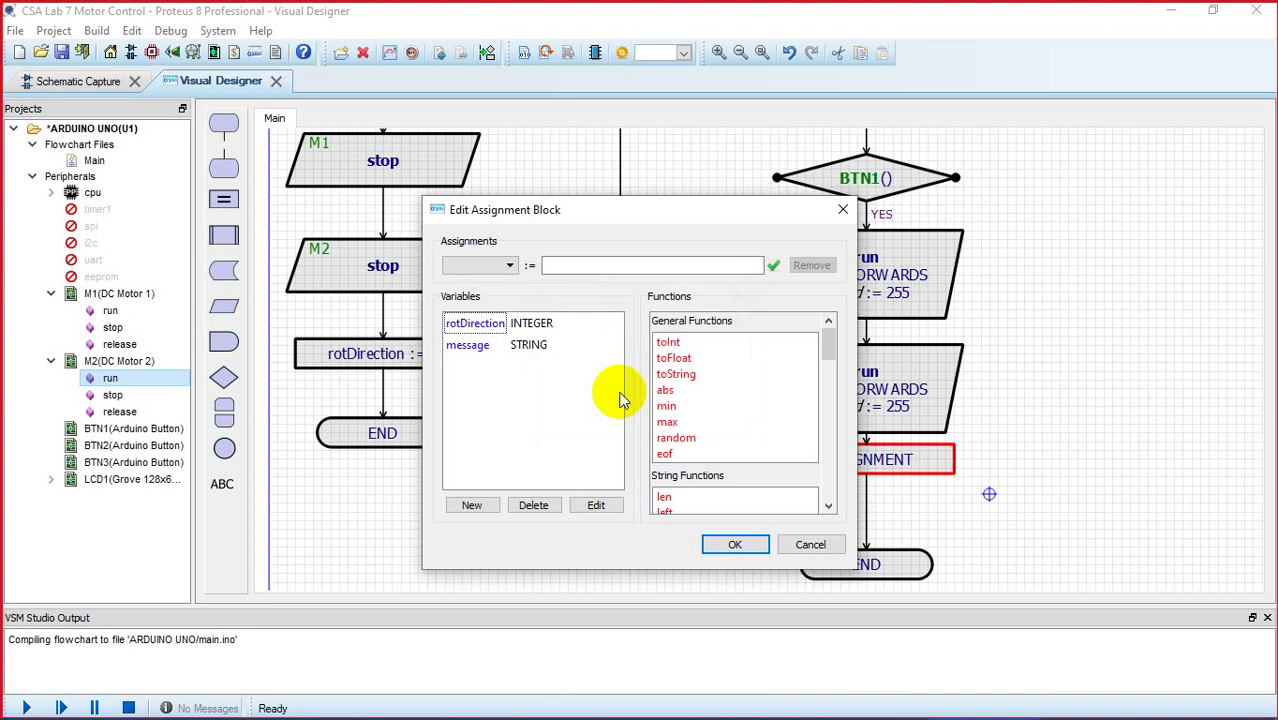
# Step: Assign the text "Forward" to the message variable in the Forward routine's assignment block
pyautogui.click(730, 545)
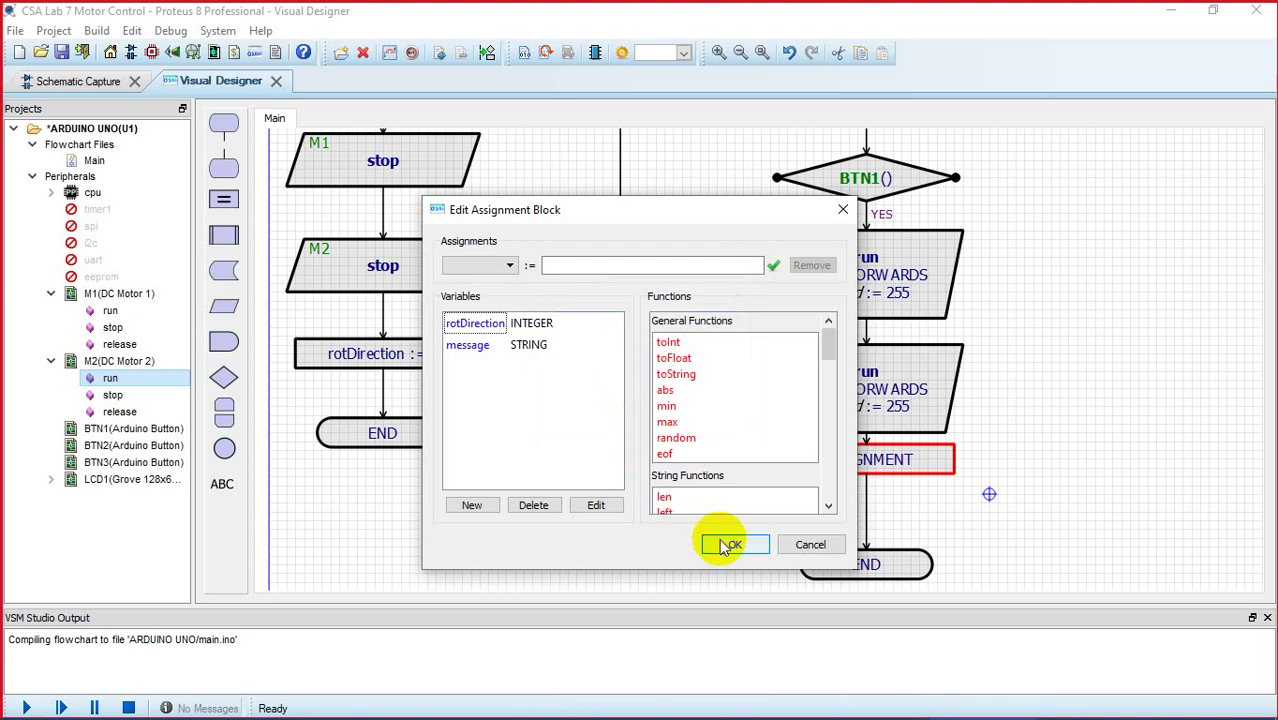
pyautogui.click(510, 265)
pyautogui.click(488, 293)
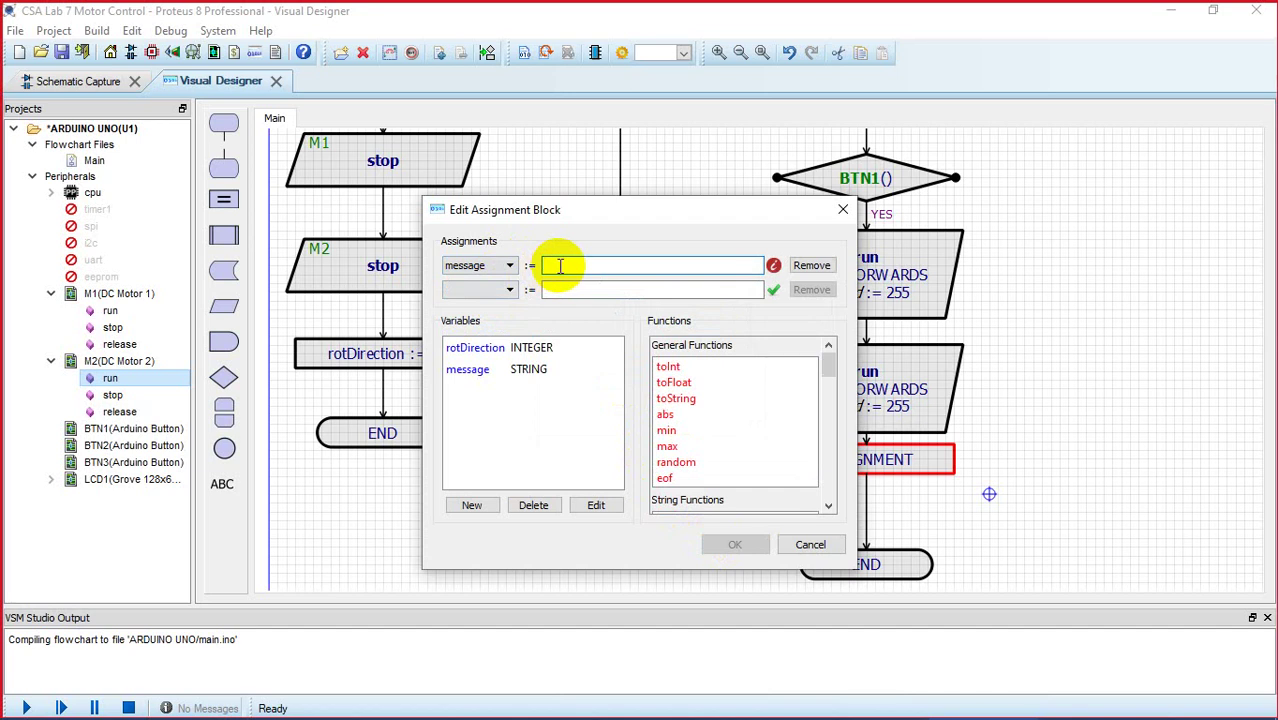
pyautogui.write('"Forward"')
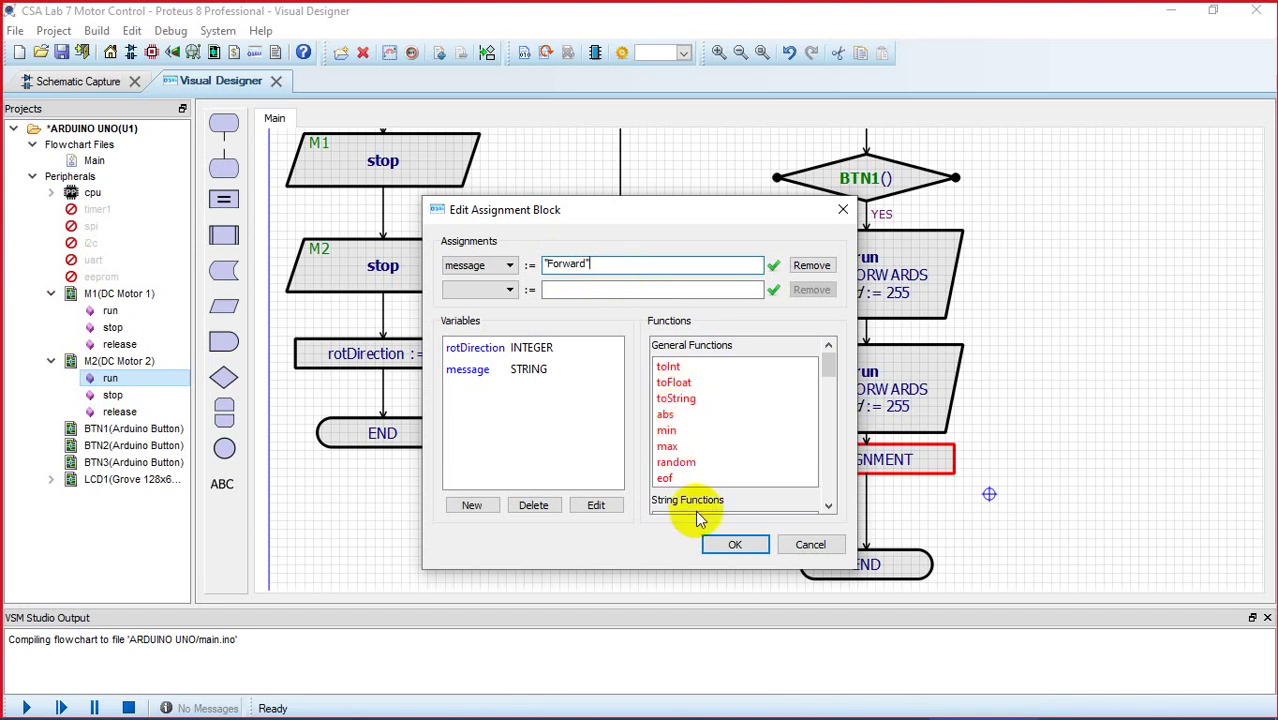
pyautogui.click(734, 545)
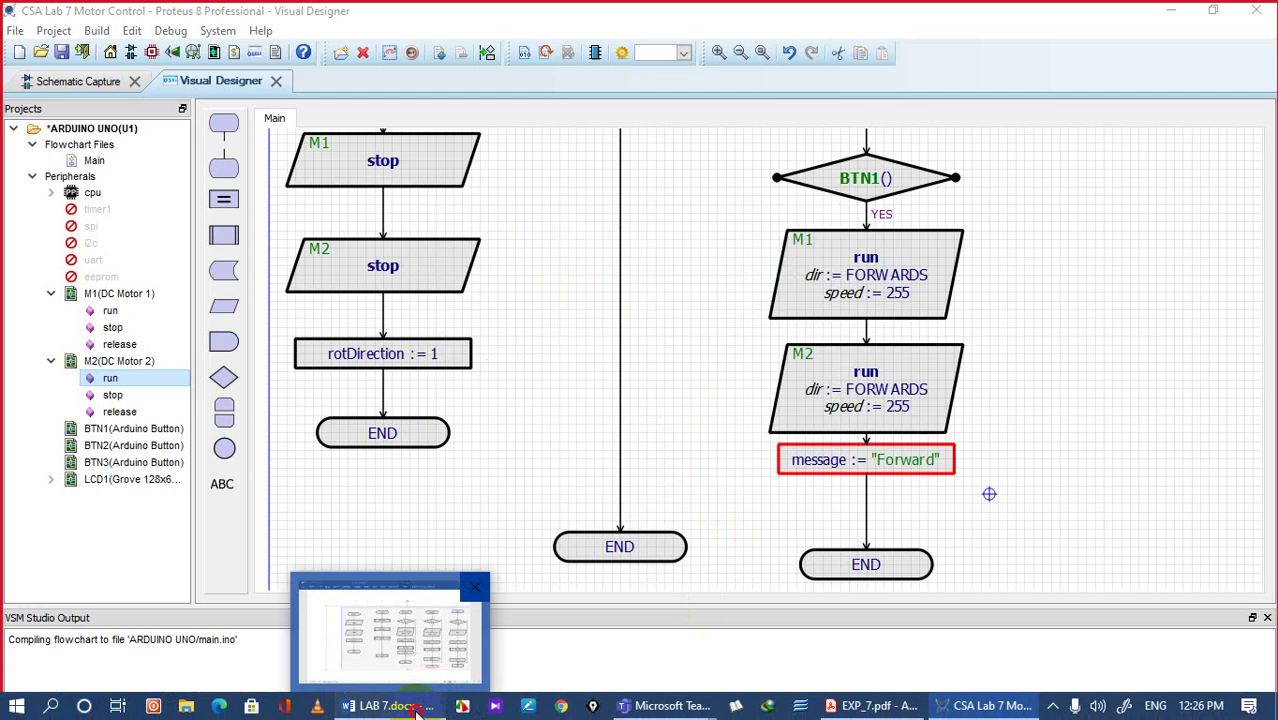
# Step: Consult the Disp_Msg flowchart in the LAB 7 Word document and add a new sheet to the Proteus project's flowchart files
pyautogui.click(415, 708)
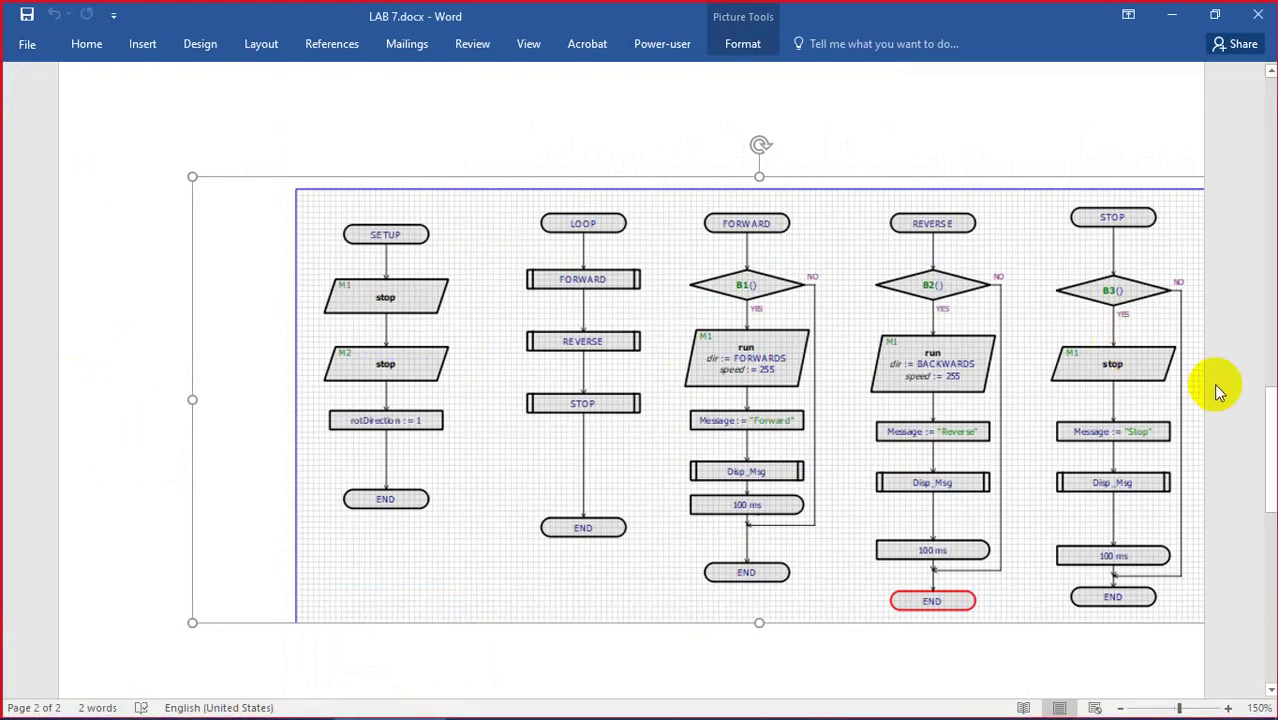
pyautogui.moveTo(1262, 428); pyautogui.dragTo(1268, 568)
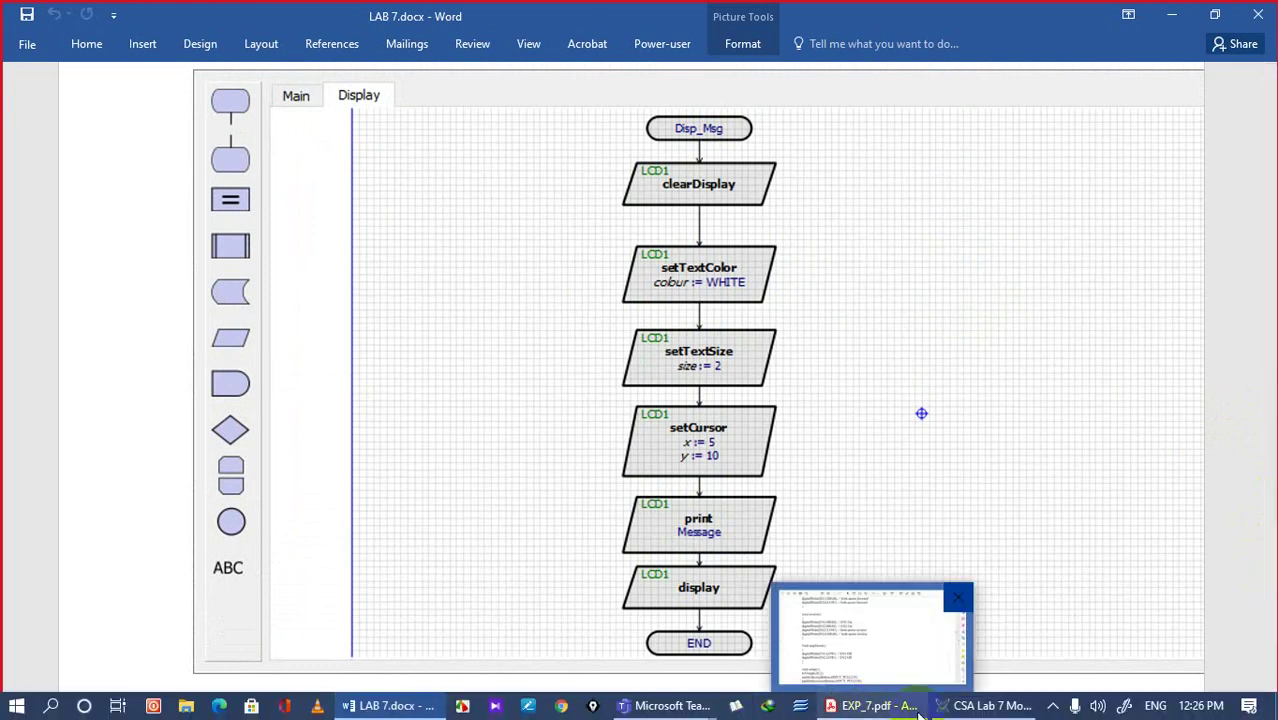
pyautogui.click(956, 707)
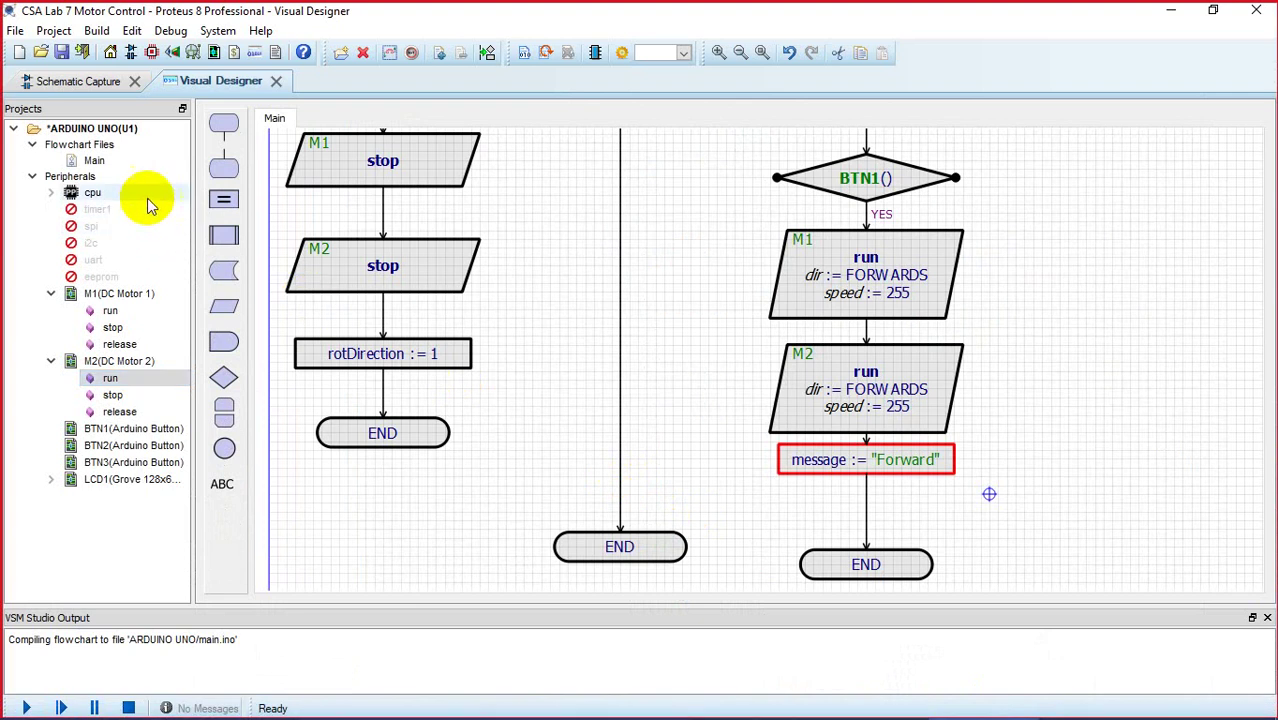
pyautogui.rightClick(114, 148)
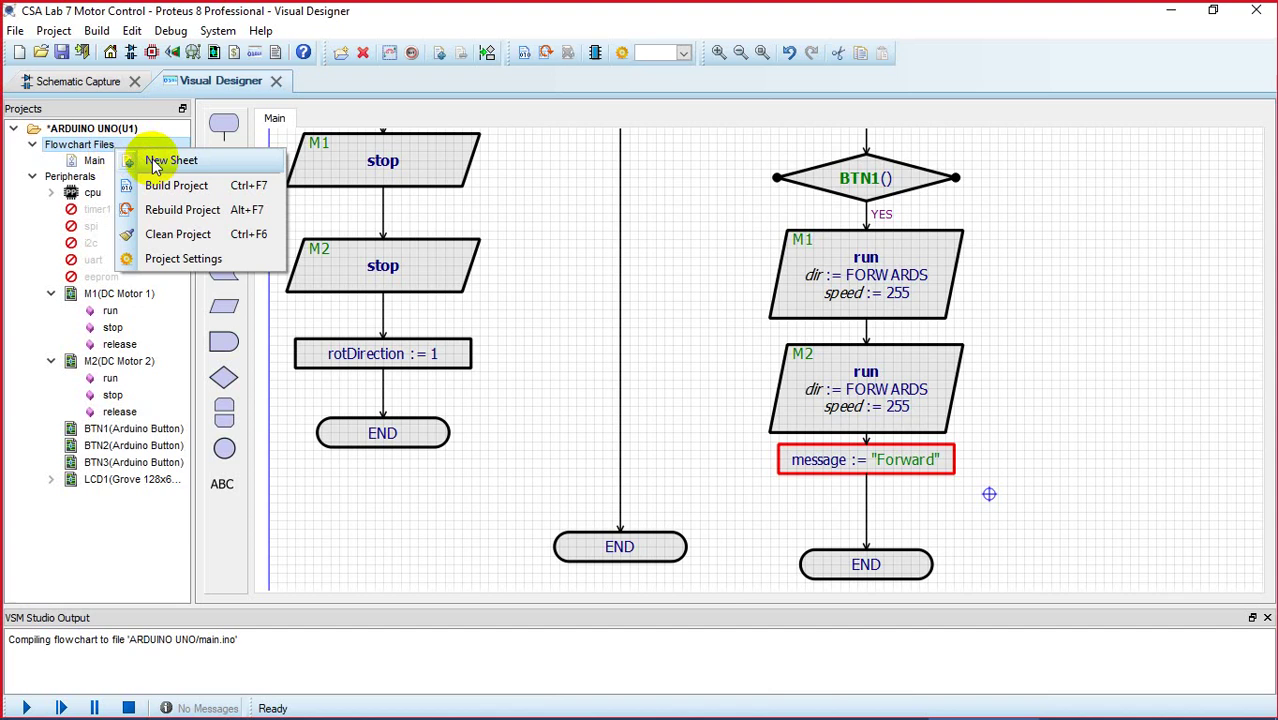
pyautogui.click(87, 143)
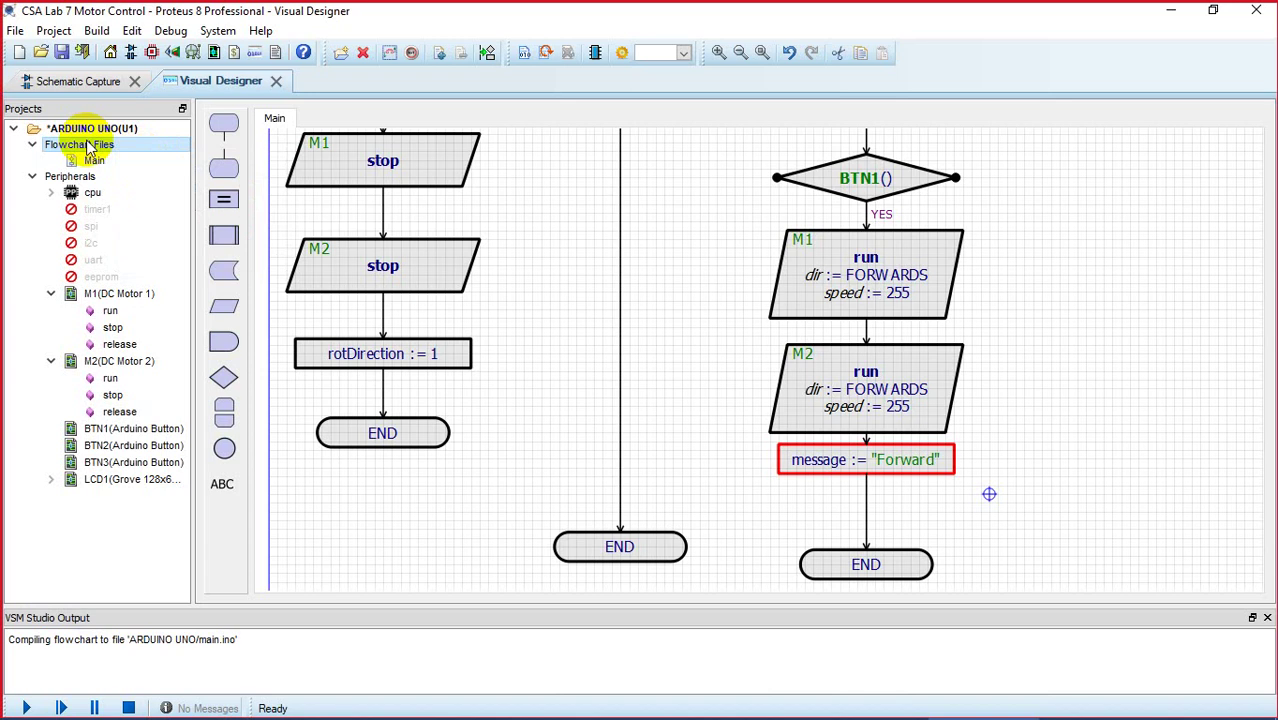
pyautogui.rightClick(128, 148)
pyautogui.click(128, 157)
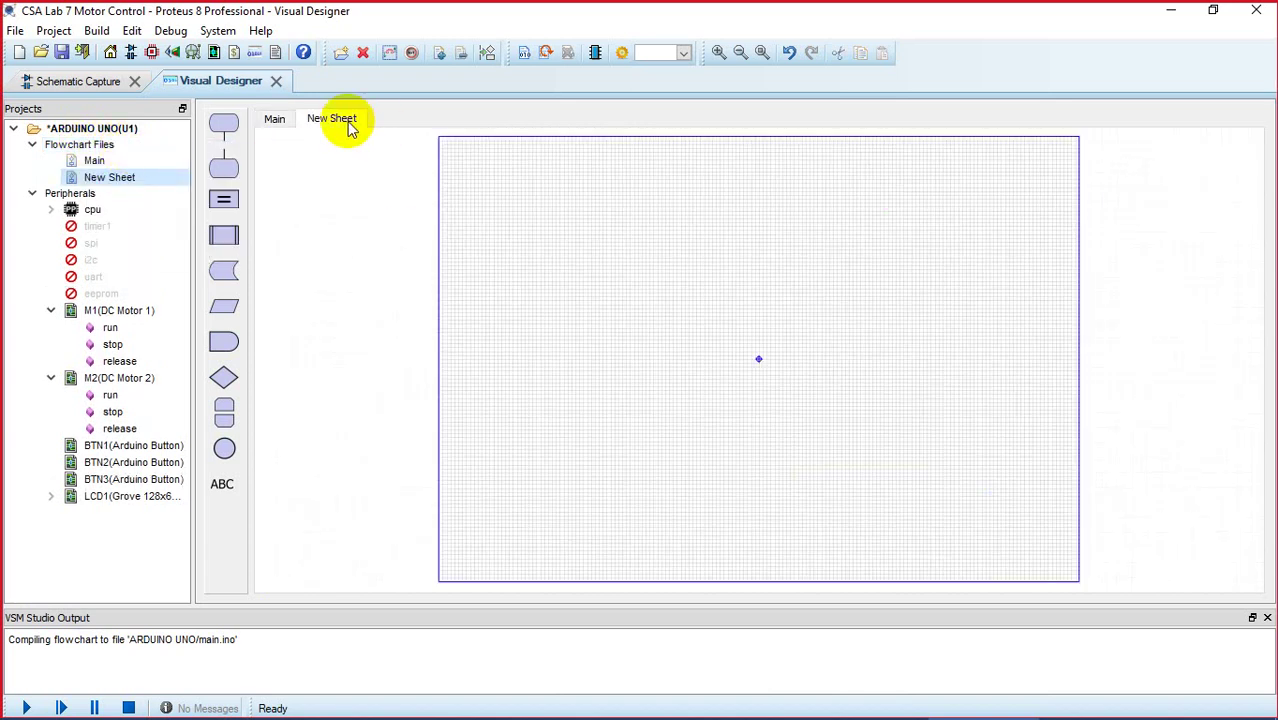
# Step: Rename the new flowchart sheet as Display
pyautogui.rightClick(152, 179)
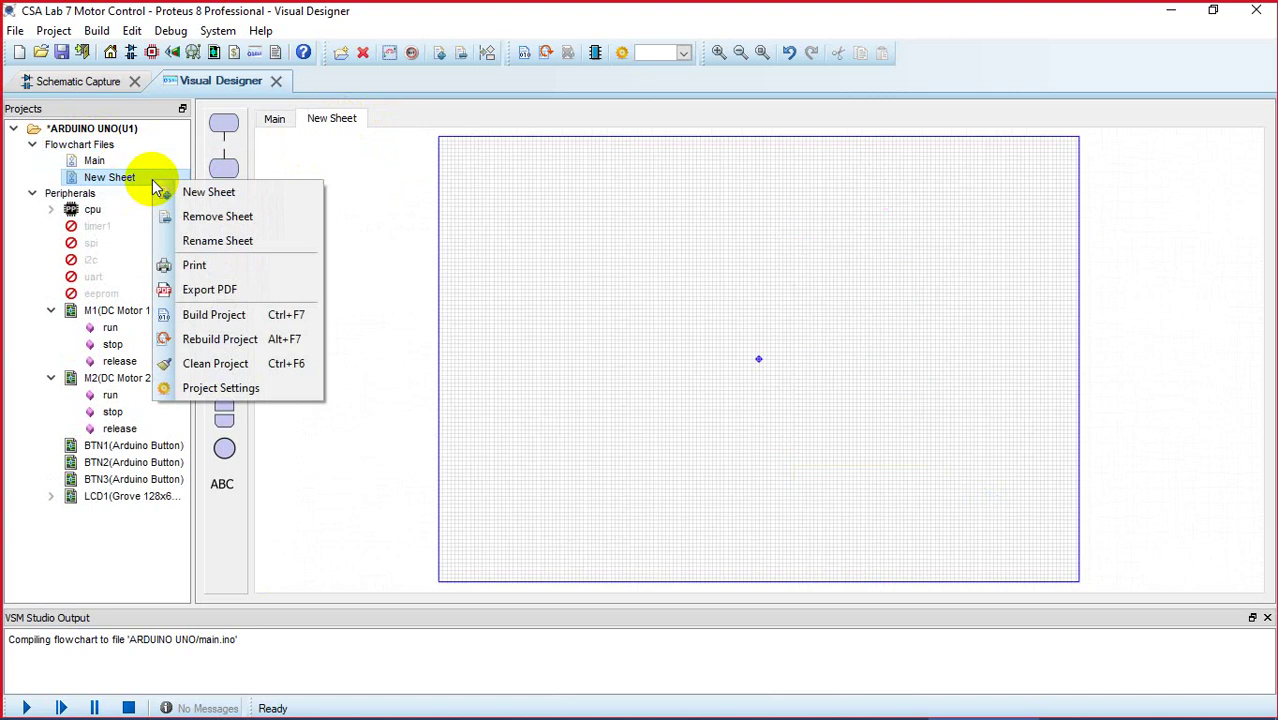
pyautogui.click(183, 240)
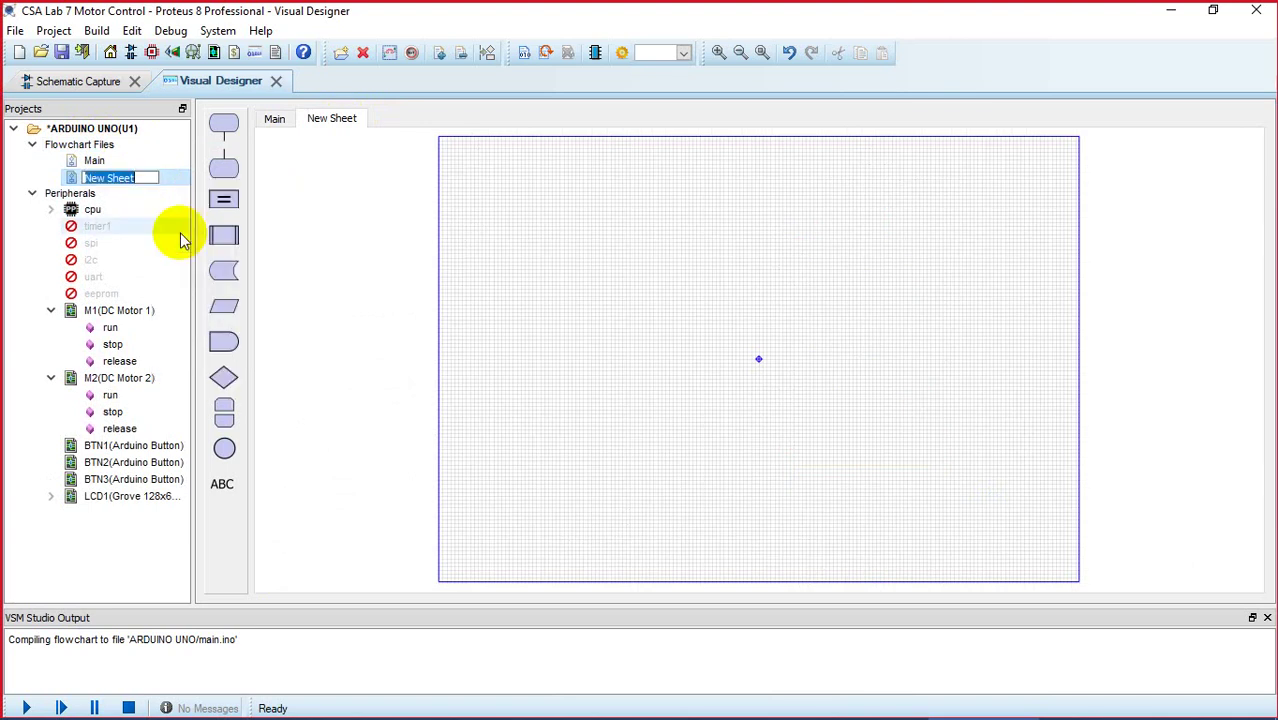
pyautogui.write('D')
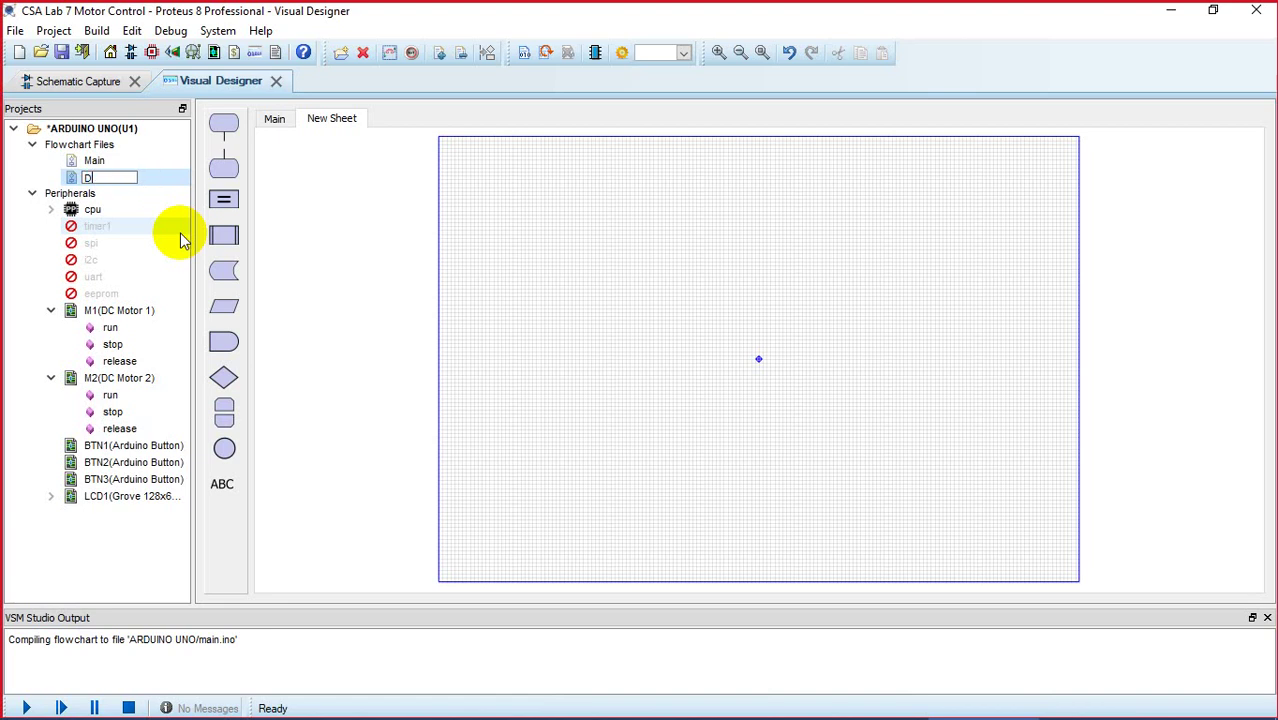
pyautogui.write('isplay')
pyautogui.click(455, 288)
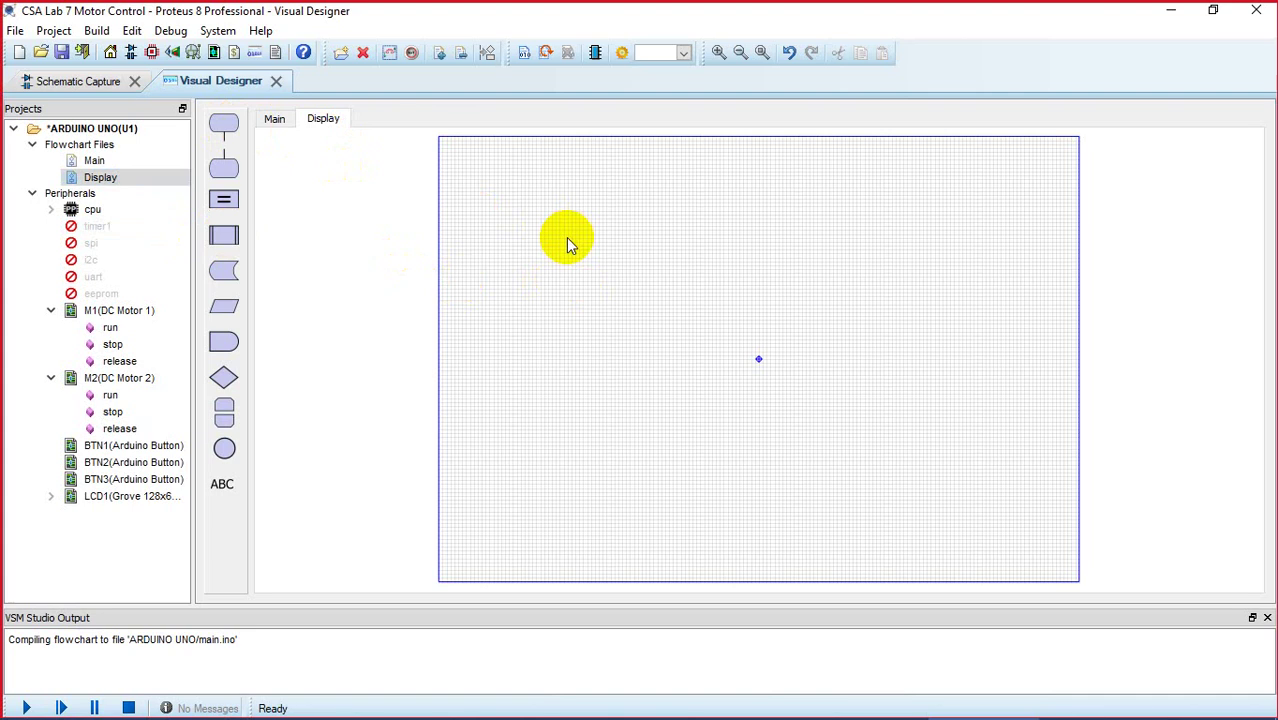
# Step: Place an event block near the top of the Display sheet and name it Disp_Msg
pyautogui.moveTo(223, 123); pyautogui.dragTo(720, 183)
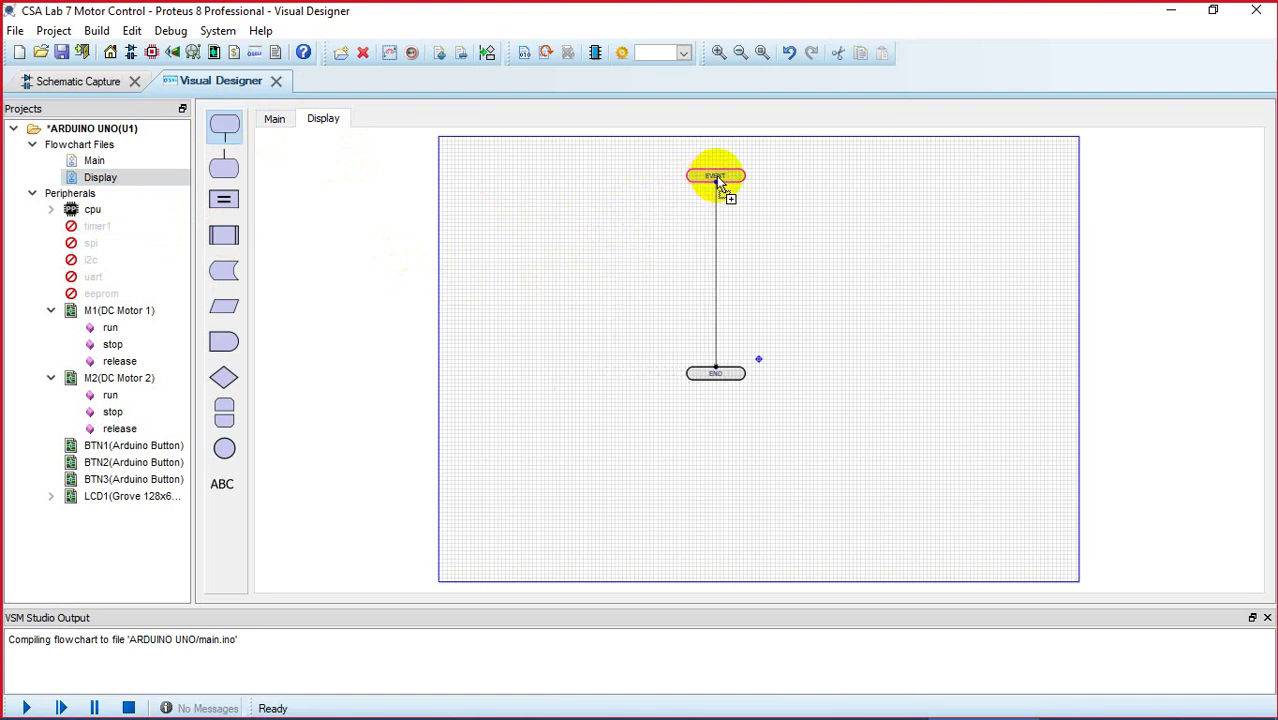
pyautogui.click(718, 52)
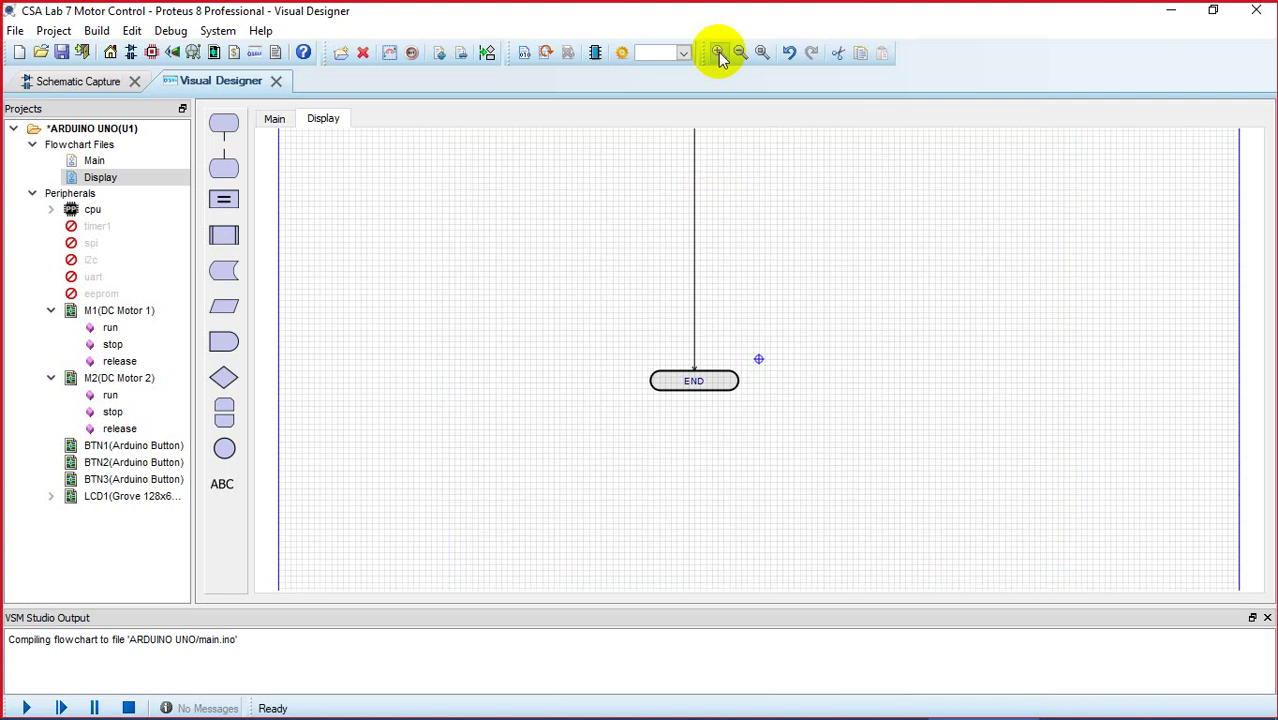
pyautogui.click(718, 52)
pyautogui.scroll(10, 718, 52)
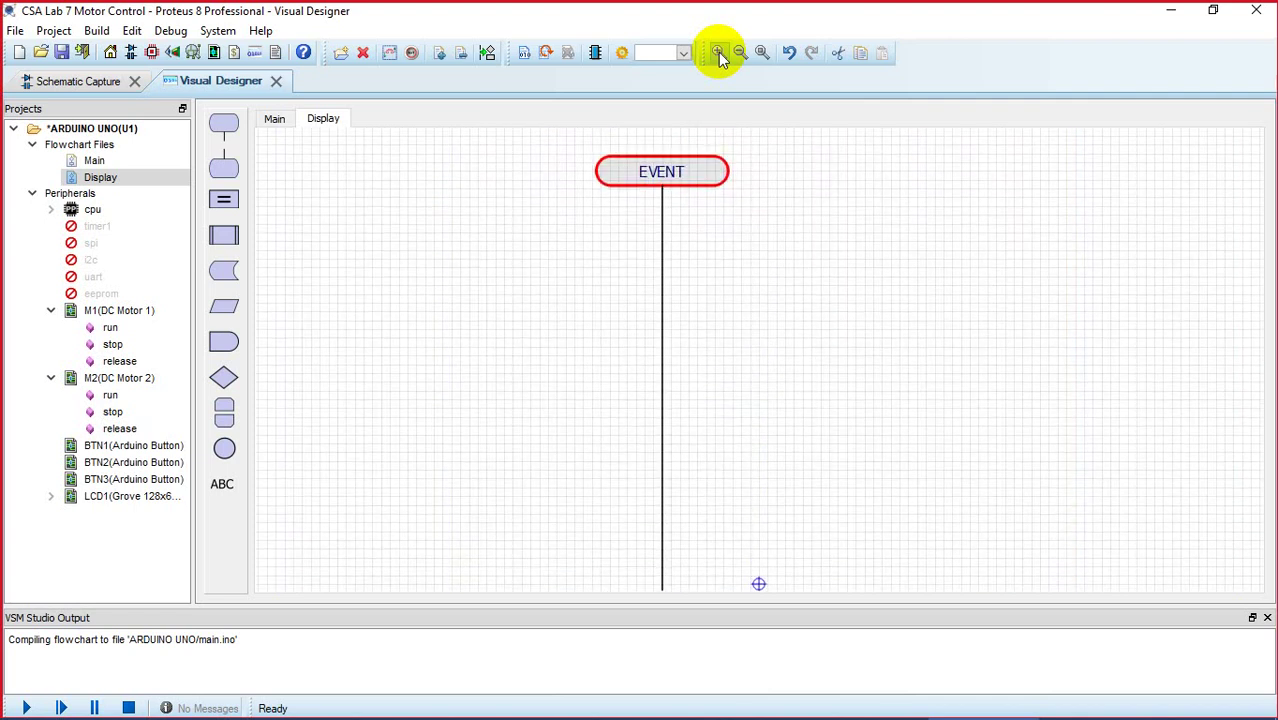
pyautogui.doubleClick(668, 180)
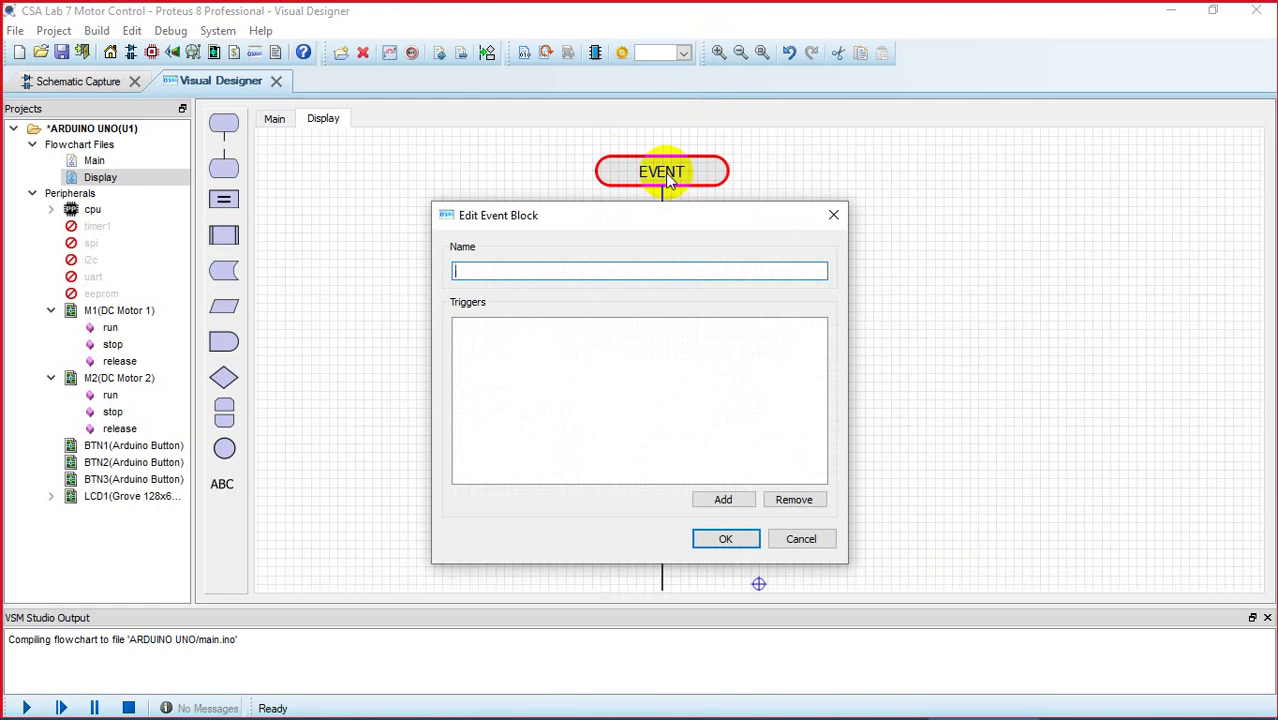
pyautogui.write('Disp_Msg')
pyautogui.click(722, 538)
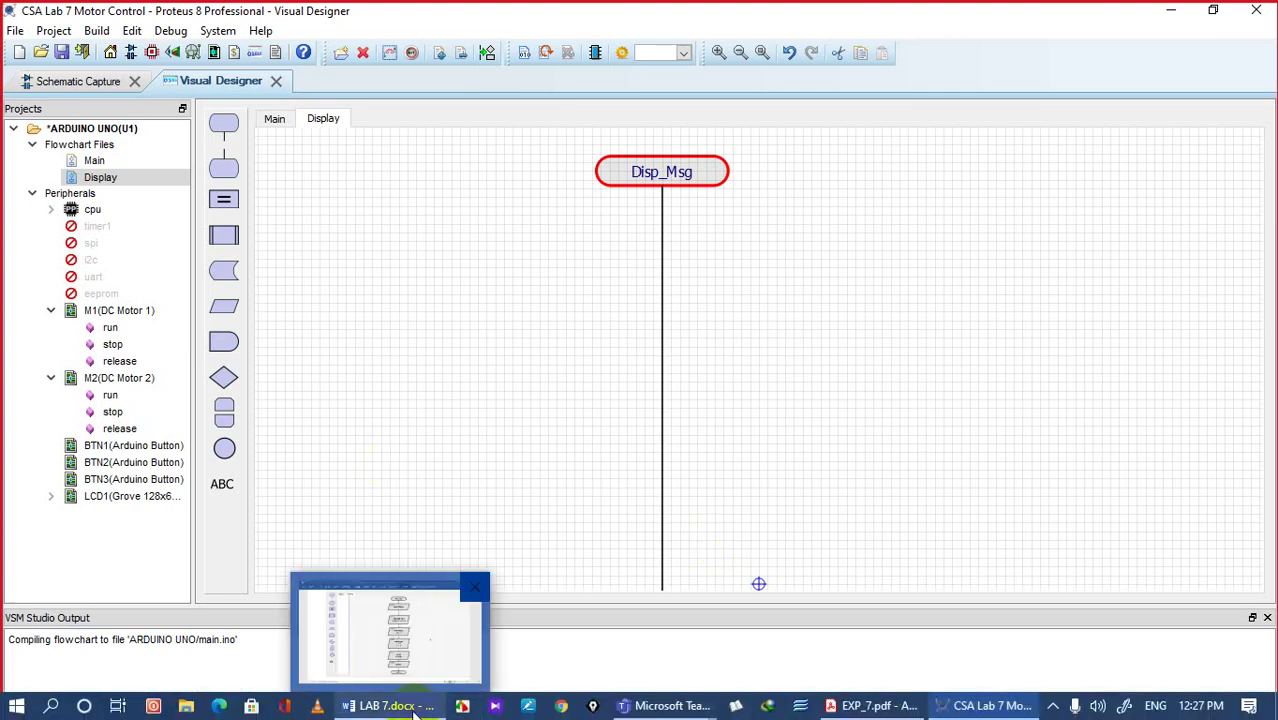
# Step: Consult the Disp_Msg flowchart in the LAB 7 Word document and add LCD1's clearDisplay block below Disp_Msg on Proteus's Display sheet
pyautogui.click(418, 708)
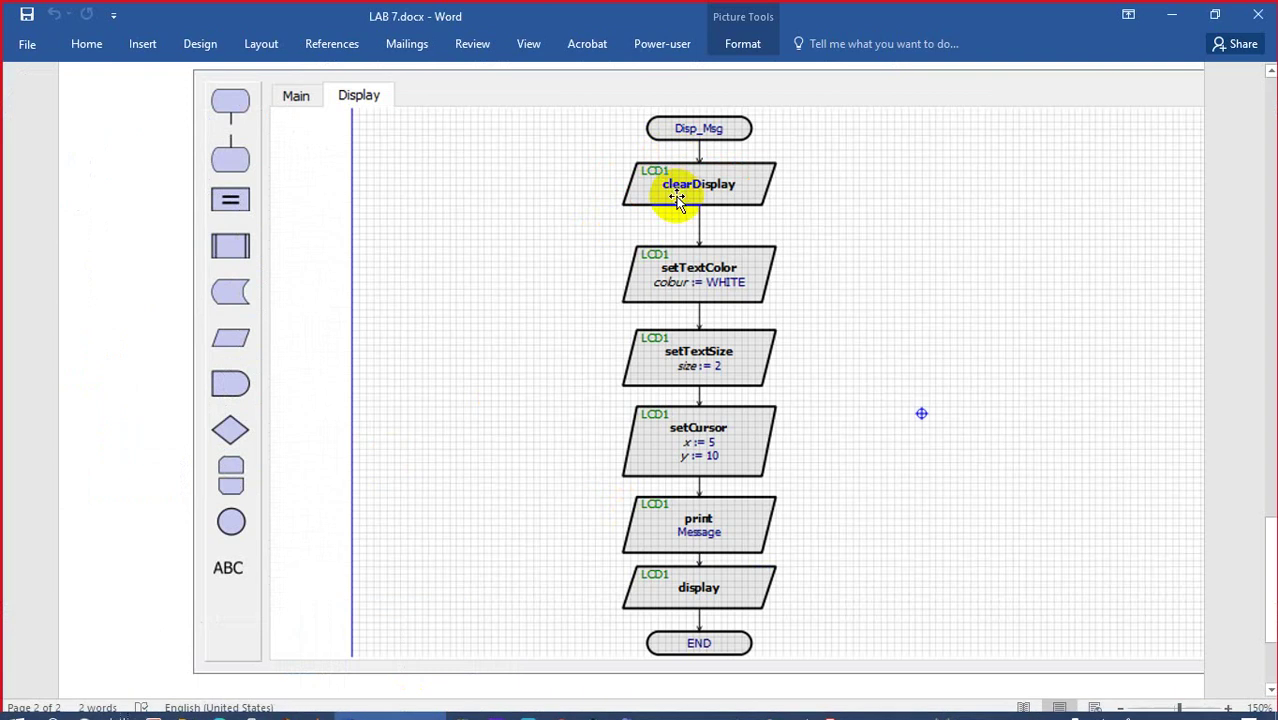
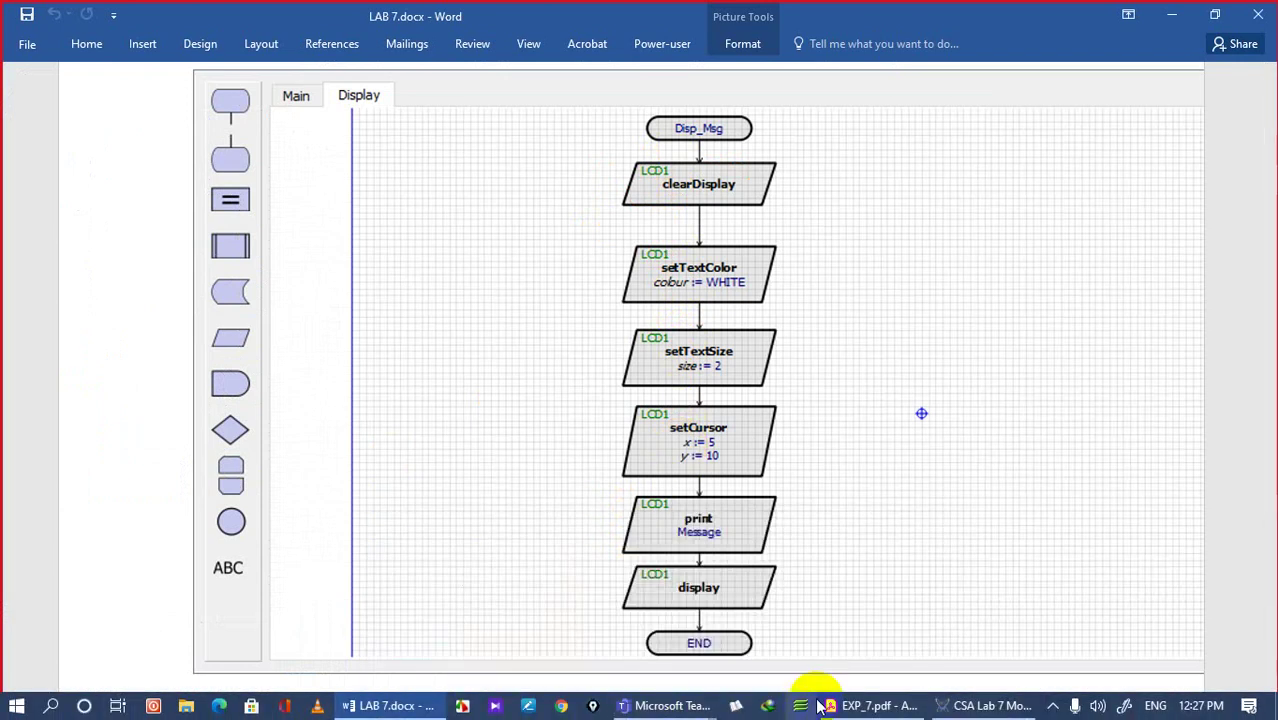
pyautogui.click(1002, 710)
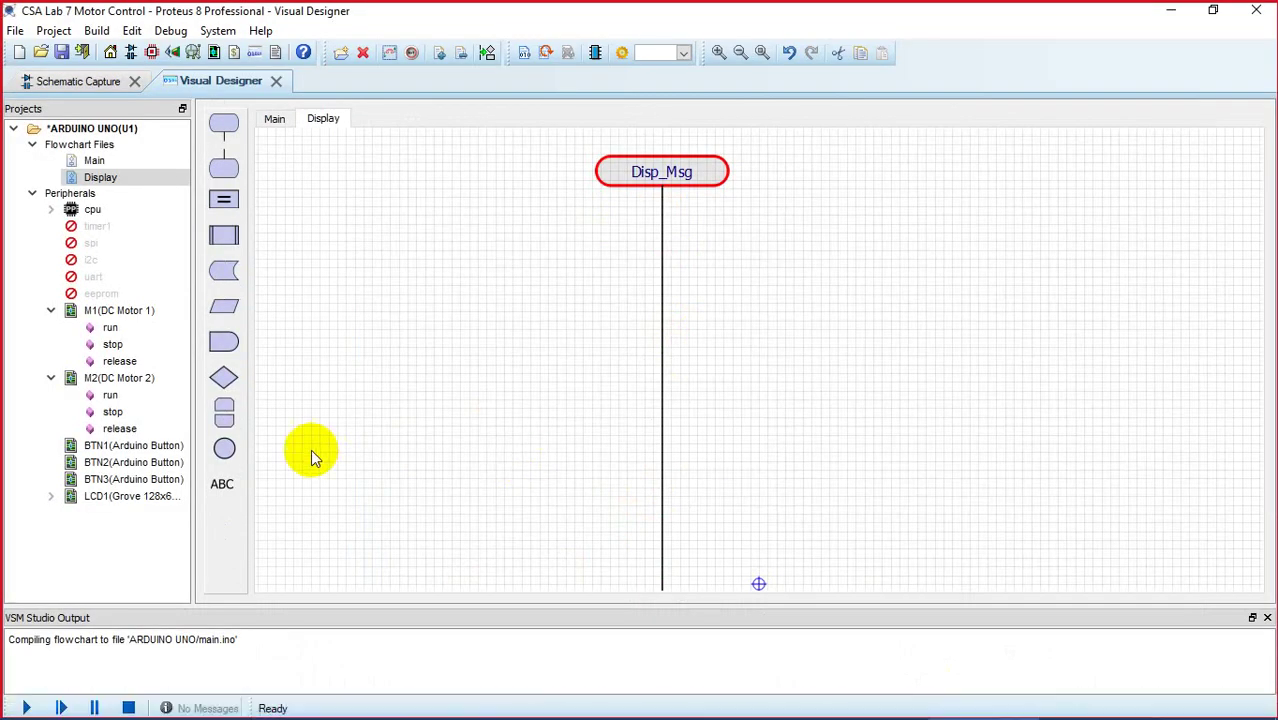
pyautogui.click(51, 496)
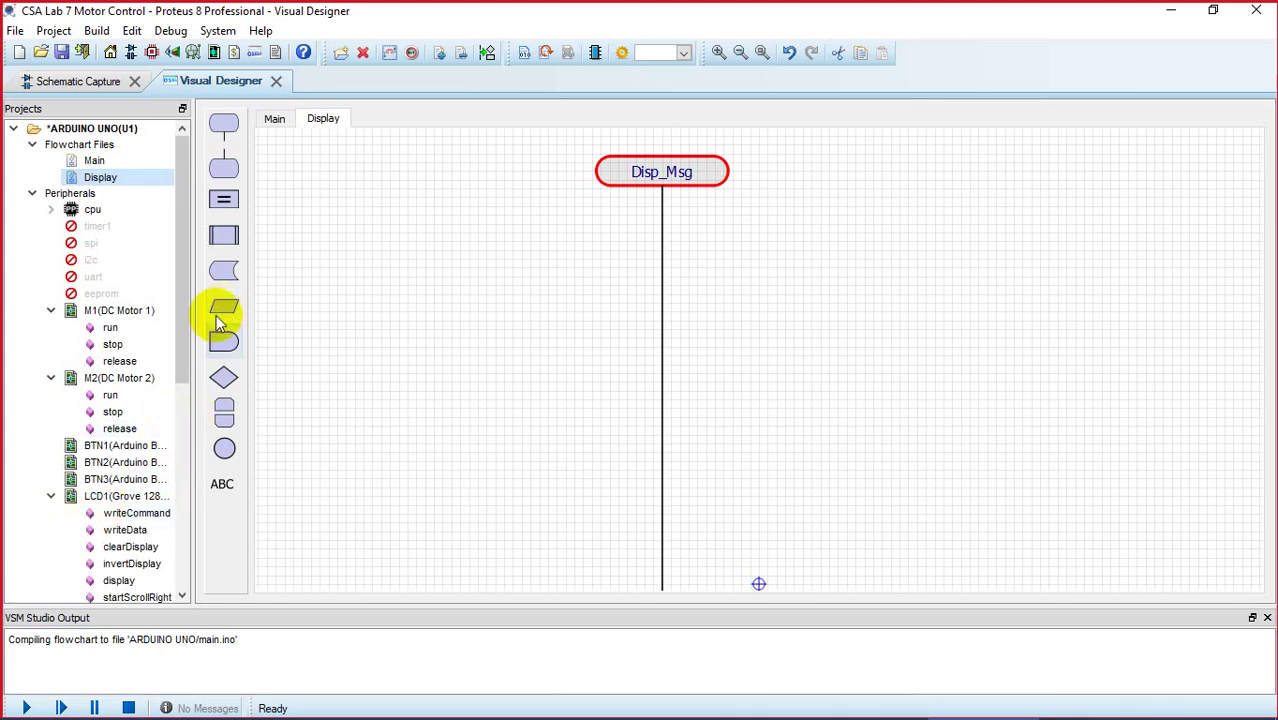
pyautogui.moveTo(184, 340); pyautogui.dragTo(174, 402)
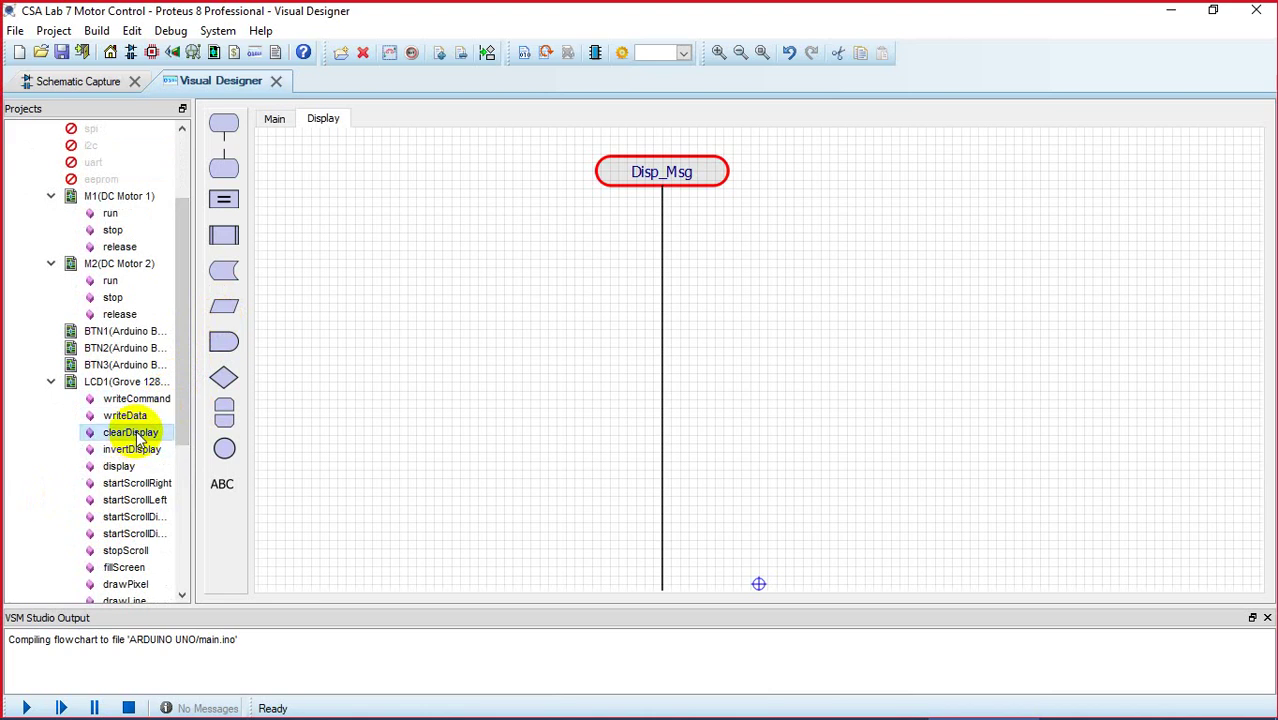
pyautogui.moveTo(125, 432); pyautogui.dragTo(898, 248)
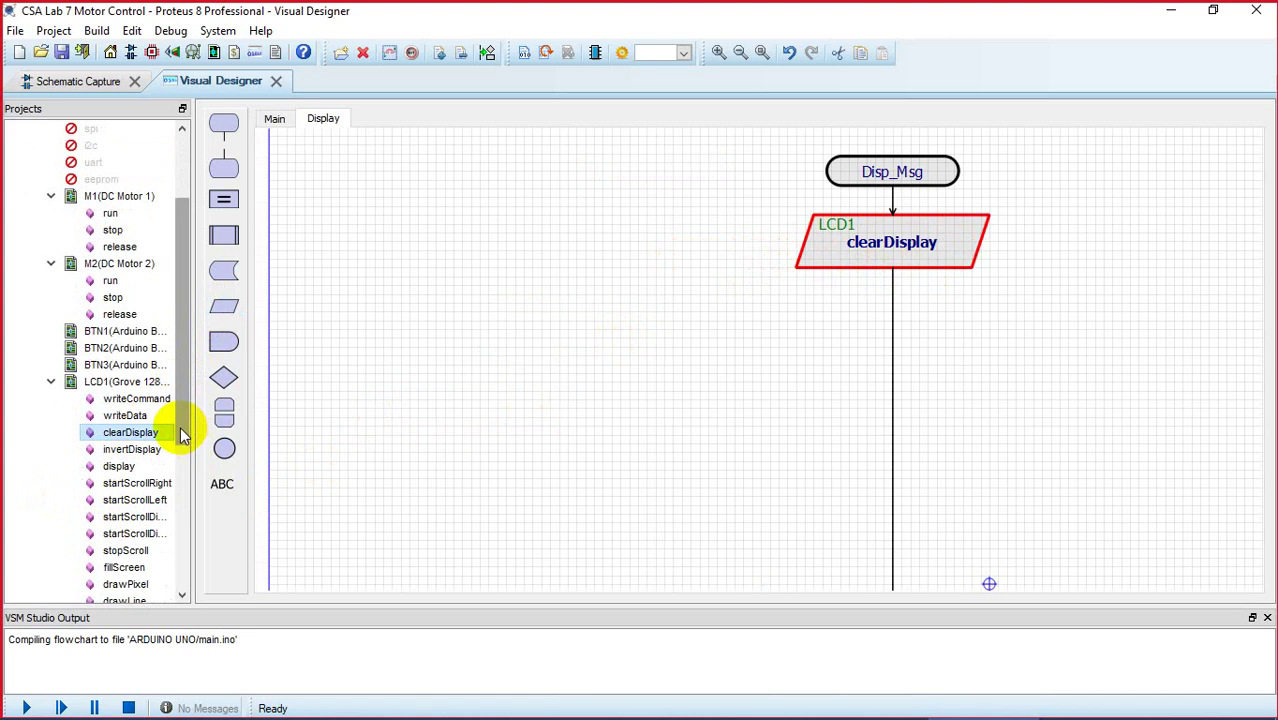
# Step: Add an LCD1 setTextColor block below clearDisplay, with its colour set to WHITE
pyautogui.moveTo(182, 435); pyautogui.dragTo(181, 560)
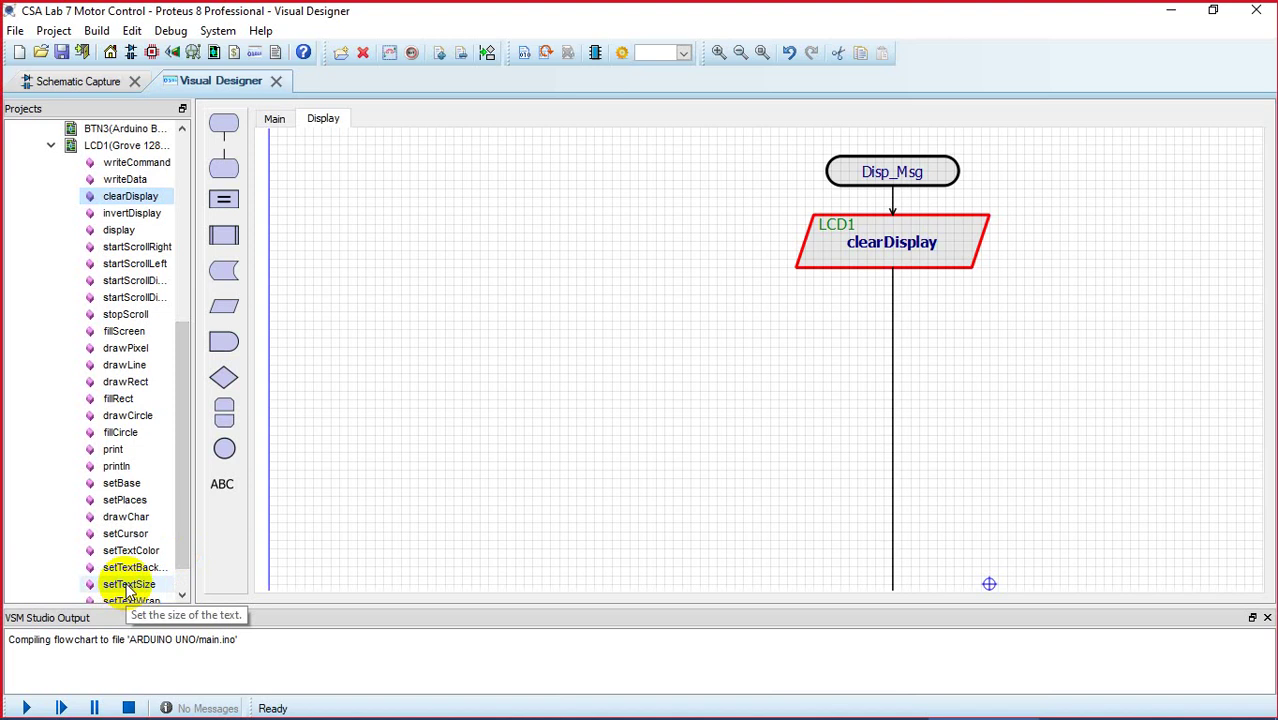
pyautogui.moveTo(131, 551); pyautogui.dragTo(897, 336)
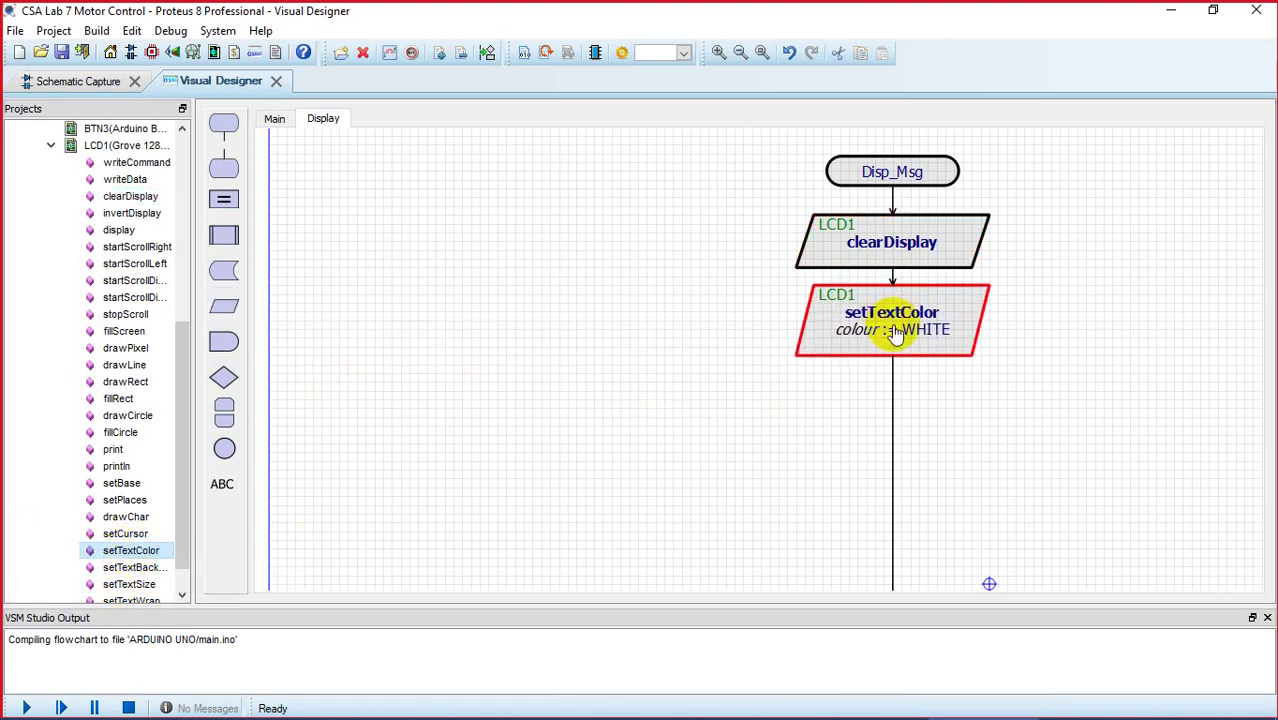
pyautogui.doubleClick(897, 337)
pyautogui.click(803, 305)
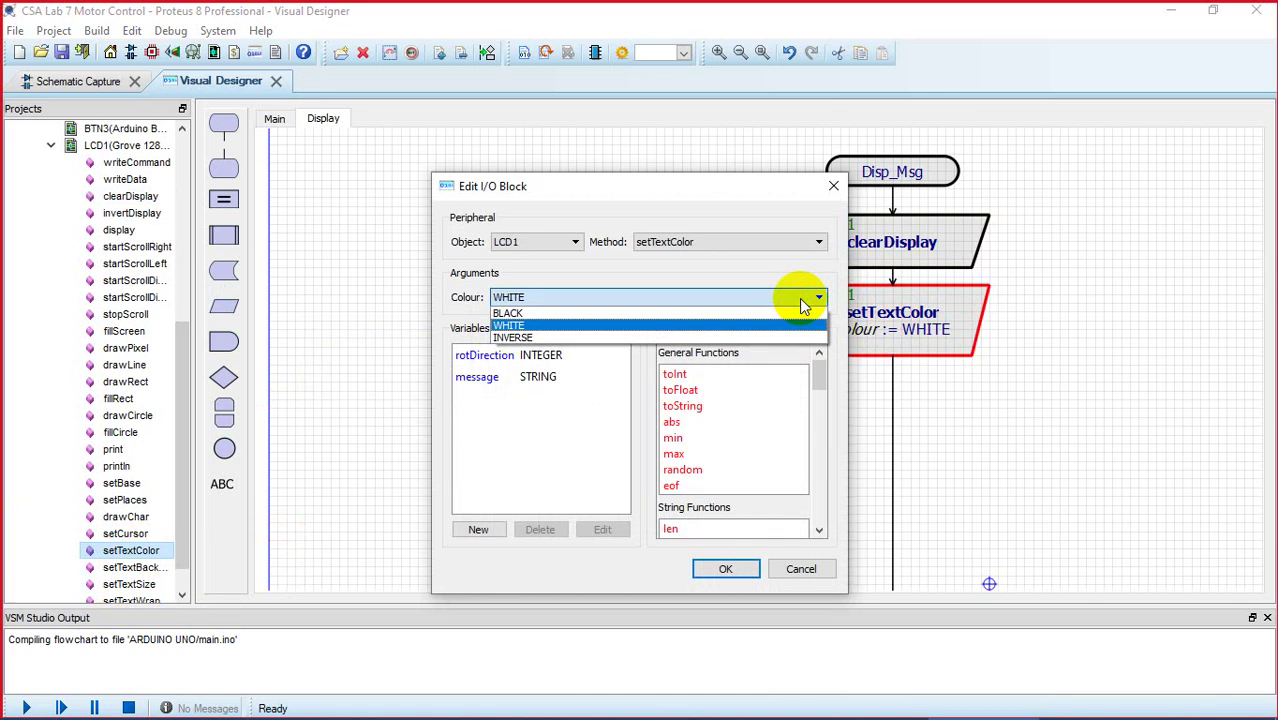
pyautogui.click(778, 325)
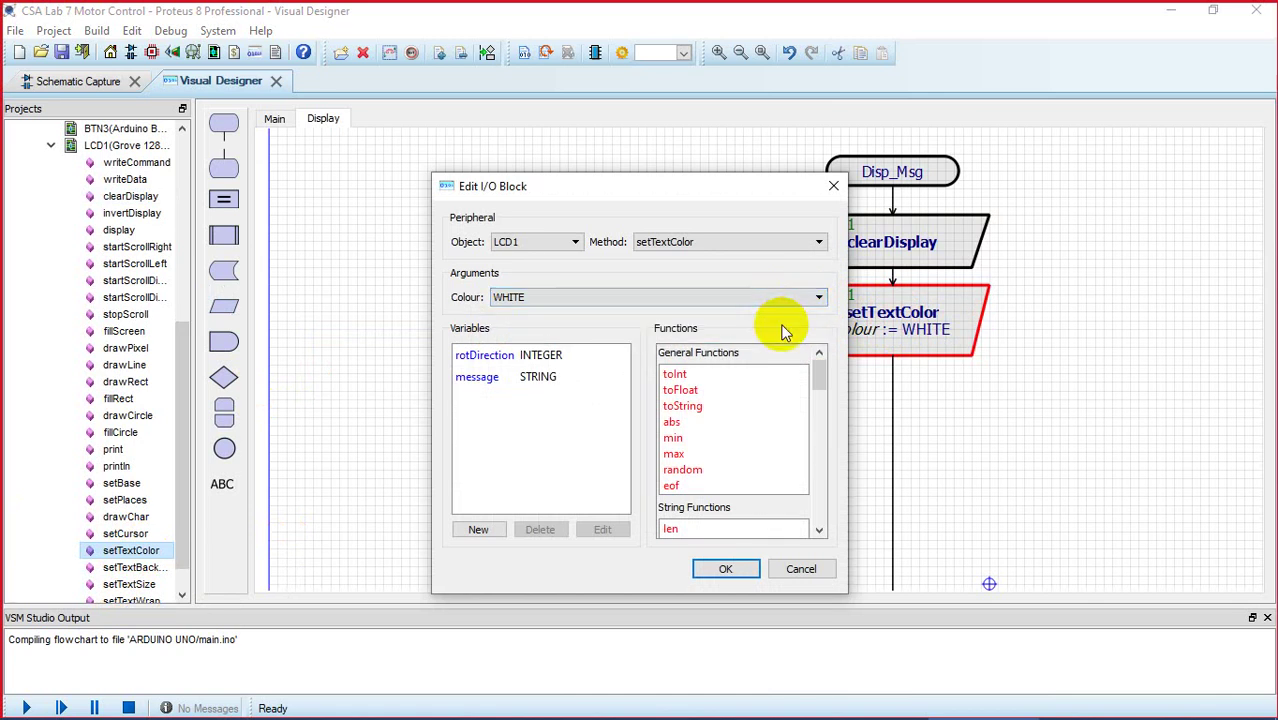
pyautogui.click(724, 566)
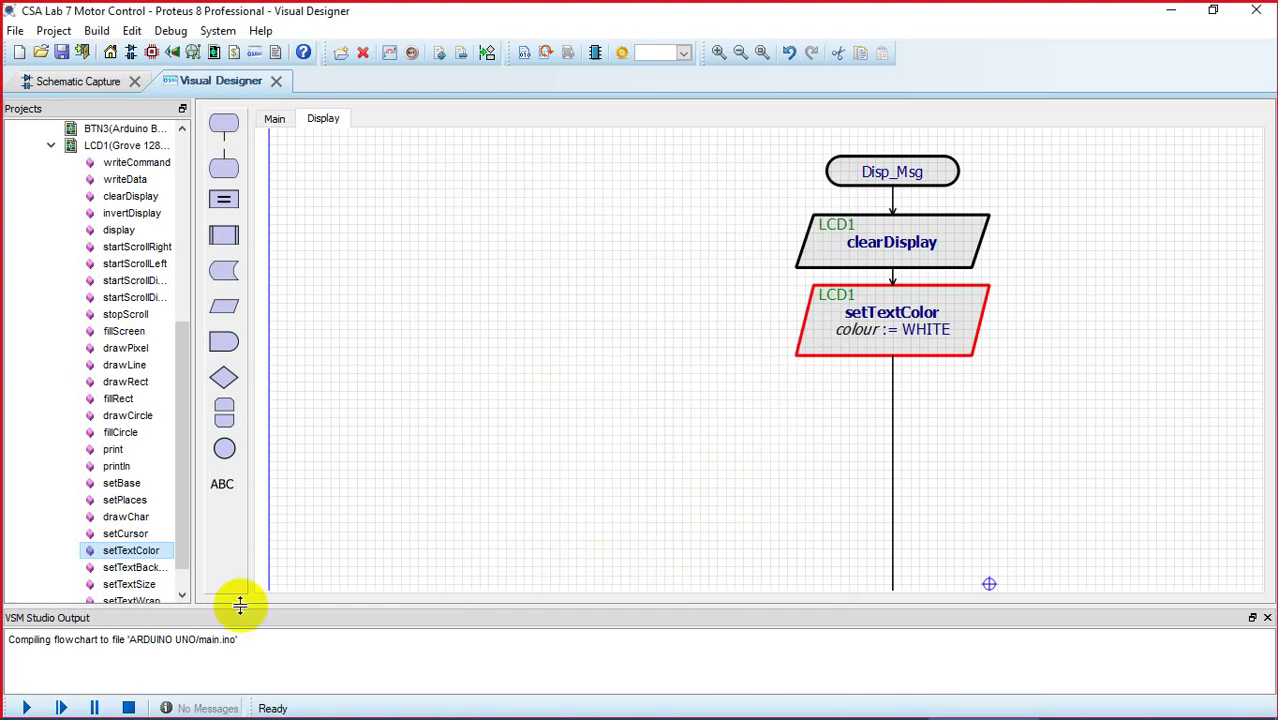
# Step: Add an LCD1 setTextSize block below setTextColor and set its size to 2
pyautogui.click(140, 585)
pyautogui.moveTo(141, 592); pyautogui.dragTo(898, 450)
pyautogui.doubleClick(898, 450)
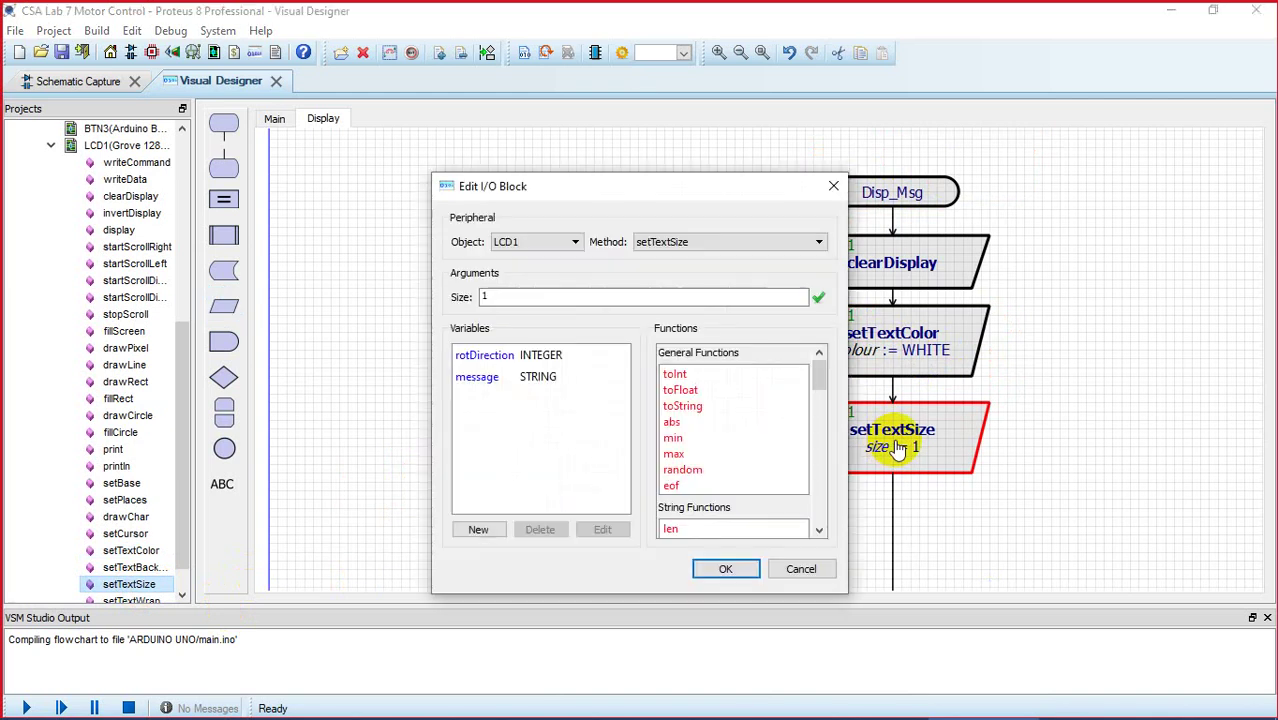
pyautogui.click(520, 296)
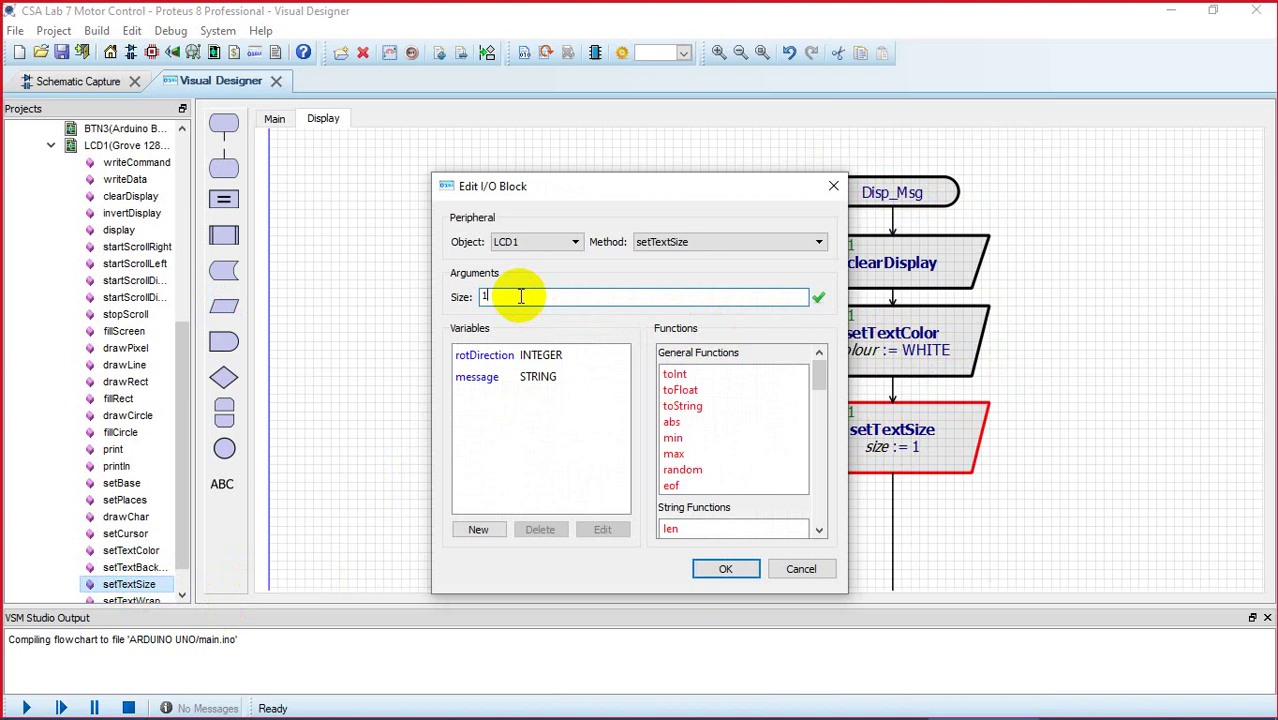
pyautogui.press('BackSpace')
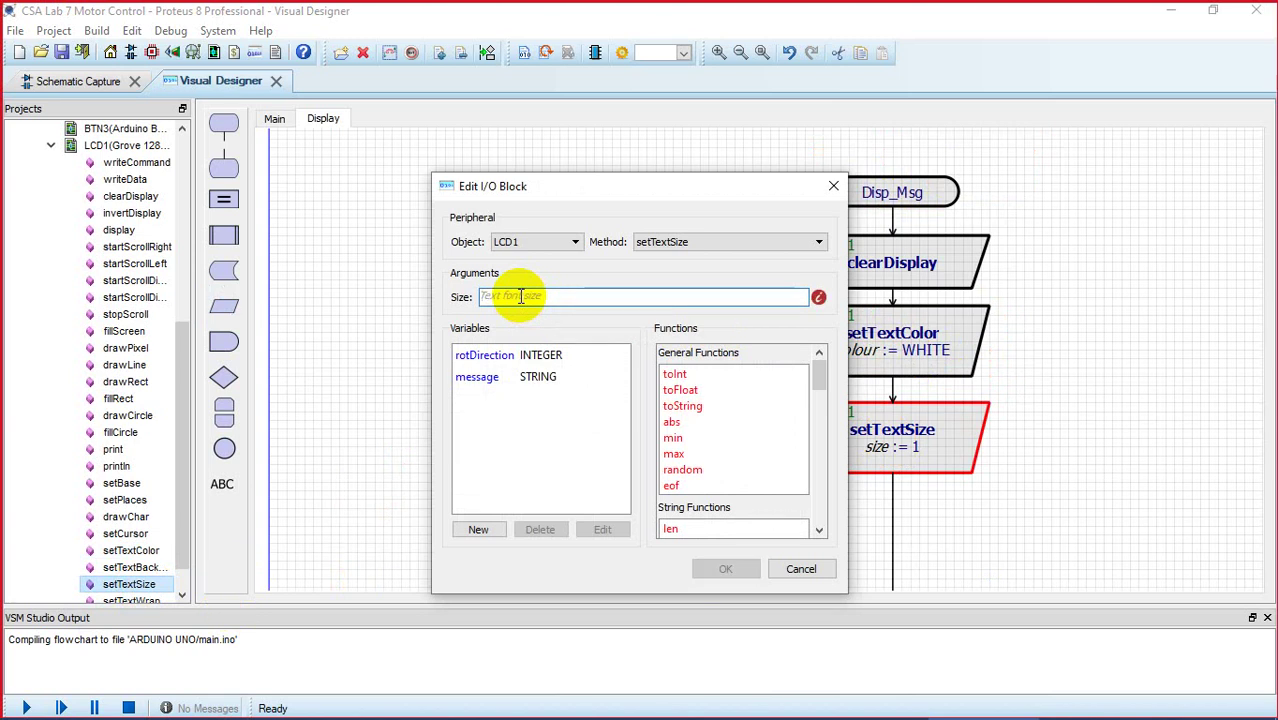
pyautogui.write('2')
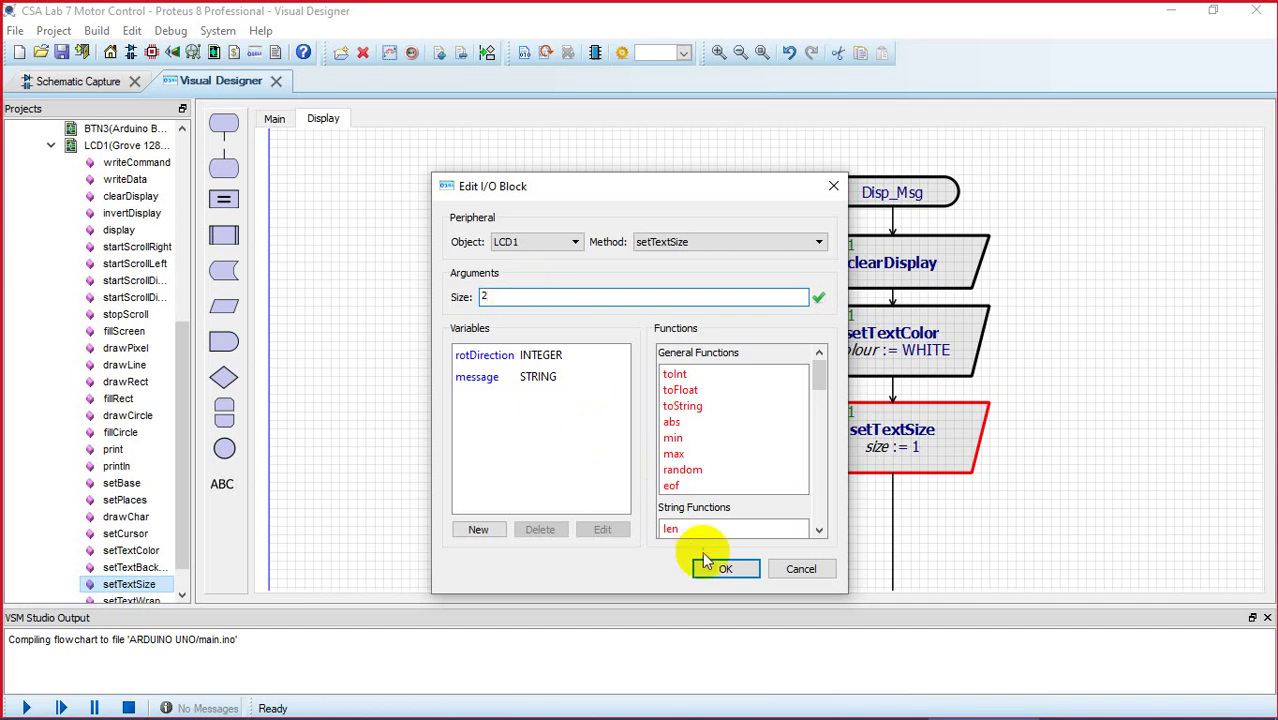
pyautogui.click(722, 568)
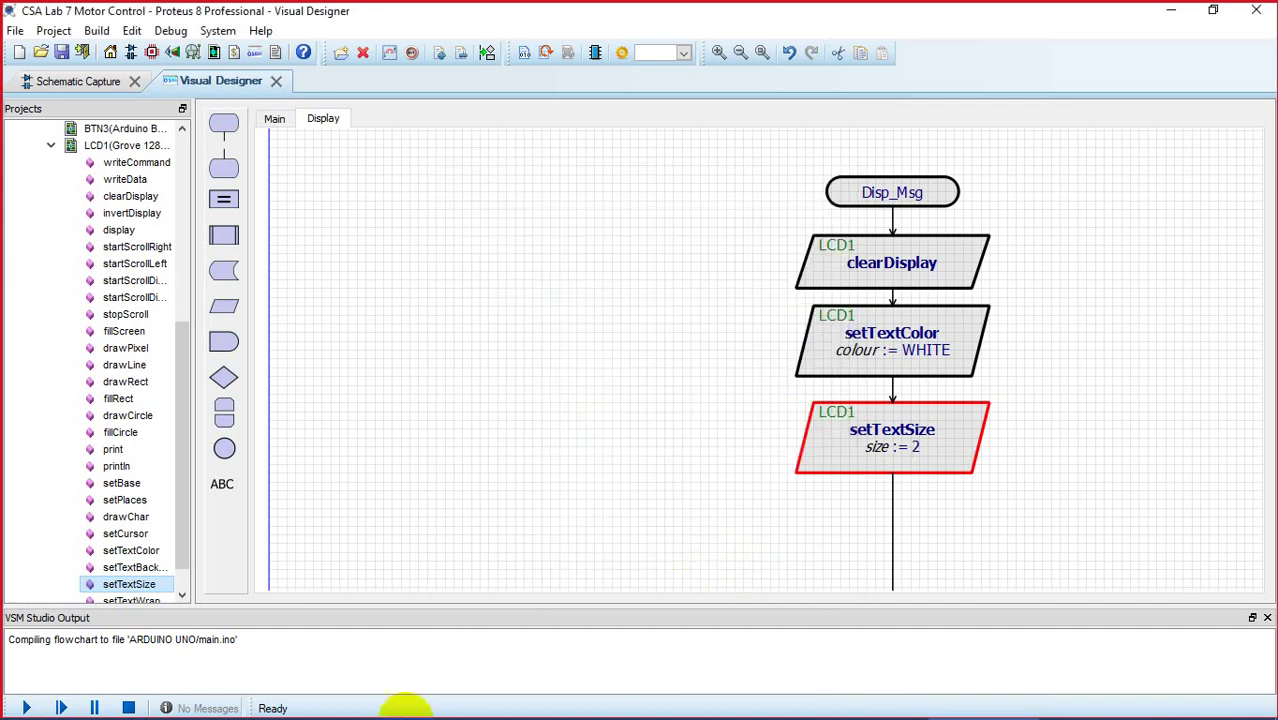
# Step: Check the LAB 7 Word flowchart, then in Proteus add an LCD1 setCursor block below setTextSize with x 5 and y 10
pyautogui.click(393, 706)
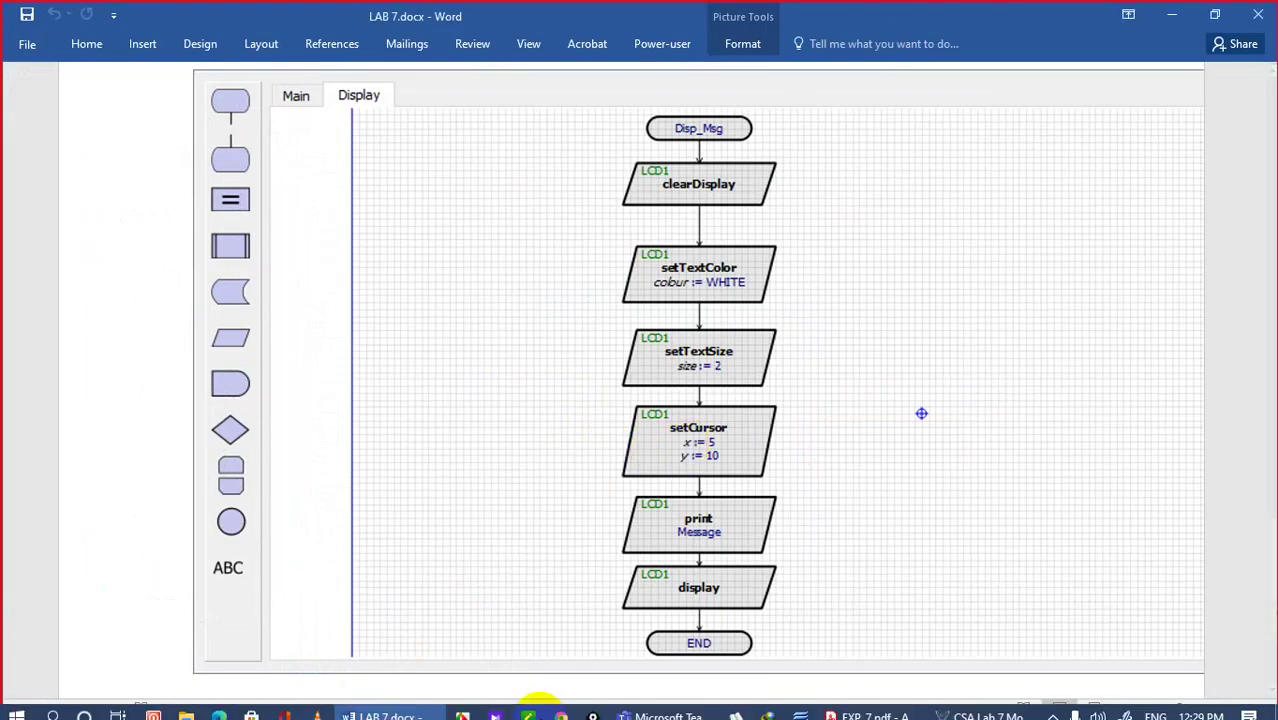
pyautogui.click(958, 708)
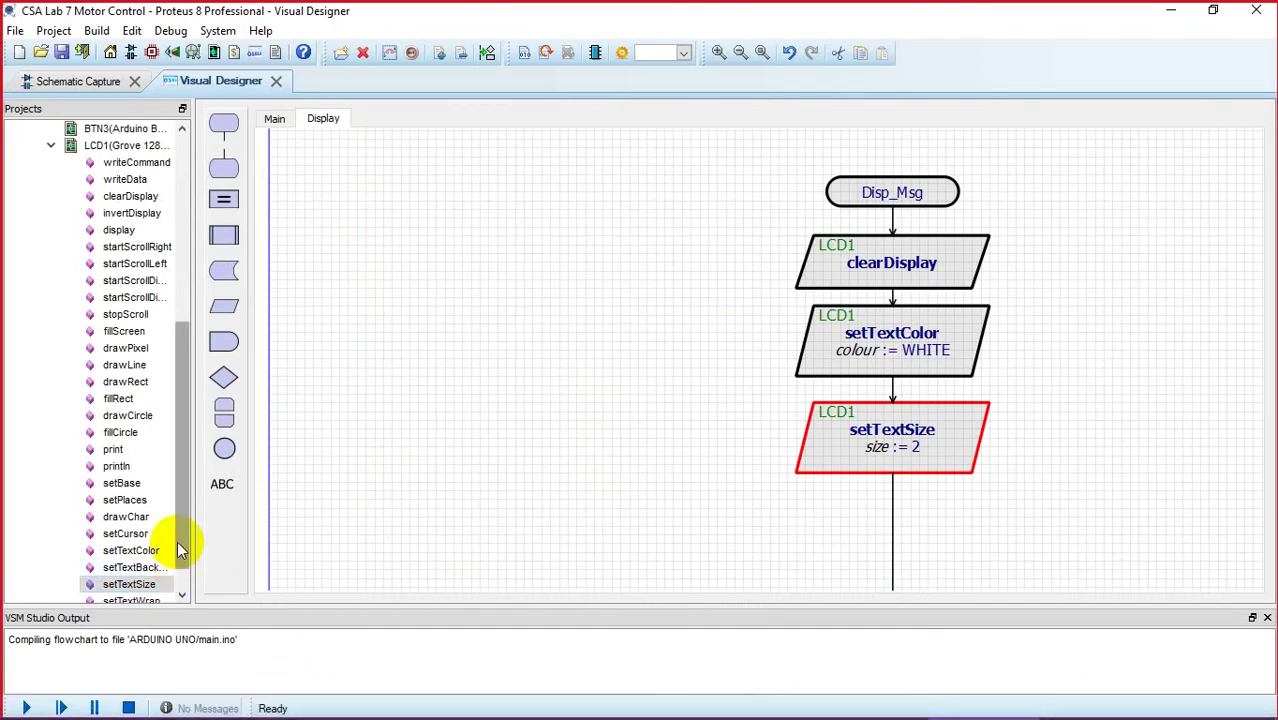
pyautogui.moveTo(140, 537); pyautogui.dragTo(899, 540)
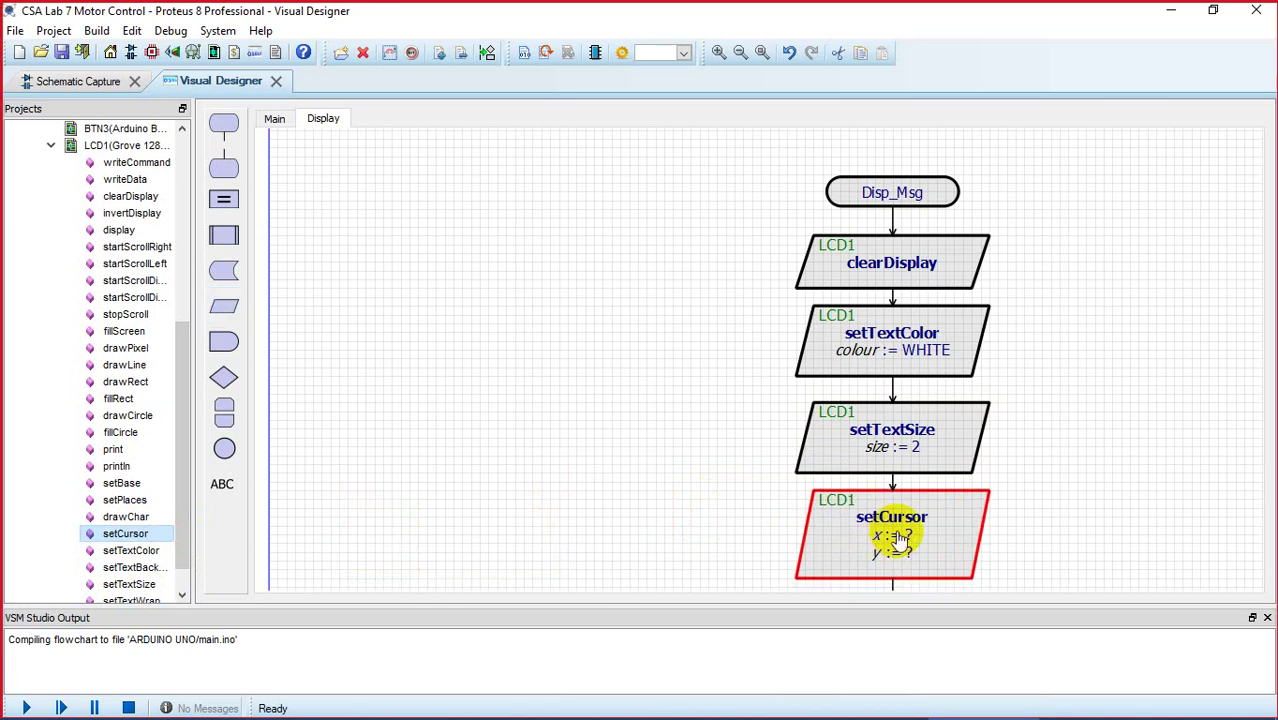
pyautogui.doubleClick(898, 540)
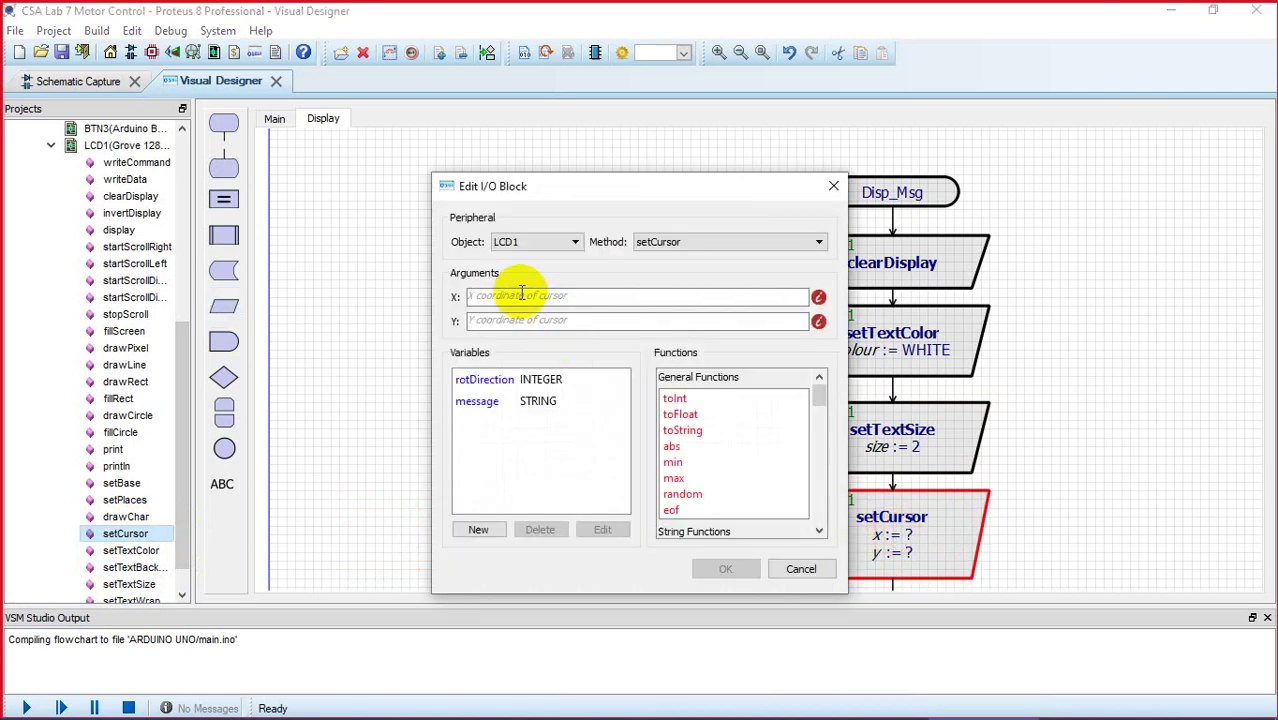
pyautogui.click(521, 293)
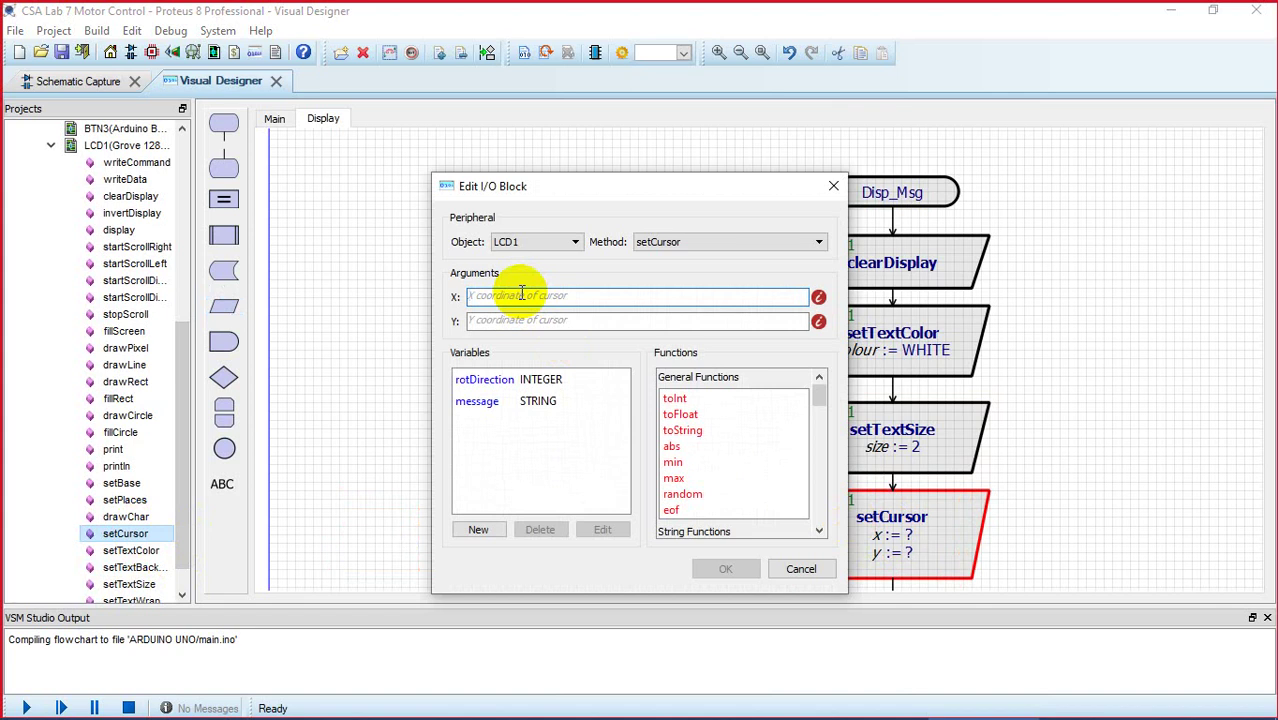
pyautogui.write('5')
pyautogui.click(509, 321)
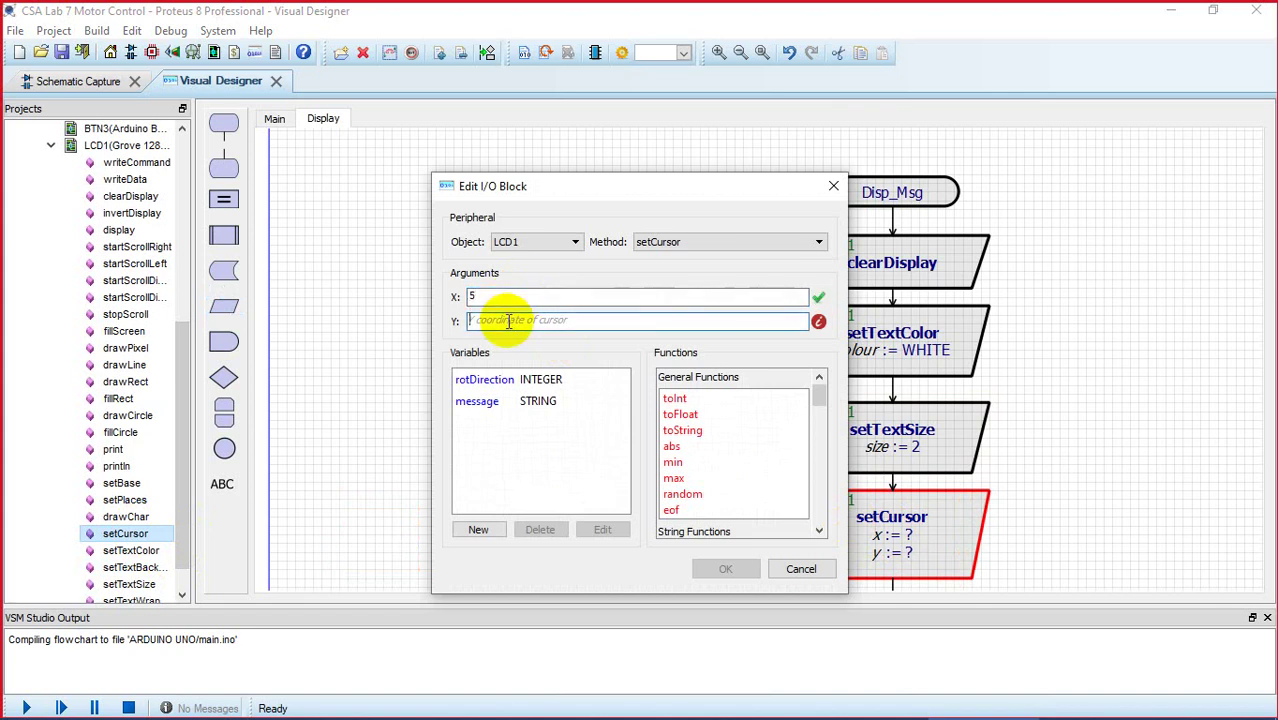
pyautogui.write('10')
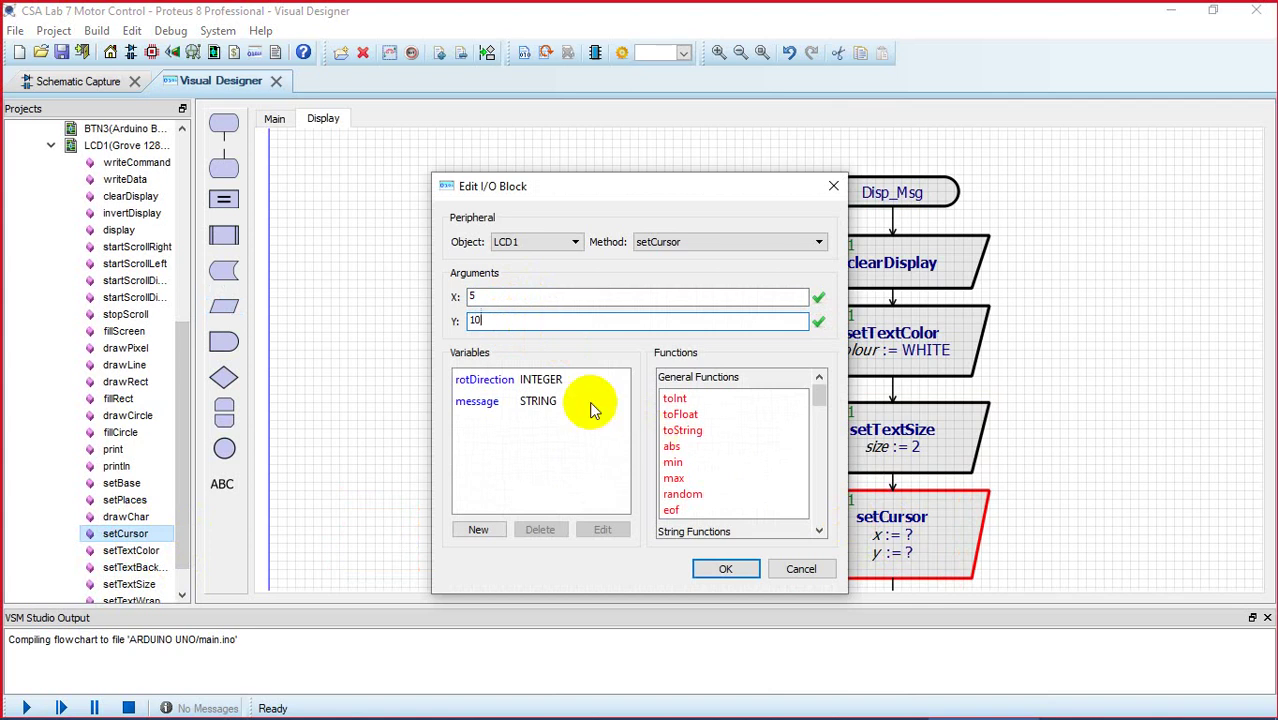
pyautogui.click(712, 568)
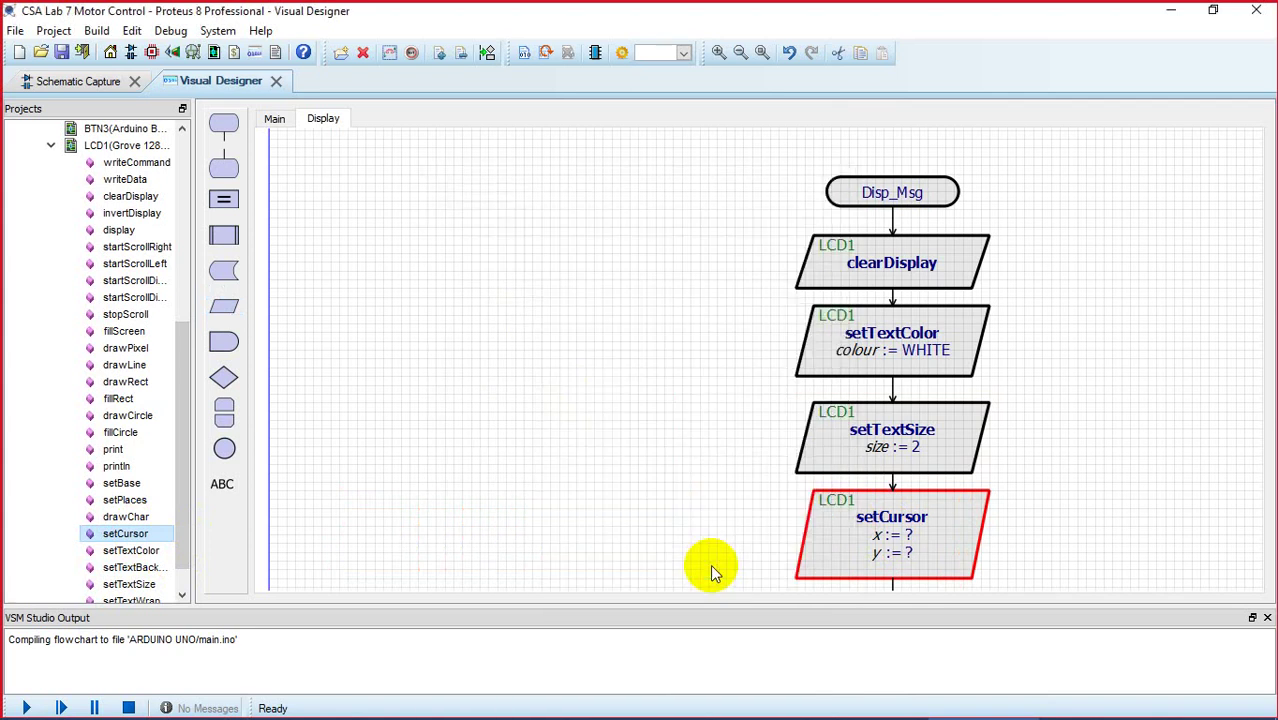
# Step: Move the END block down and, following the LAB 7 Word flowchart, insert an LCD1 print block above it in Proteus that prints the message variable
pyautogui.scroll(-3, 1183, 398)
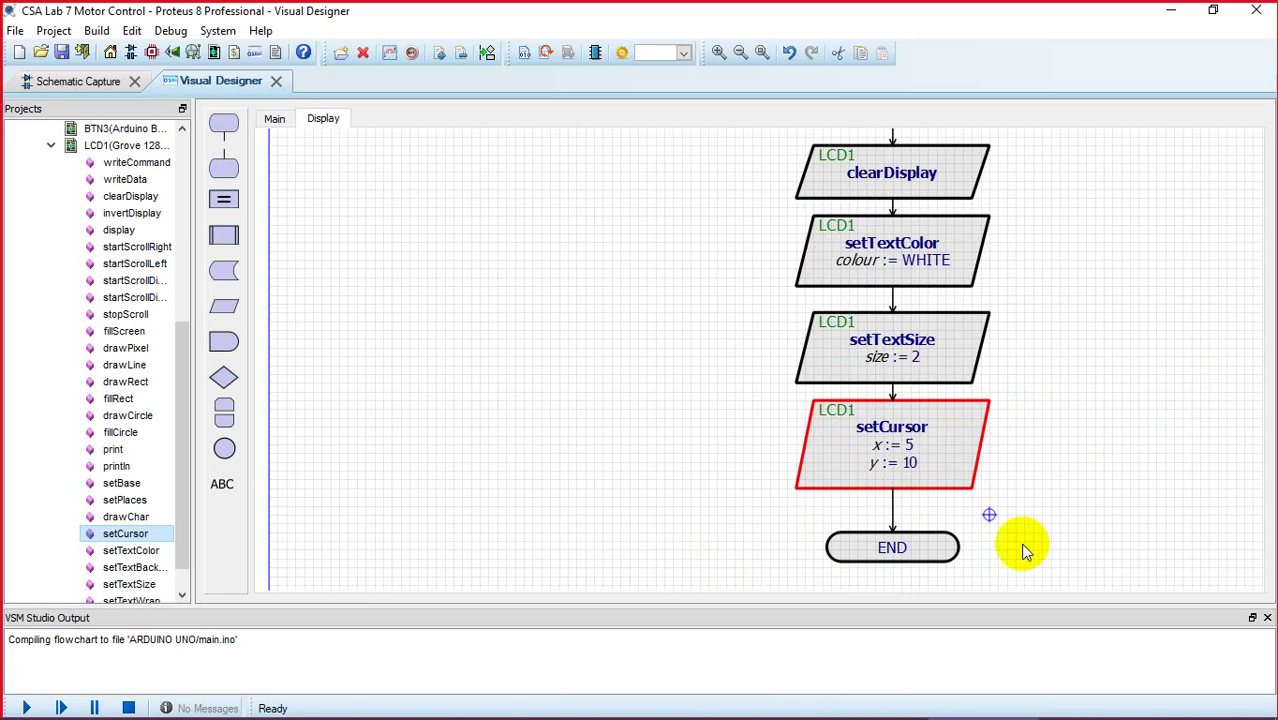
pyautogui.moveTo(891, 550)
pyautogui.mouseDown()
pyautogui.moveTo(890, 479)
pyautogui.moveTo(887, 529)
pyautogui.mouseUp()
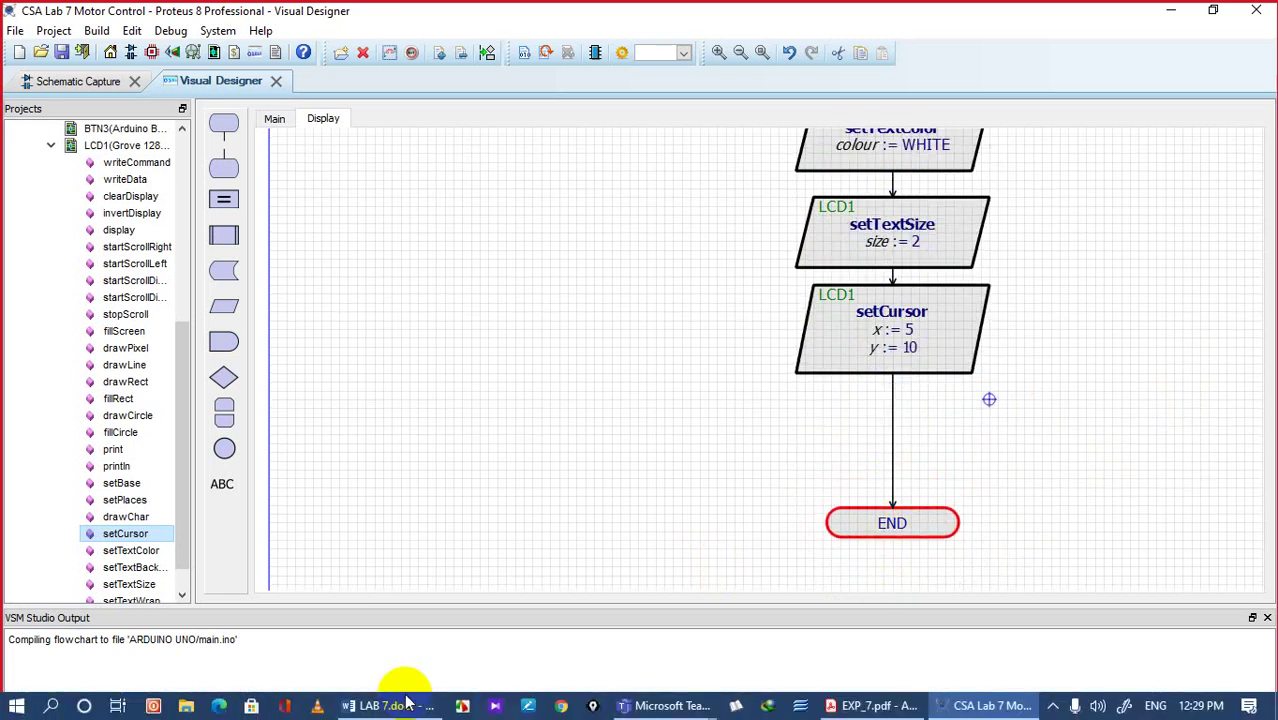
pyautogui.click(388, 706)
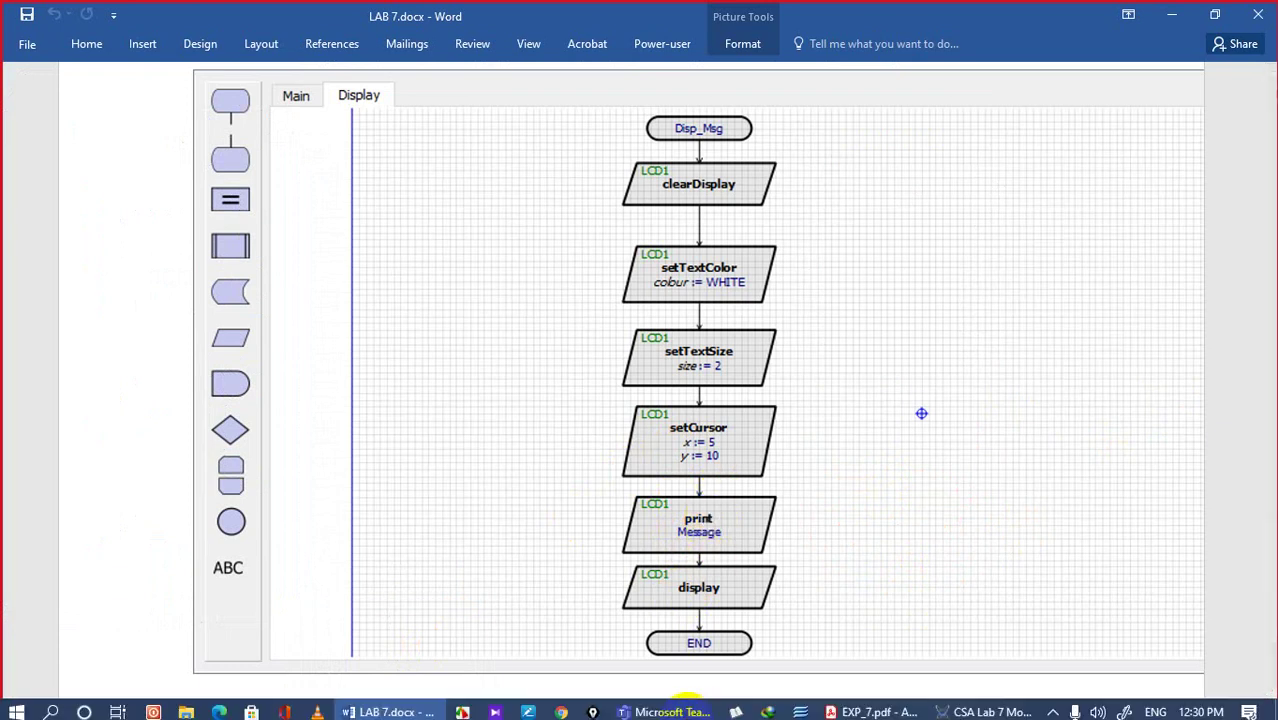
pyautogui.moveTo(668, 706)
pyautogui.click(980, 706)
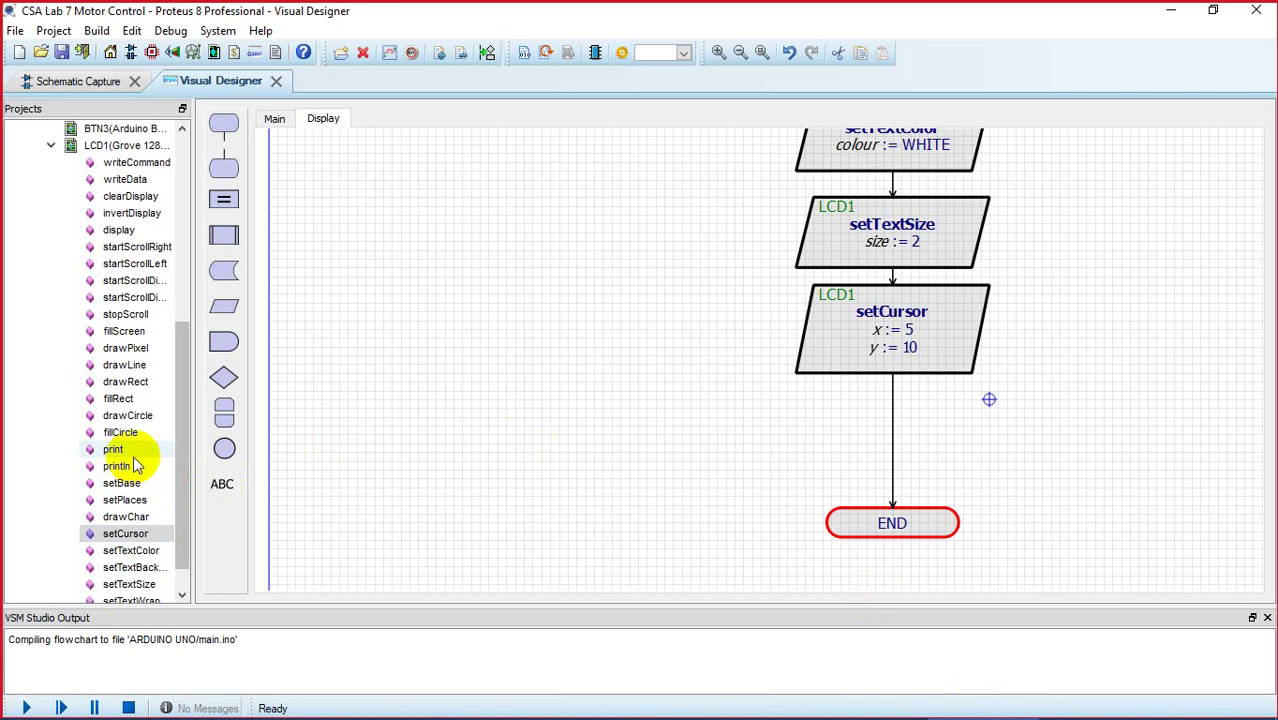
pyautogui.moveTo(125, 458); pyautogui.dragTo(896, 430)
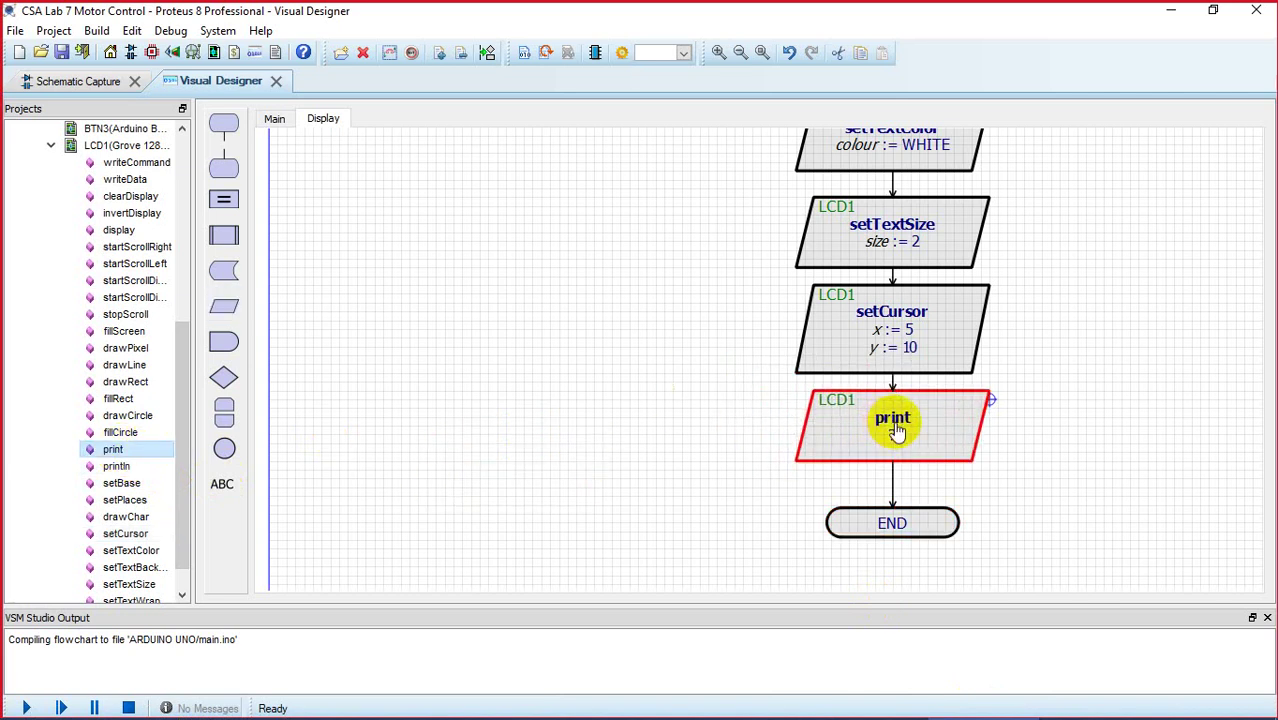
pyautogui.doubleClick(896, 430)
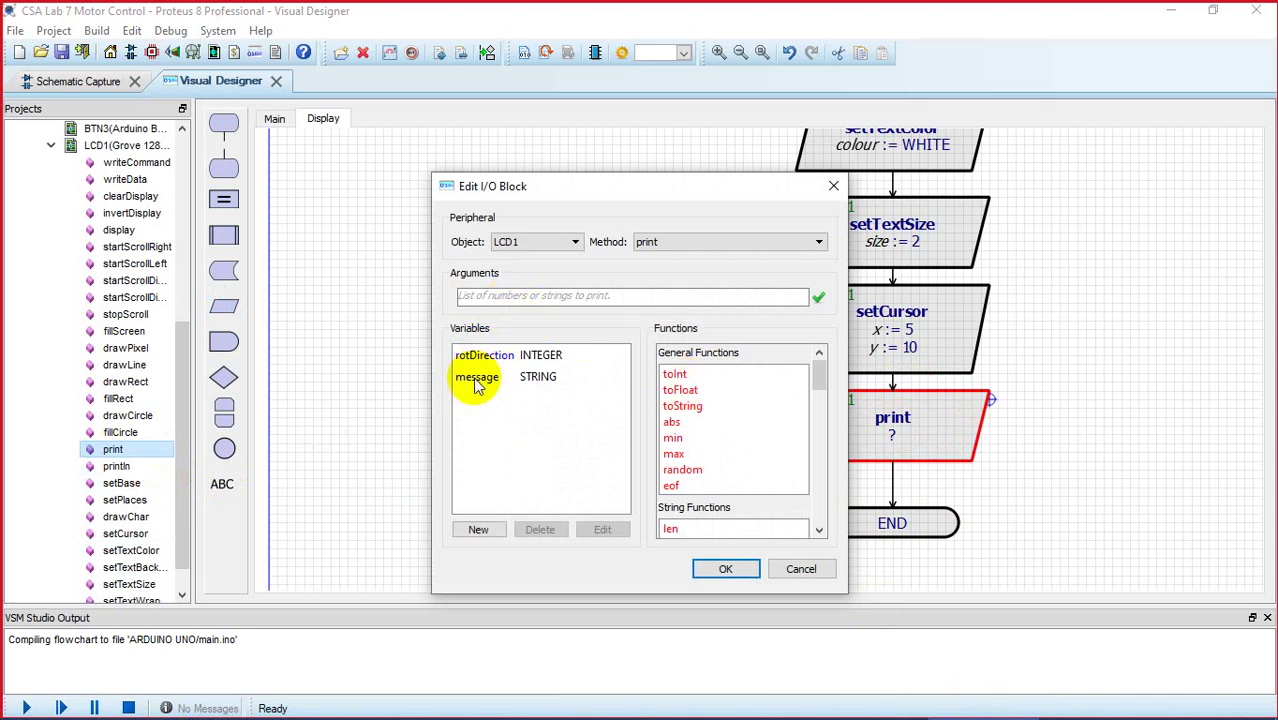
pyautogui.click(499, 295)
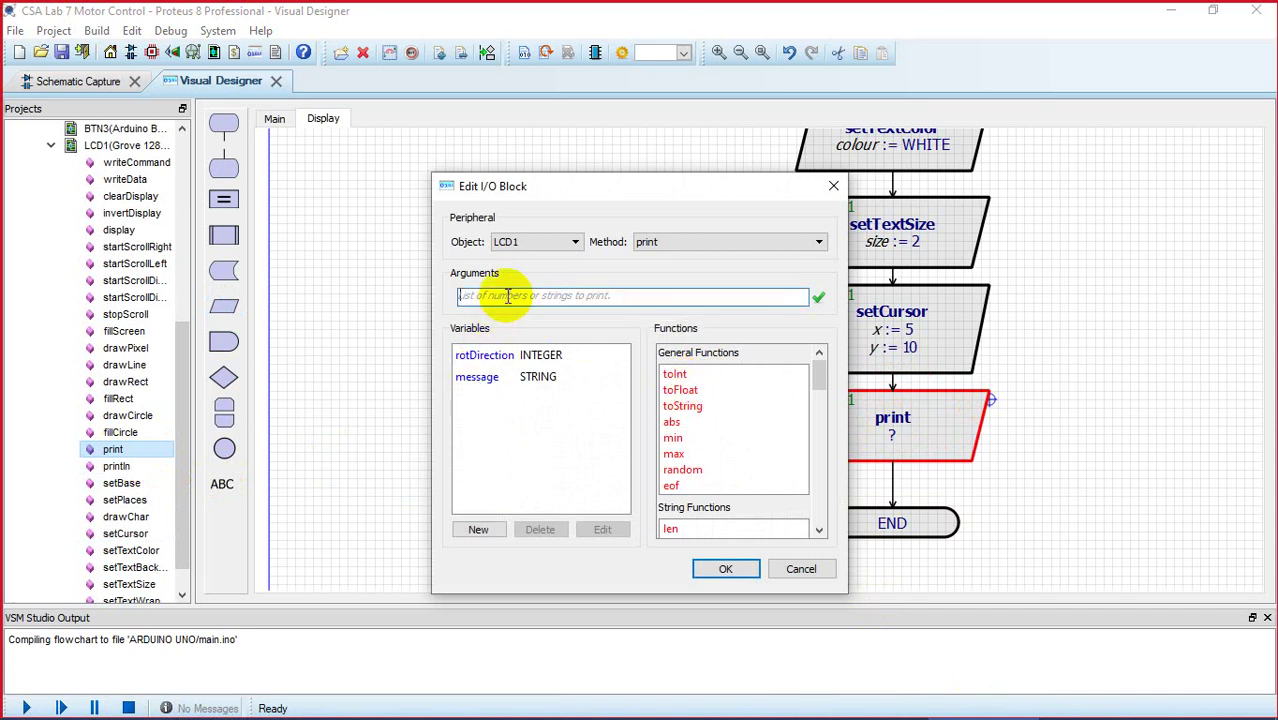
pyautogui.doubleClick(470, 378)
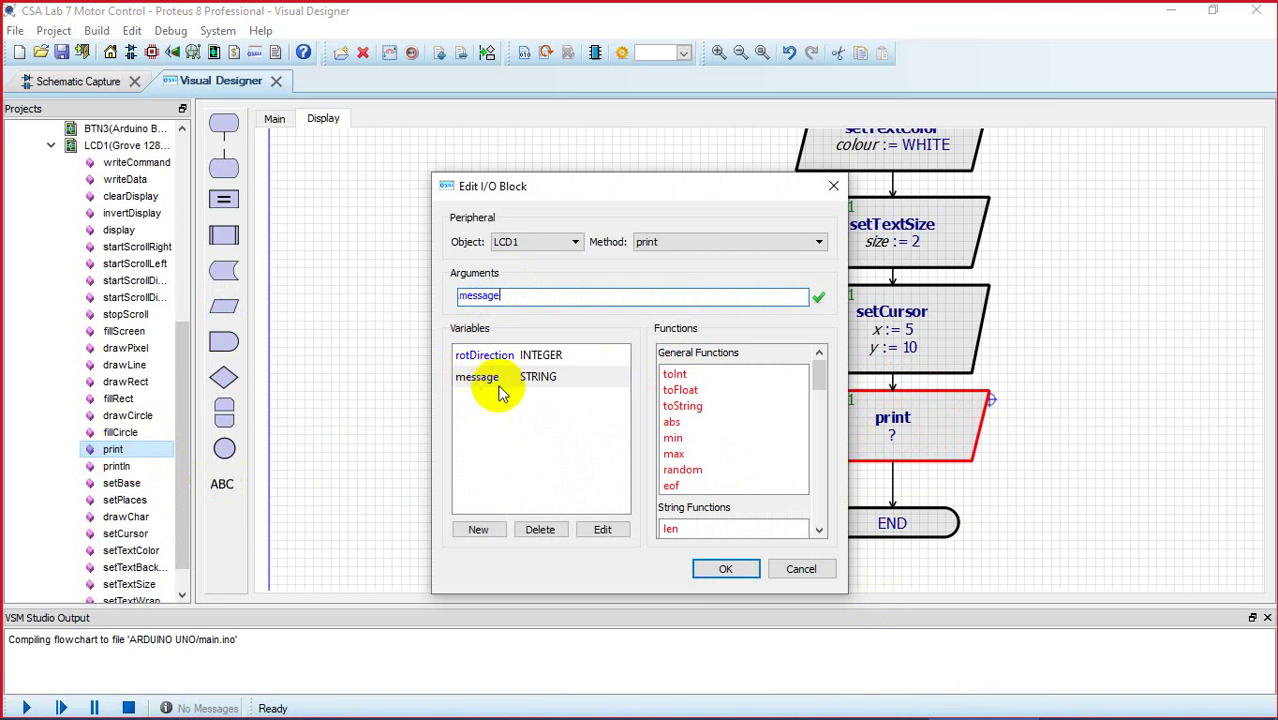
pyautogui.click(721, 570)
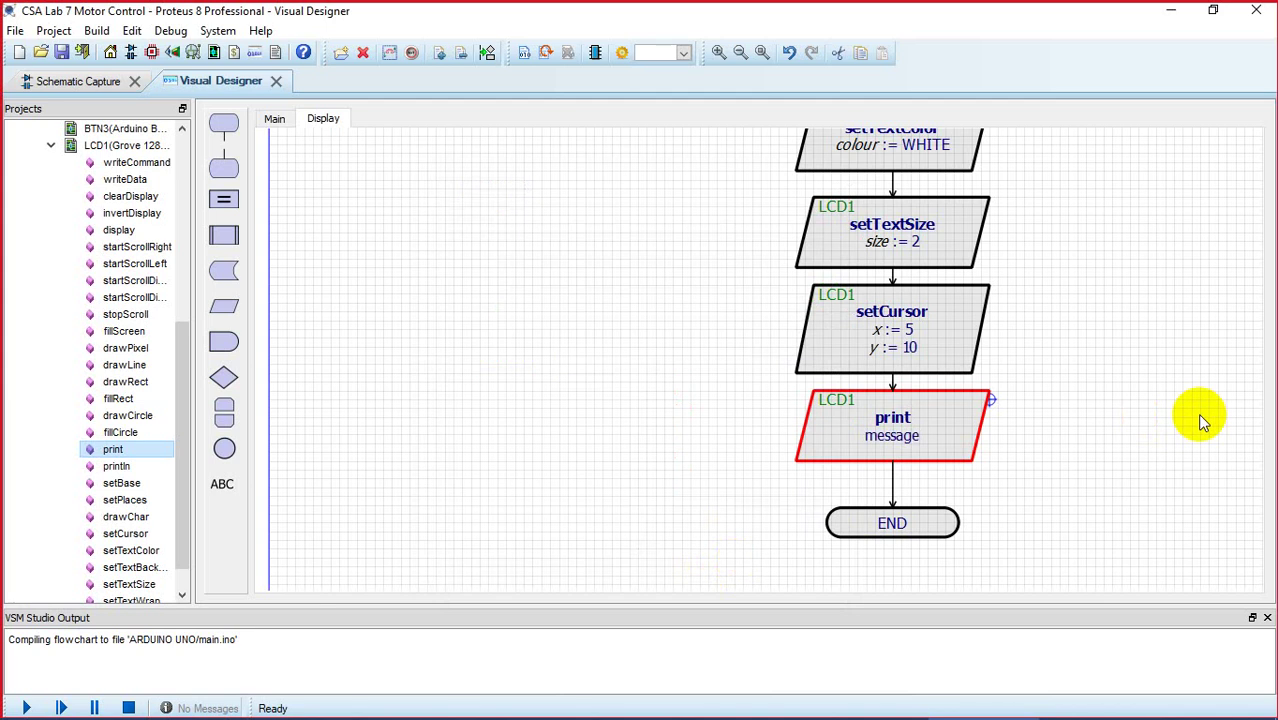
pyautogui.click(273, 119)
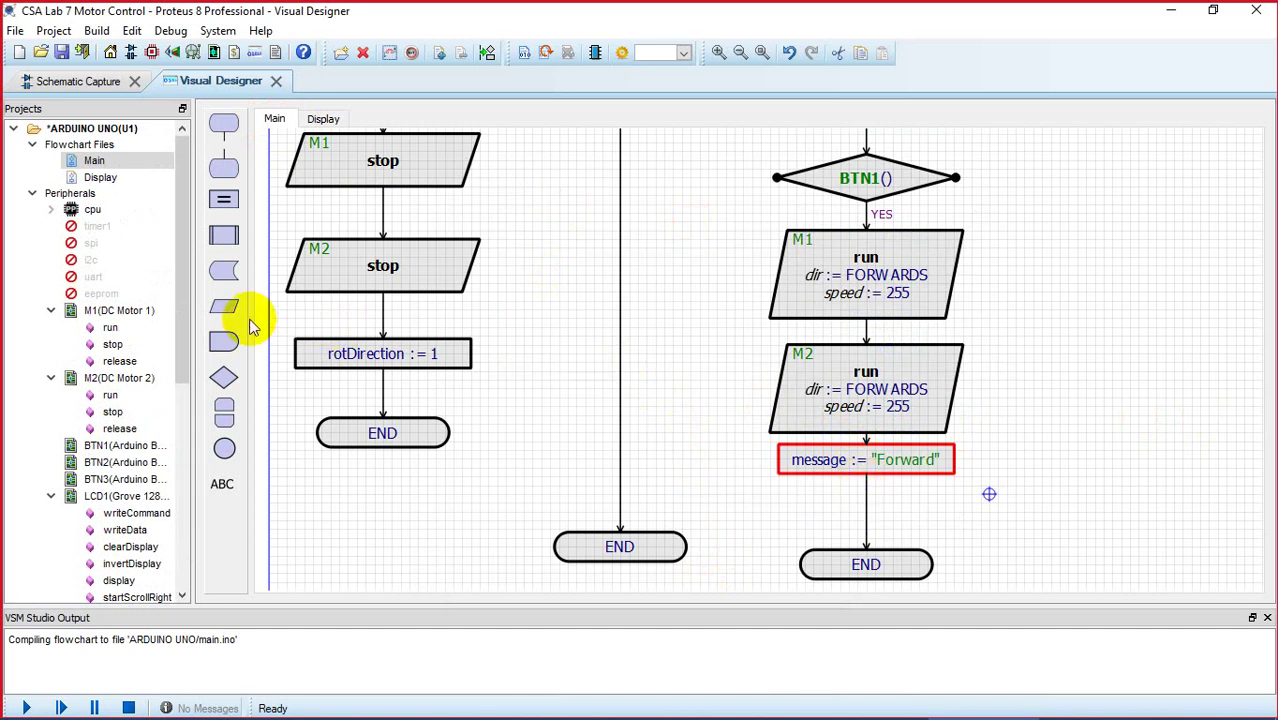
pyautogui.click(323, 120)
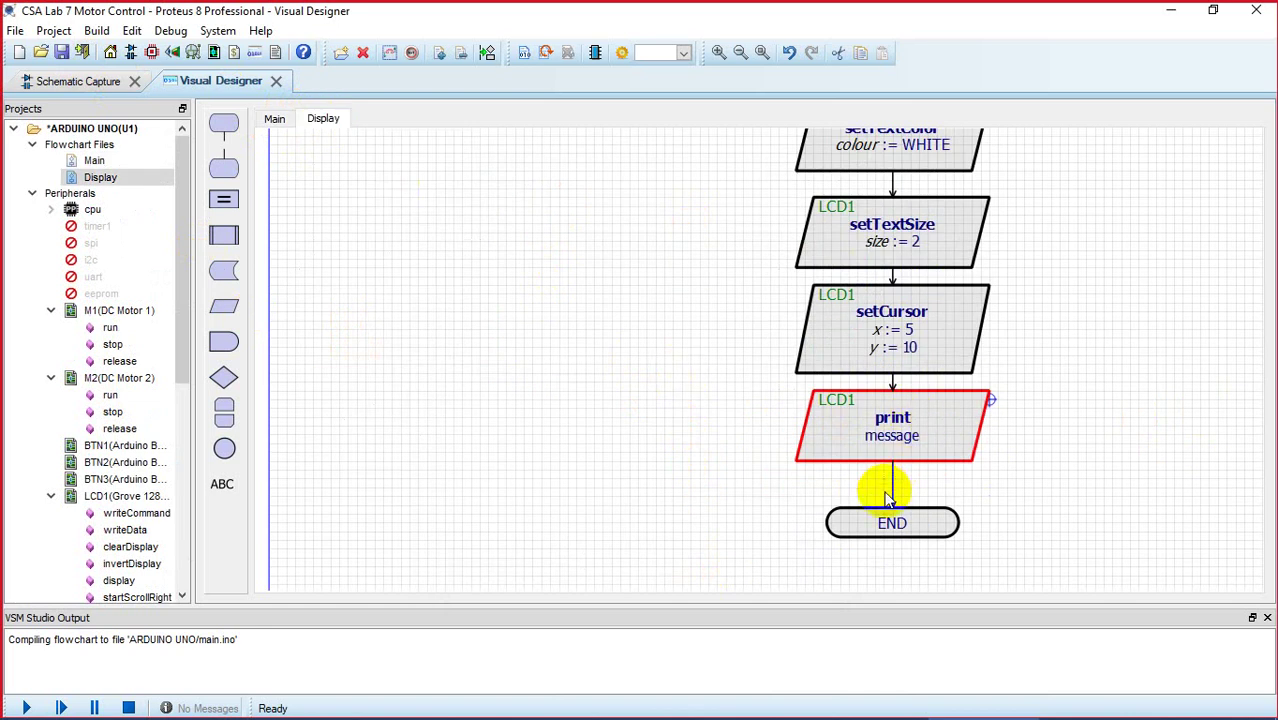
# Step: Move END down in the Disp_Msg routine, insert an LCD1 display block between print and END, and return to the Main sheet
pyautogui.moveTo(899, 537); pyautogui.dragTo(901, 582)
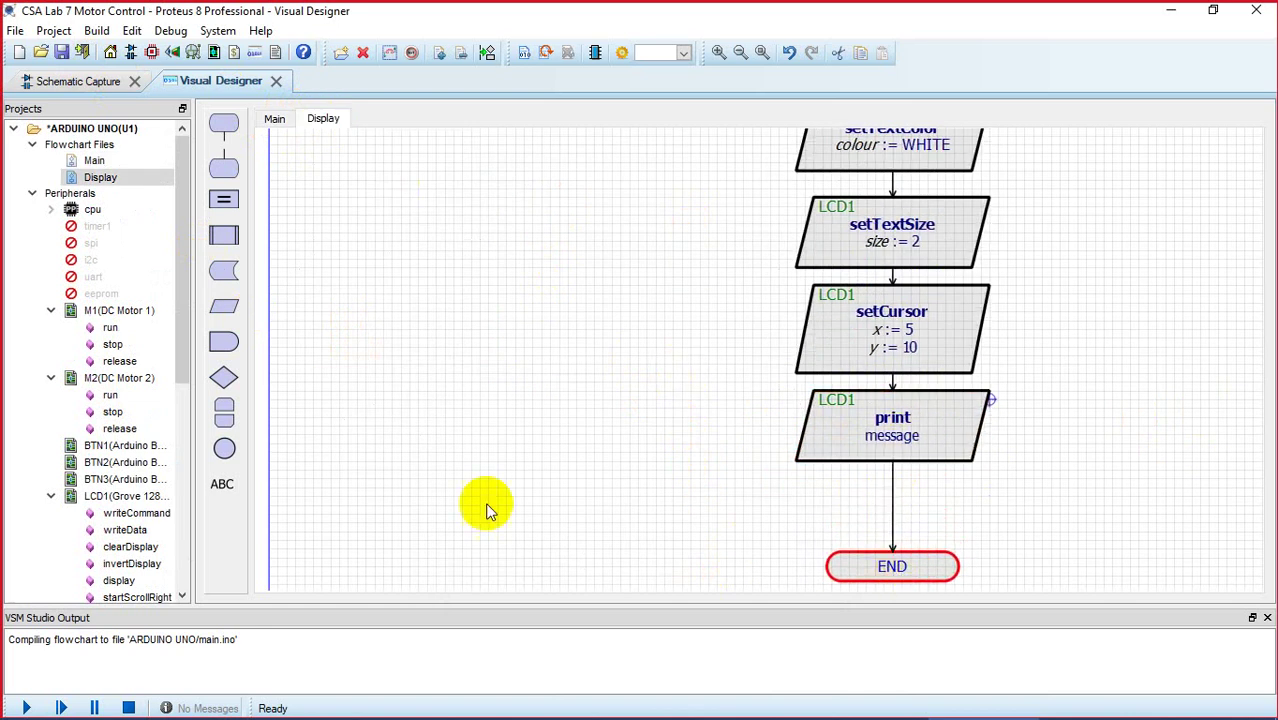
pyautogui.moveTo(108, 581); pyautogui.dragTo(898, 512)
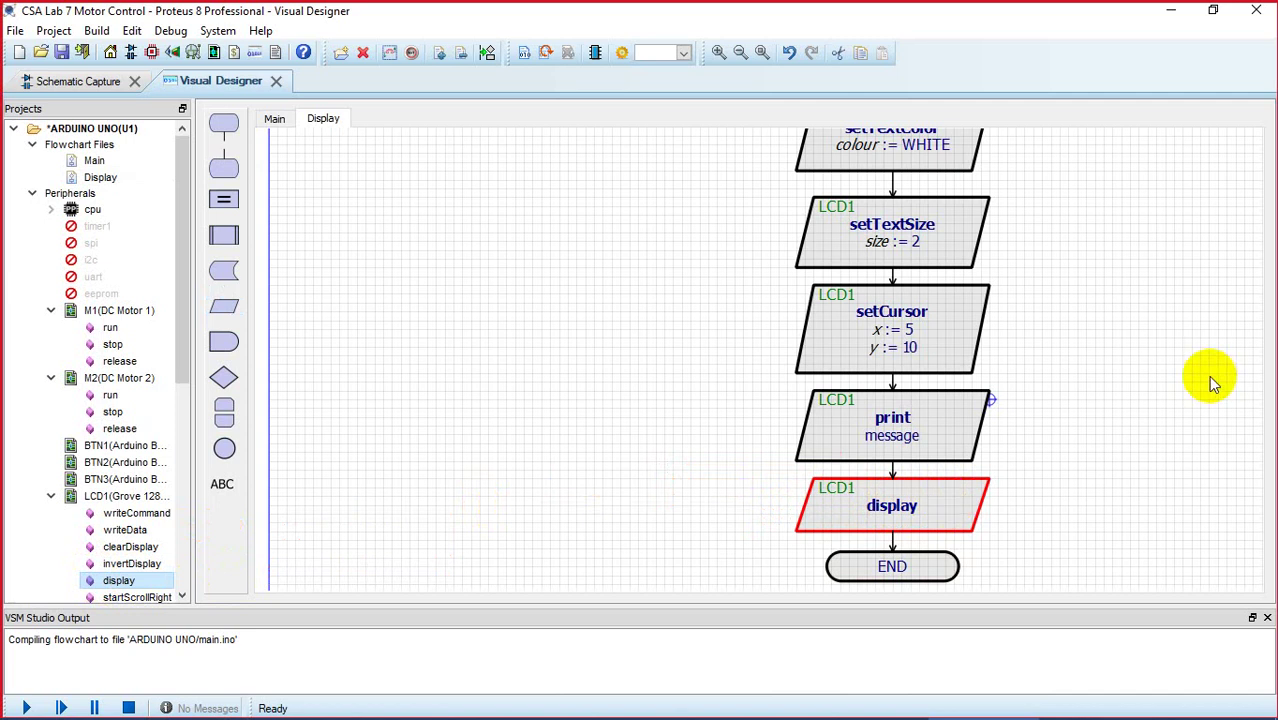
pyautogui.scroll(5, 1080, 460)
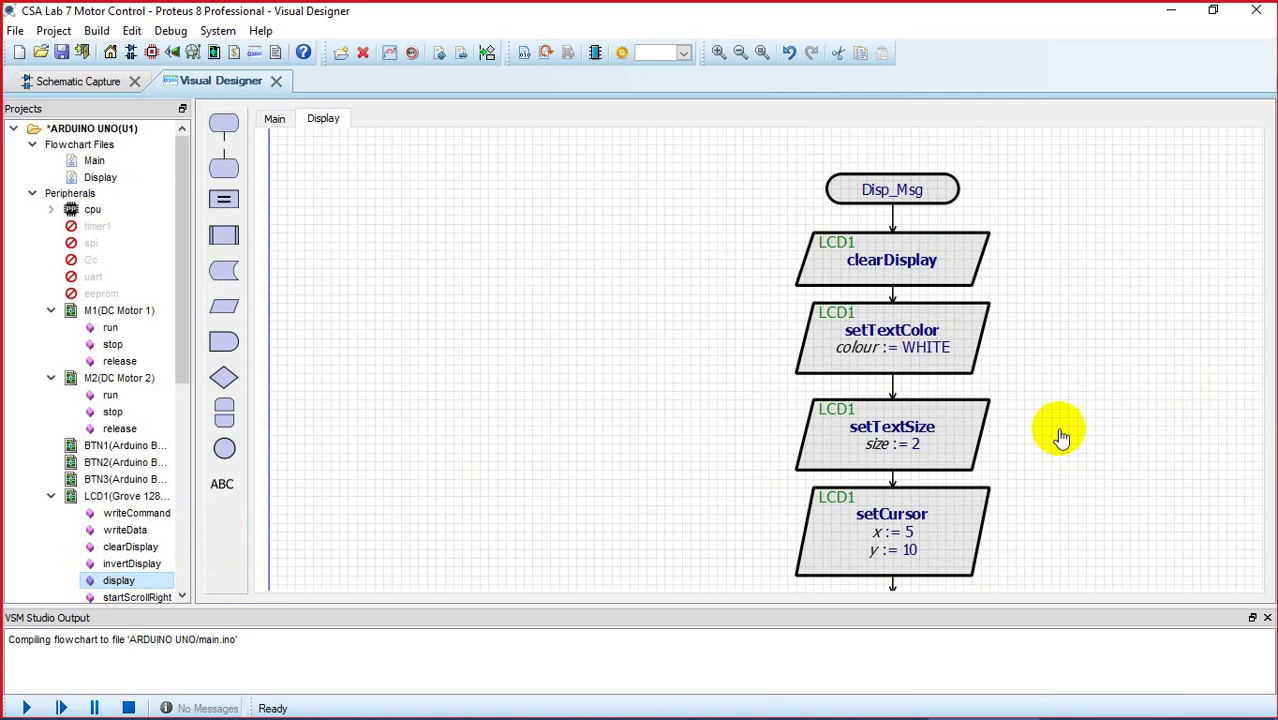
pyautogui.click(277, 120)
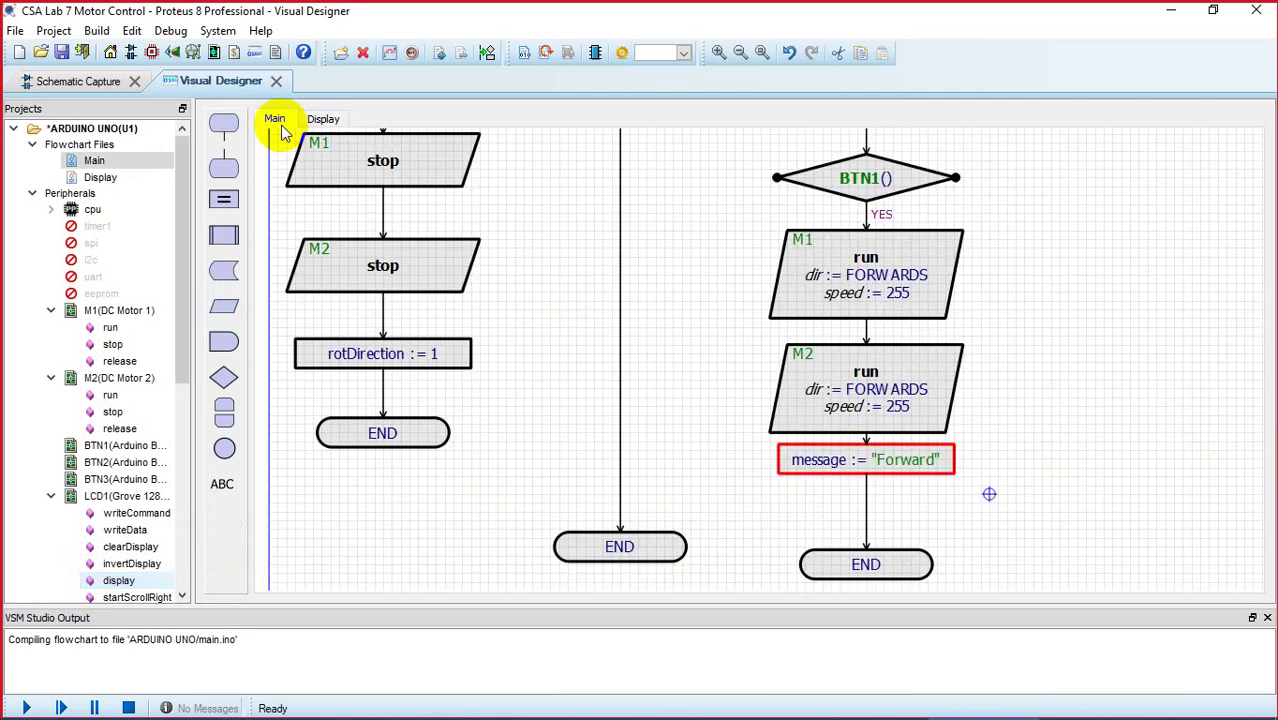
pyautogui.moveTo(802, 528); pyautogui.dragTo(899, 485)
pyautogui.doubleClick(899, 485)
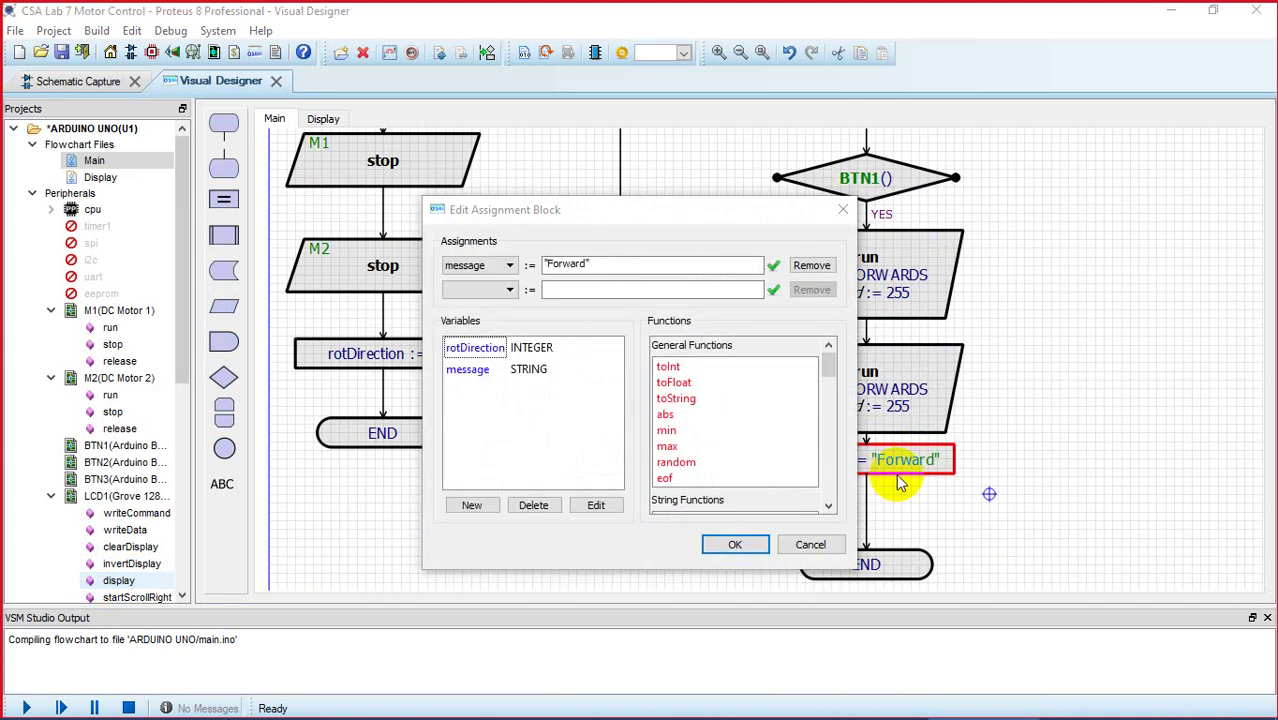
pyautogui.click(830, 548)
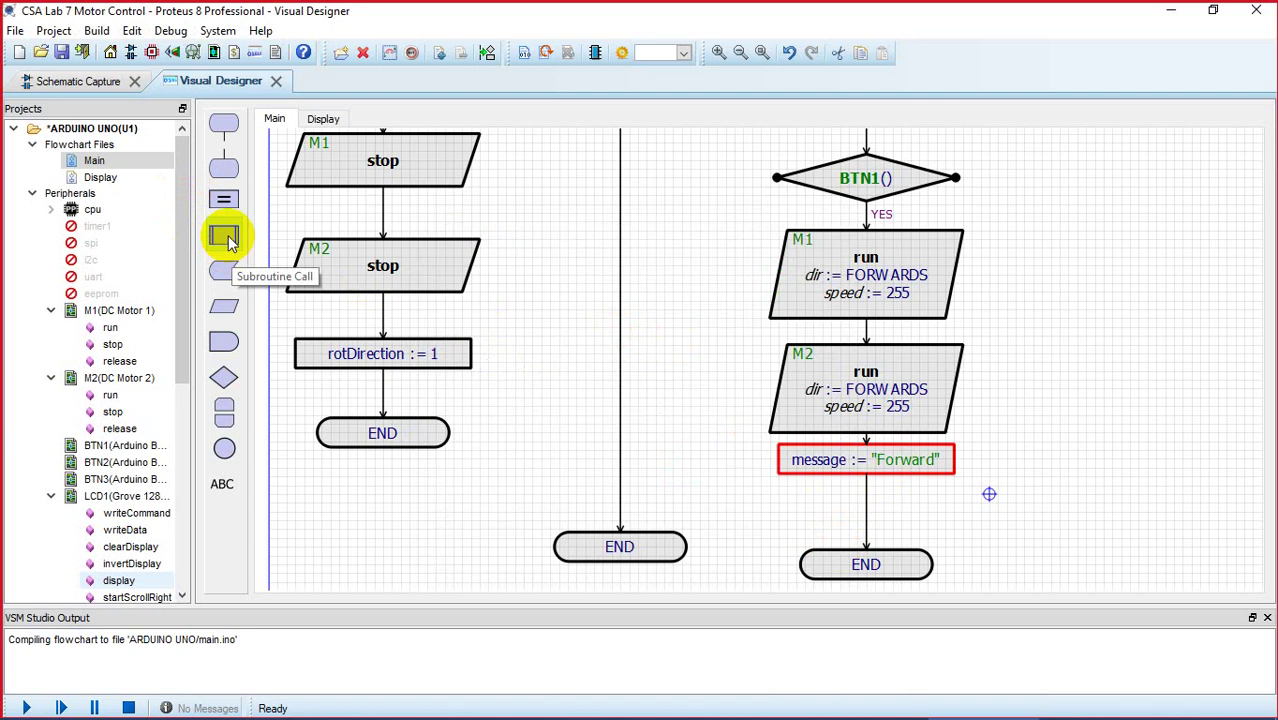
# Step: Insert a subroutine call below the message assignment in the Forward routine and set its method to Disp_Msg
pyautogui.moveTo(228, 241); pyautogui.dragTo(868, 515)
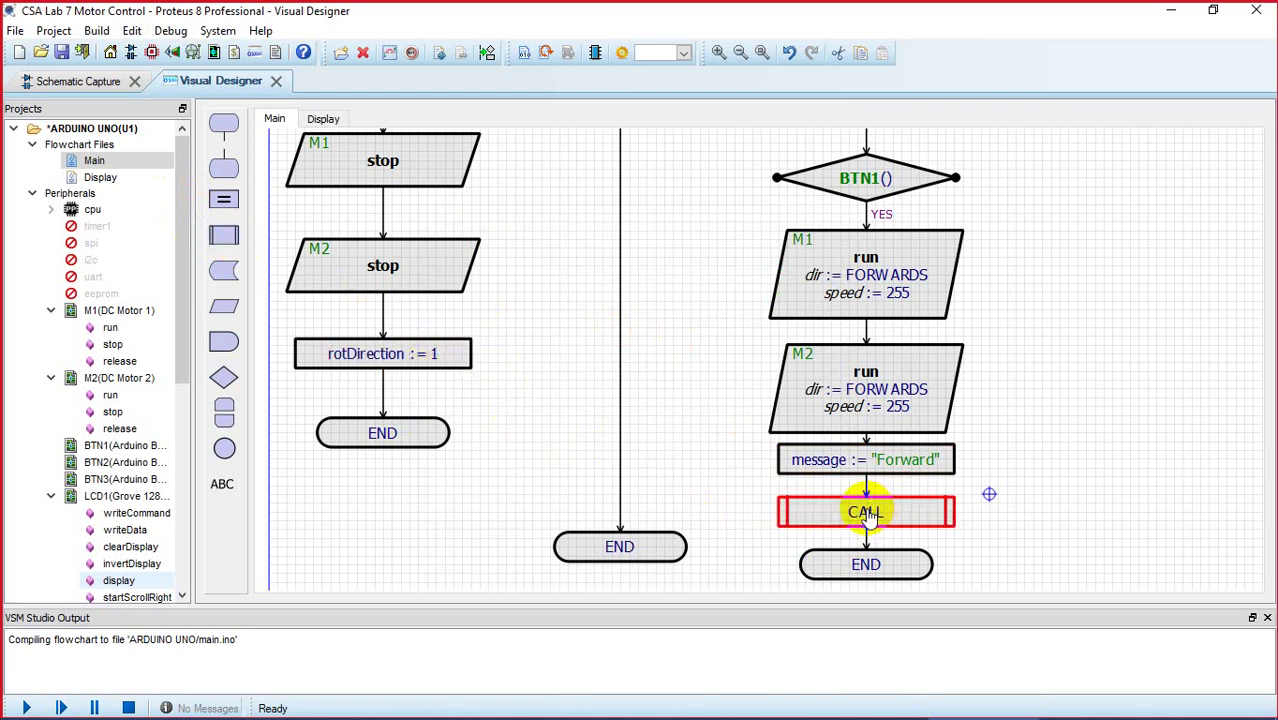
pyautogui.doubleClick(866, 513)
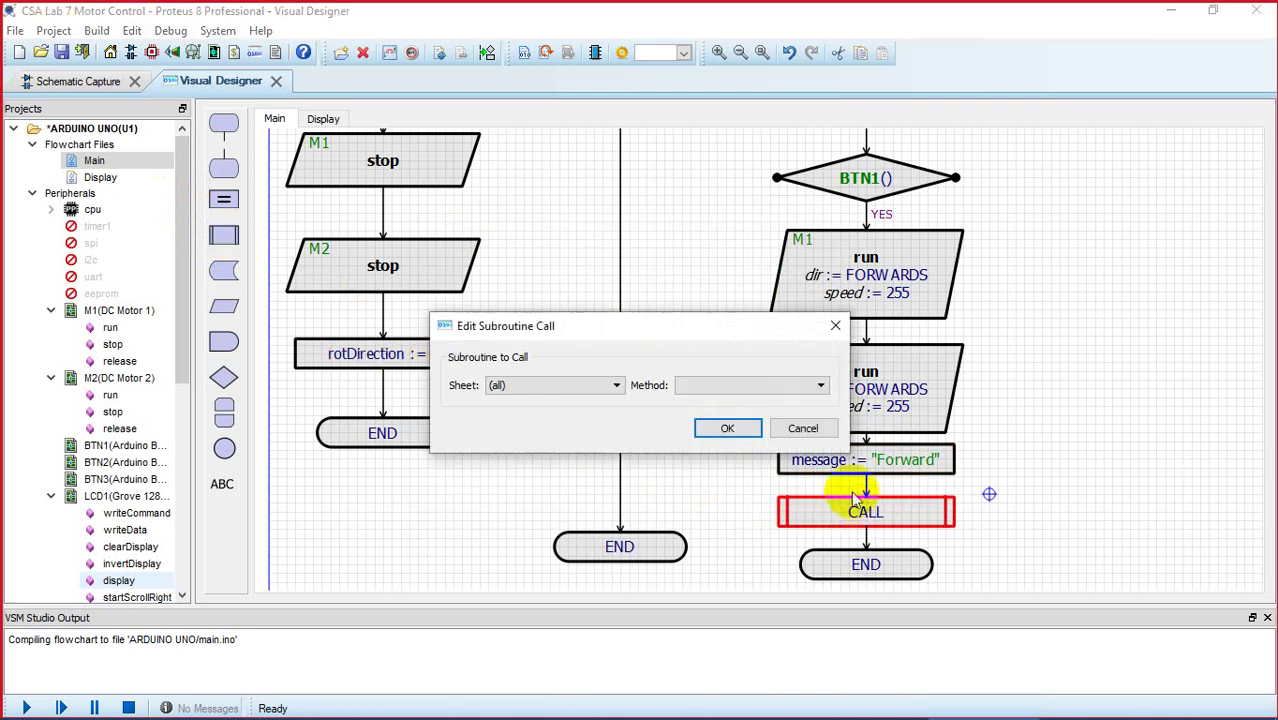
pyautogui.click(820, 386)
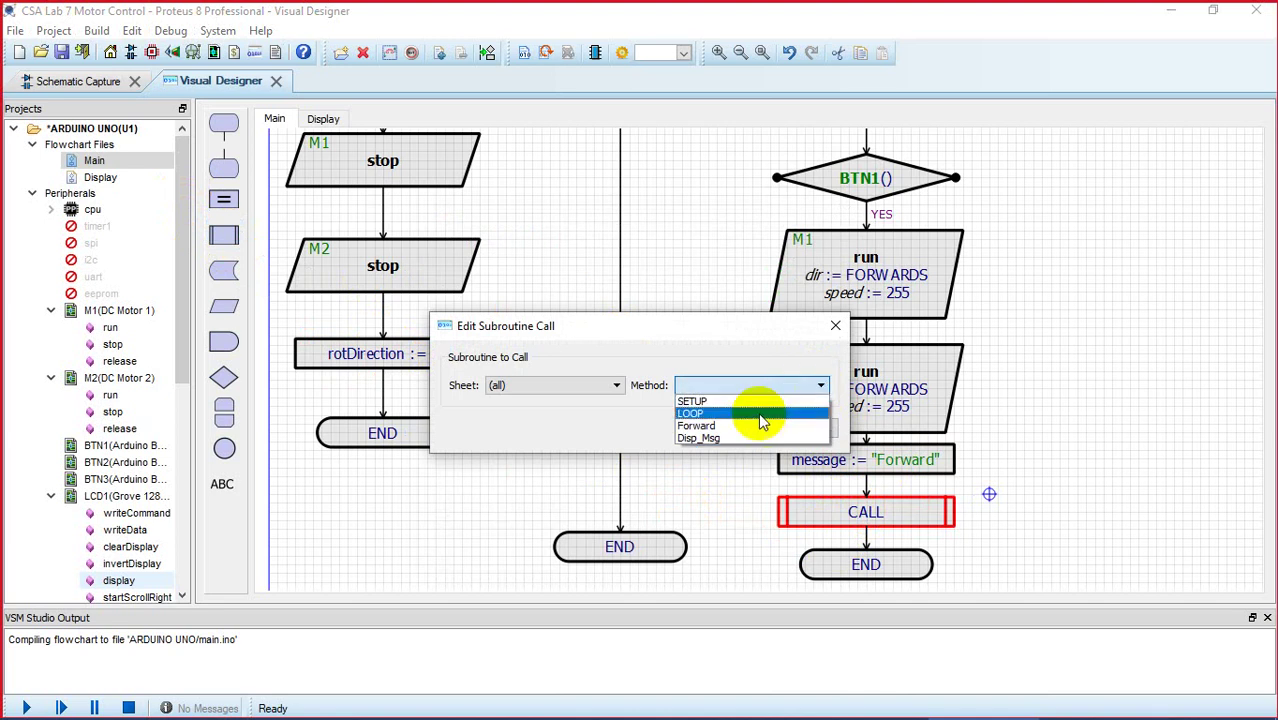
pyautogui.click(738, 436)
pyautogui.click(738, 437)
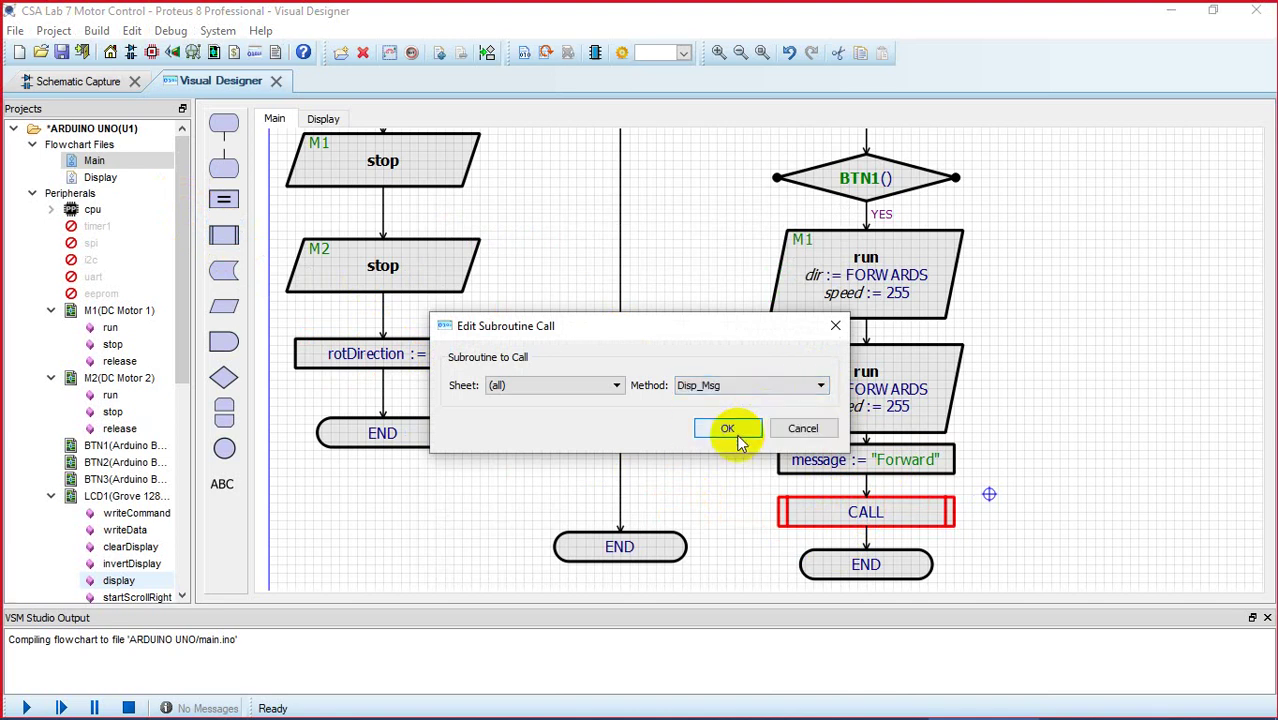
pyautogui.click(740, 441)
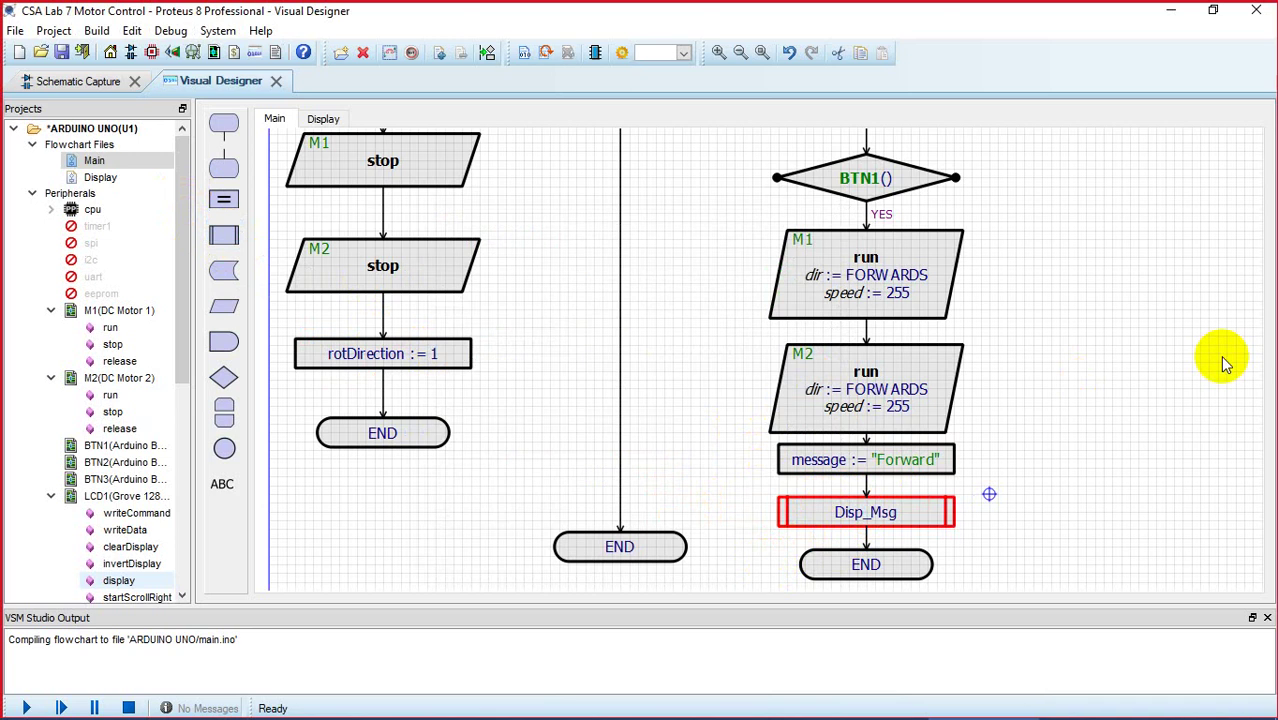
# Step: Adjust the spacing in the Forward routine by moving the BTN1 decision slightly up and the message assignment slightly down
pyautogui.scroll(2, 1225, 365)
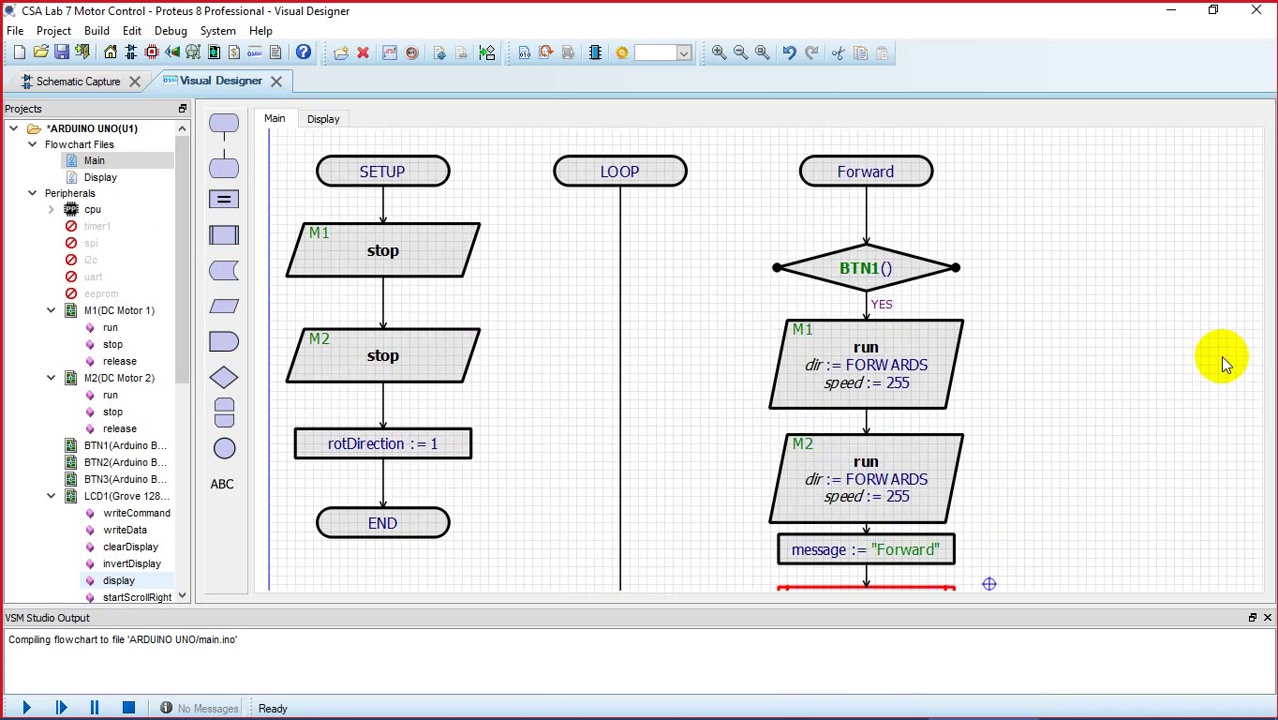
pyautogui.moveTo(870, 266); pyautogui.dragTo(873, 244)
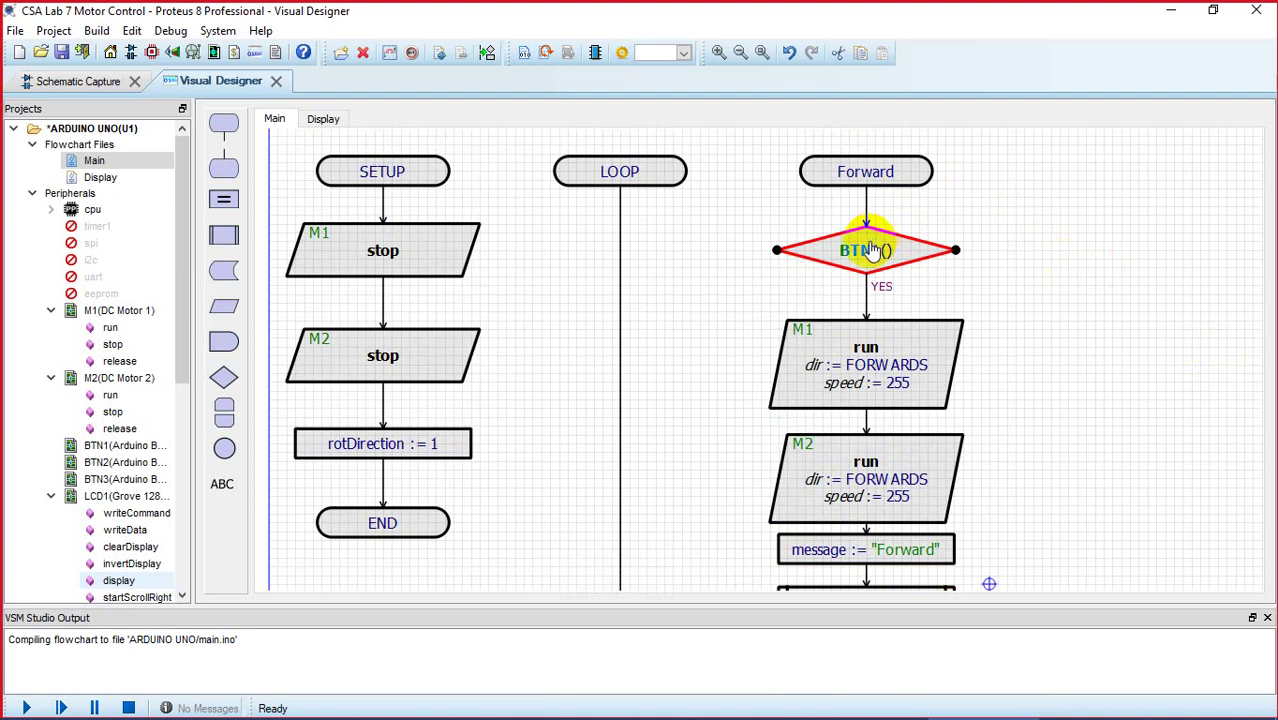
pyautogui.click(859, 289)
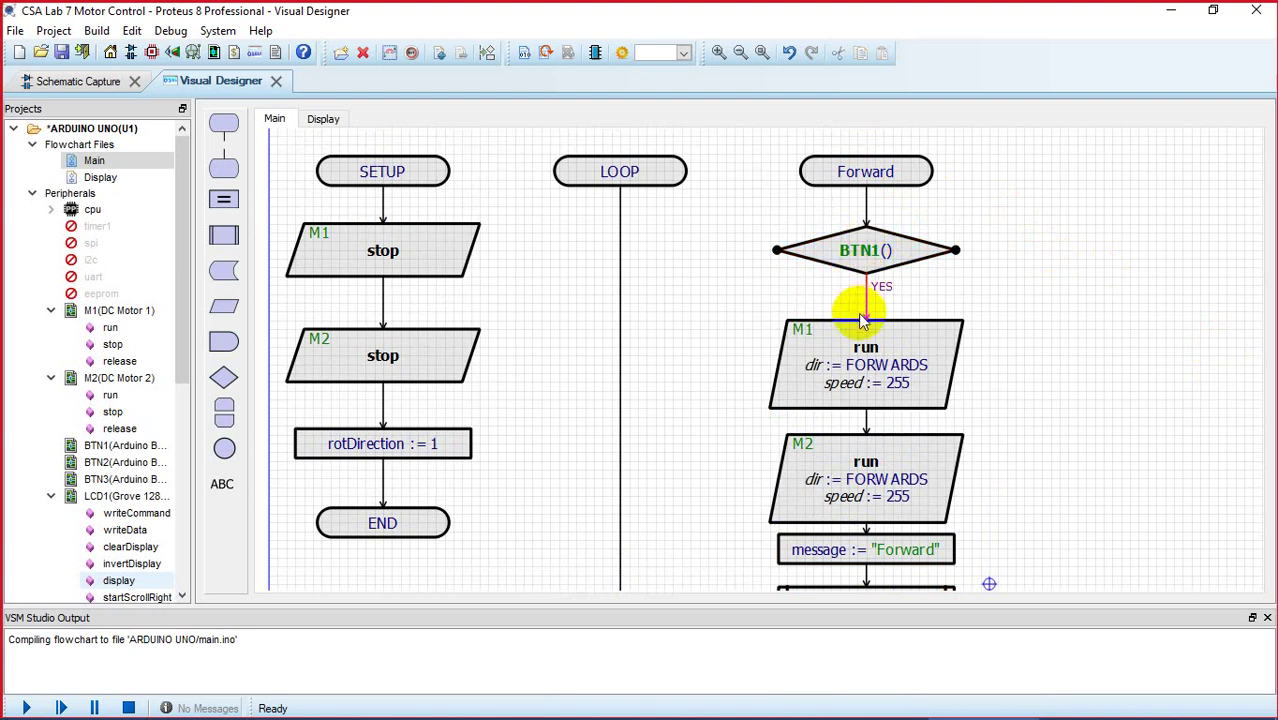
pyautogui.click(862, 366)
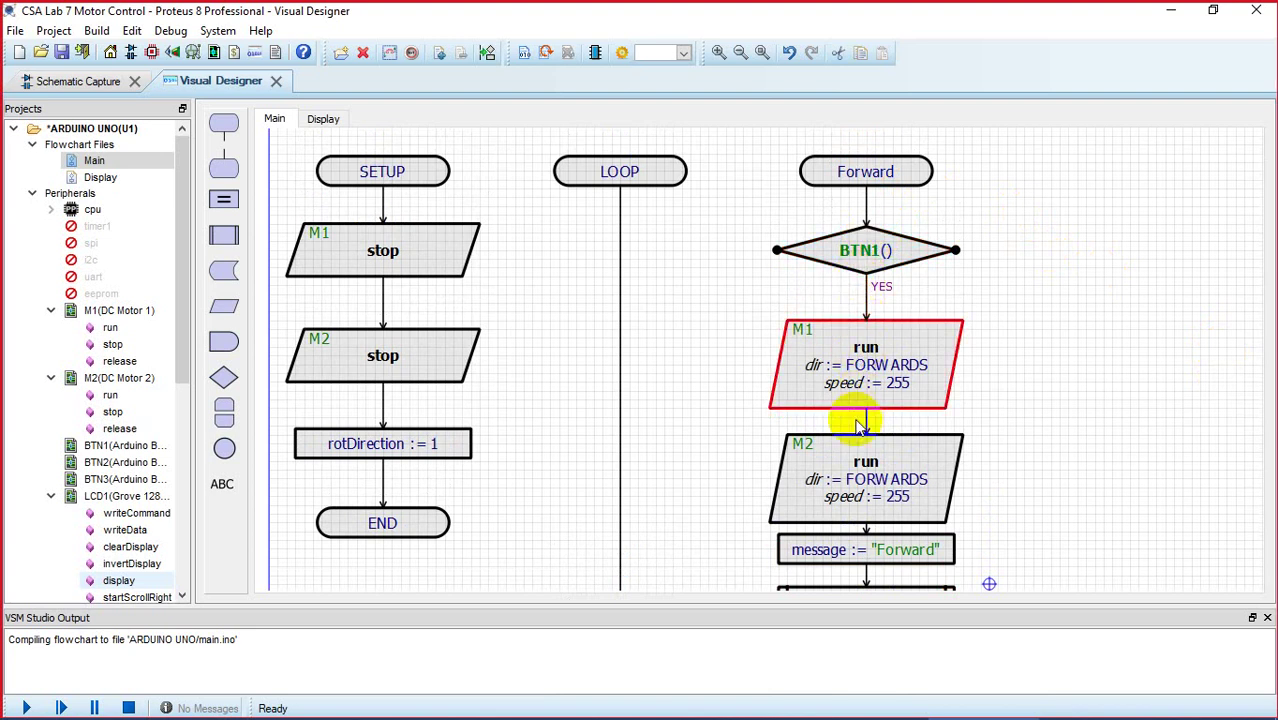
pyautogui.click(850, 452)
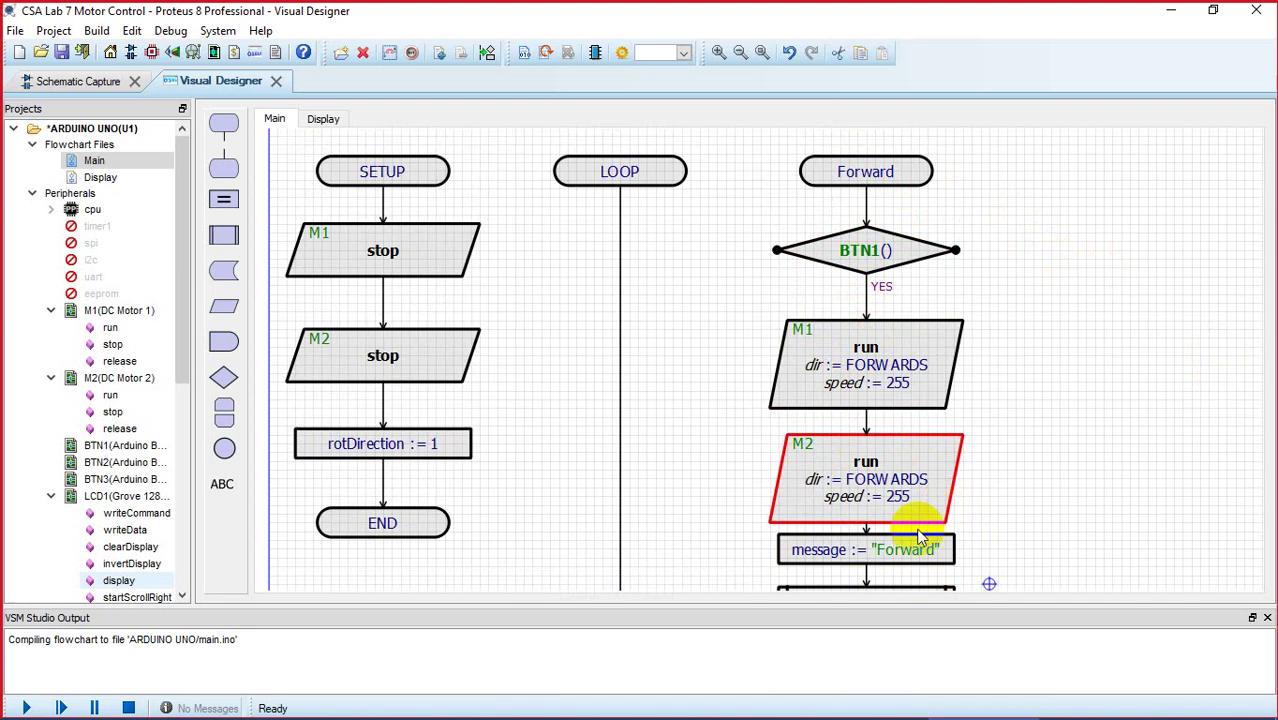
pyautogui.moveTo(891, 561); pyautogui.dragTo(897, 570)
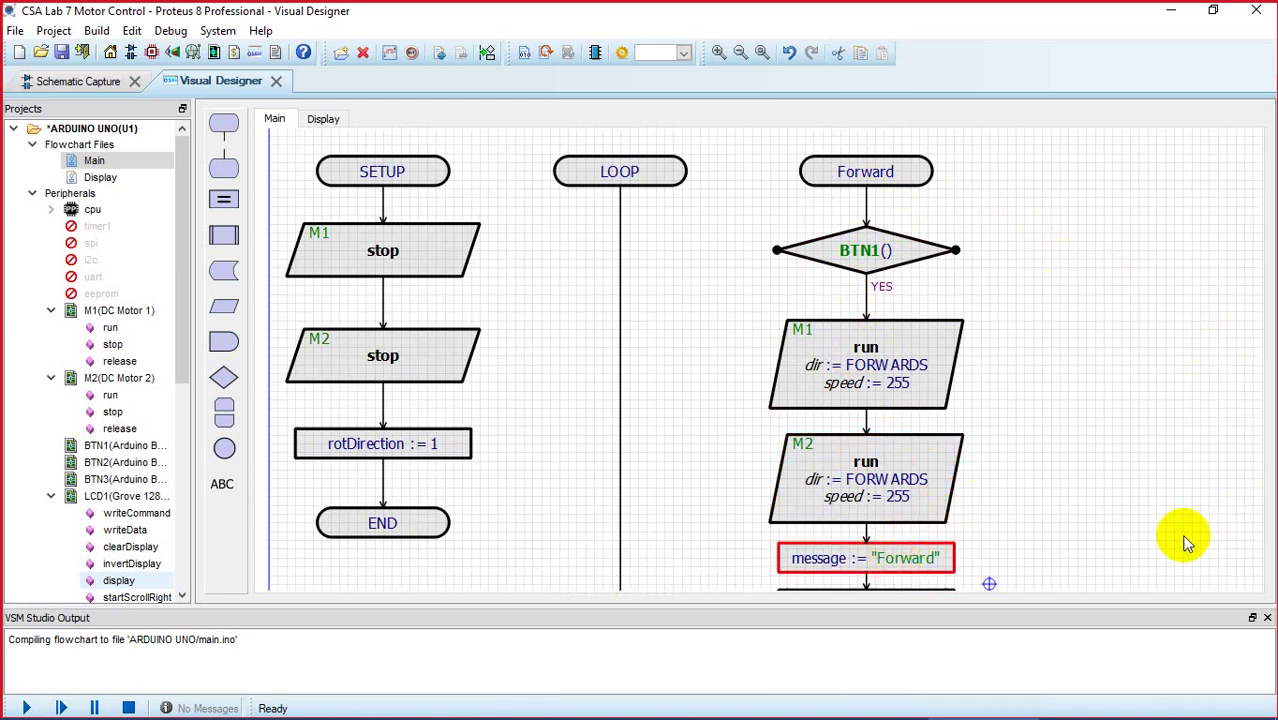
# Step: Move the Forward routine's END block down and connect the BTN1 decision's NO branch to the line just above END
pyautogui.scroll(-3, 1184, 541)
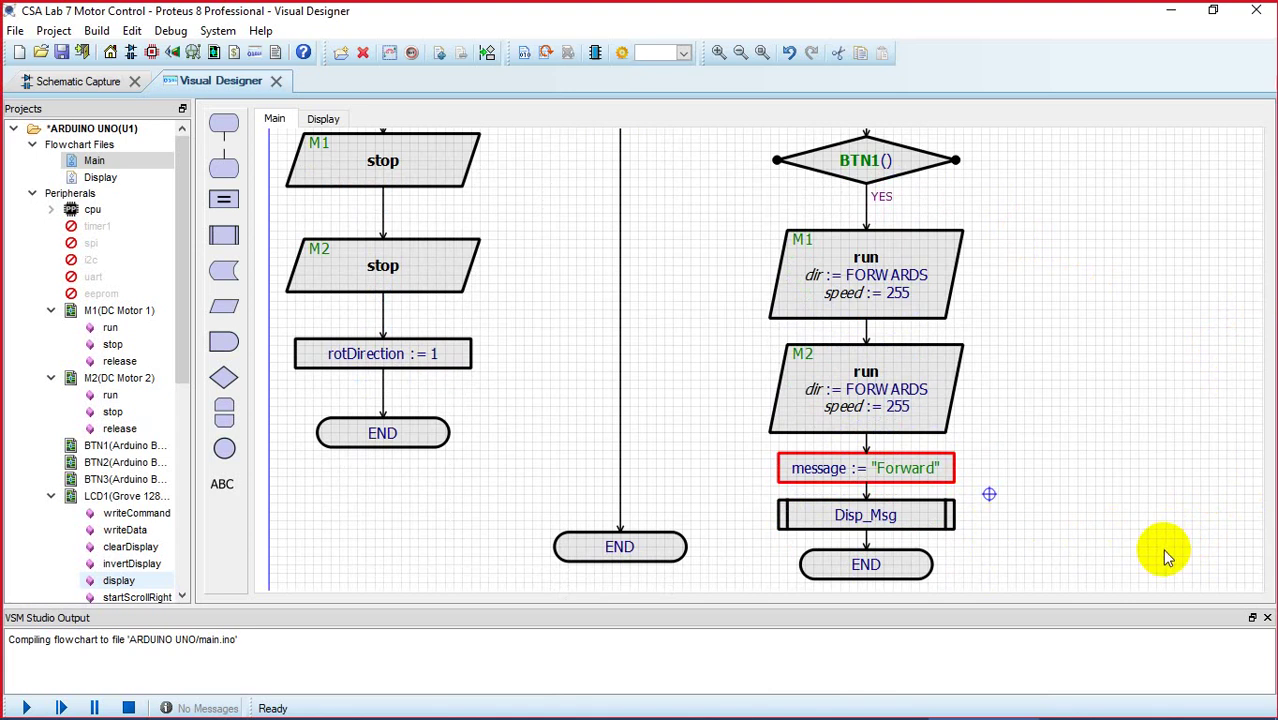
pyautogui.scroll(2, 1163, 551)
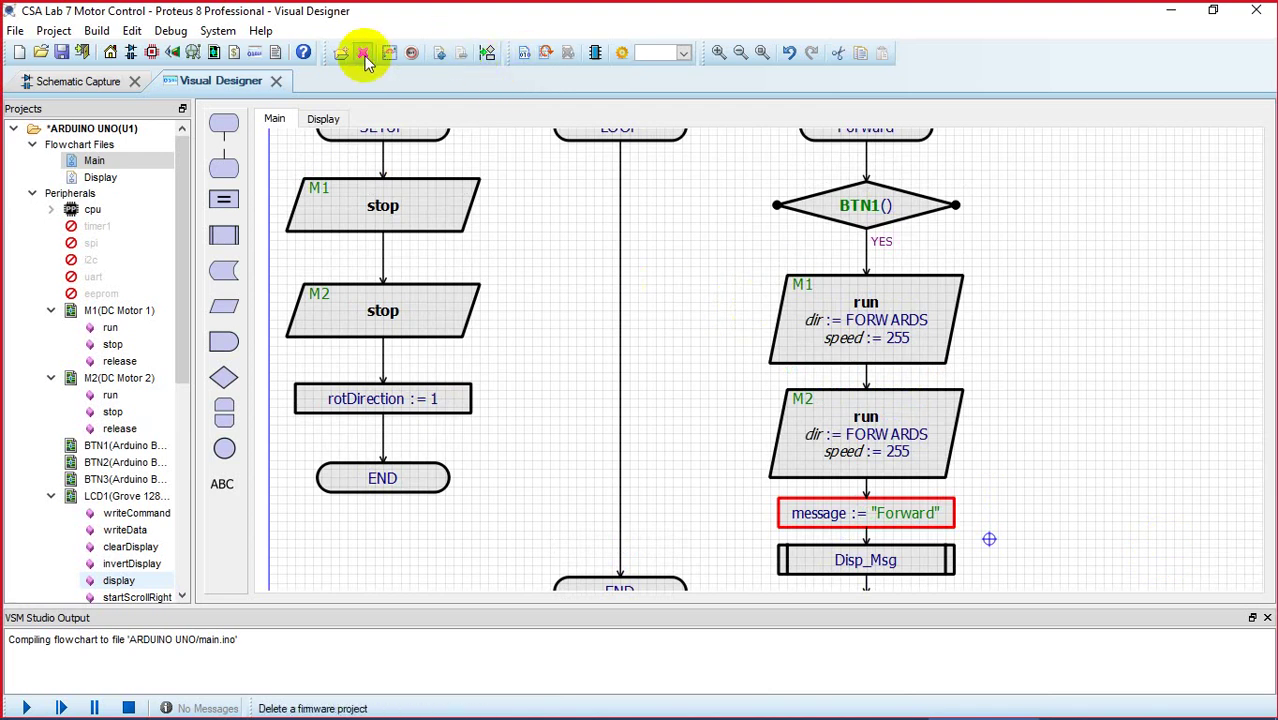
pyautogui.click(740, 53)
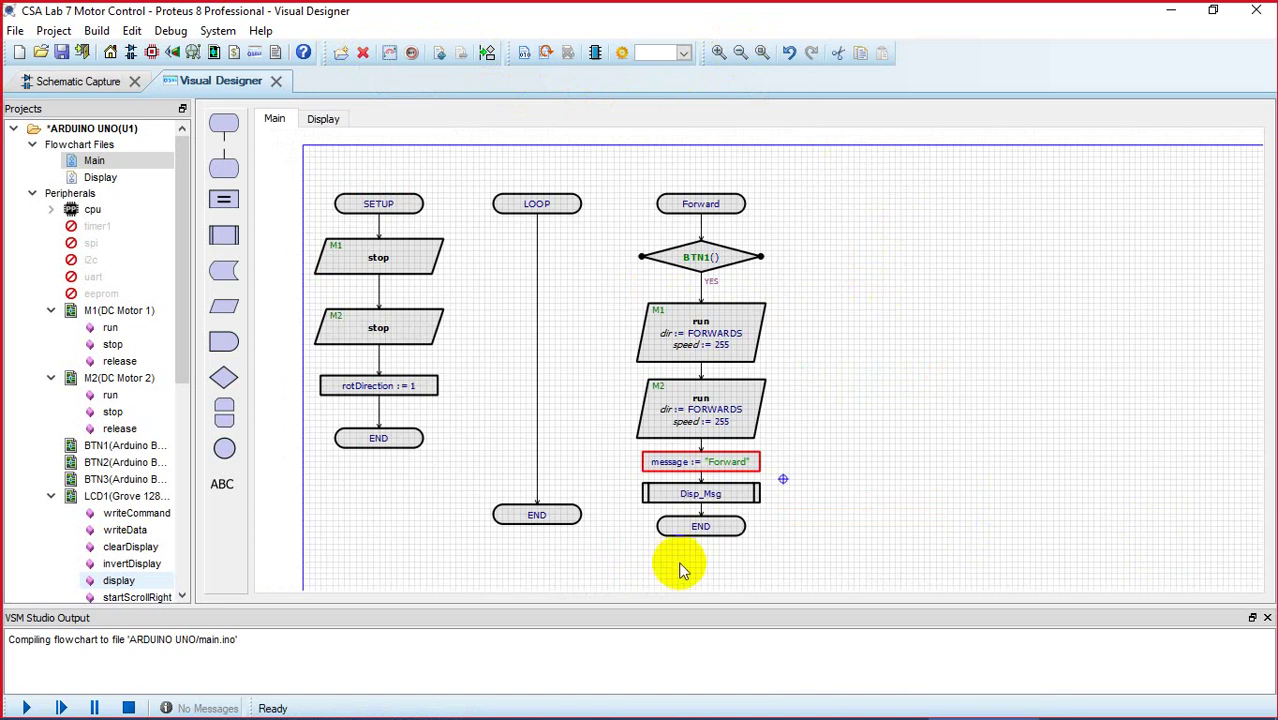
pyautogui.moveTo(704, 537); pyautogui.dragTo(704, 560)
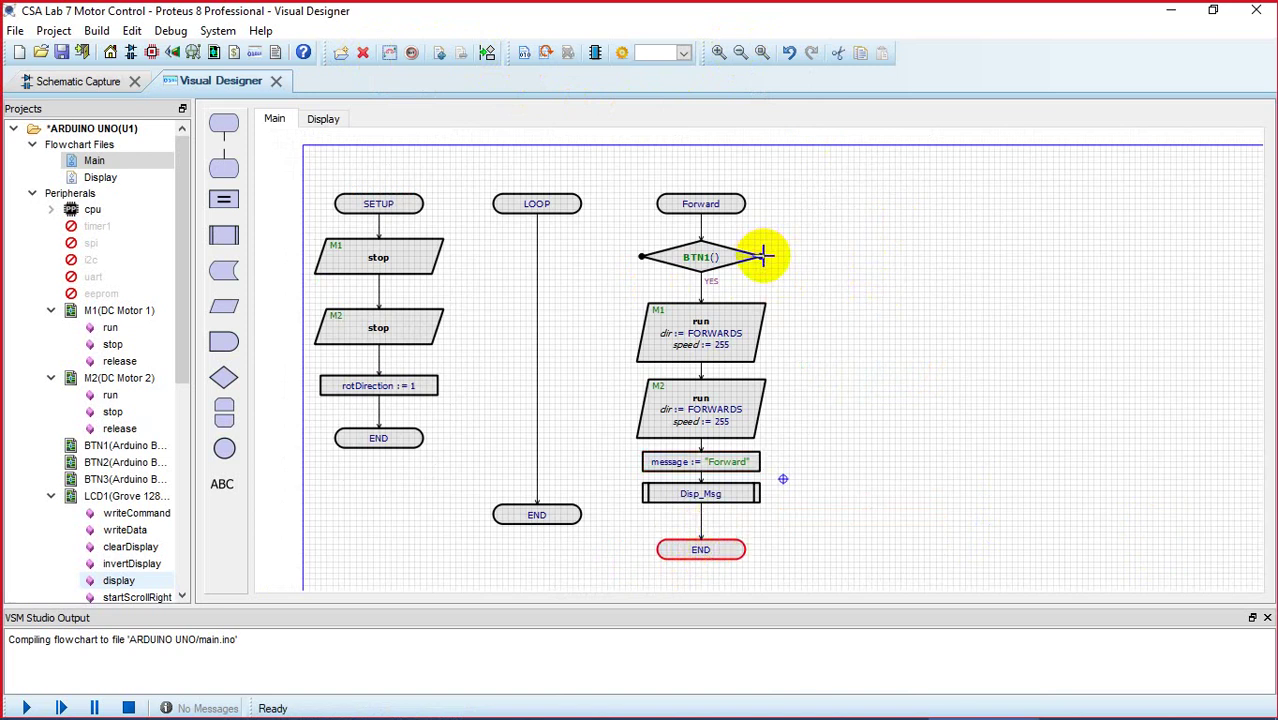
pyautogui.moveTo(763, 257); pyautogui.dragTo(703, 521)
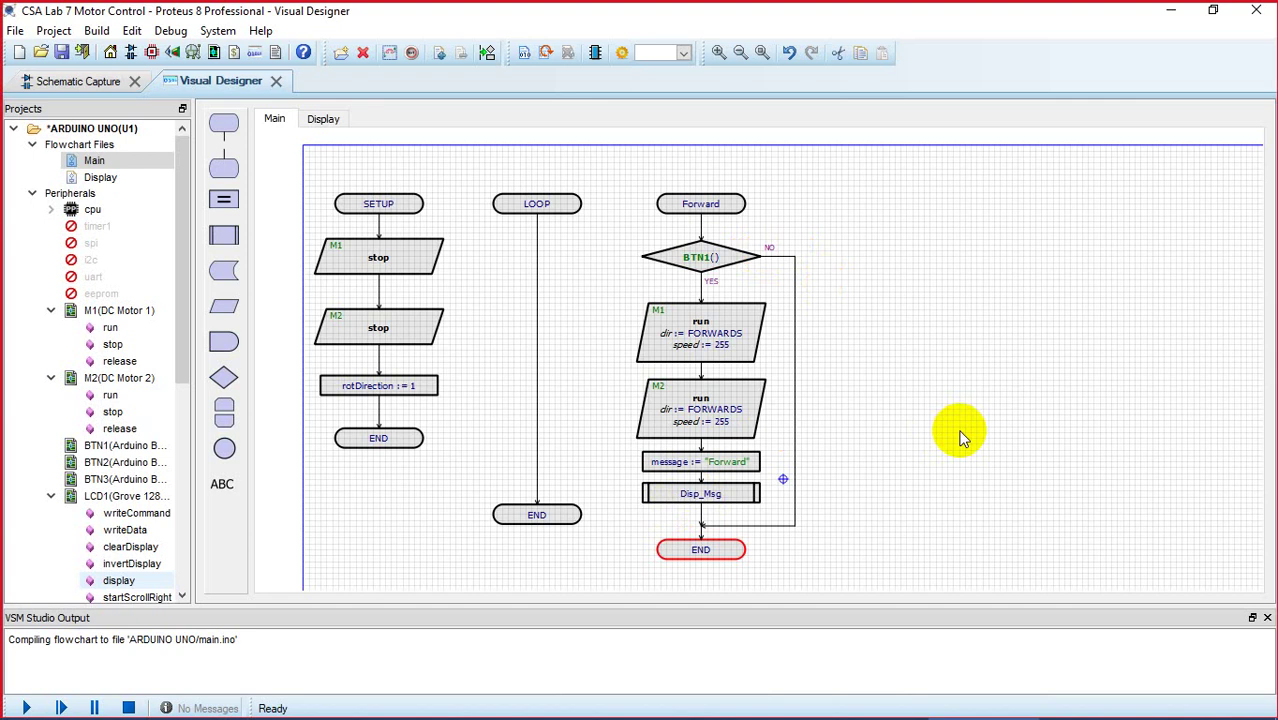
# Step: Glance at the schematic, then add an event routine beside Forward with its END level with Forward's and name it Reverse
pyautogui.click(108, 86)
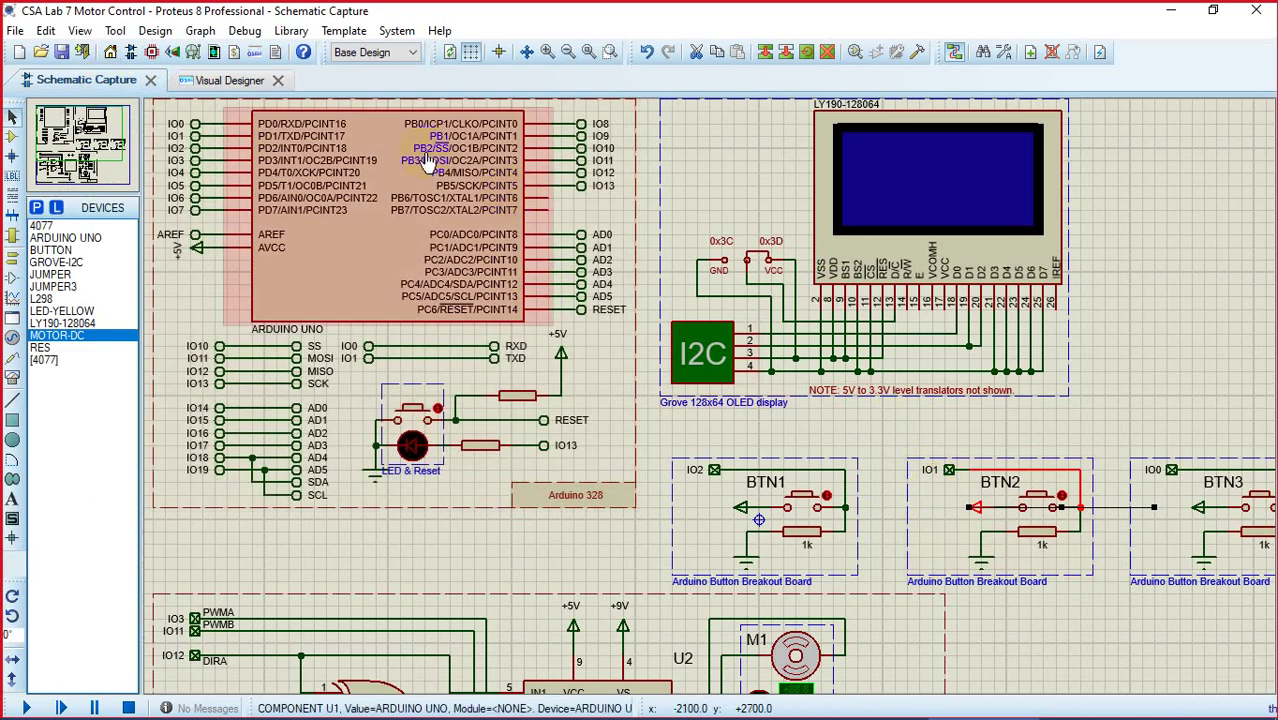
pyautogui.click(248, 81)
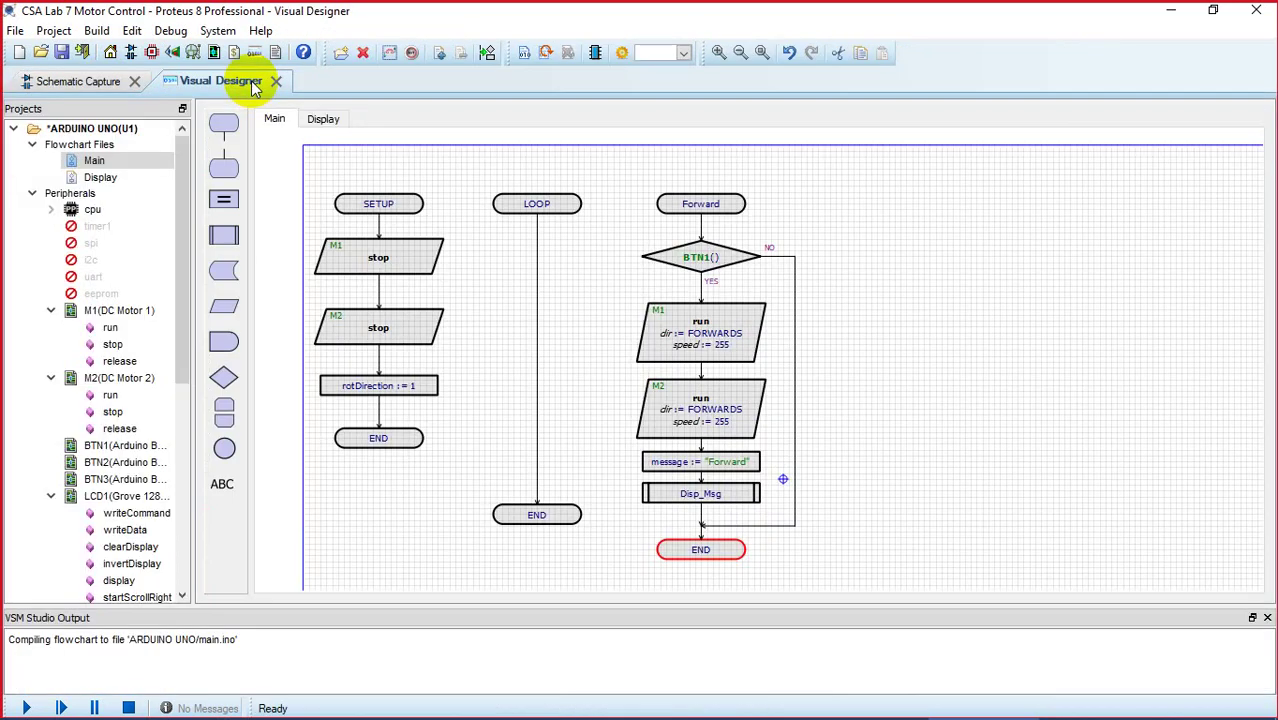
pyautogui.moveTo(222, 124); pyautogui.dragTo(890, 214)
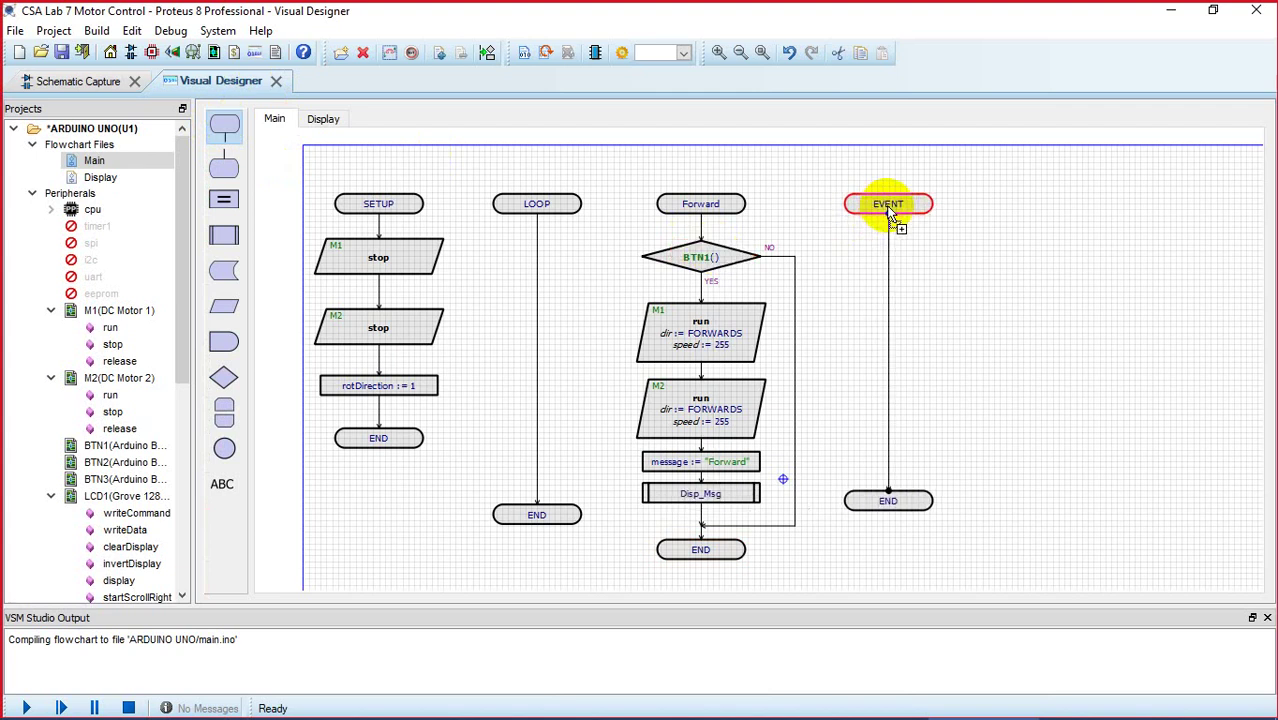
pyautogui.moveTo(907, 499); pyautogui.dragTo(922, 560)
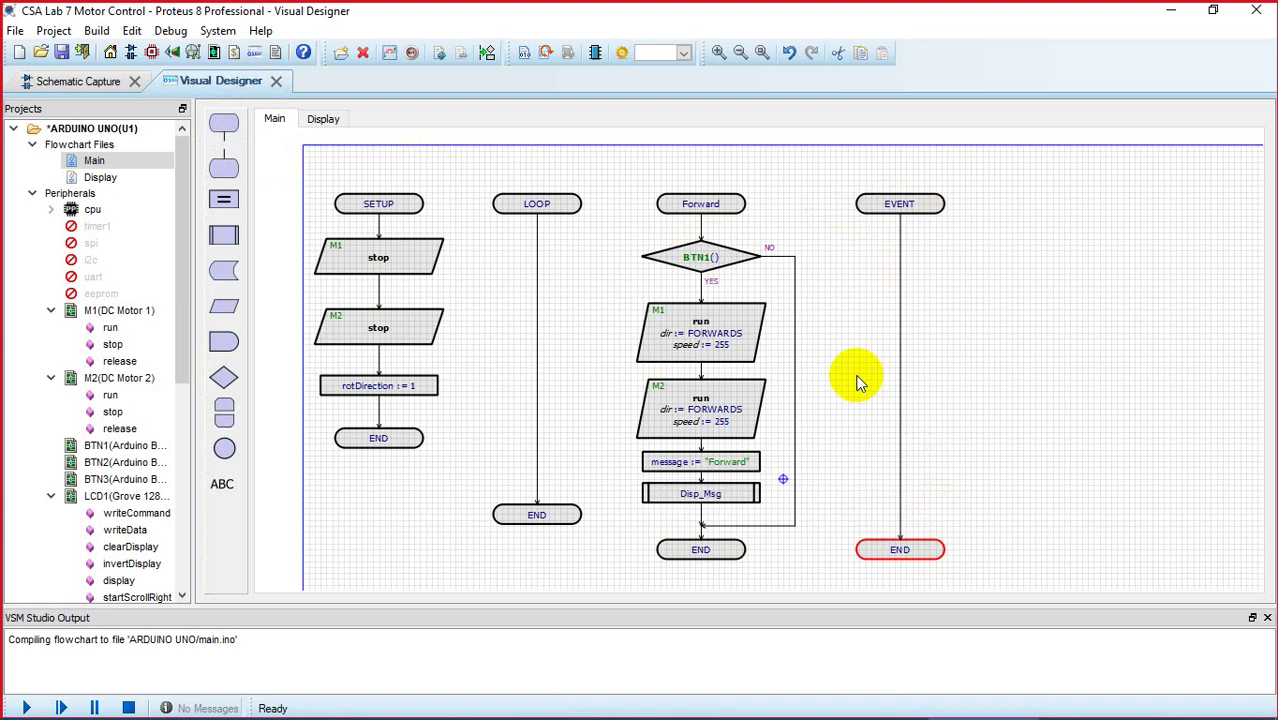
pyautogui.click(911, 207)
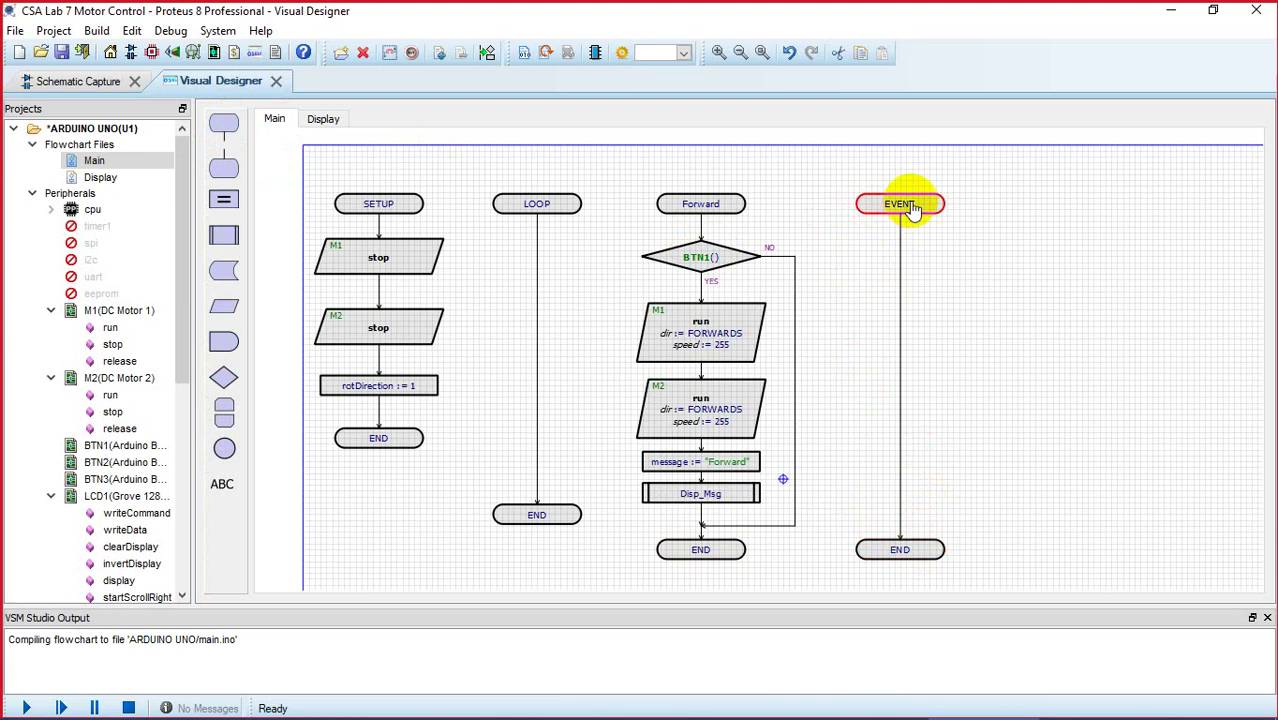
pyautogui.doubleClick(911, 207)
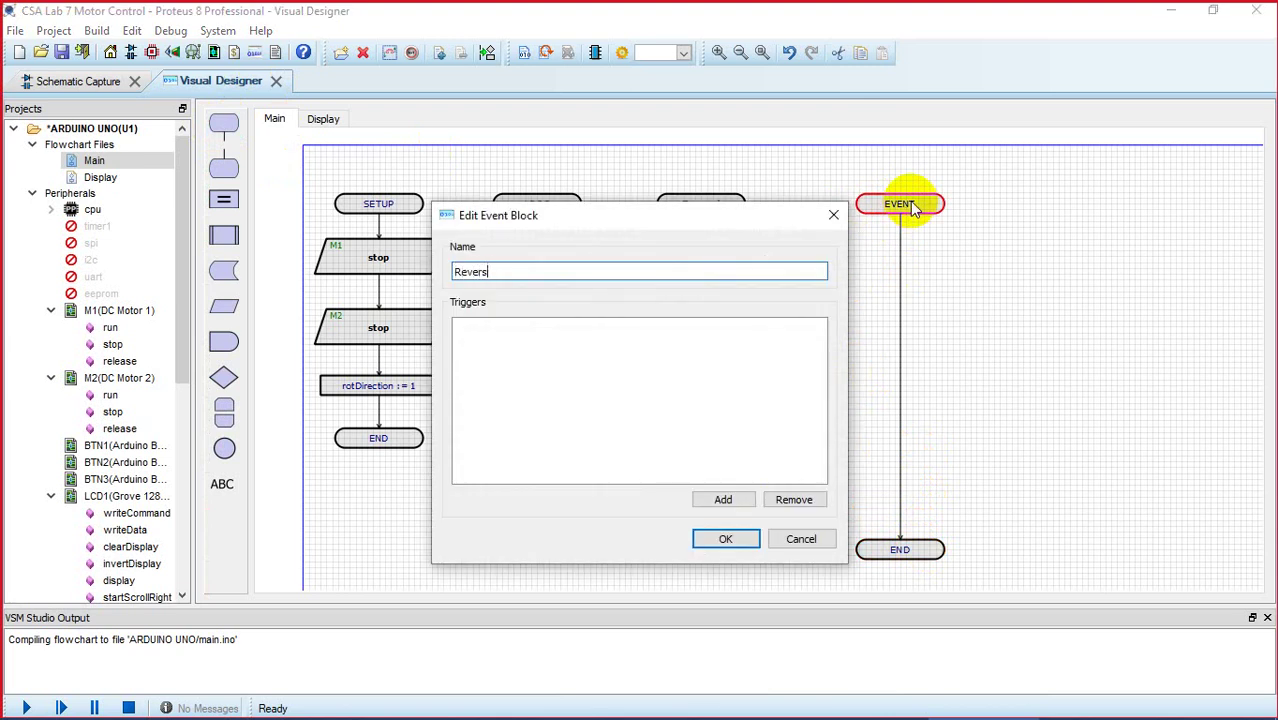
pyautogui.write('Reverse')
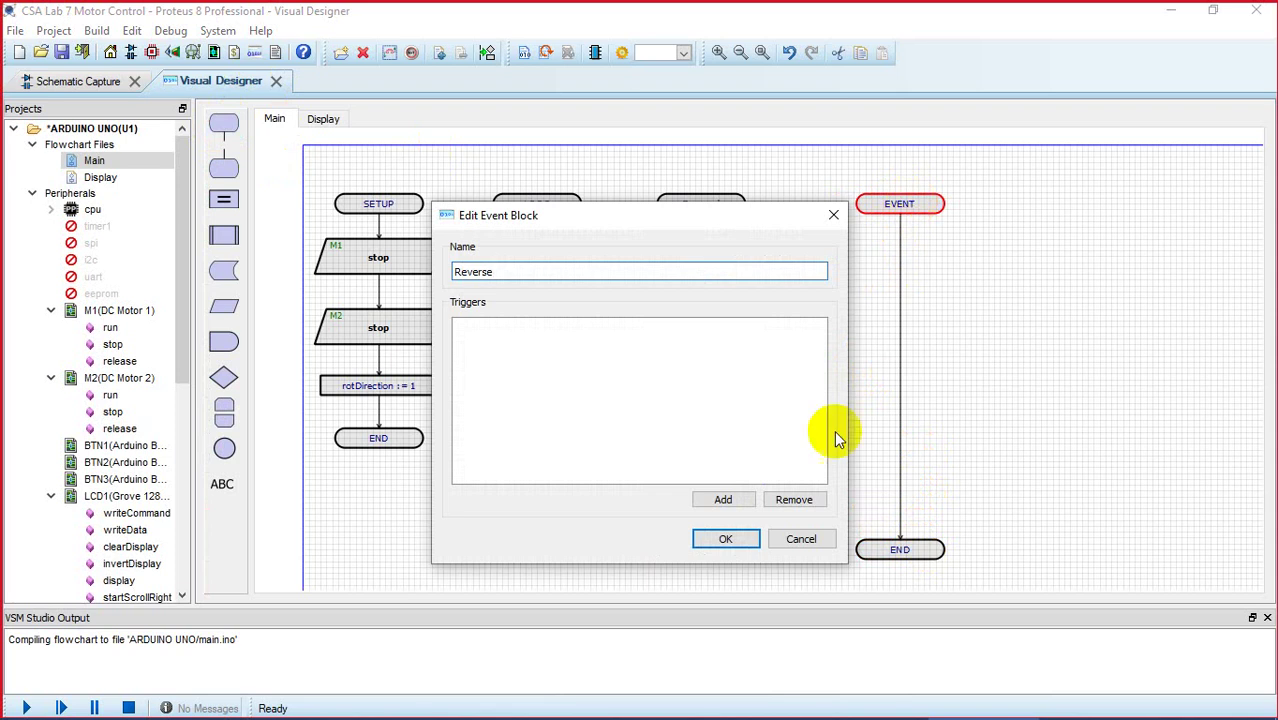
pyautogui.click(728, 541)
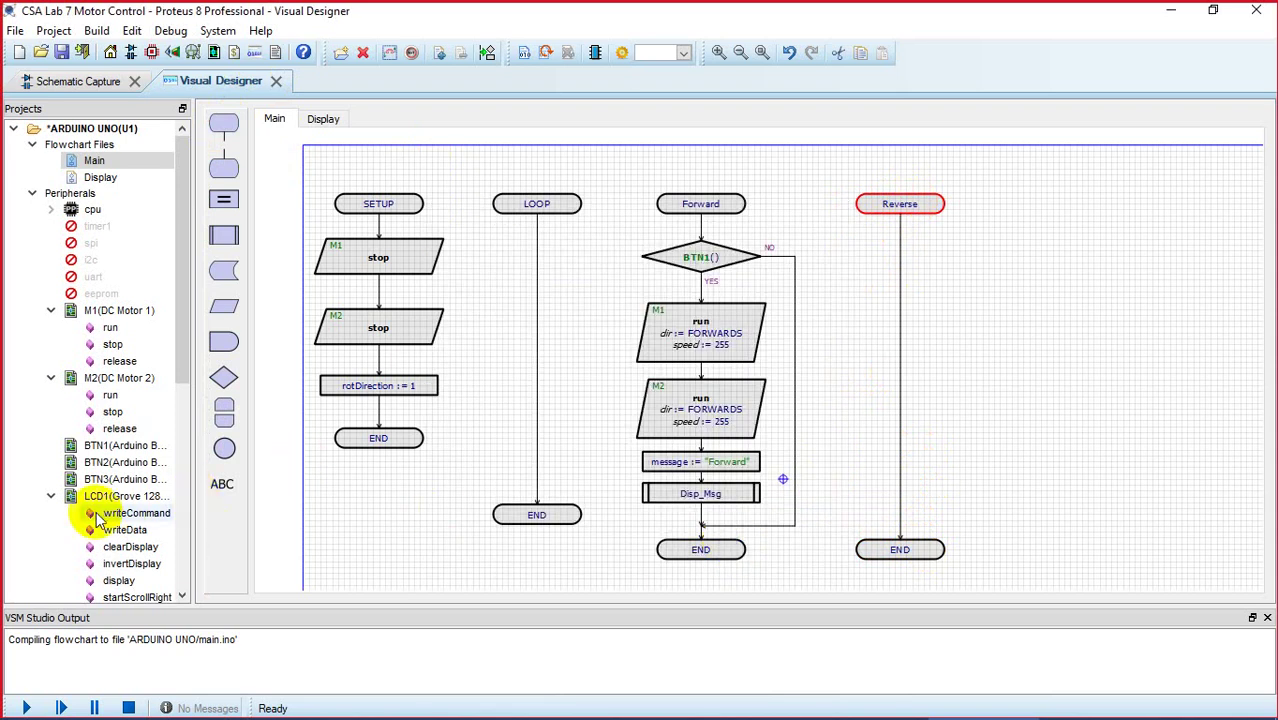
# Step: Insert a BTN2 decision below the Reverse block and shift the Forward routine's M1 and M2 run blocks up slightly
pyautogui.click(51, 496)
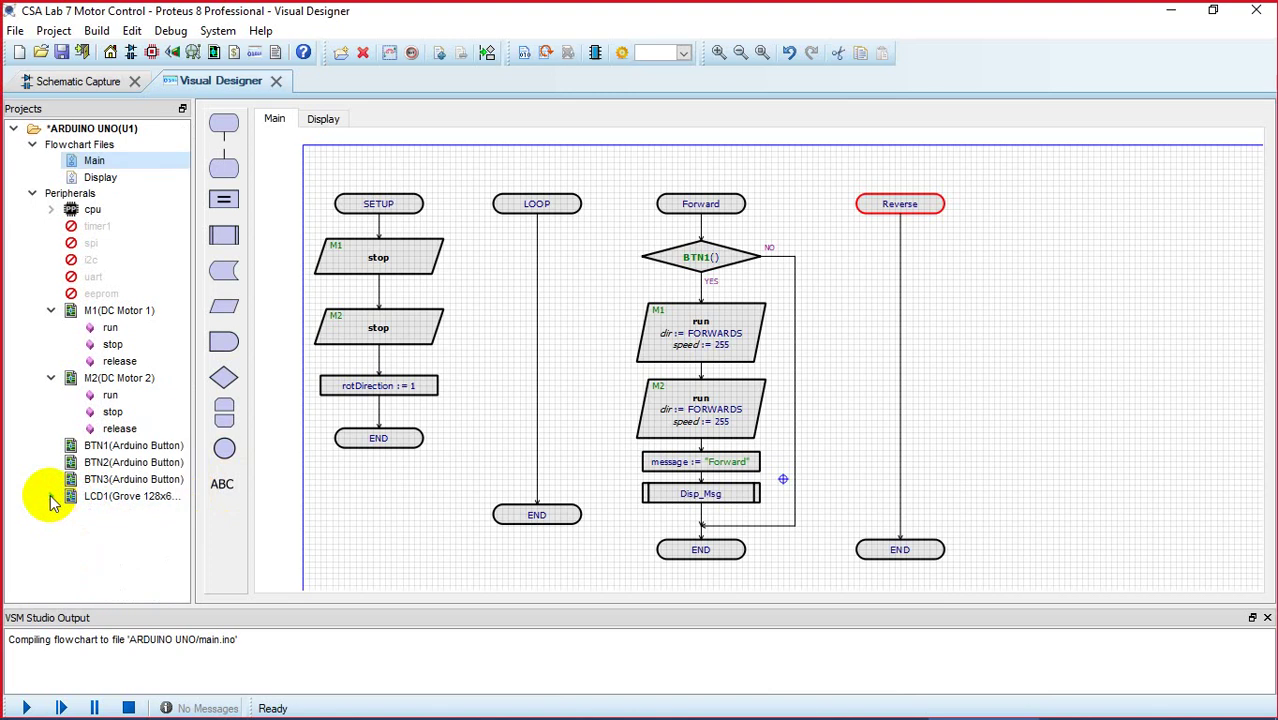
pyautogui.moveTo(75, 465); pyautogui.dragTo(900, 262)
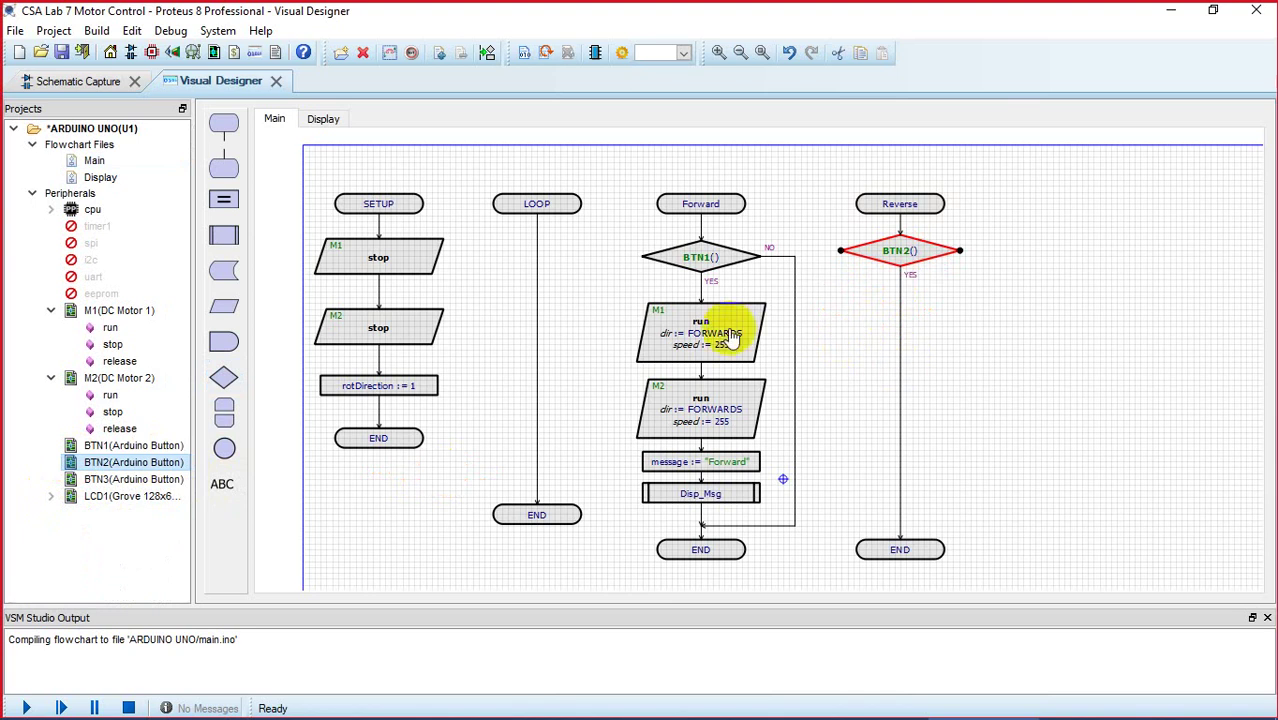
pyautogui.moveTo(726, 330); pyautogui.dragTo(726, 320)
pyautogui.moveTo(708, 430); pyautogui.dragTo(708, 422)
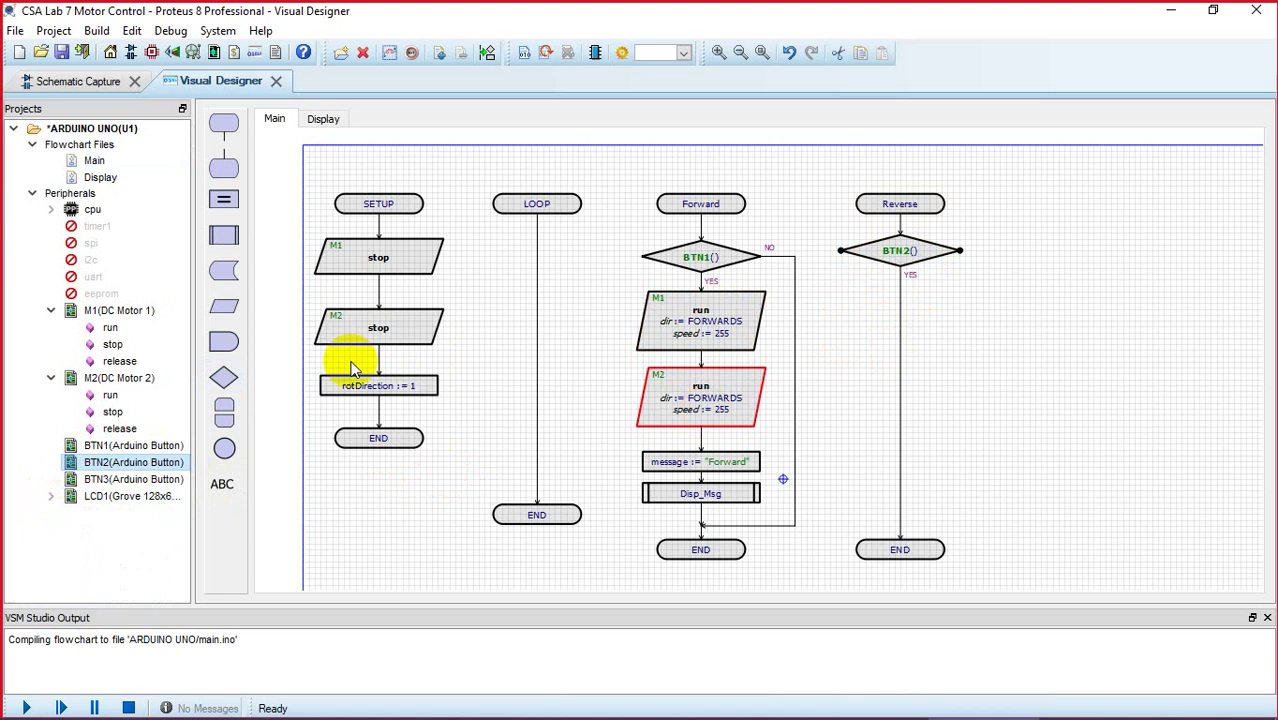
# Step: Insert an M1 run block below the BTN2 decision in the Reverse routine and set its direction to BACKWARDS
pyautogui.moveTo(111, 331); pyautogui.dragTo(900, 321)
pyautogui.doubleClick(900, 325)
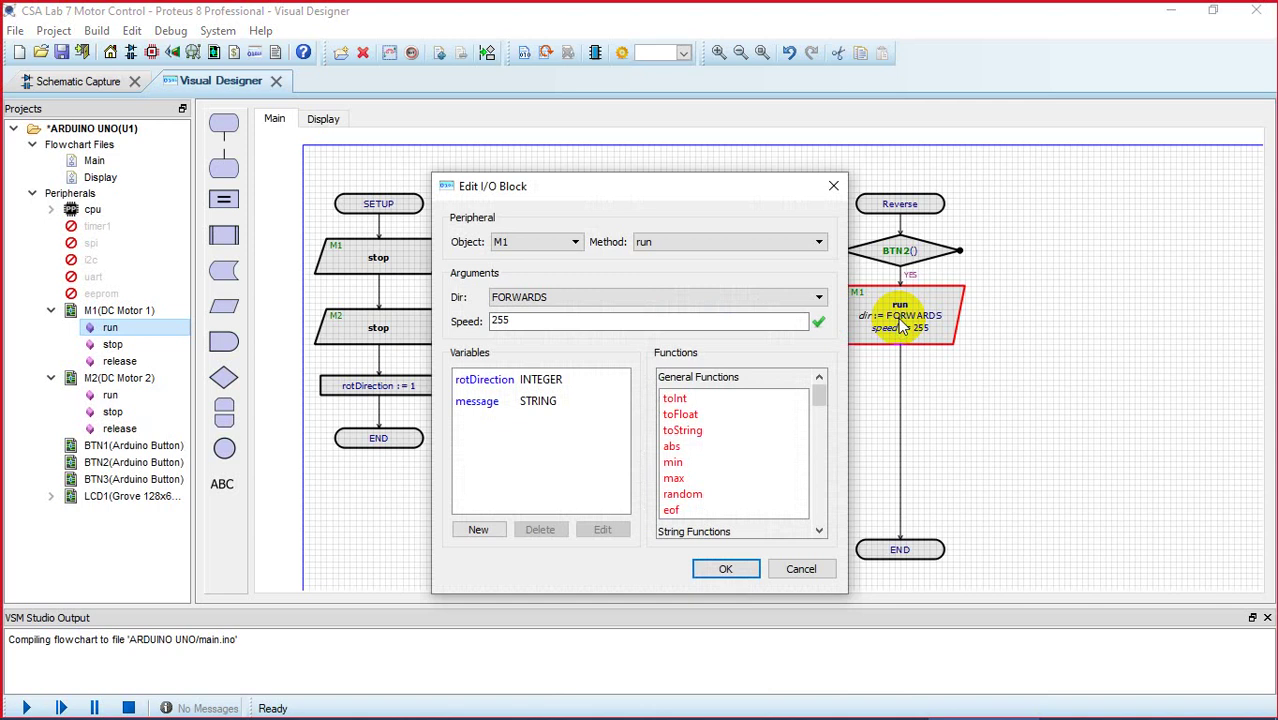
pyautogui.click(699, 297)
pyautogui.click(677, 320)
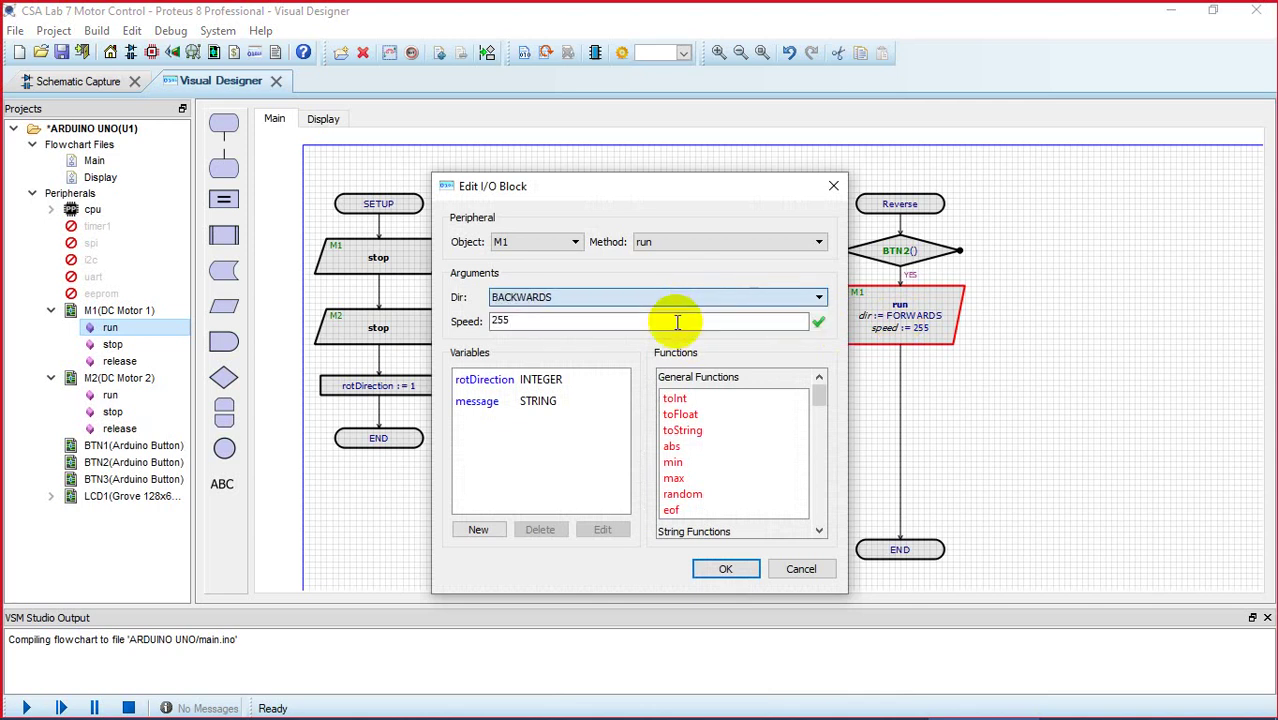
pyautogui.click(725, 568)
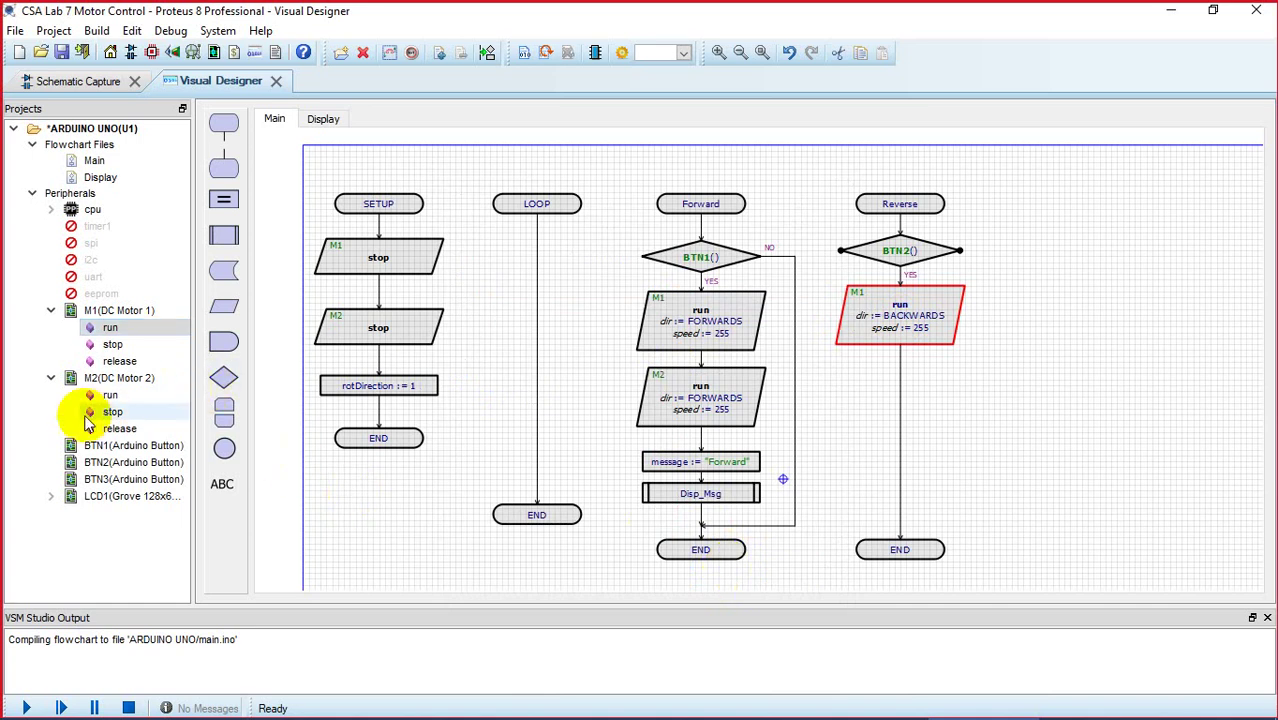
# Step: Add an M2 run block under the M1 run block in Reverse and set its direction to BACKWARDS
pyautogui.moveTo(105, 395); pyautogui.dragTo(900, 393)
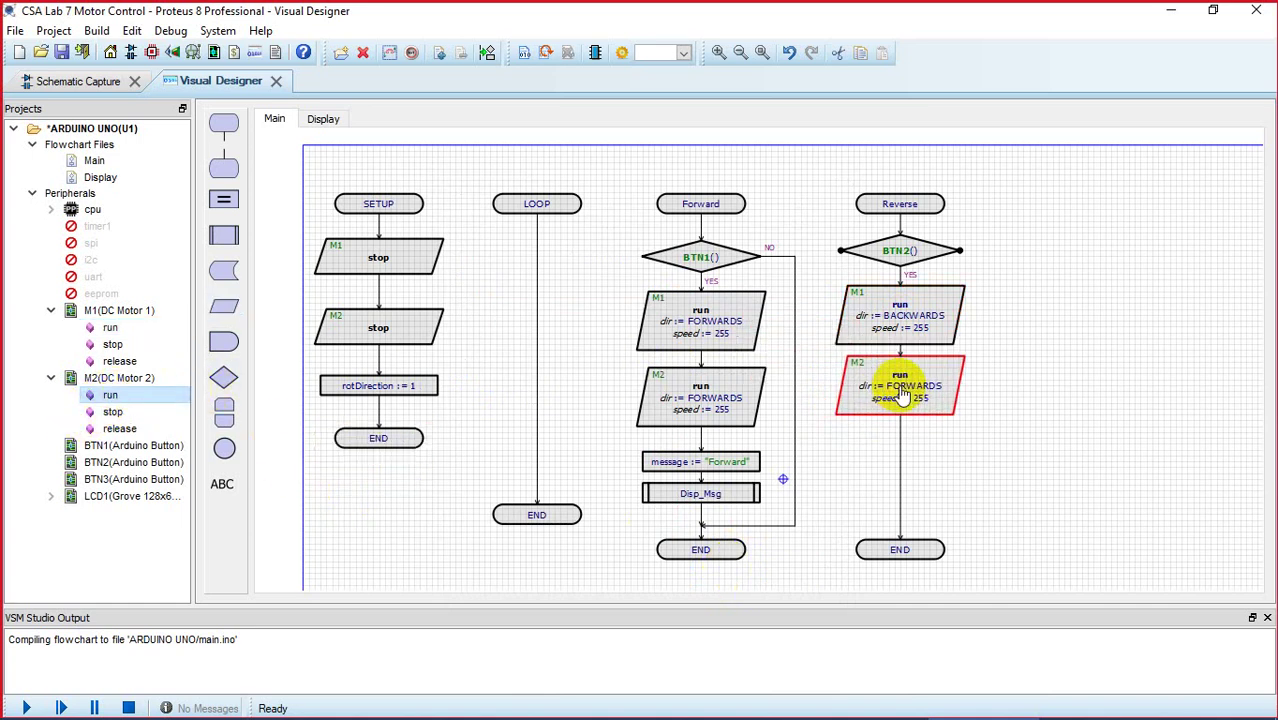
pyautogui.doubleClick(900, 395)
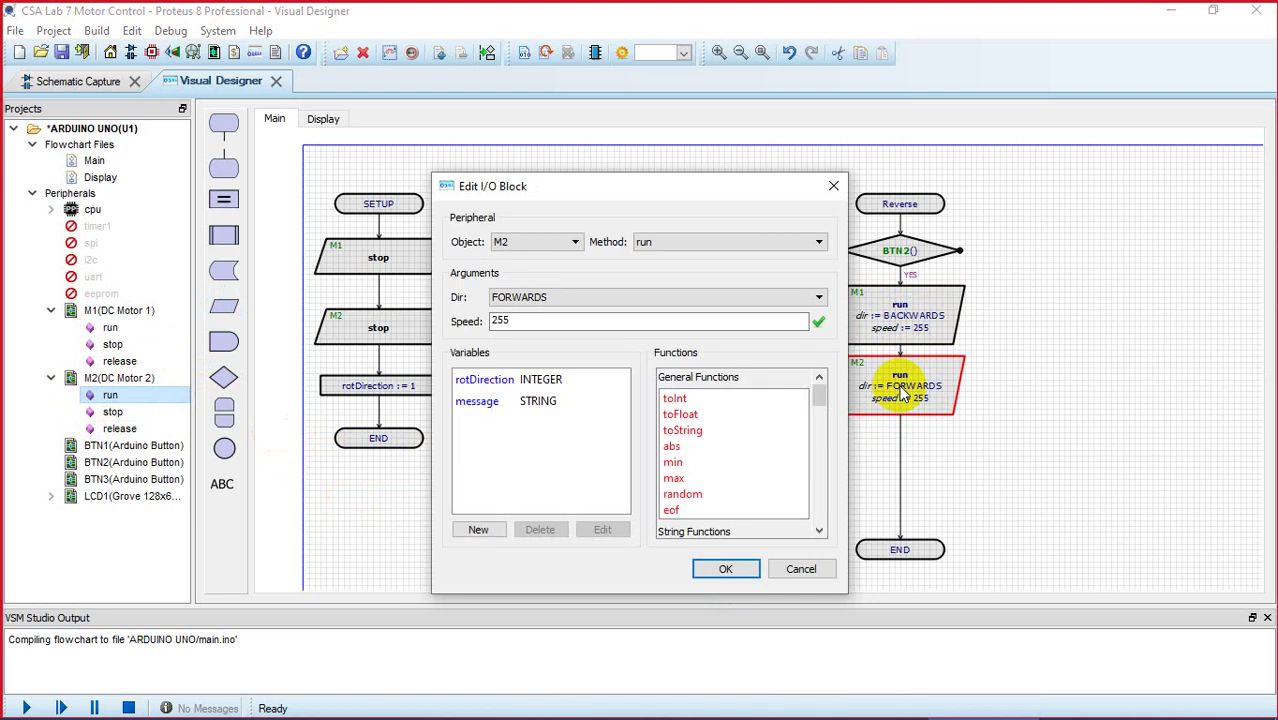
pyautogui.click(650, 299)
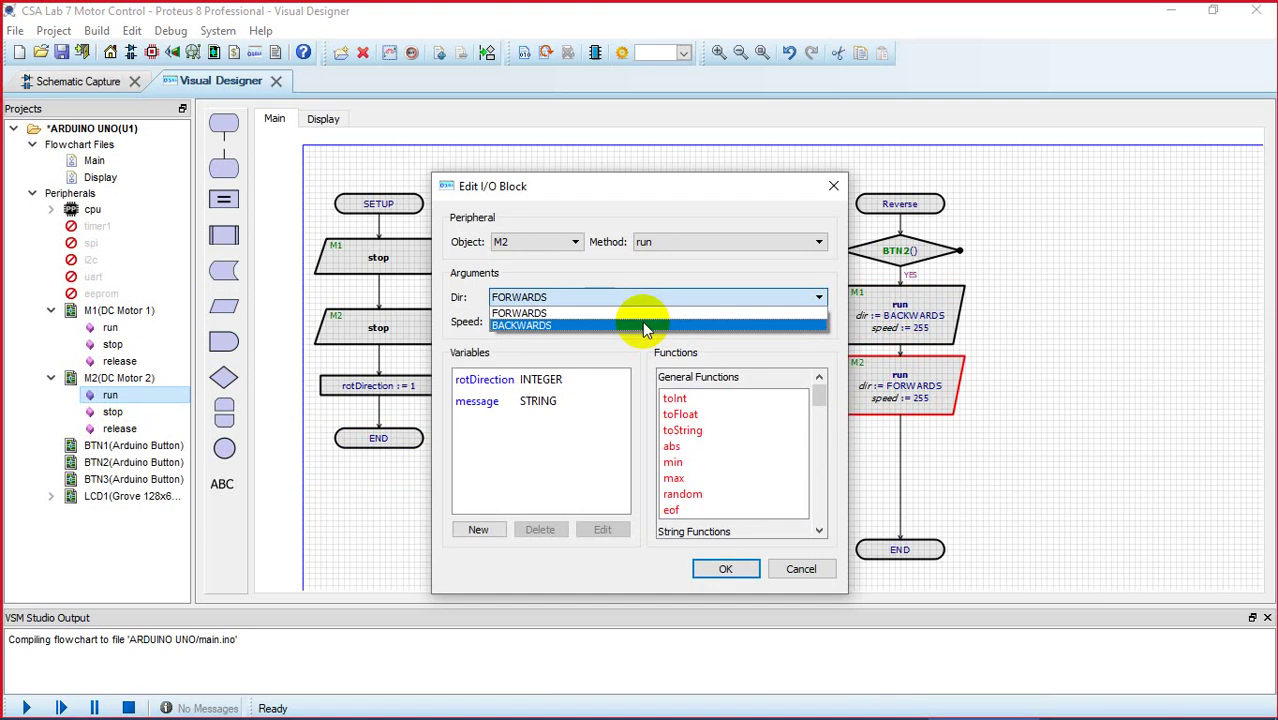
pyautogui.click(645, 326)
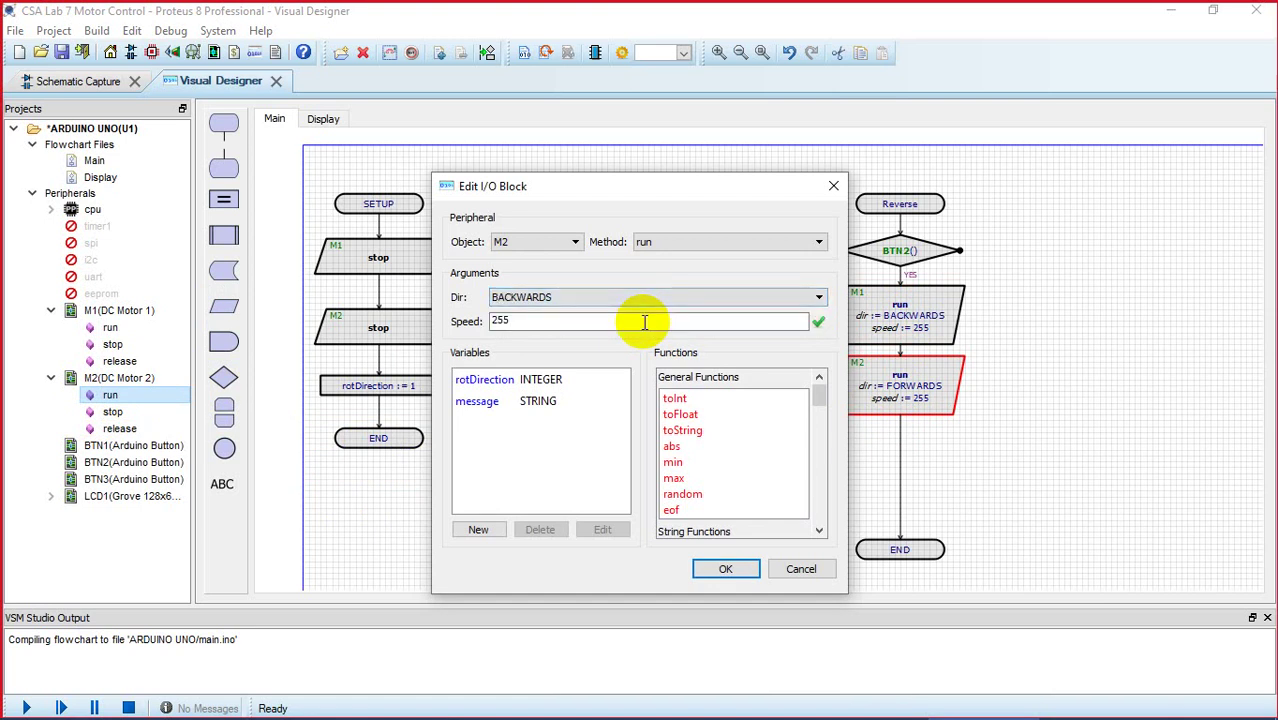
pyautogui.click(725, 569)
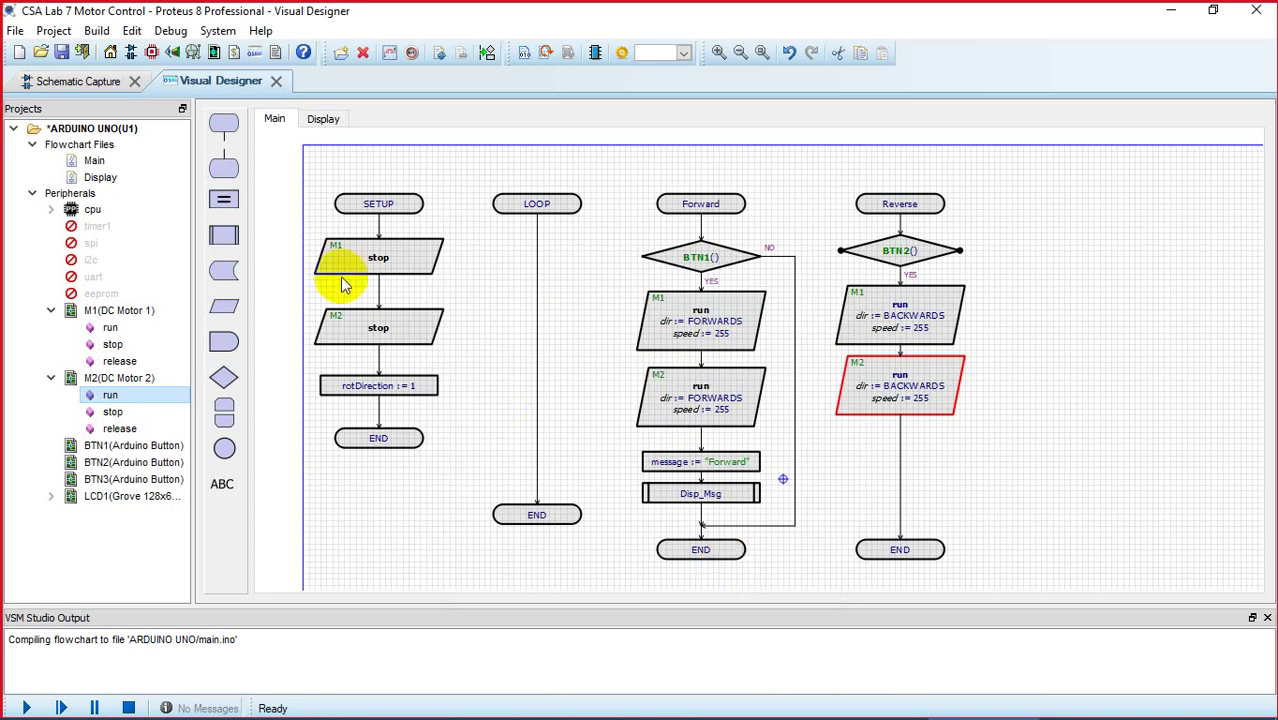
# Step: Insert an assignment block below Reverse's M2 run block that sets the message variable to "Reverse"
pyautogui.moveTo(226, 200); pyautogui.dragTo(903, 466)
pyautogui.doubleClick(903, 466)
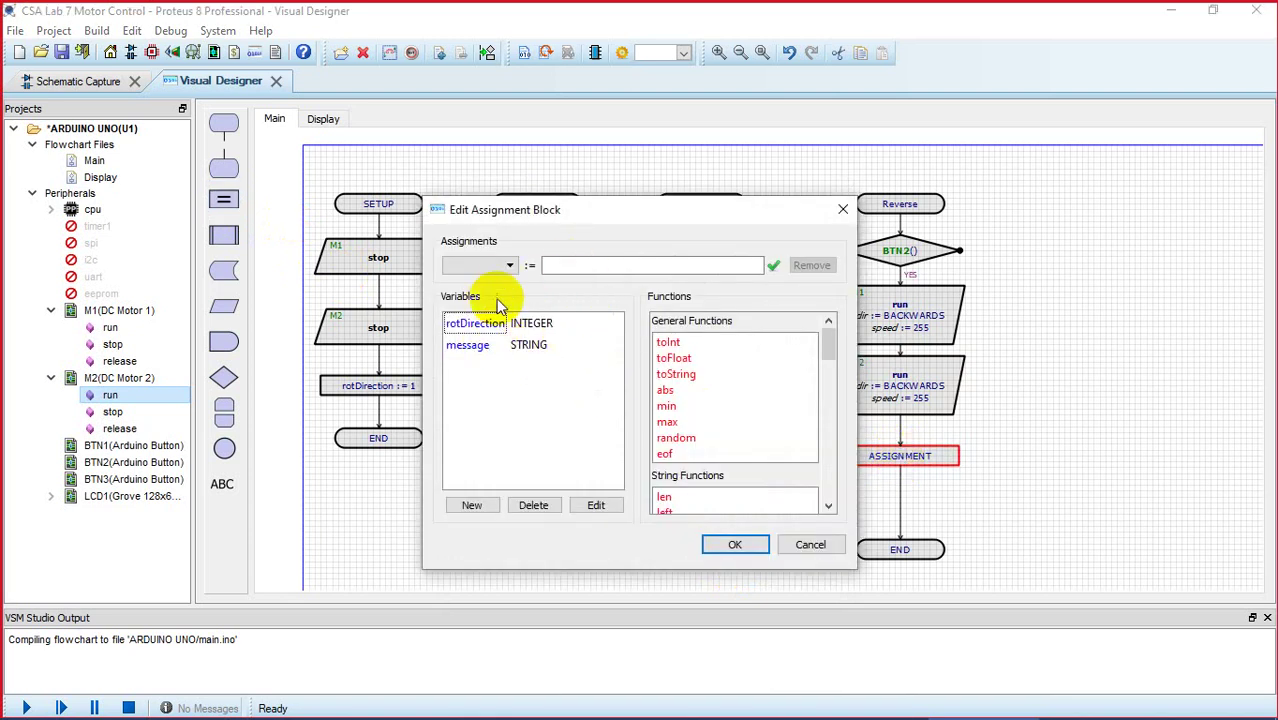
pyautogui.click(509, 266)
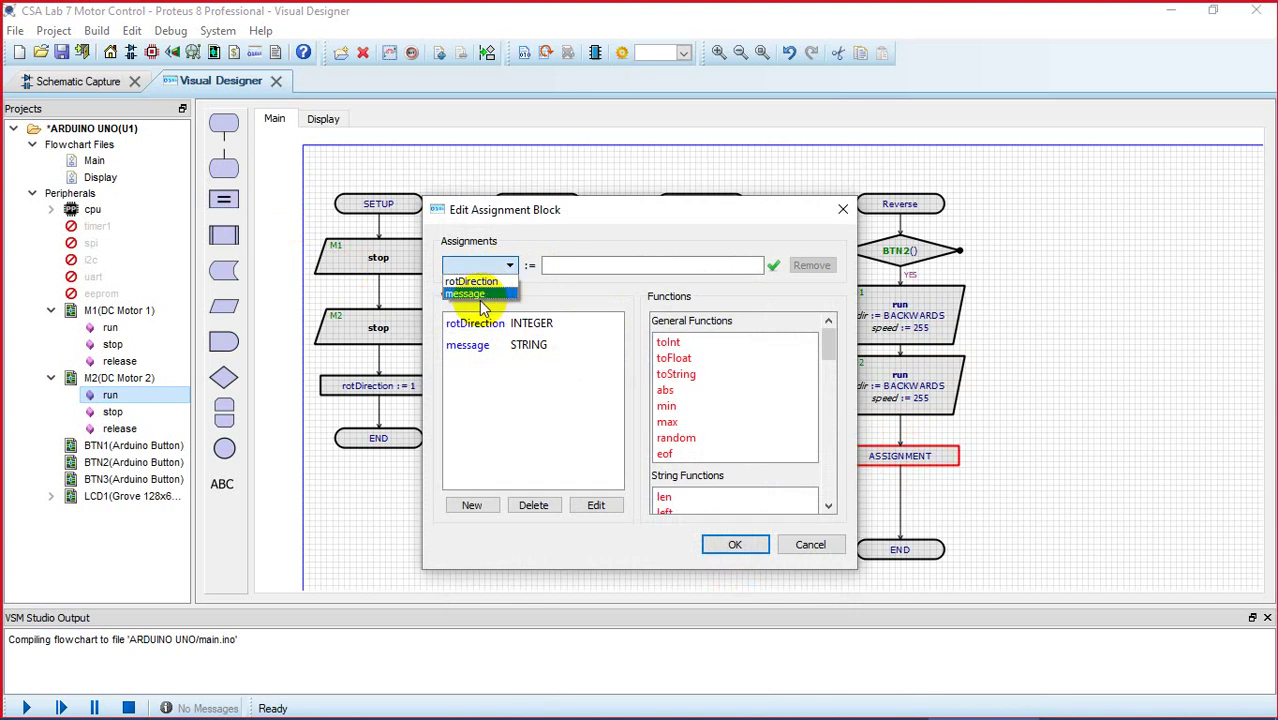
pyautogui.click(479, 300)
pyautogui.click(511, 267)
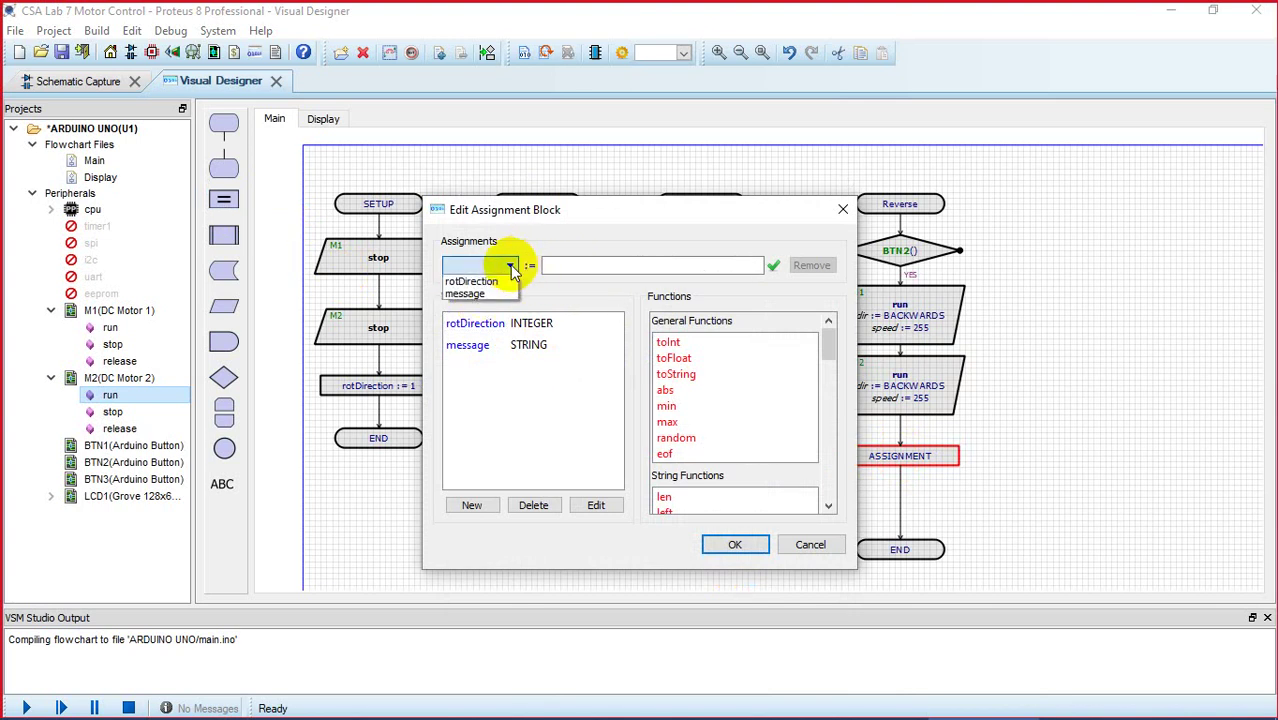
pyautogui.click(491, 292)
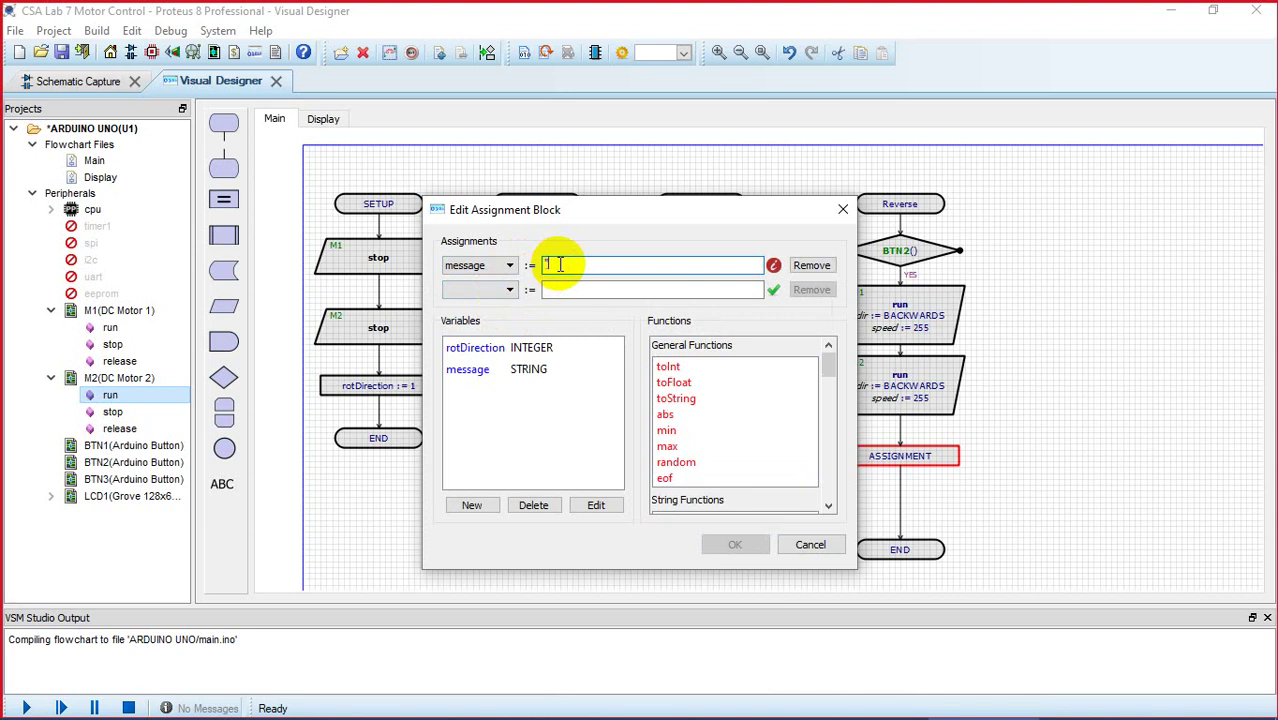
pyautogui.write('Reverse')
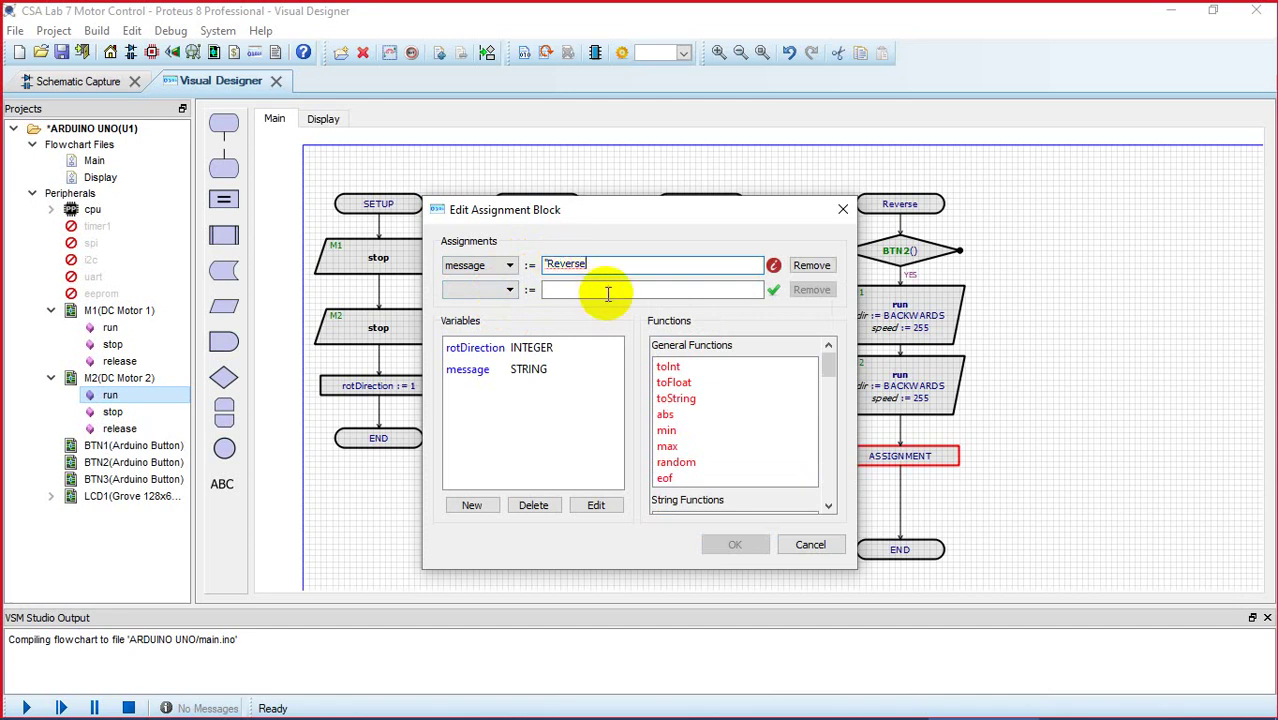
pyautogui.write('"')
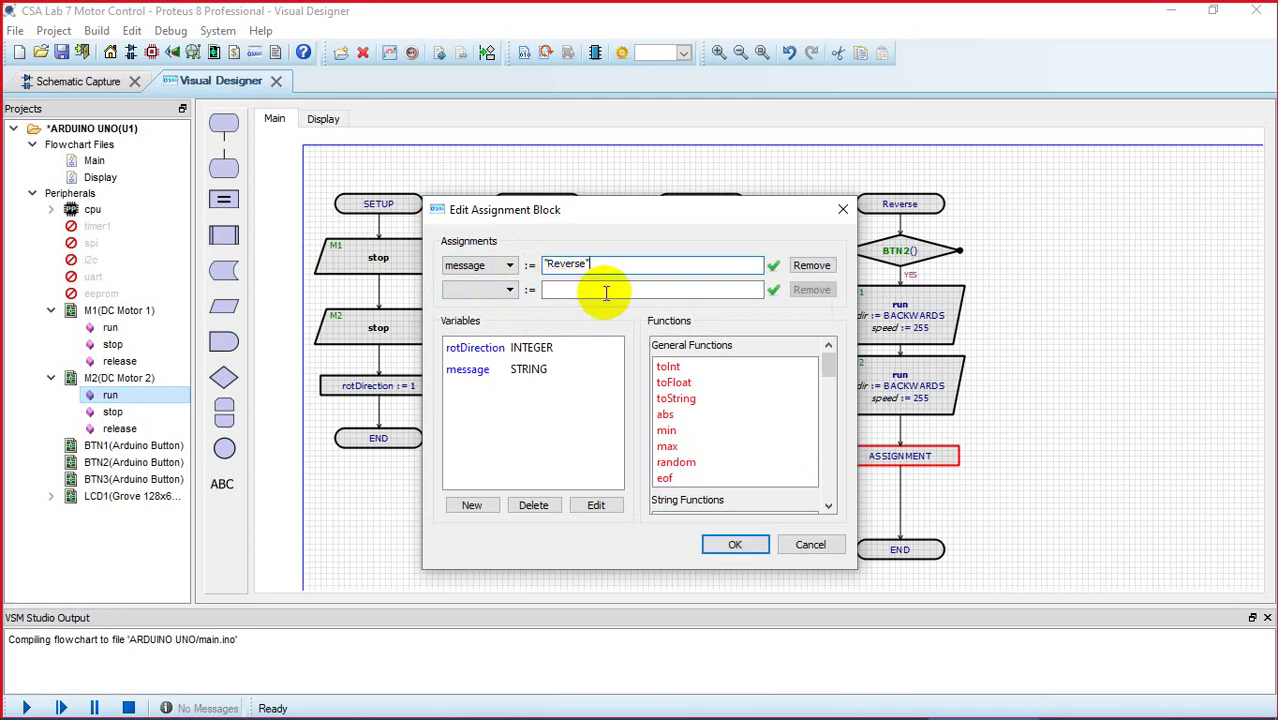
pyautogui.click(728, 543)
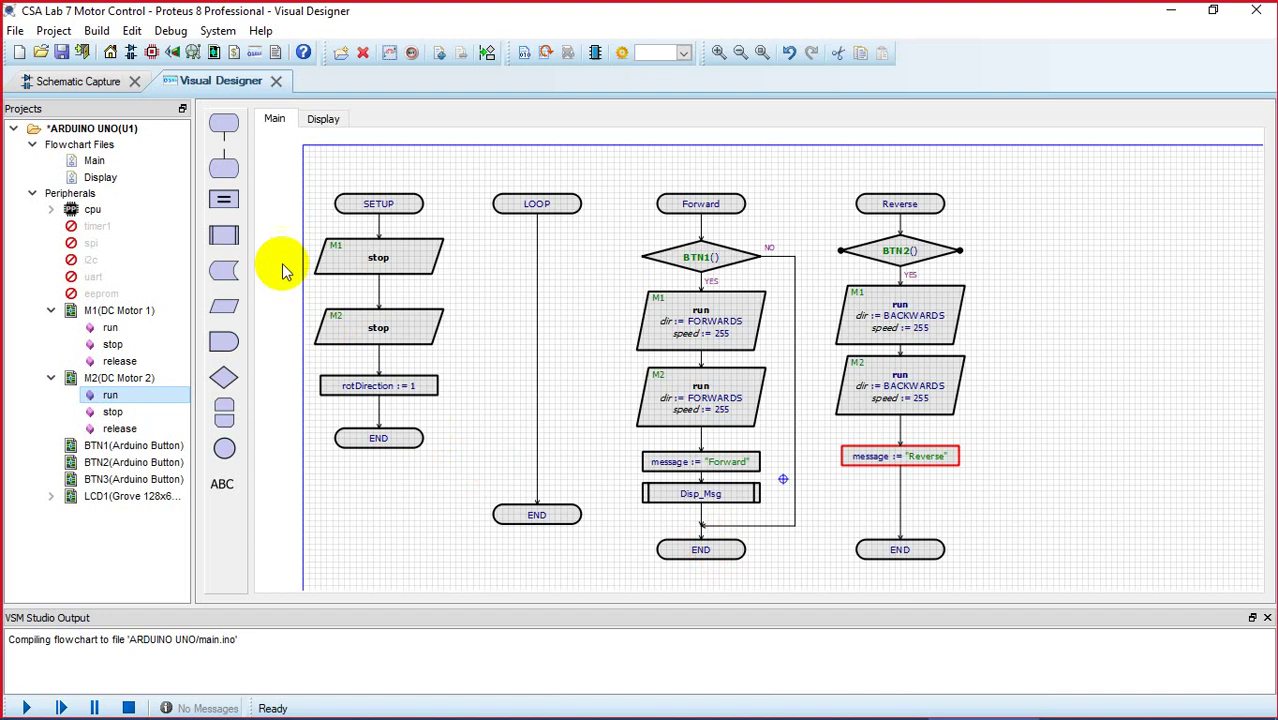
# Step: Add a subroutine call to Disp_Msg below the message assignment in the Reverse routine
pyautogui.moveTo(226, 235); pyautogui.dragTo(900, 503)
pyautogui.doubleClick(900, 503)
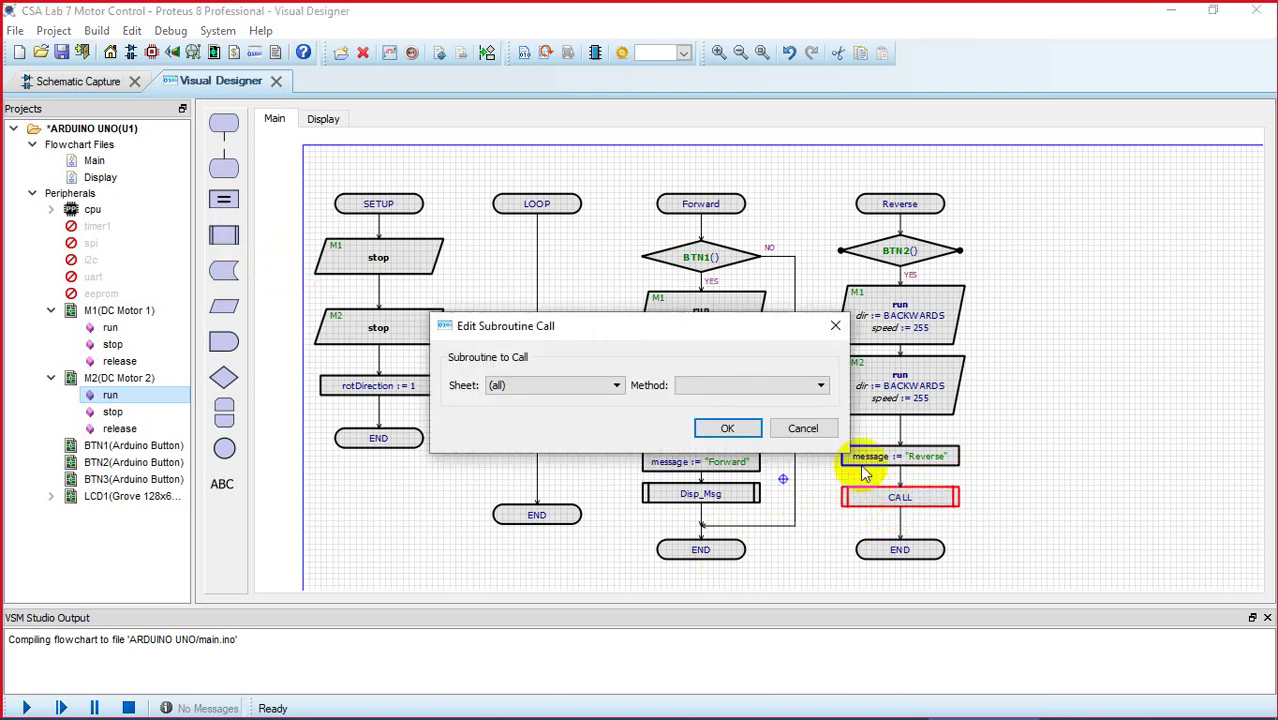
pyautogui.click(822, 386)
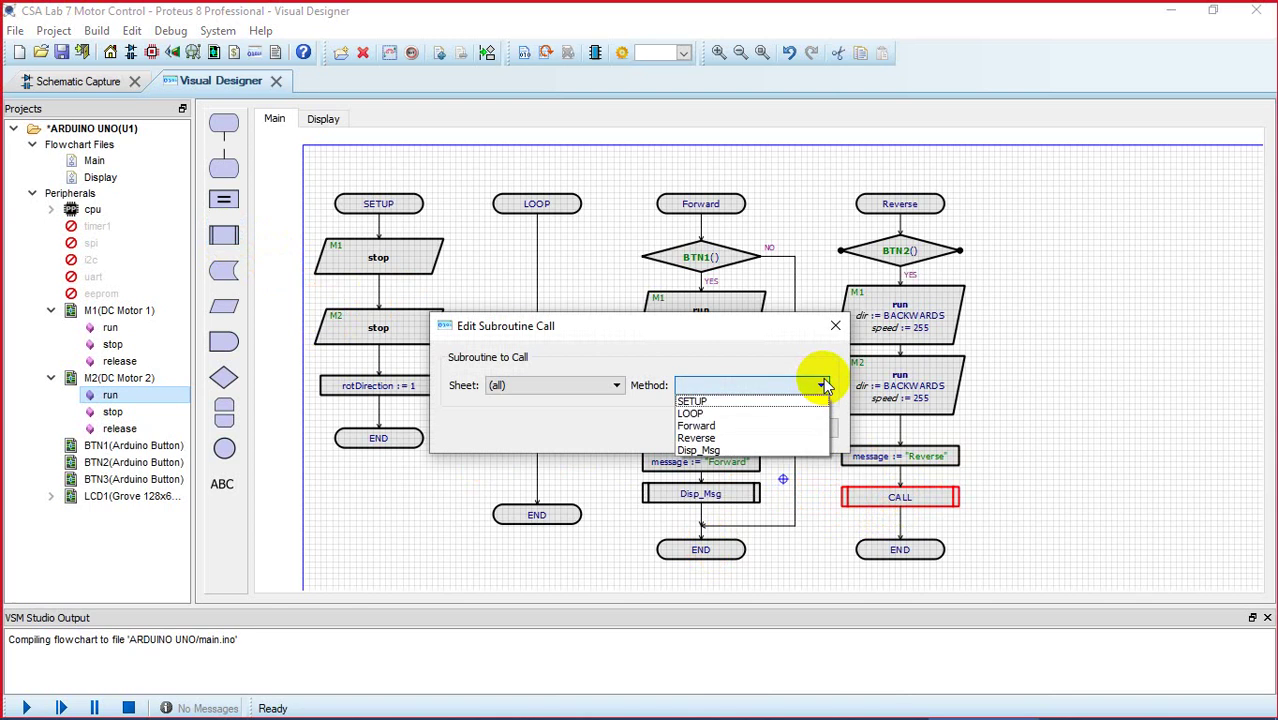
pyautogui.click(745, 450)
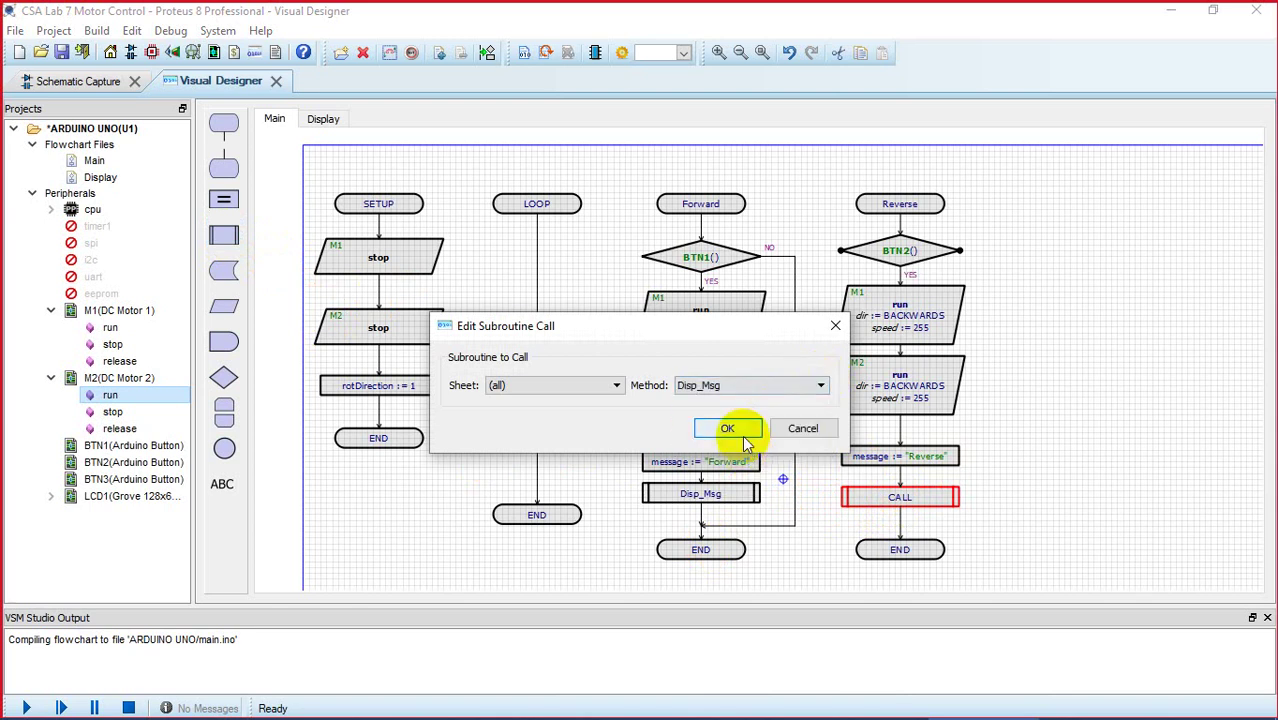
pyautogui.click(735, 429)
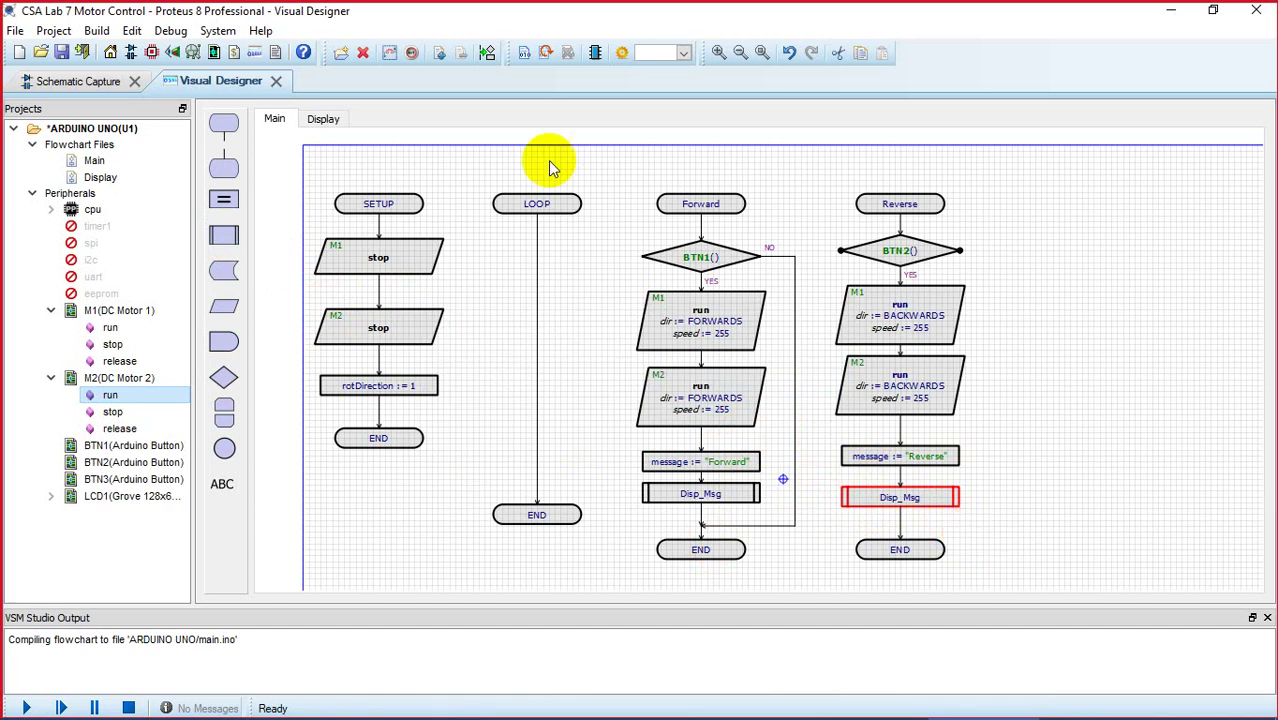
# Step: Add a new event routine beside Reverse on the Main sheet and name it Stop
pyautogui.moveTo(226, 124); pyautogui.dragTo(1102, 219)
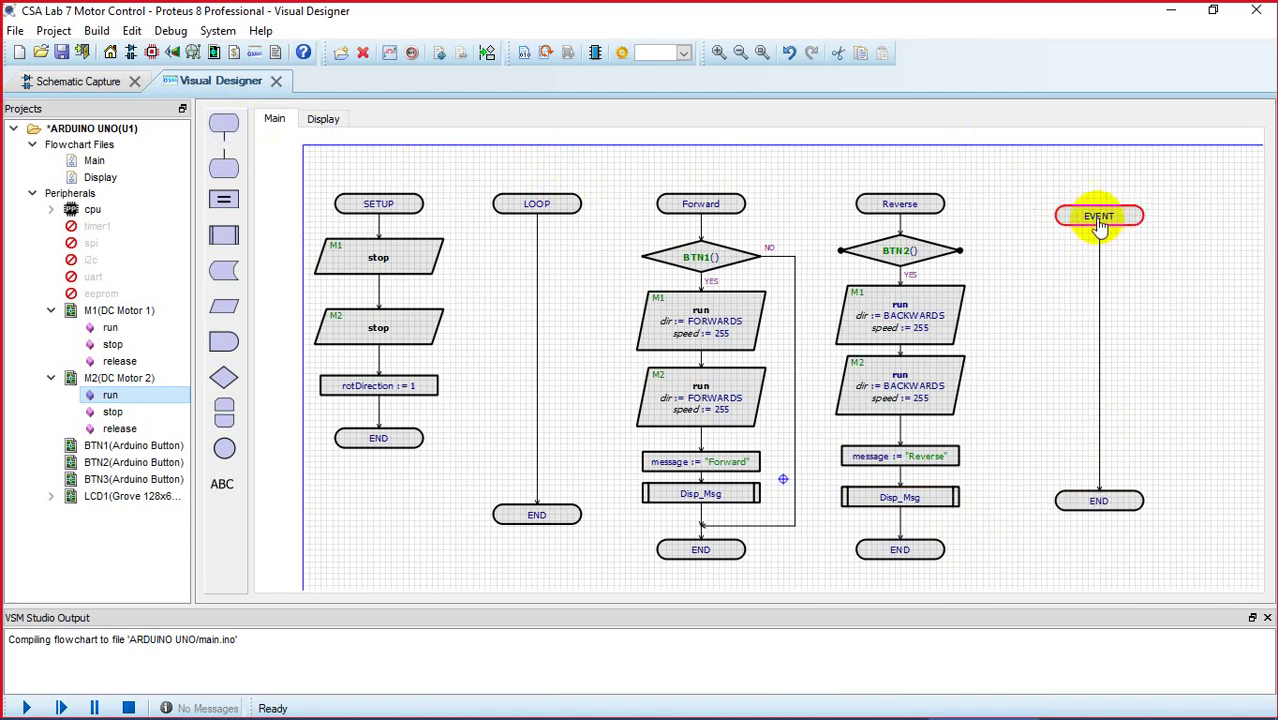
pyautogui.doubleClick(1099, 220)
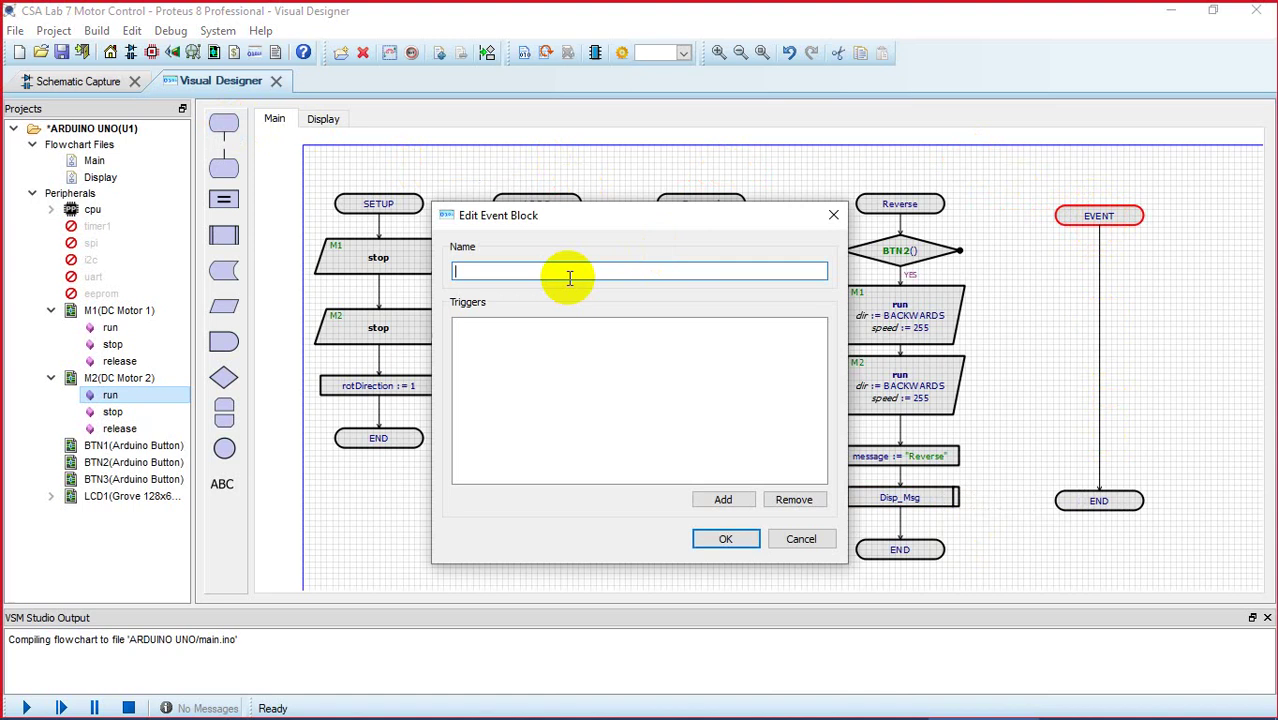
pyautogui.write('Stop')
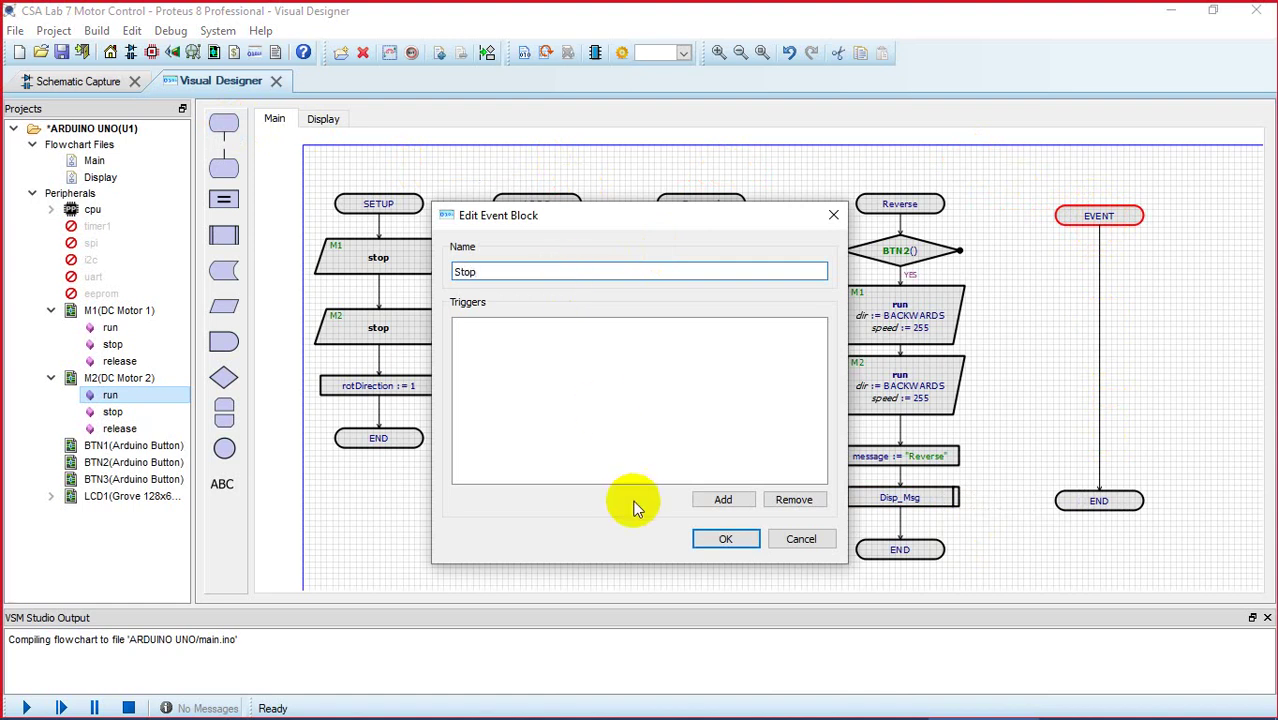
pyautogui.click(718, 538)
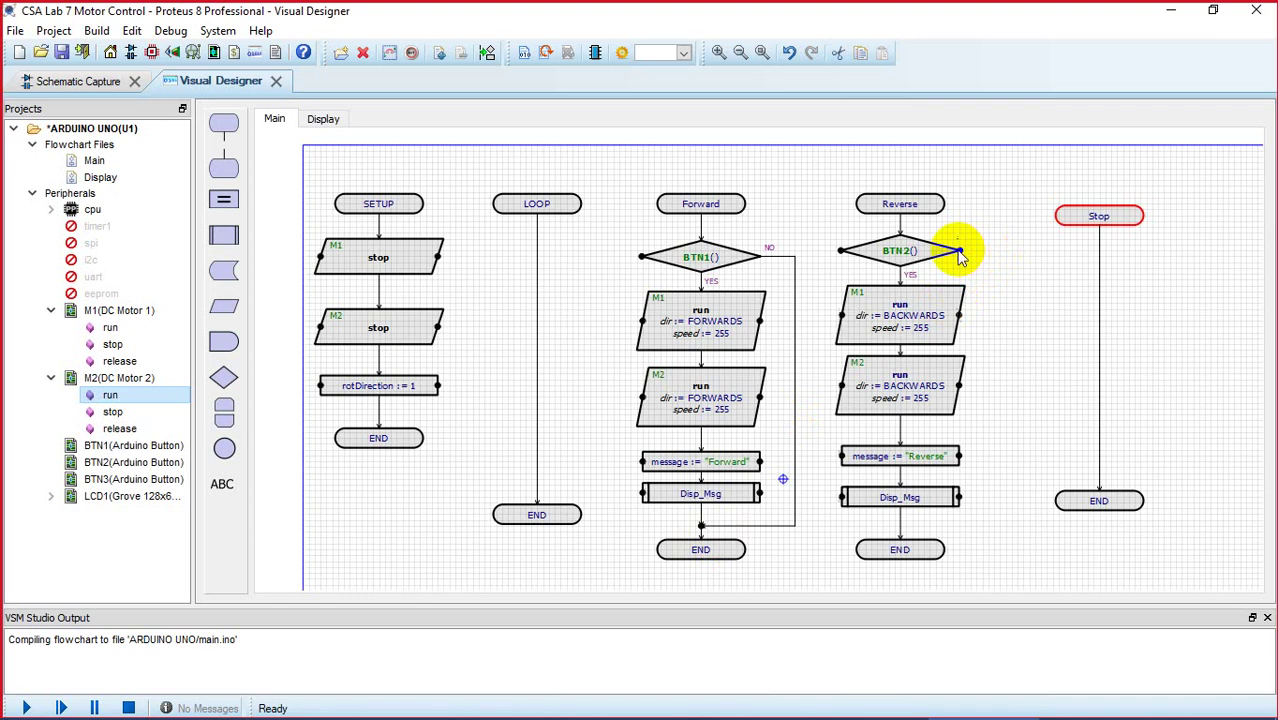
# Step: Connect the BTN2 decision's NO branch to the line just above Reverse's END and save the project
pyautogui.moveTo(958, 250); pyautogui.dragTo(898, 525)
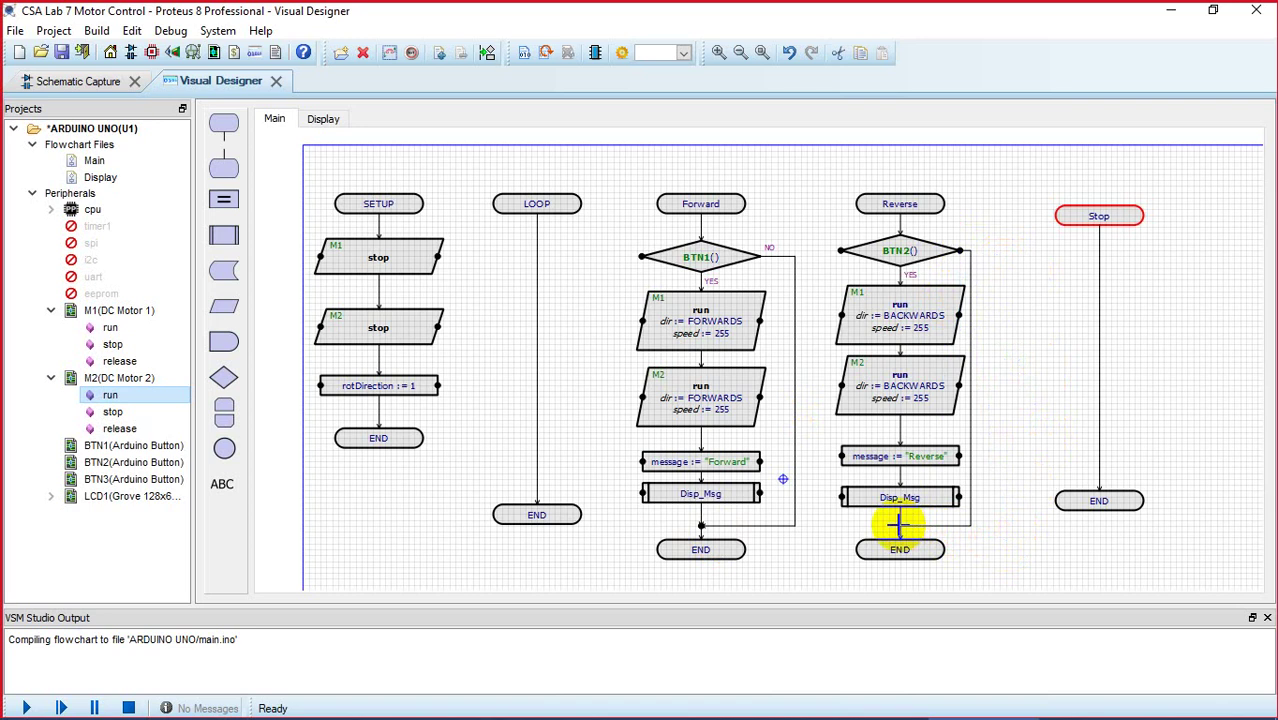
pyautogui.hotkey('ctrl', 's')
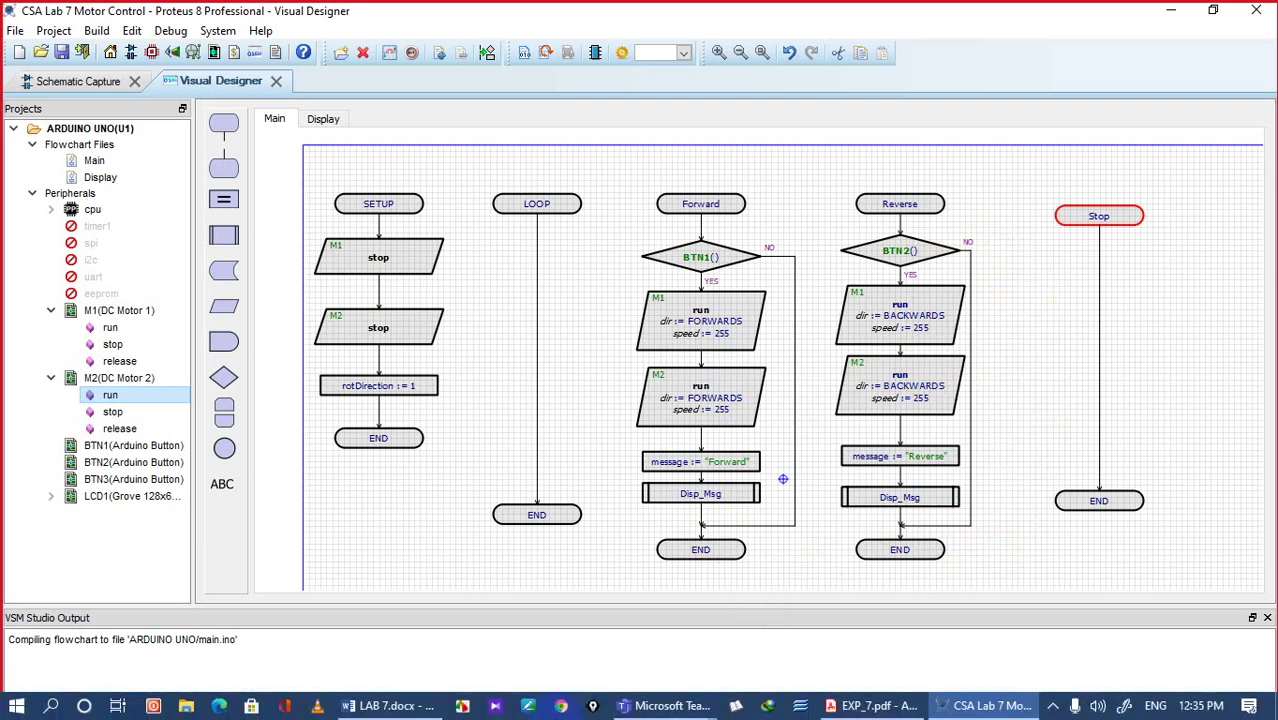
# Step: Check the Main flowchart in LAB 7.docx in Word, then return to Proteus and move the Forward and Reverse END blocks slightly down
pyautogui.click(393, 706)
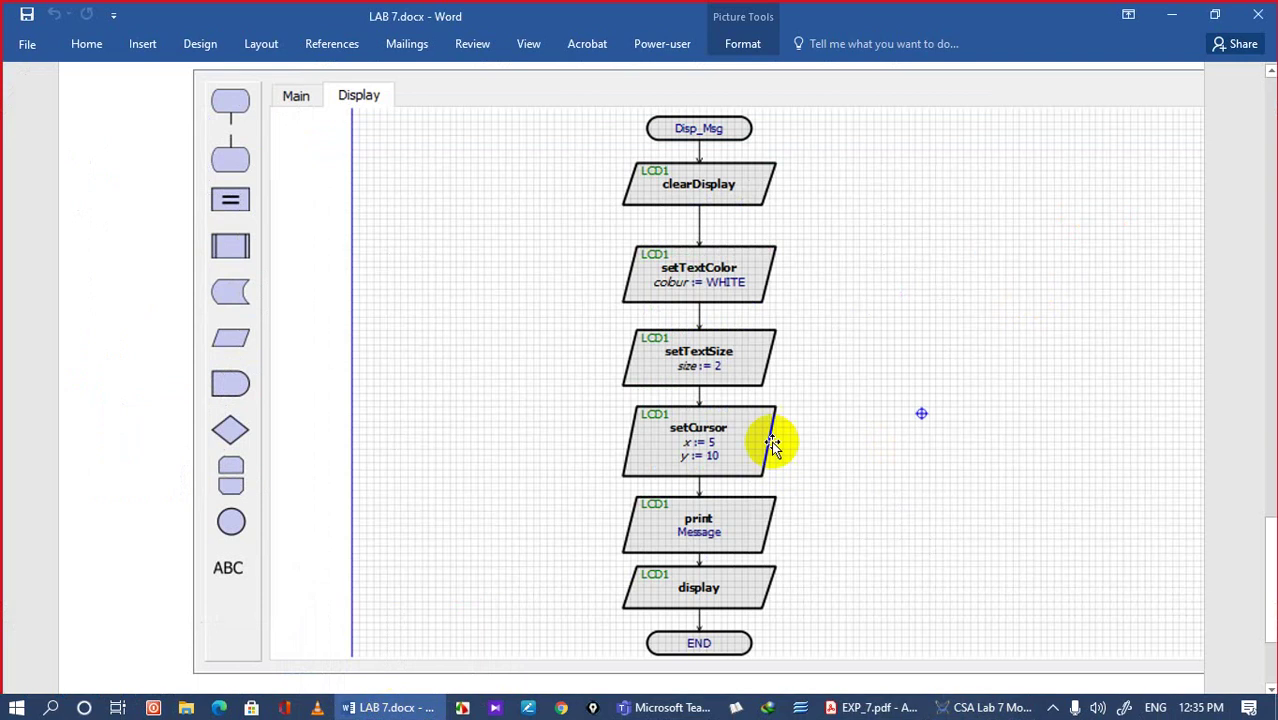
pyautogui.moveTo(1272, 573); pyautogui.dragTo(1268, 310)
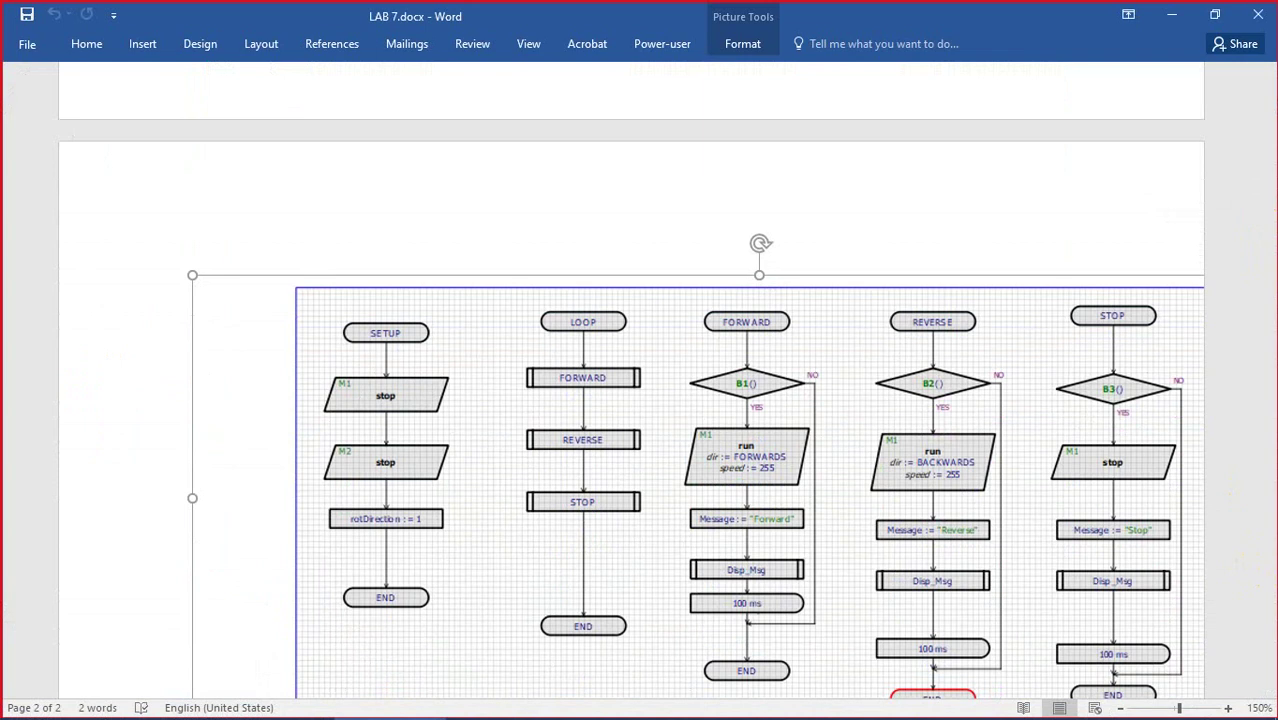
pyautogui.moveTo(1262, 378); pyautogui.dragTo(1272, 405)
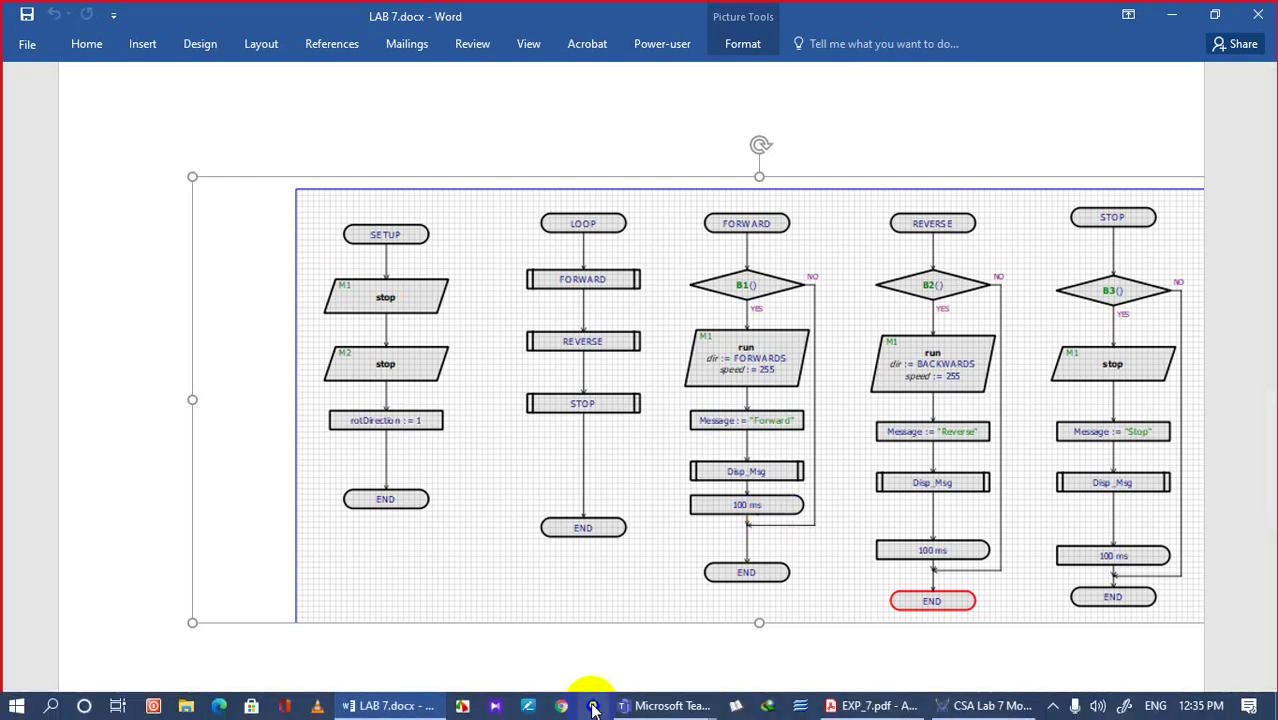
pyautogui.click(976, 706)
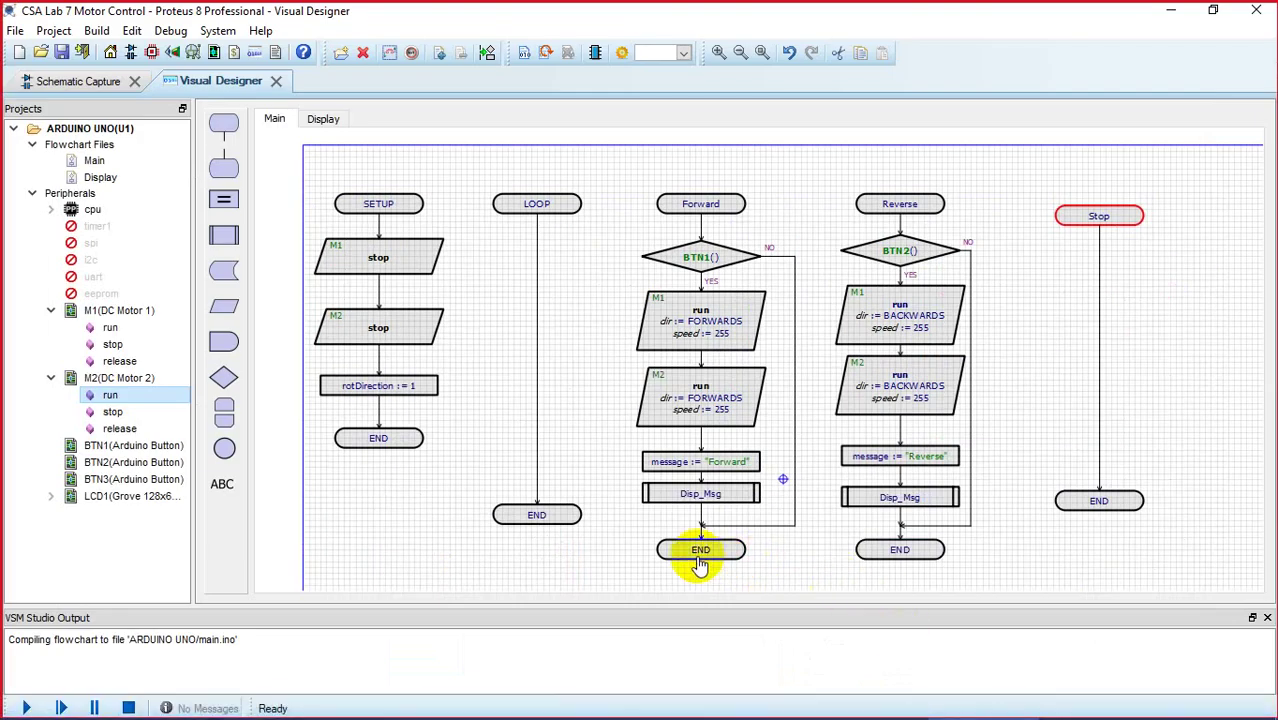
pyautogui.moveTo(699, 553); pyautogui.dragTo(699, 576)
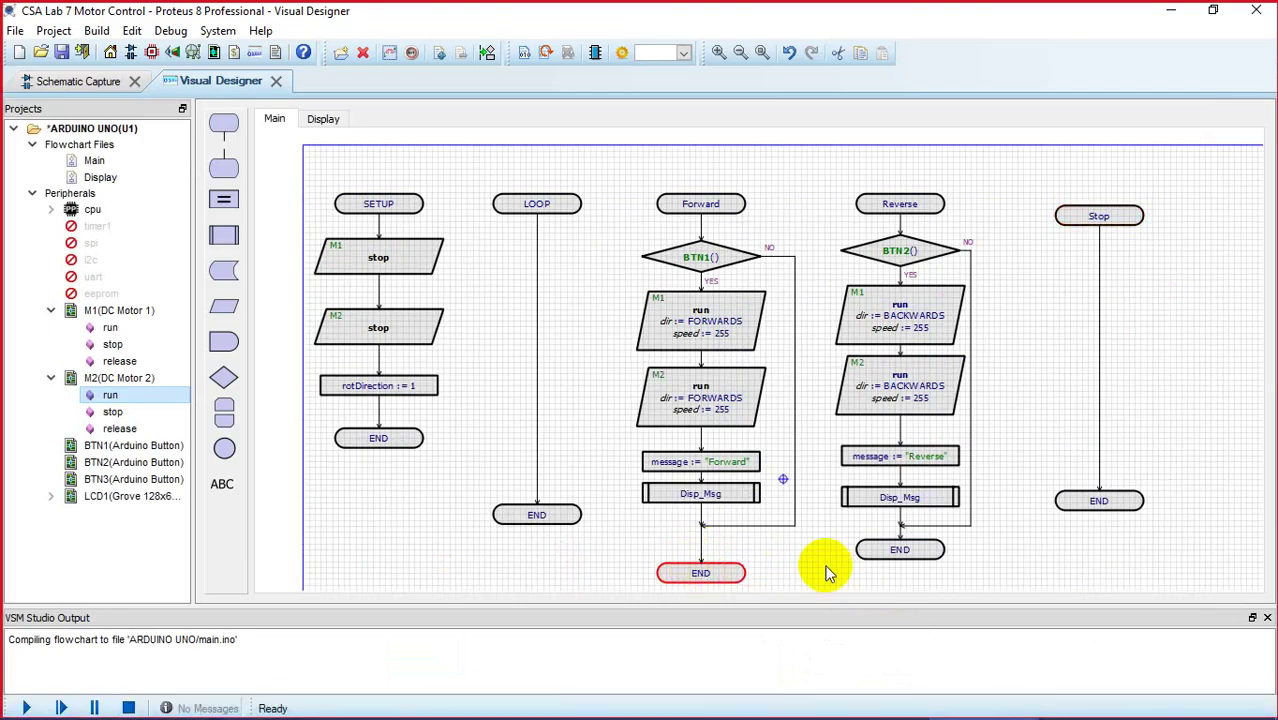
pyautogui.moveTo(900, 549); pyautogui.dragTo(898, 573)
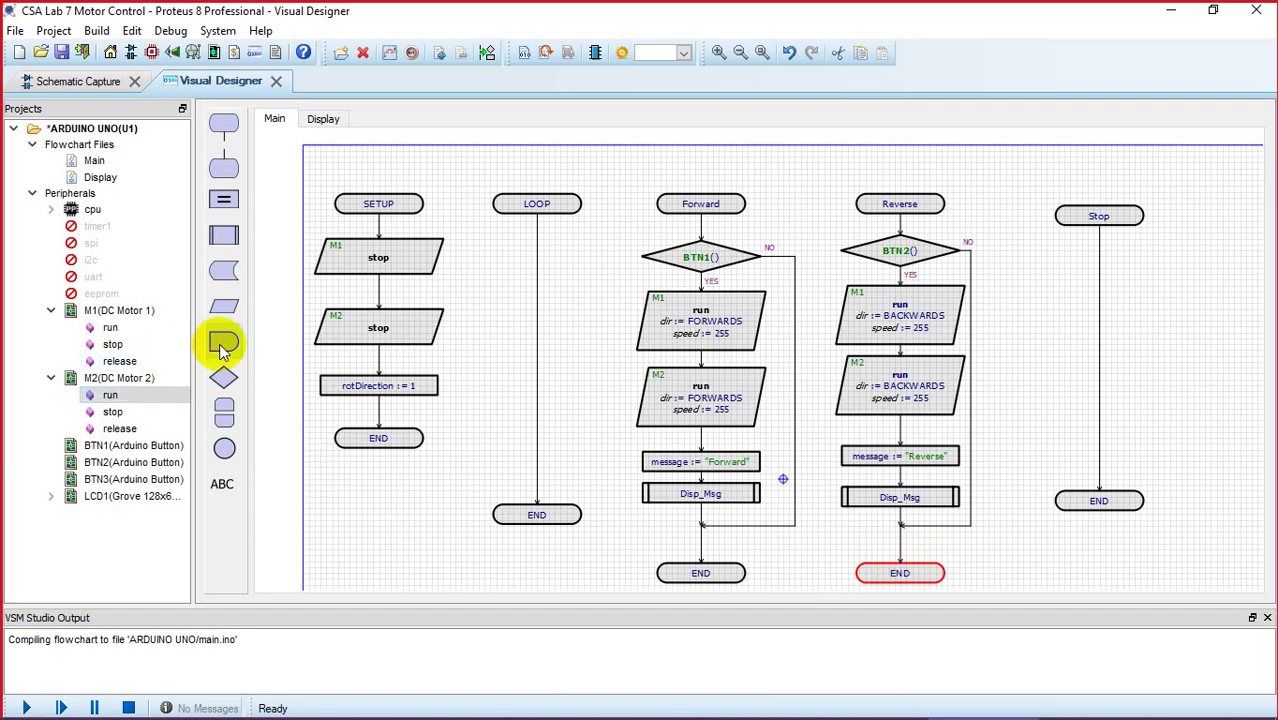
# Step: Insert a 100 ms delay block just above the END block in both the Forward and Reverse routines
pyautogui.moveTo(222, 346); pyautogui.dragTo(703, 552)
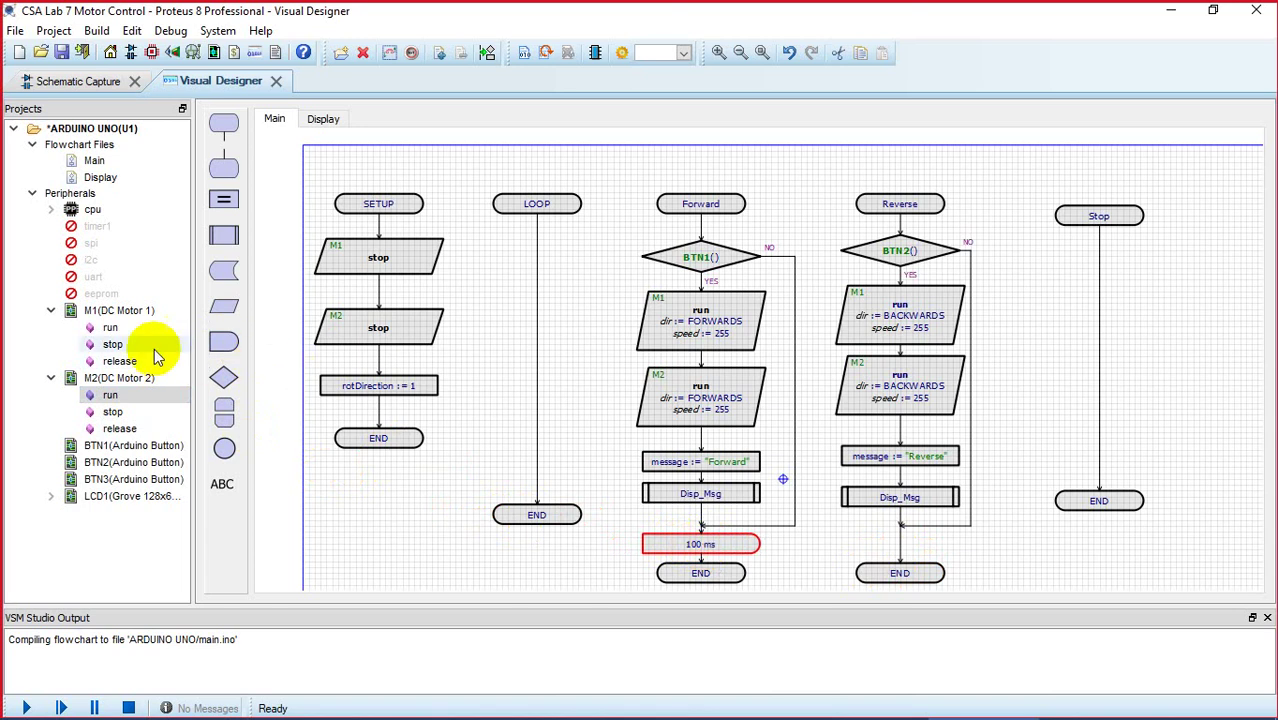
pyautogui.moveTo(3, 489); pyautogui.dragTo(904, 545)
pyautogui.press('super+s')
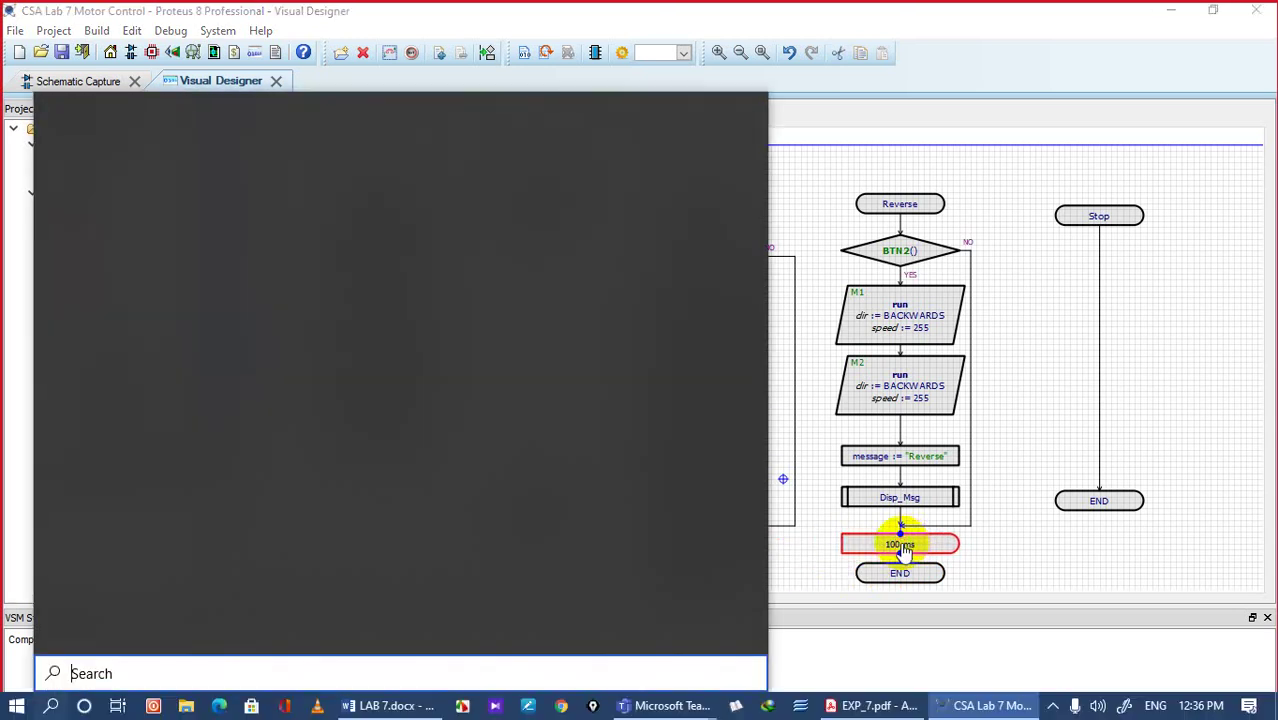
pyautogui.click(1051, 544)
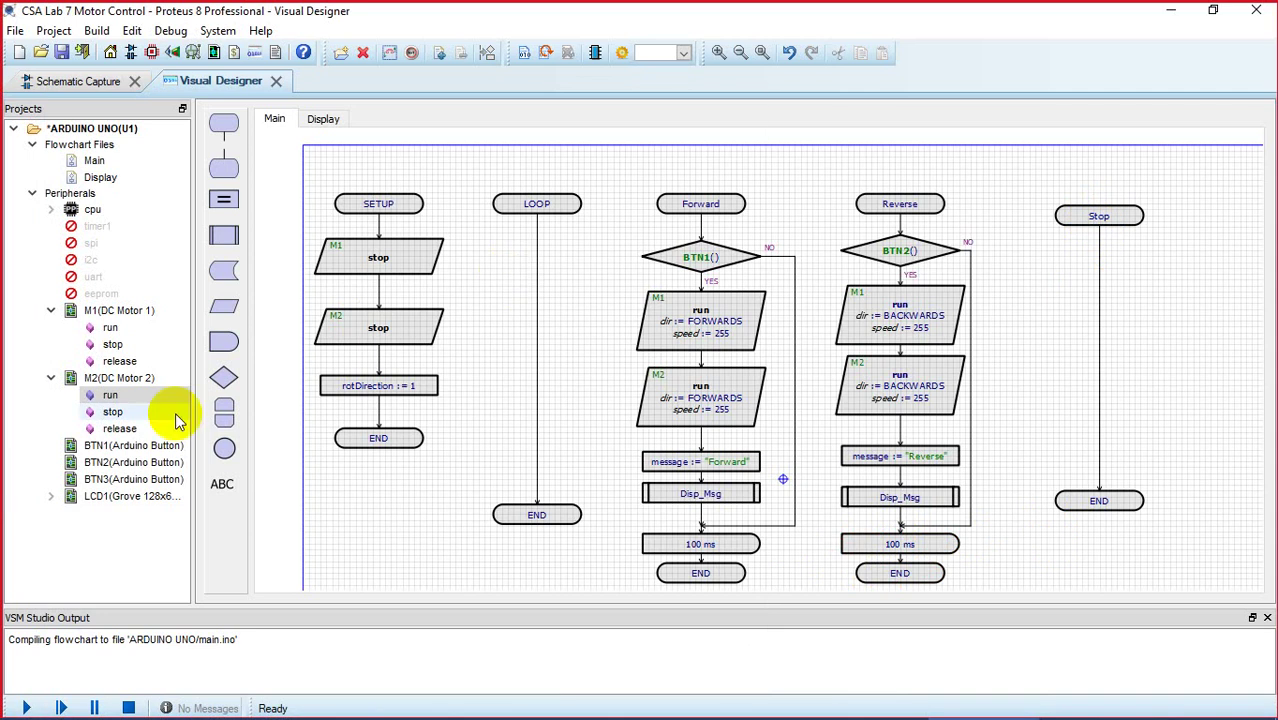
# Step: Insert a BTN3 decision below the Stop block
pyautogui.moveTo(85, 483); pyautogui.dragTo(1099, 267)
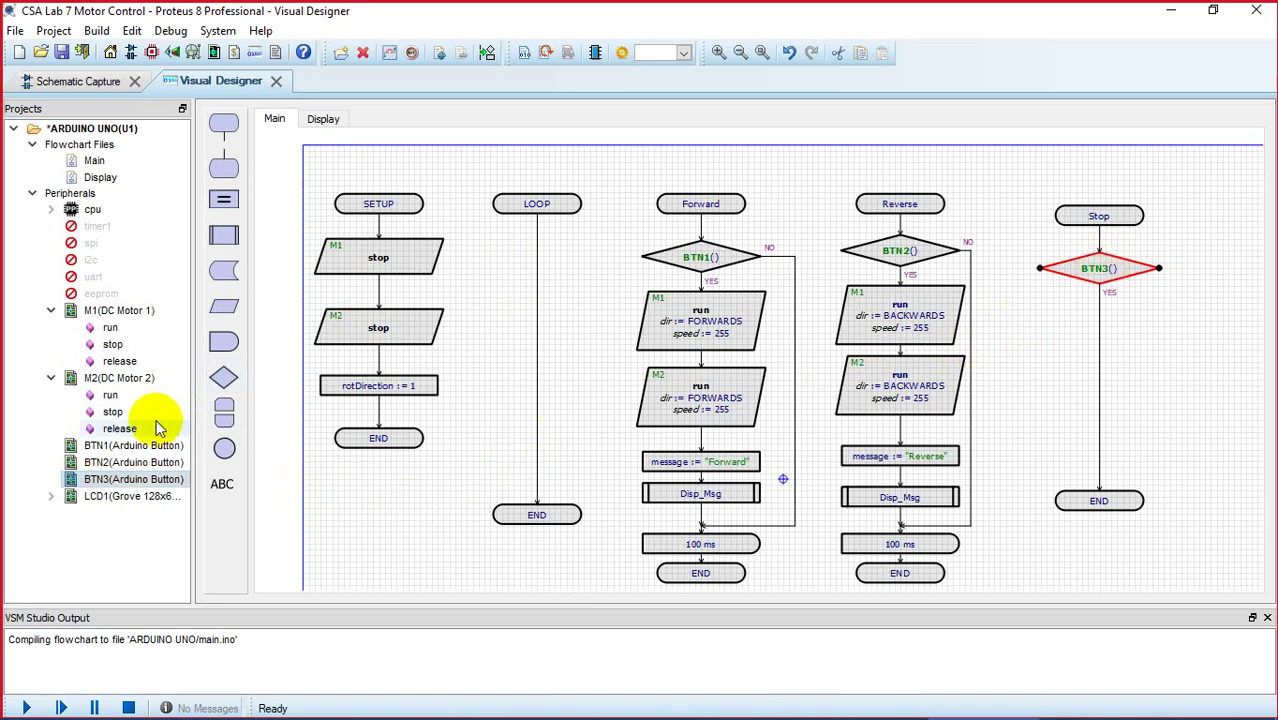
# Step: Insert M1 stop and M2 stop blocks below the BTN3 decision, followed by an assignment block setting message to "Stop"
pyautogui.moveTo(113, 344); pyautogui.dragTo(1100, 328)
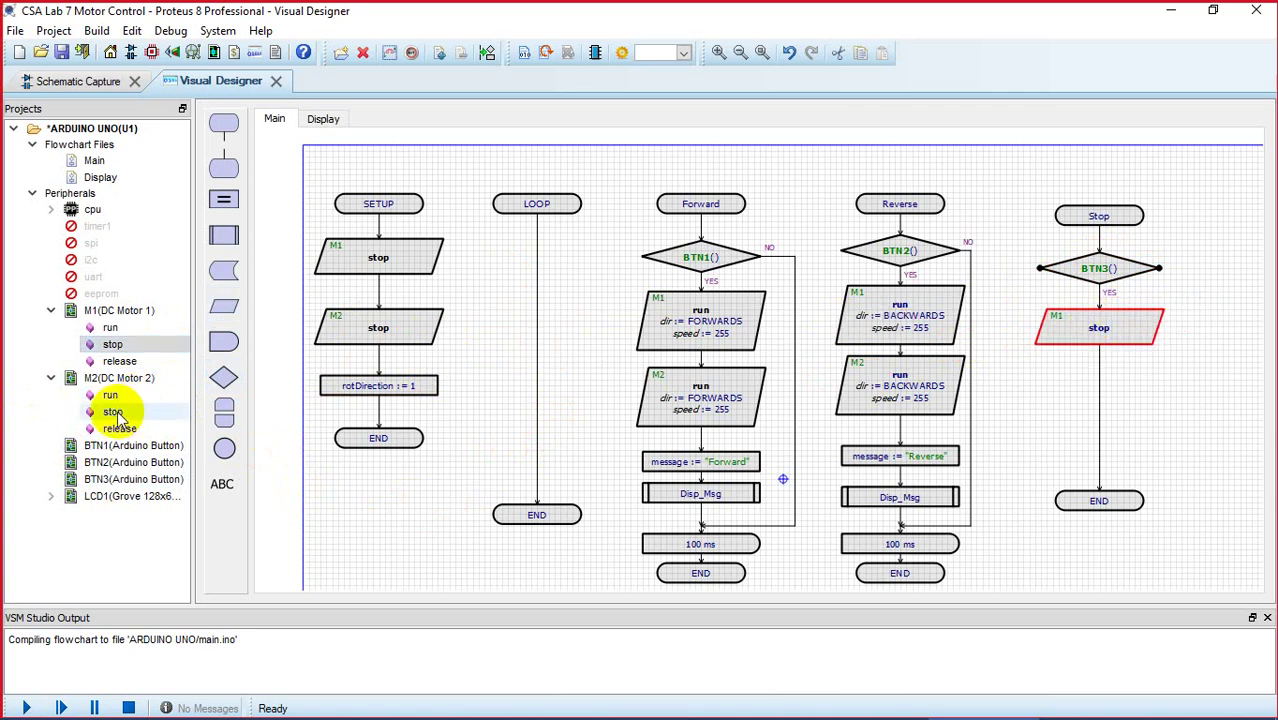
pyautogui.moveTo(113, 411); pyautogui.dragTo(1101, 390)
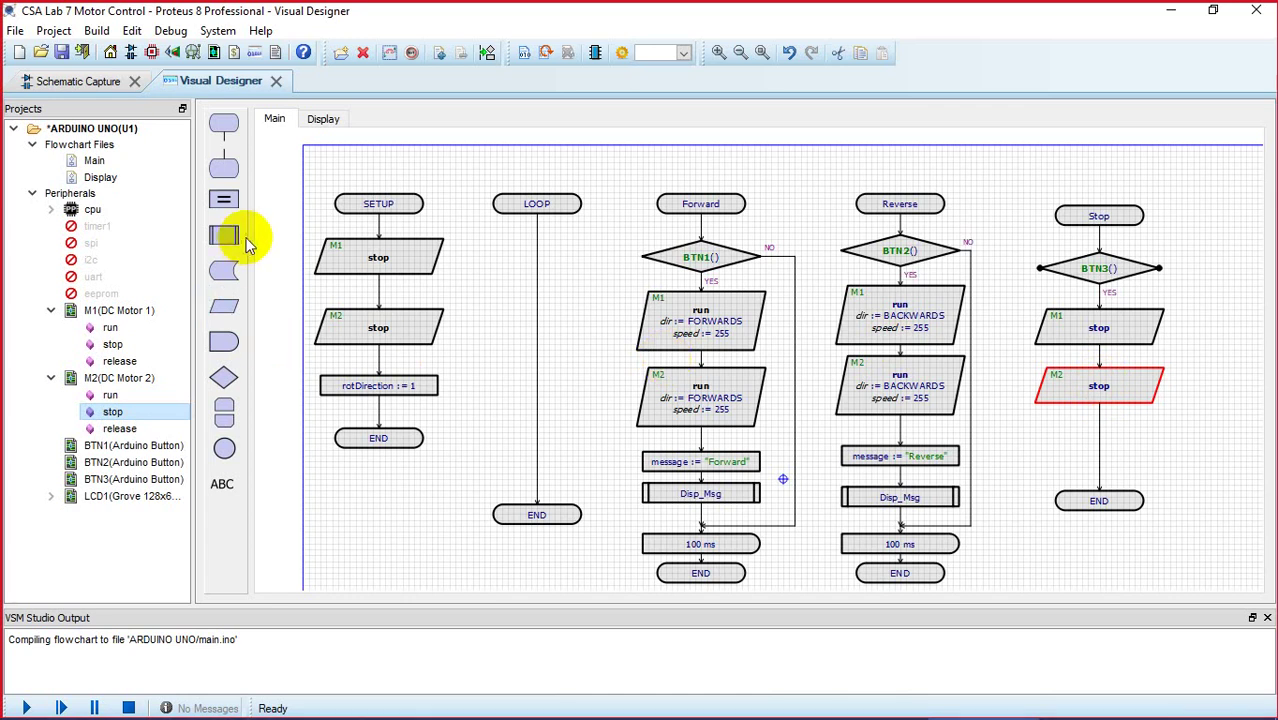
pyautogui.moveTo(224, 198); pyautogui.dragTo(1100, 438)
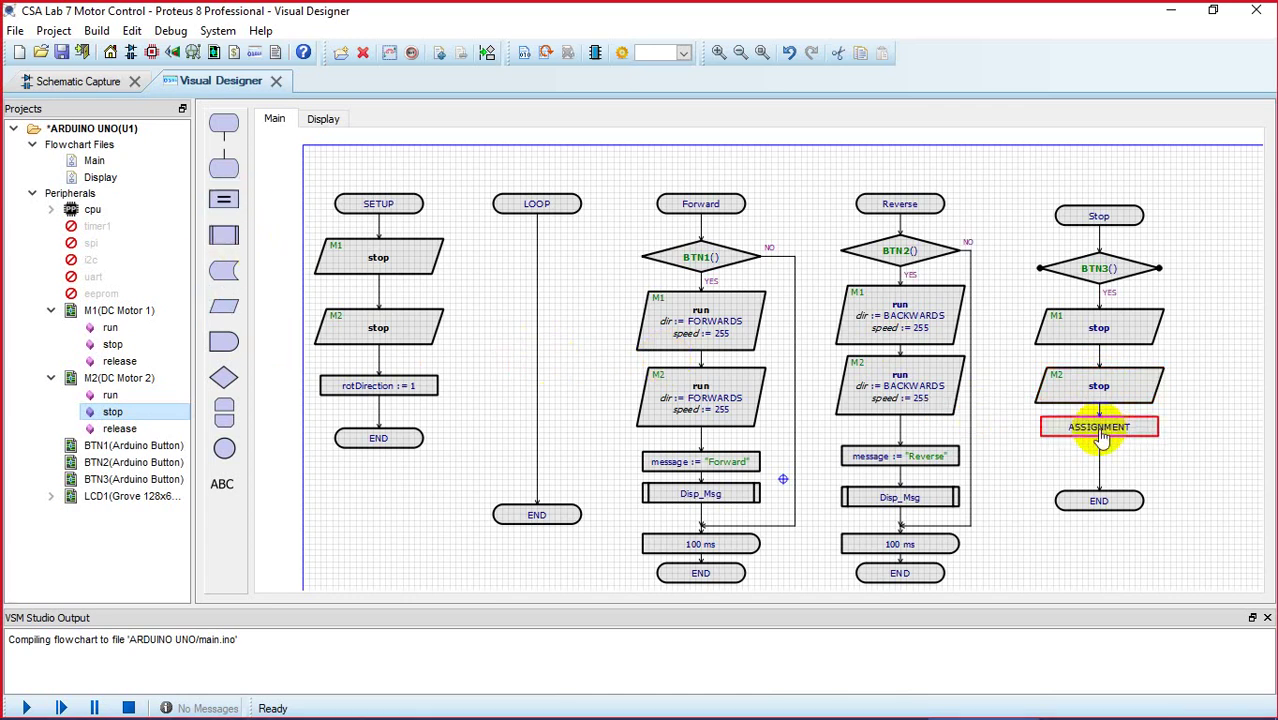
pyautogui.doubleClick(1100, 438)
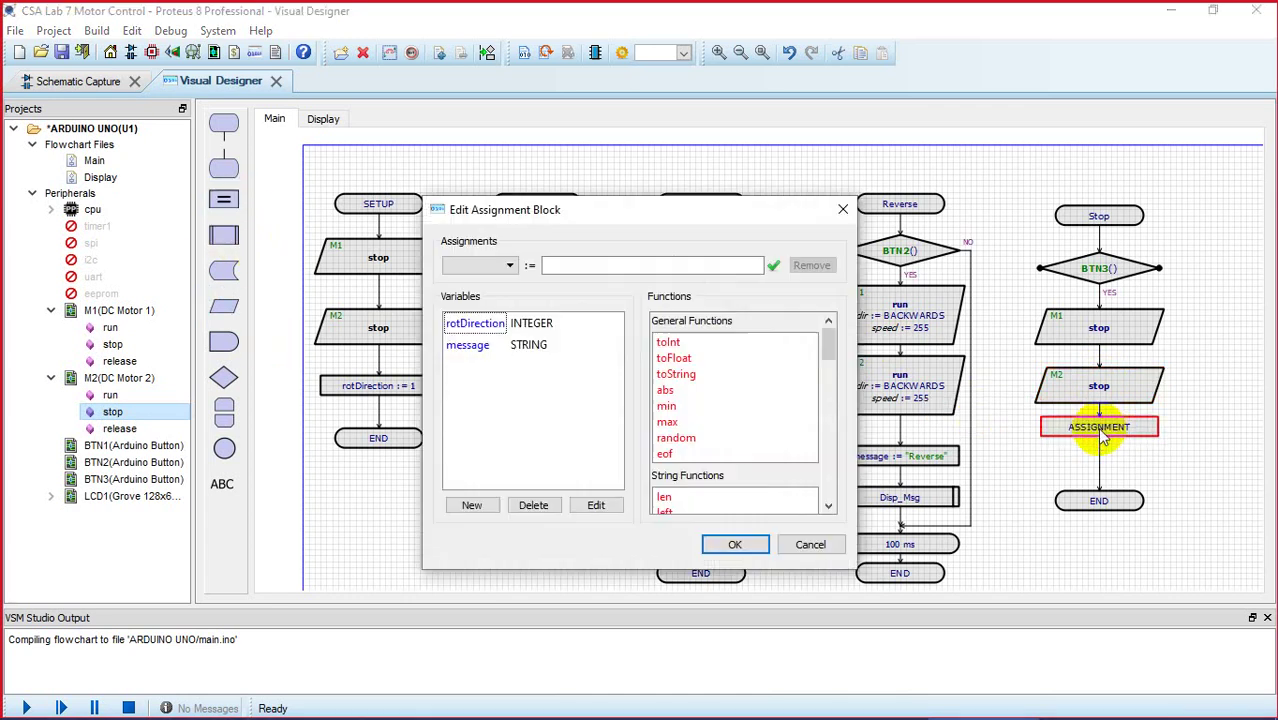
pyautogui.click(510, 267)
pyautogui.click(488, 296)
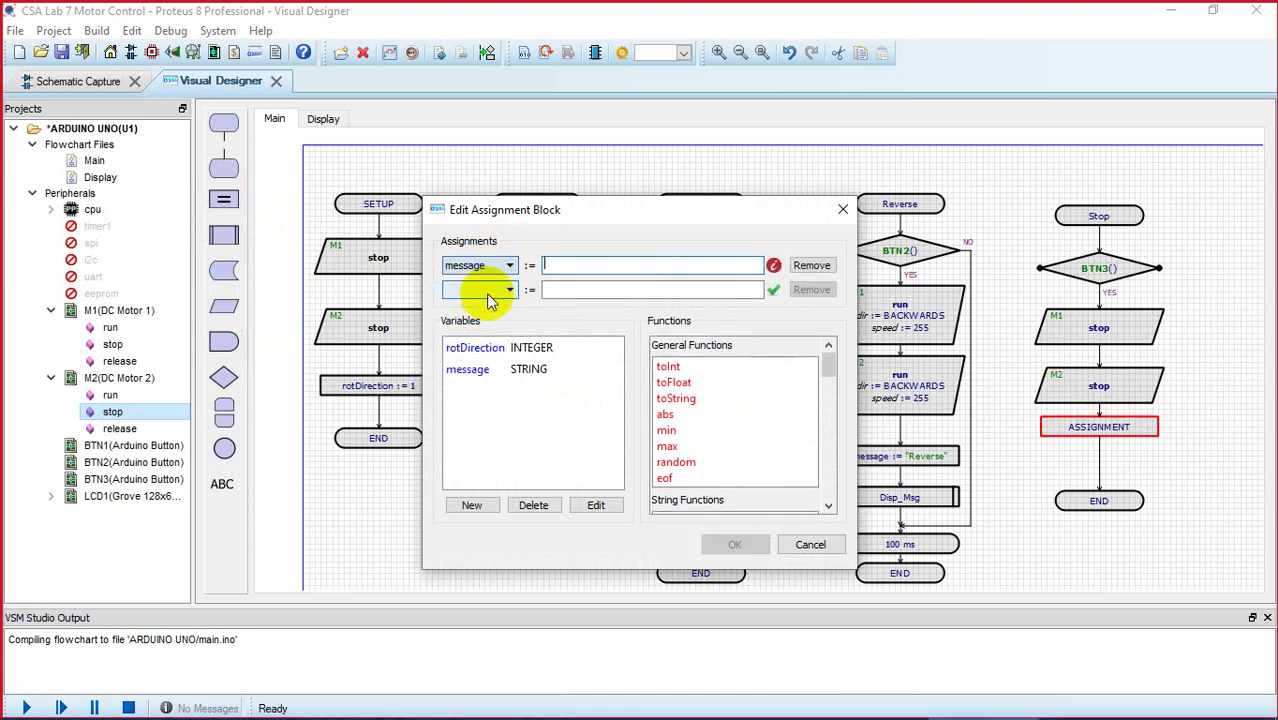
pyautogui.click(569, 268)
pyautogui.write('"')
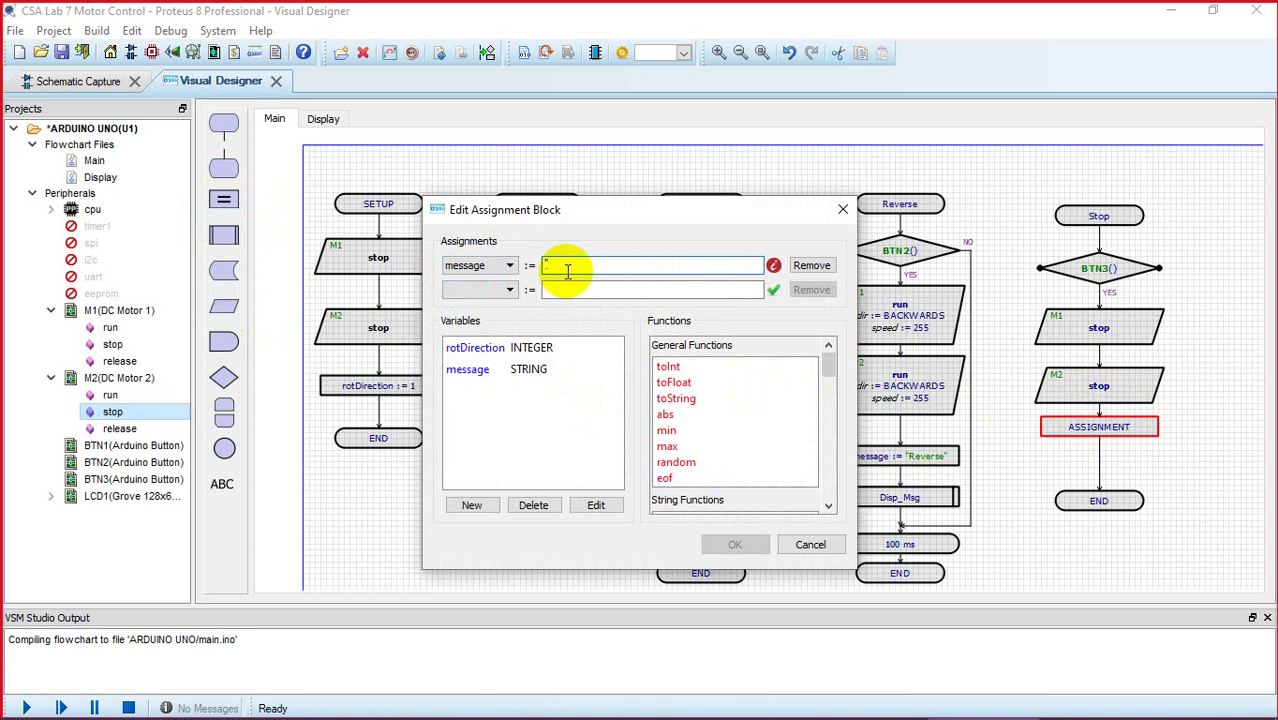
pyautogui.write('Stop"')
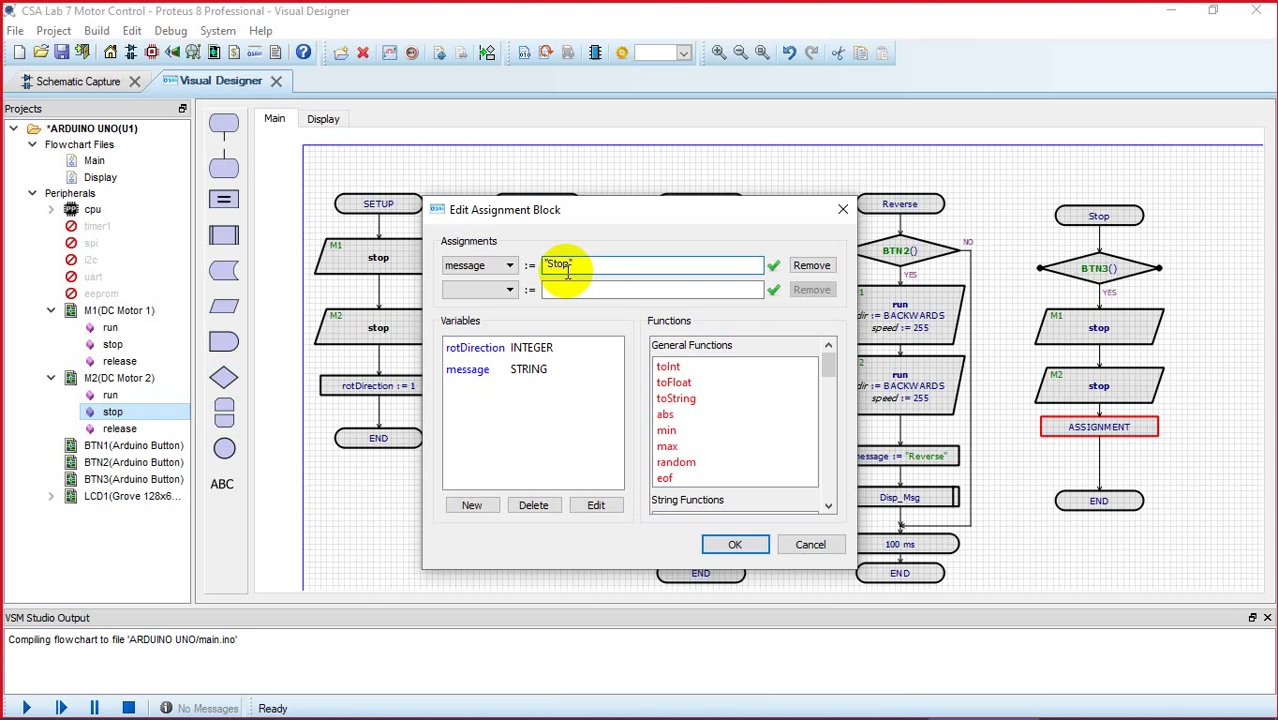
pyautogui.click(734, 544)
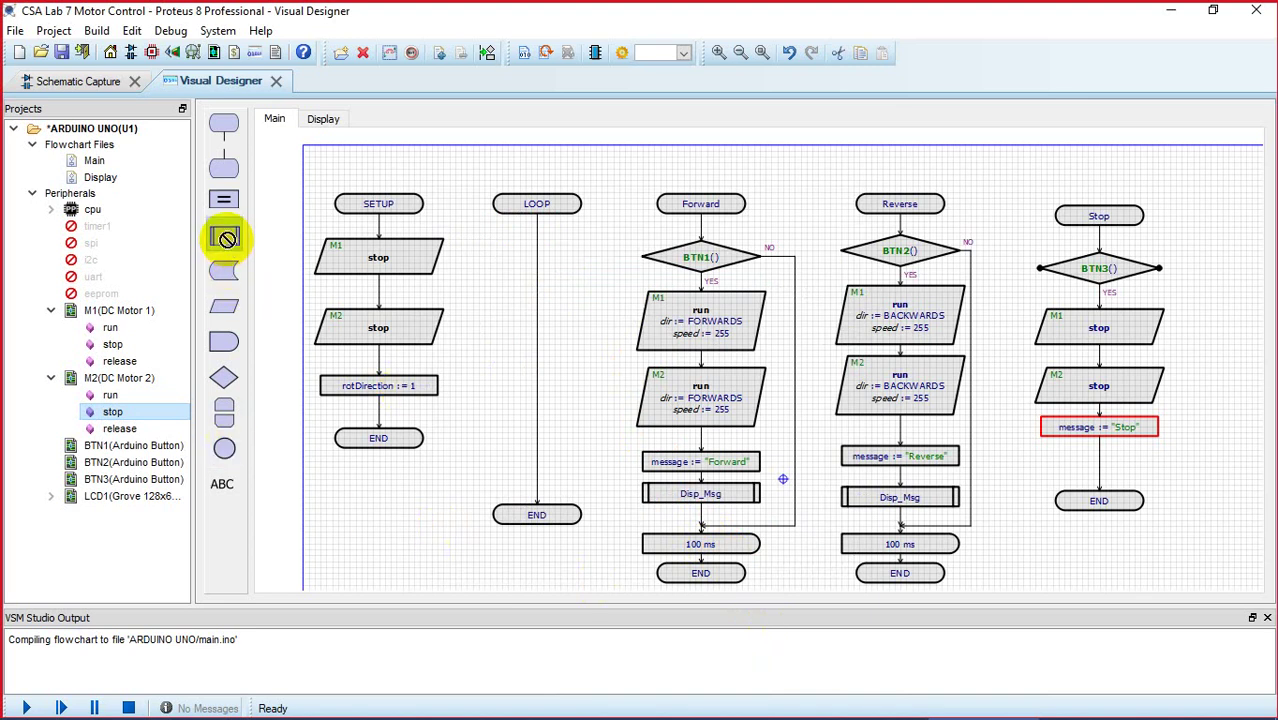
# Step: Insert a subroutine call to Disp_Msg below the message assignment in the Stop routine
pyautogui.moveTo(225, 237); pyautogui.dragTo(1099, 467)
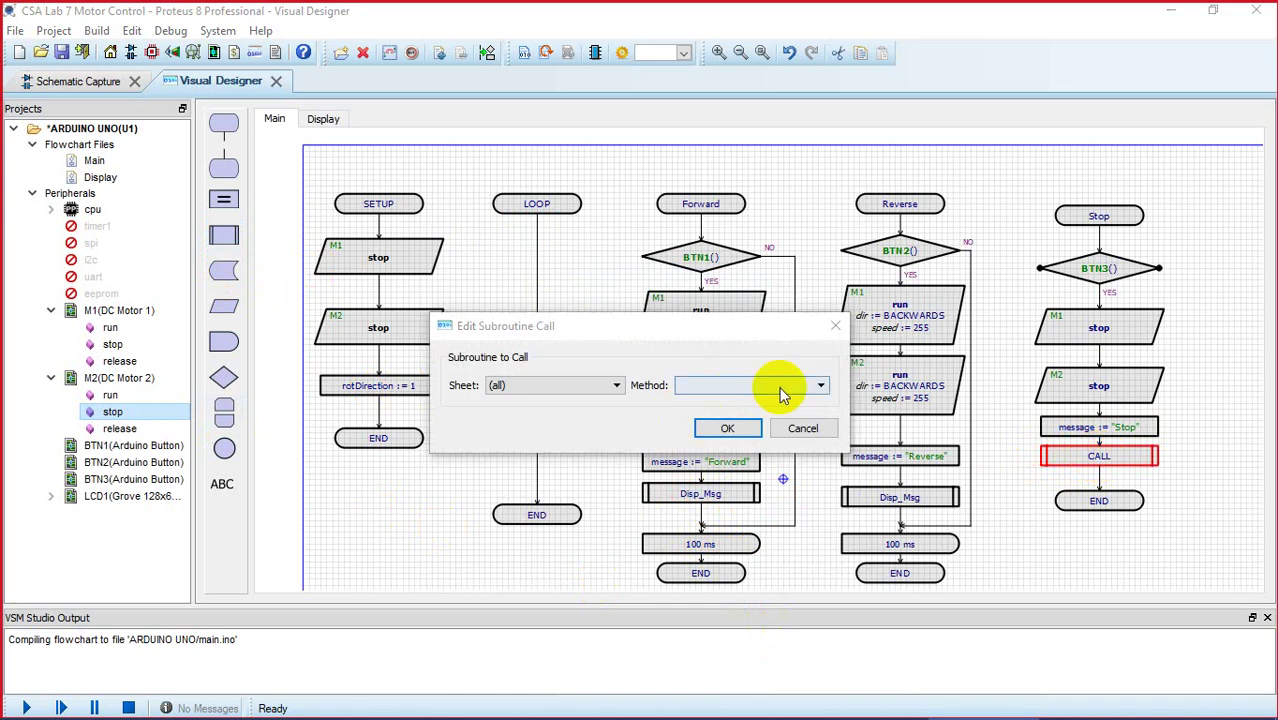
pyautogui.click(820, 387)
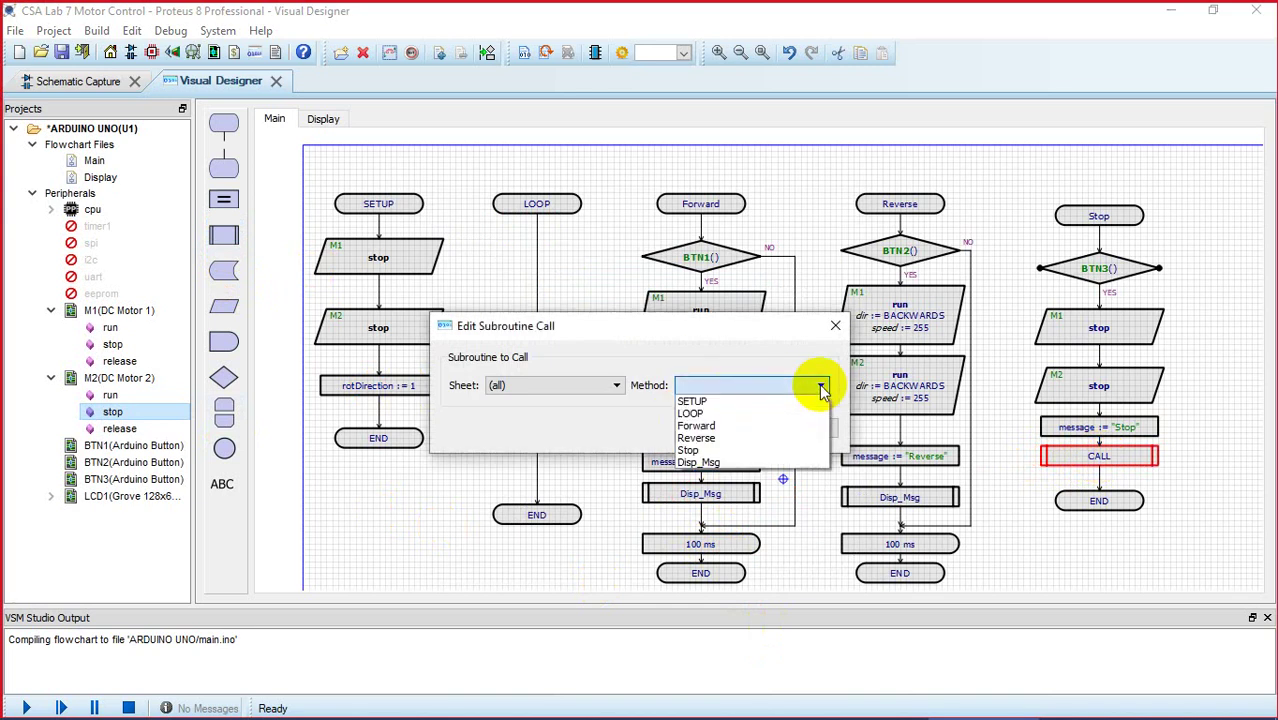
pyautogui.click(722, 464)
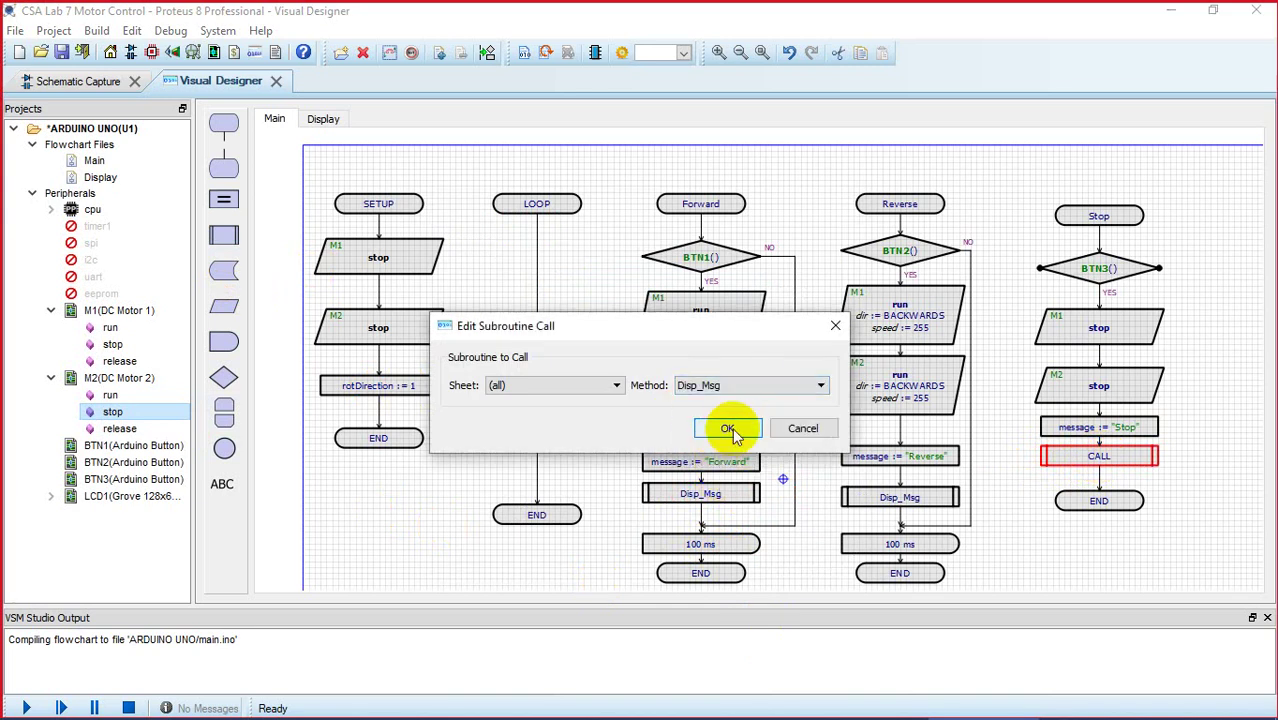
pyautogui.click(728, 430)
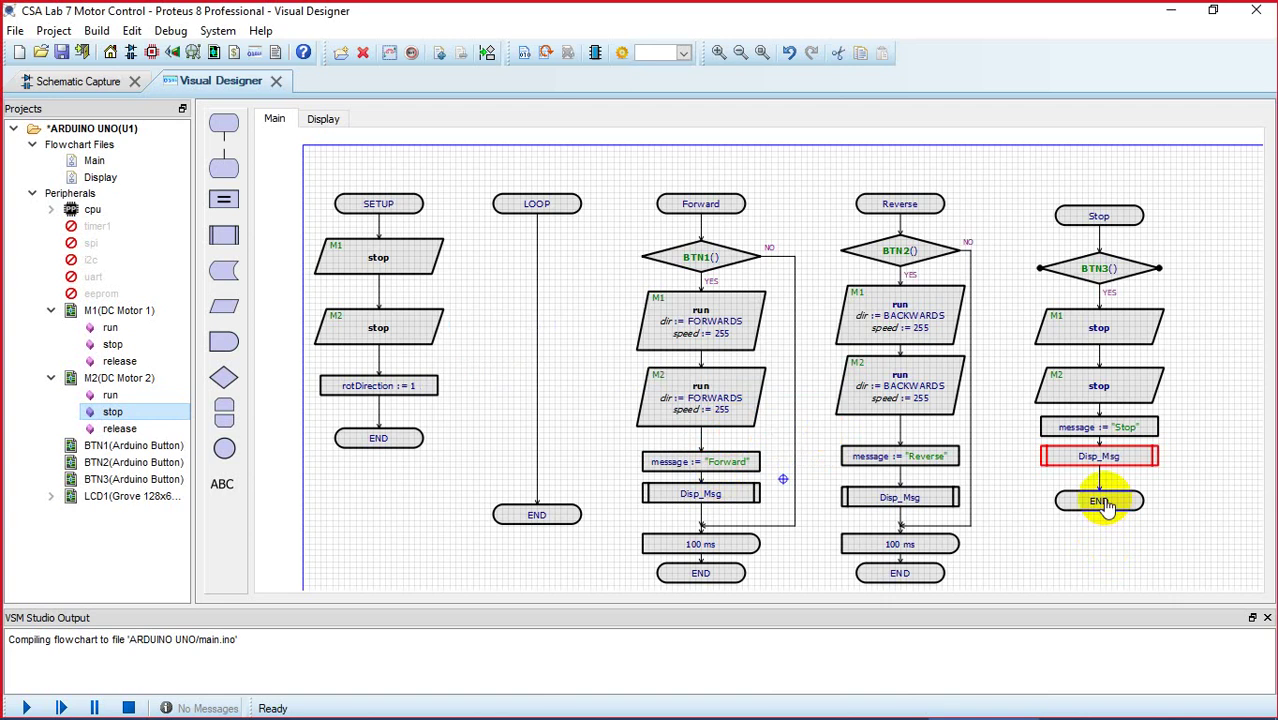
# Step: Move Stop's END block slightly down and connect the BTN3 decision's NO branch to the line just above it
pyautogui.moveTo(1106, 505); pyautogui.dragTo(1108, 540)
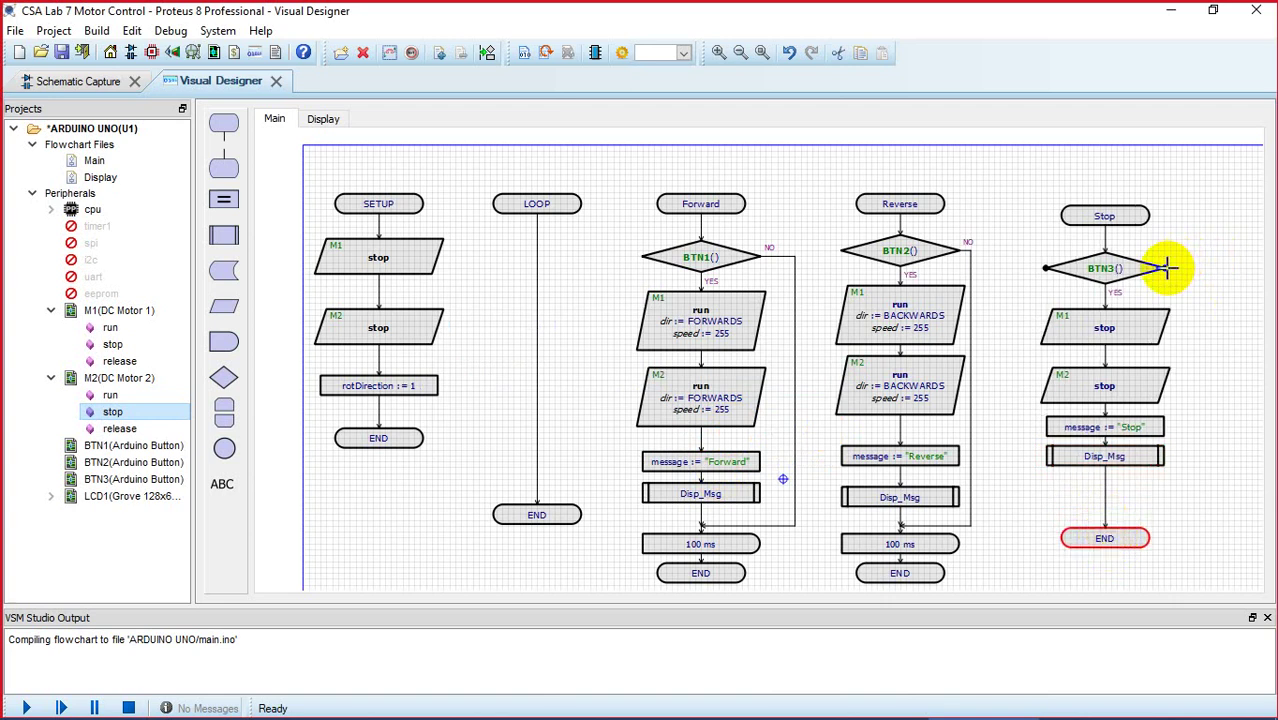
pyautogui.moveTo(1166, 268); pyautogui.dragTo(1105, 487)
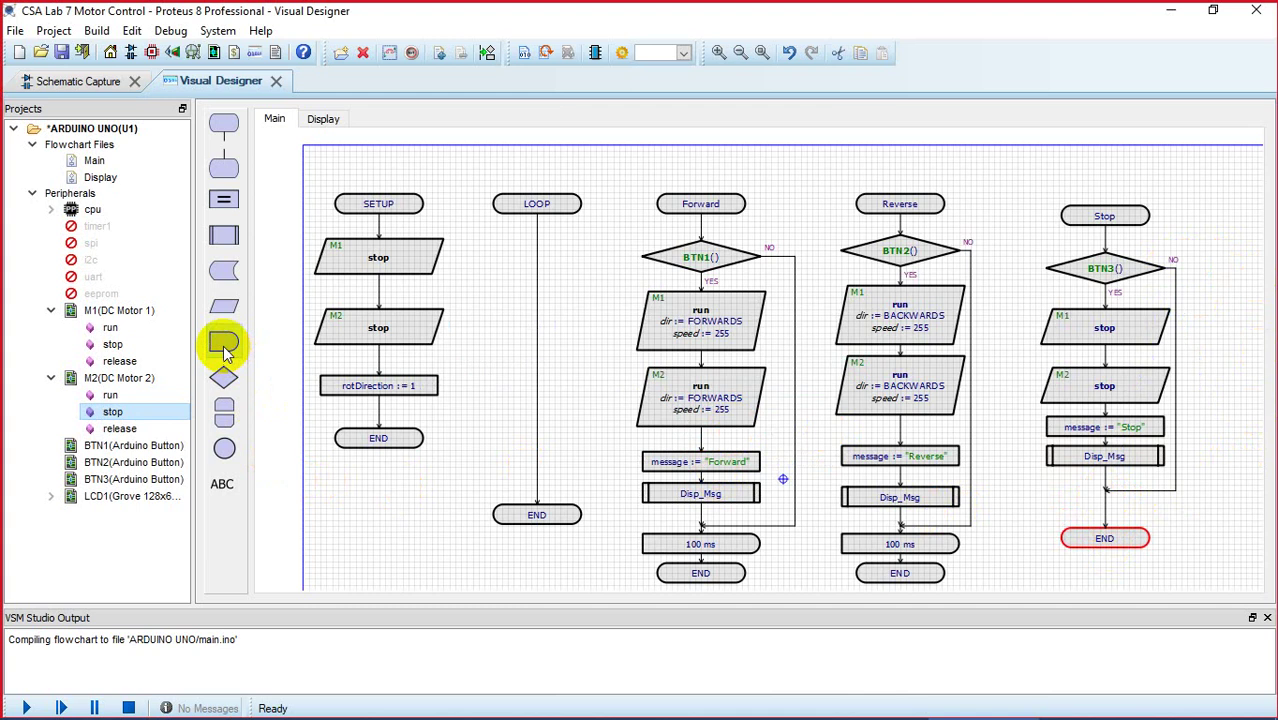
# Step: Insert a 100 ms delay block just above Stop's END, and shift the END and delay blocks slightly down
pyautogui.moveTo(226, 342); pyautogui.dragTo(1108, 397)
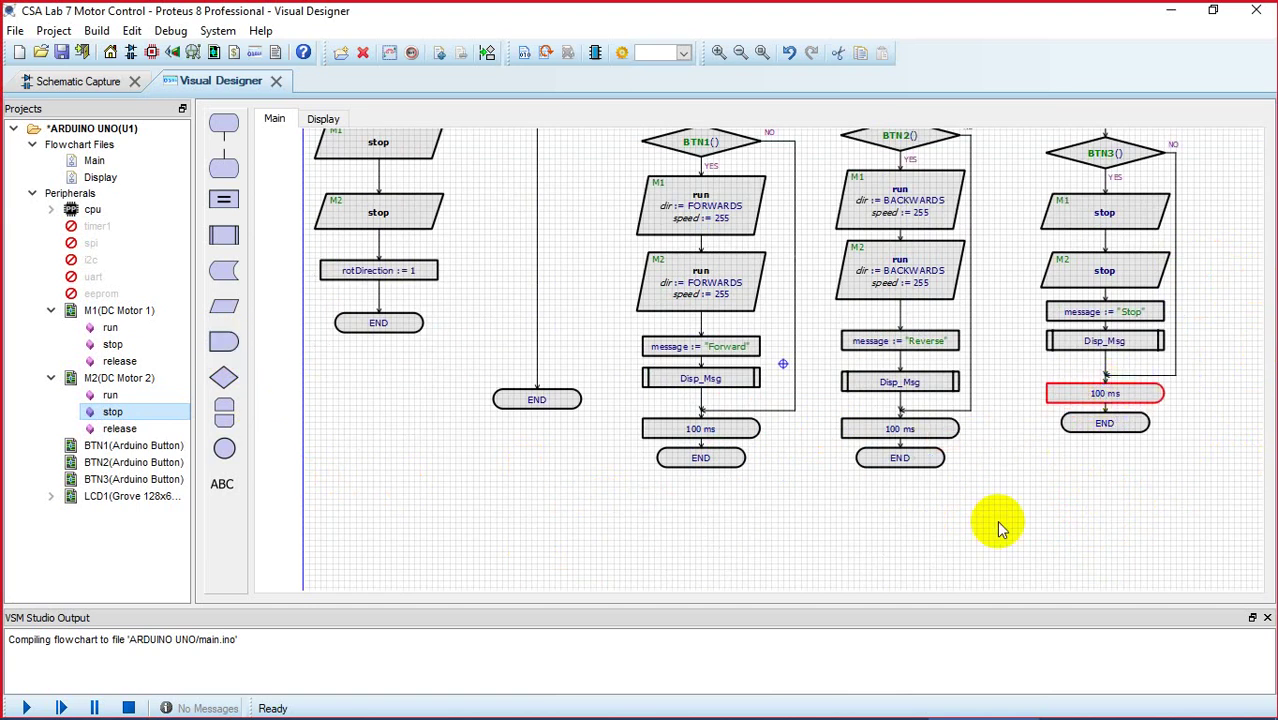
pyautogui.click(1090, 436)
pyautogui.moveTo(1090, 440); pyautogui.dragTo(1093, 457)
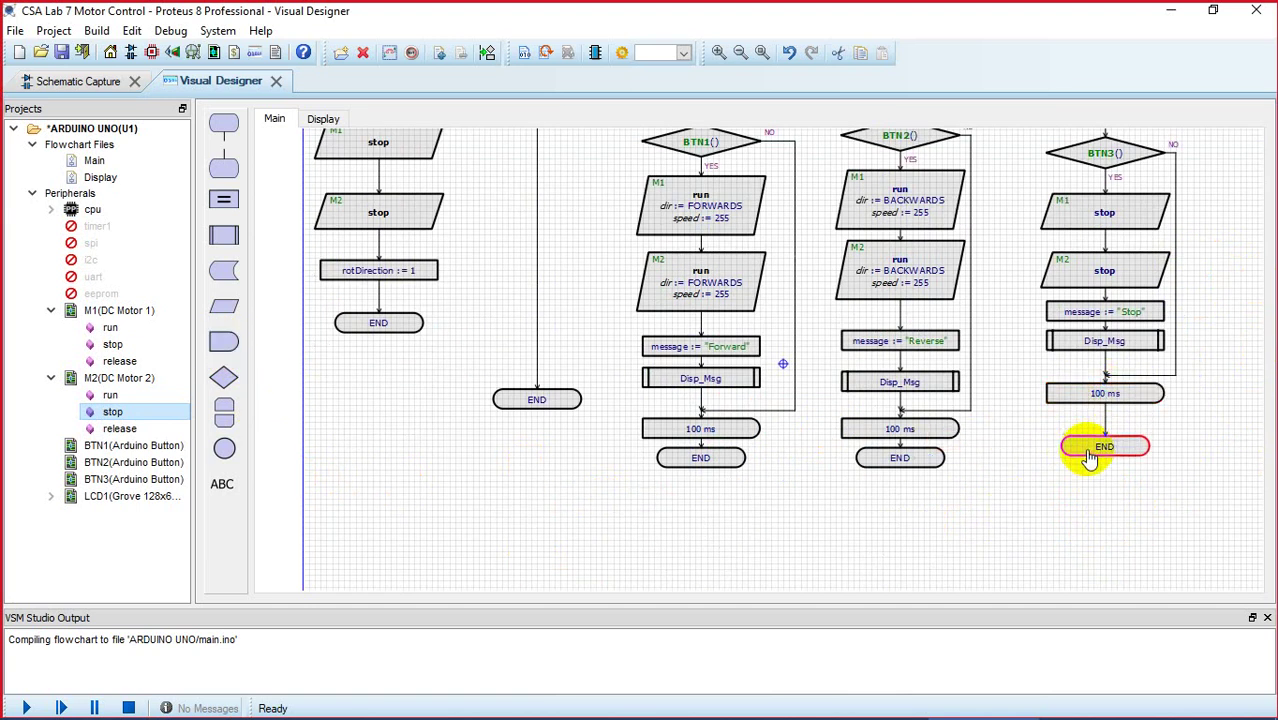
pyautogui.moveTo(1110, 396); pyautogui.dragTo(1114, 411)
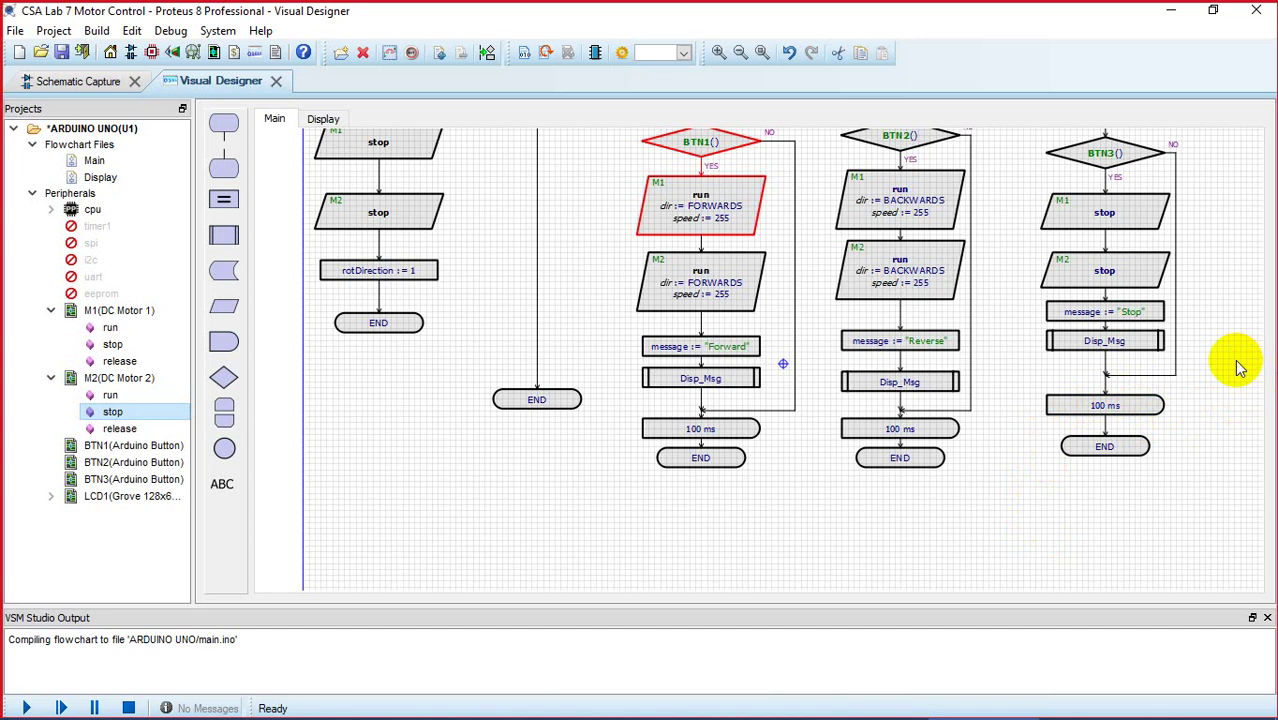
# Step: Insert a subroutine call to Forward as the first block of the LOOP routine
pyautogui.scroll(3, 1237, 368)
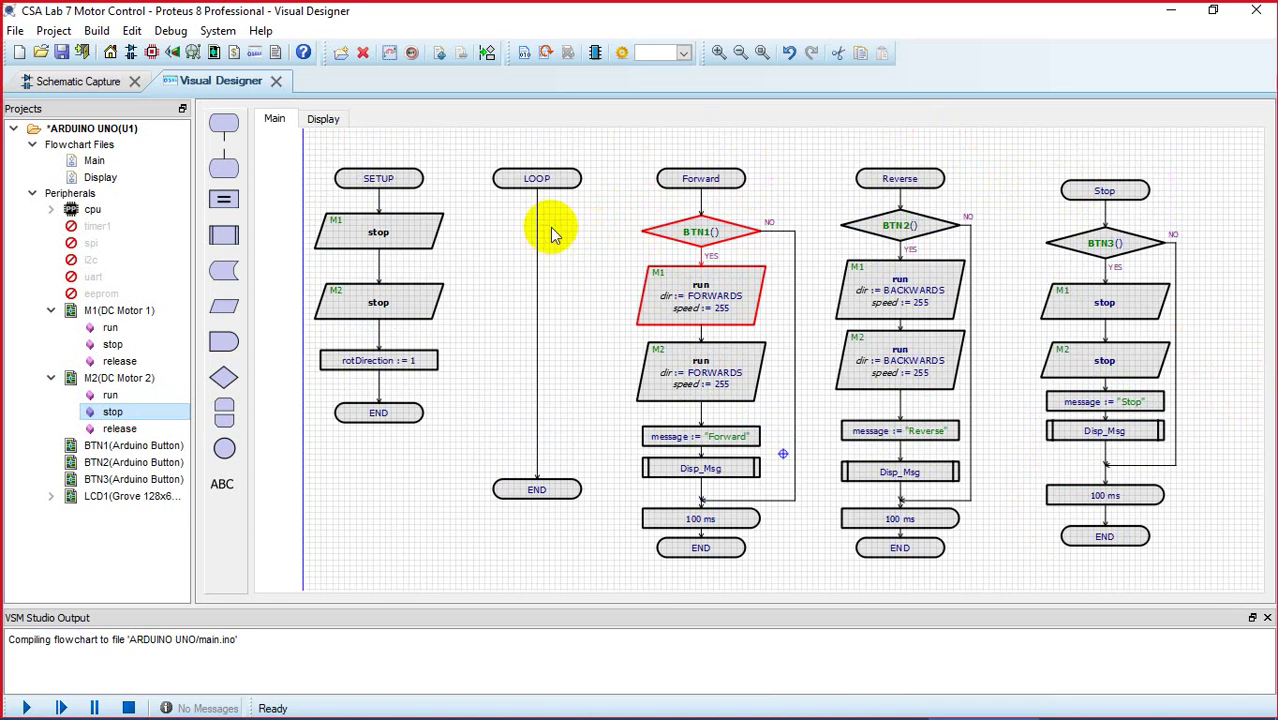
pyautogui.moveTo(218, 245); pyautogui.dragTo(540, 230)
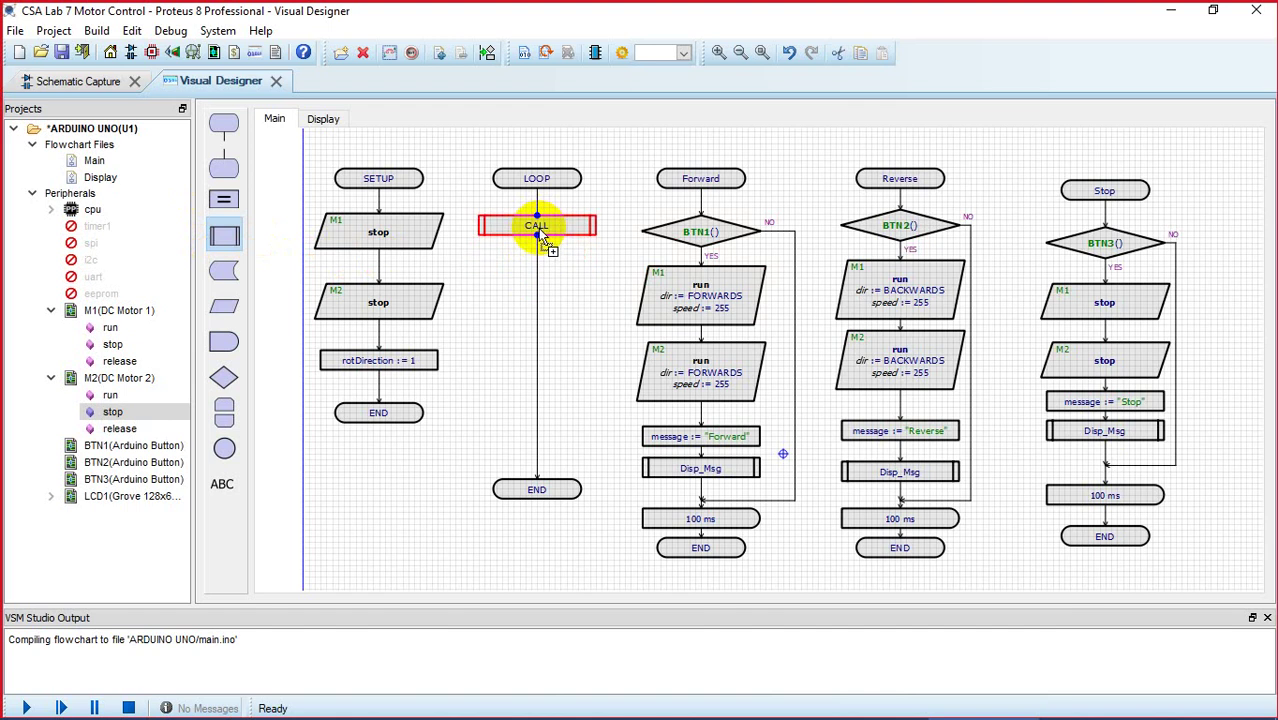
pyautogui.doubleClick(538, 228)
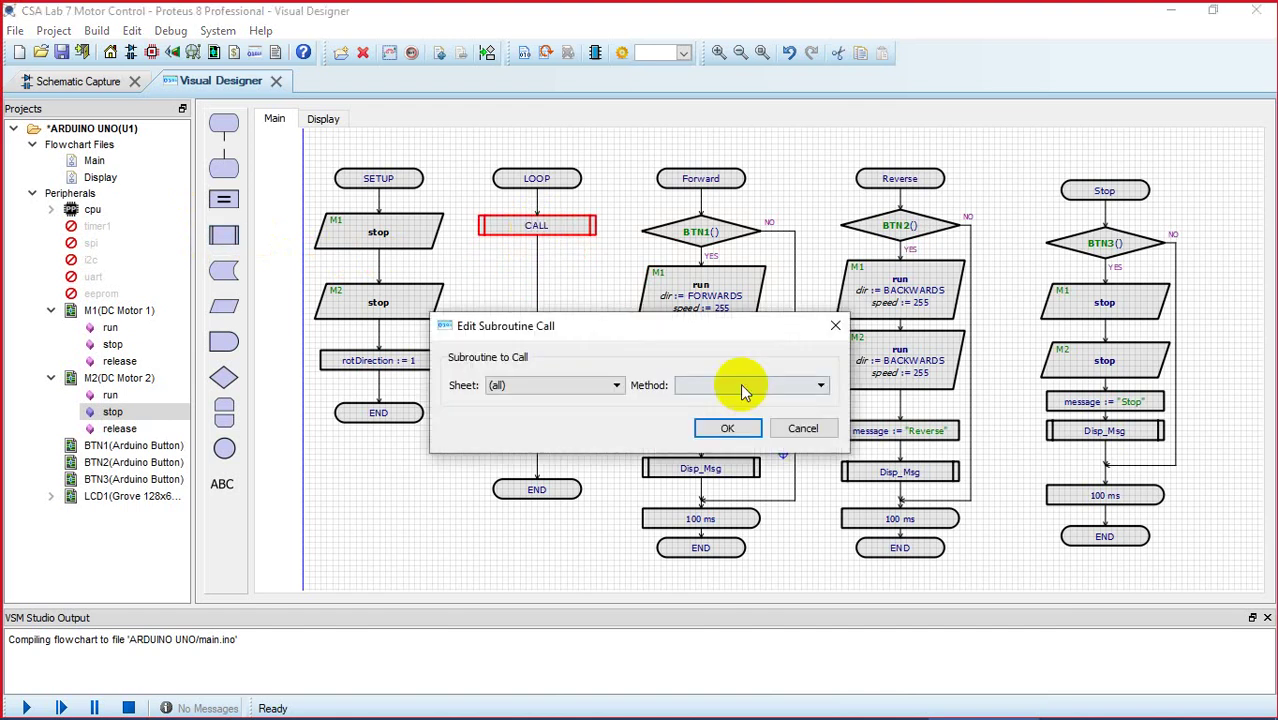
pyautogui.click(821, 388)
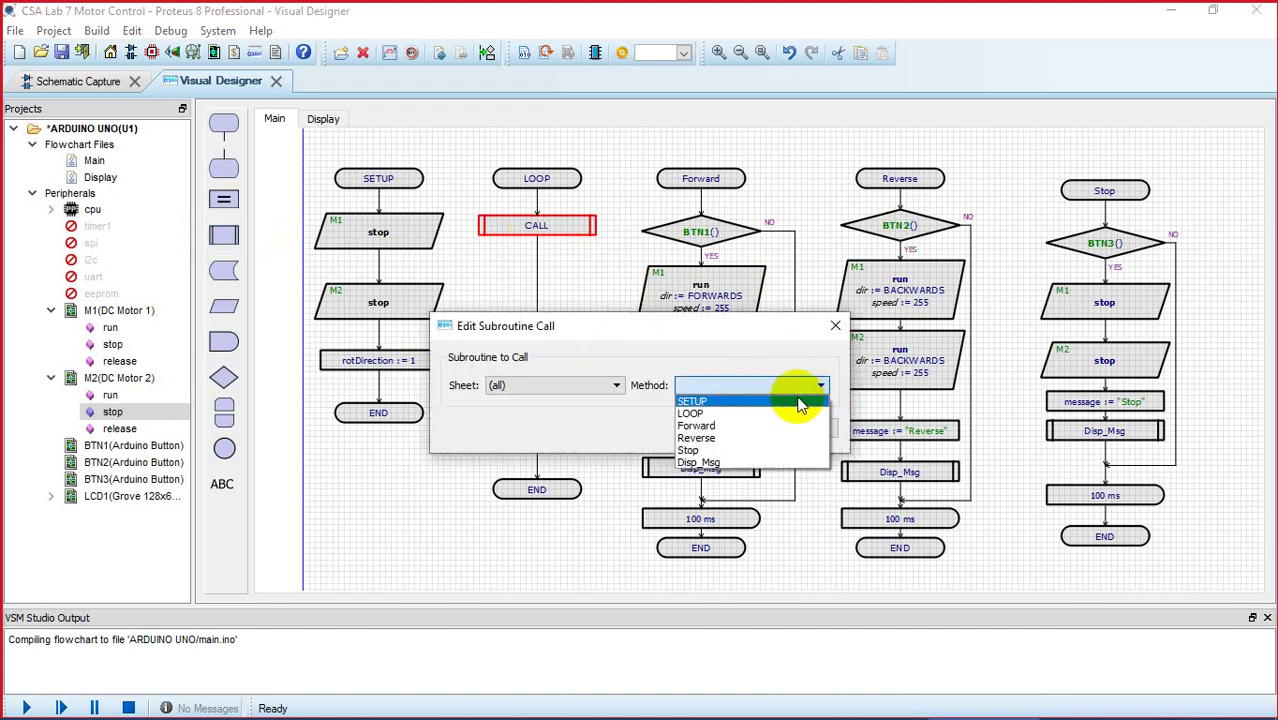
pyautogui.click(770, 426)
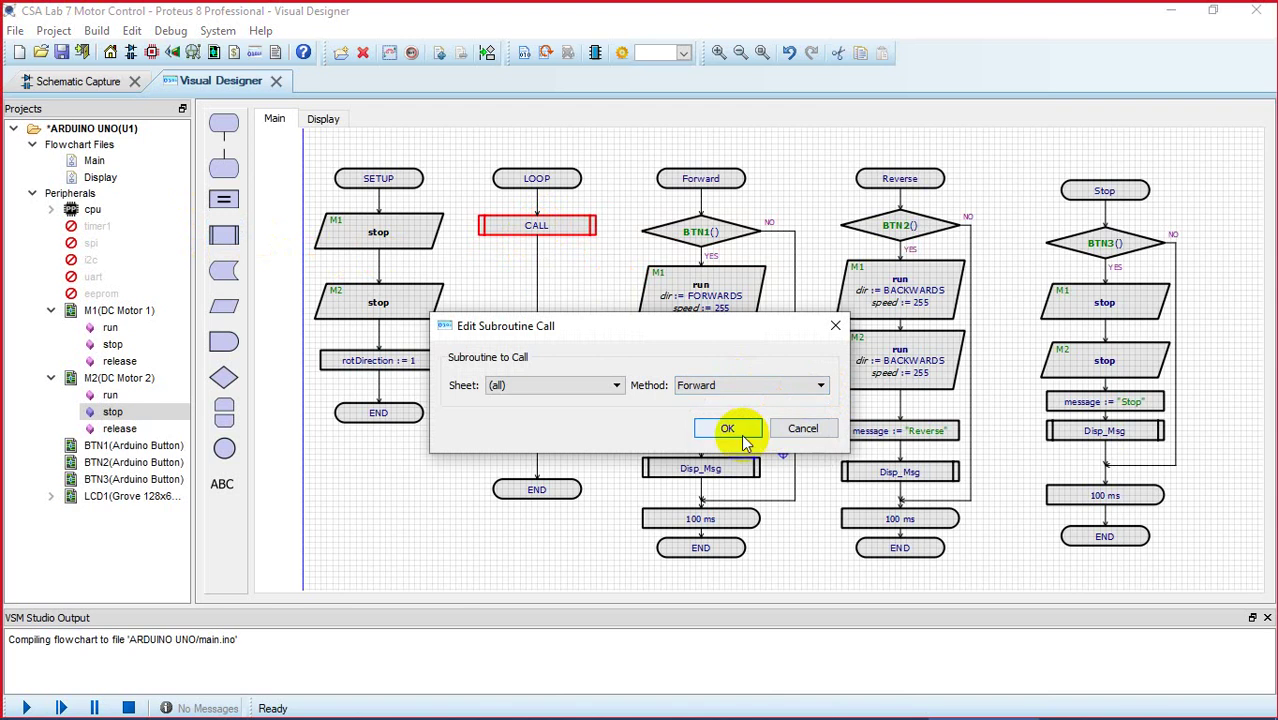
pyautogui.click(730, 430)
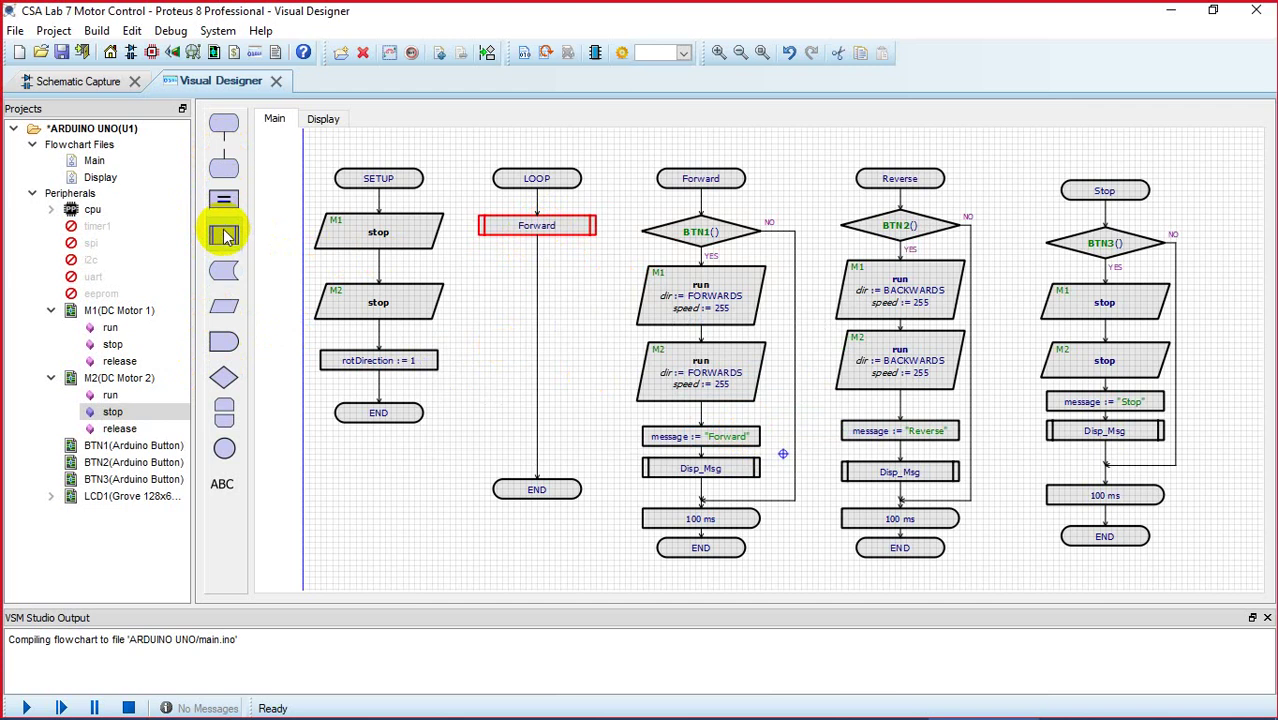
# Step: Insert a subroutine call to Reverse below the Forward call in the LOOP routine
pyautogui.moveTo(228, 230); pyautogui.dragTo(545, 295)
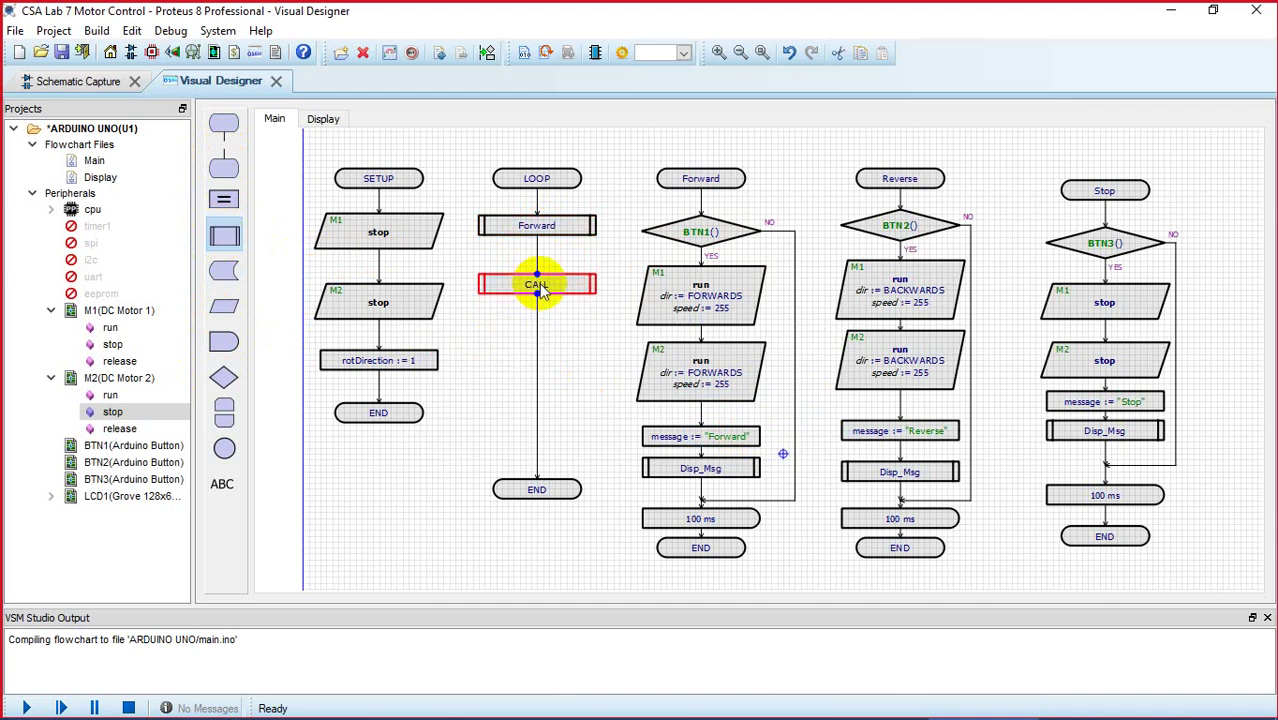
pyautogui.doubleClick(537, 286)
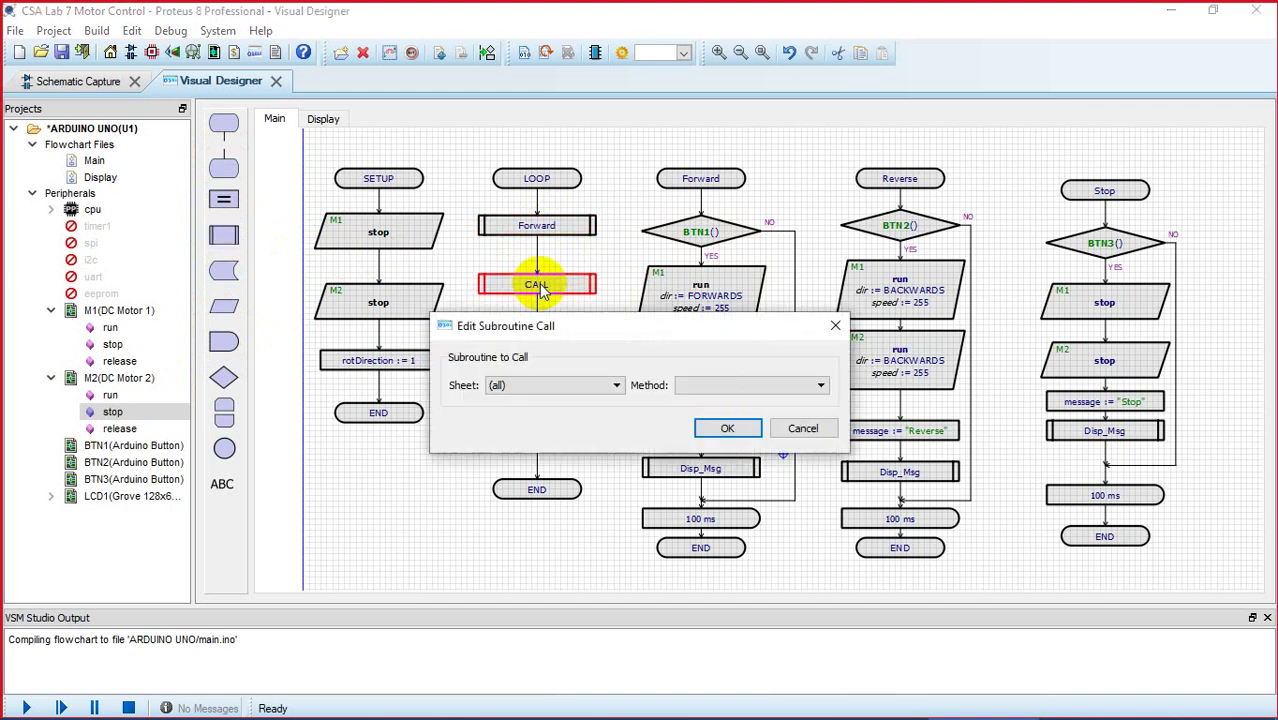
pyautogui.click(703, 386)
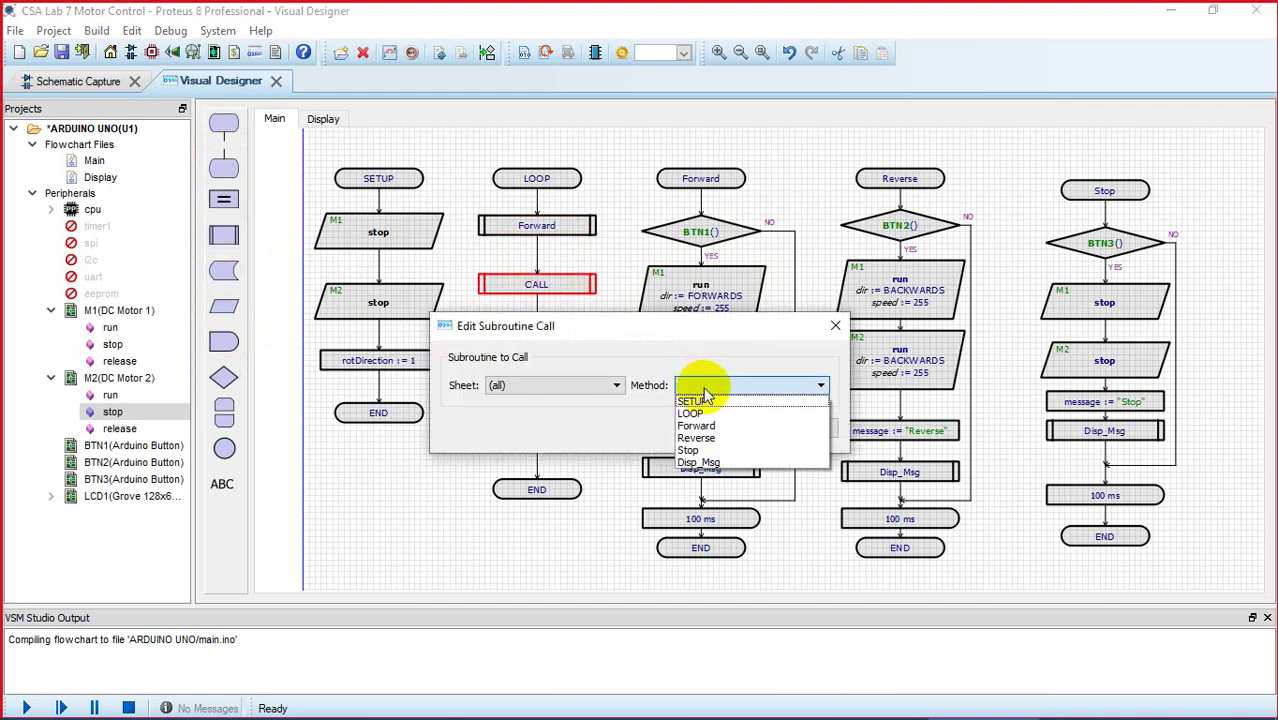
pyautogui.click(711, 440)
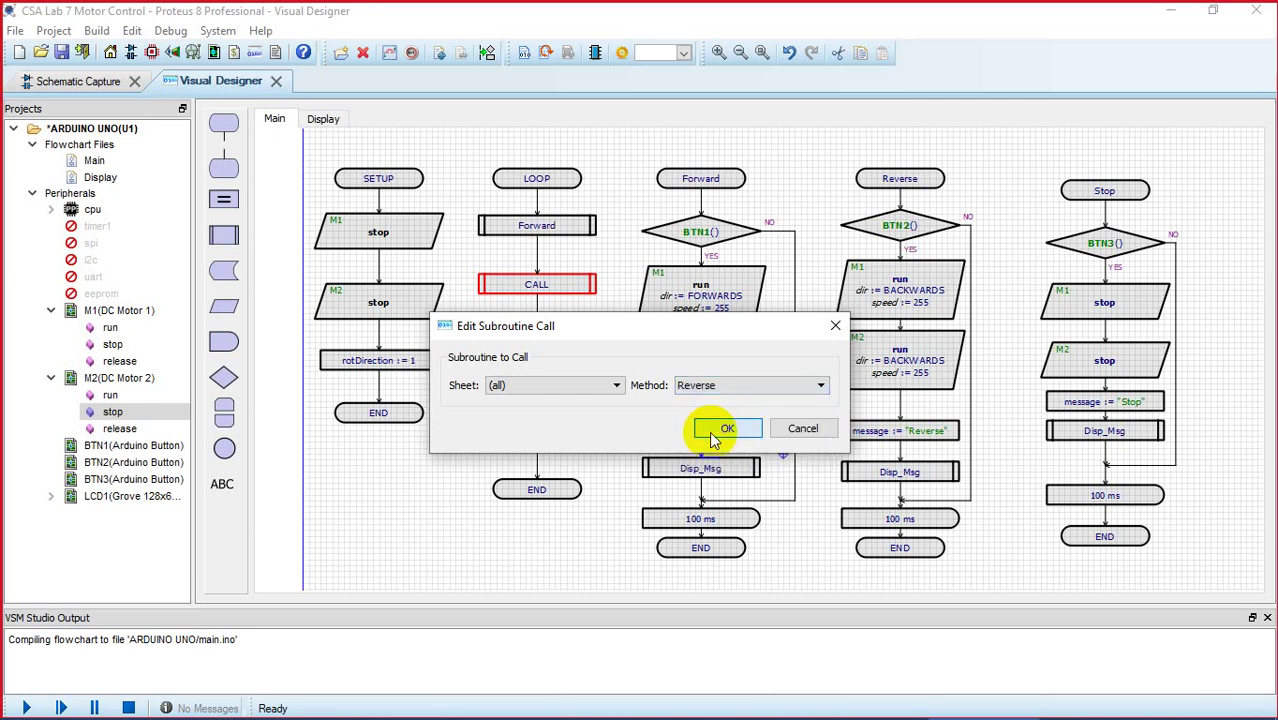
pyautogui.click(714, 432)
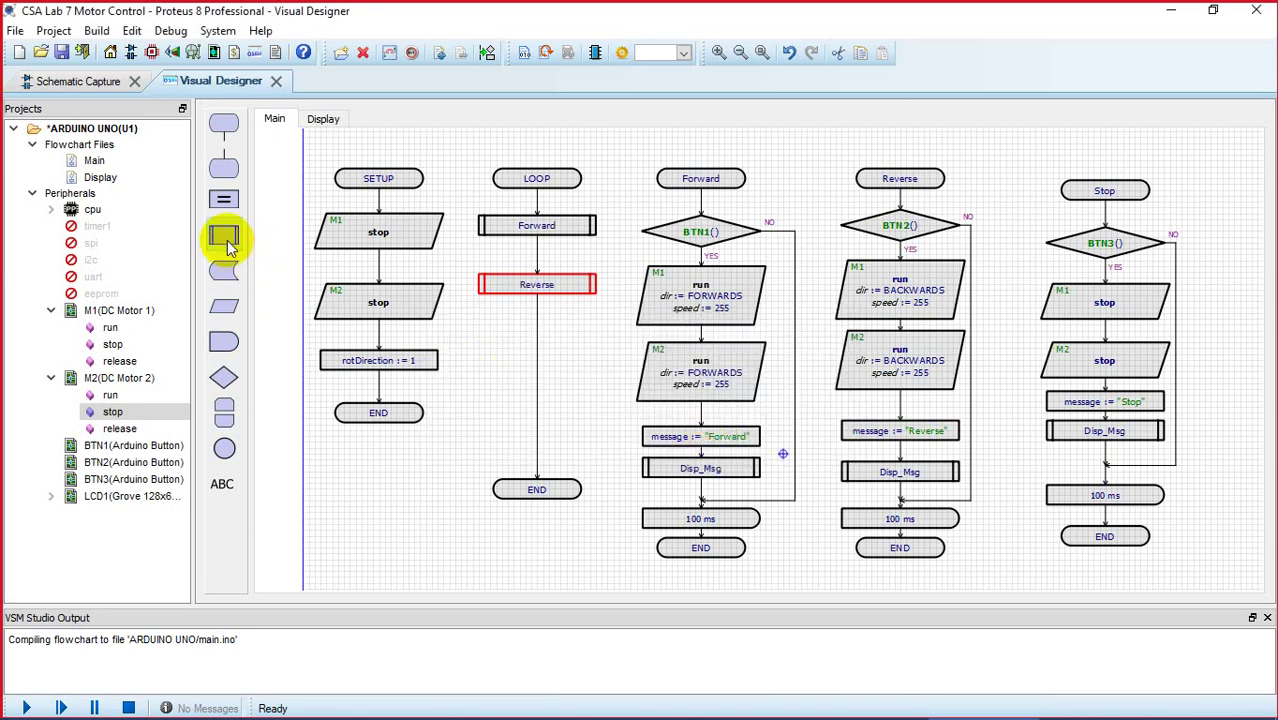
# Step: Insert a subroutine call to Stop below the Reverse call in LOOP and move LOOP's END block up closer to it
pyautogui.moveTo(225, 236); pyautogui.dragTo(537, 350)
pyautogui.doubleClick(537, 350)
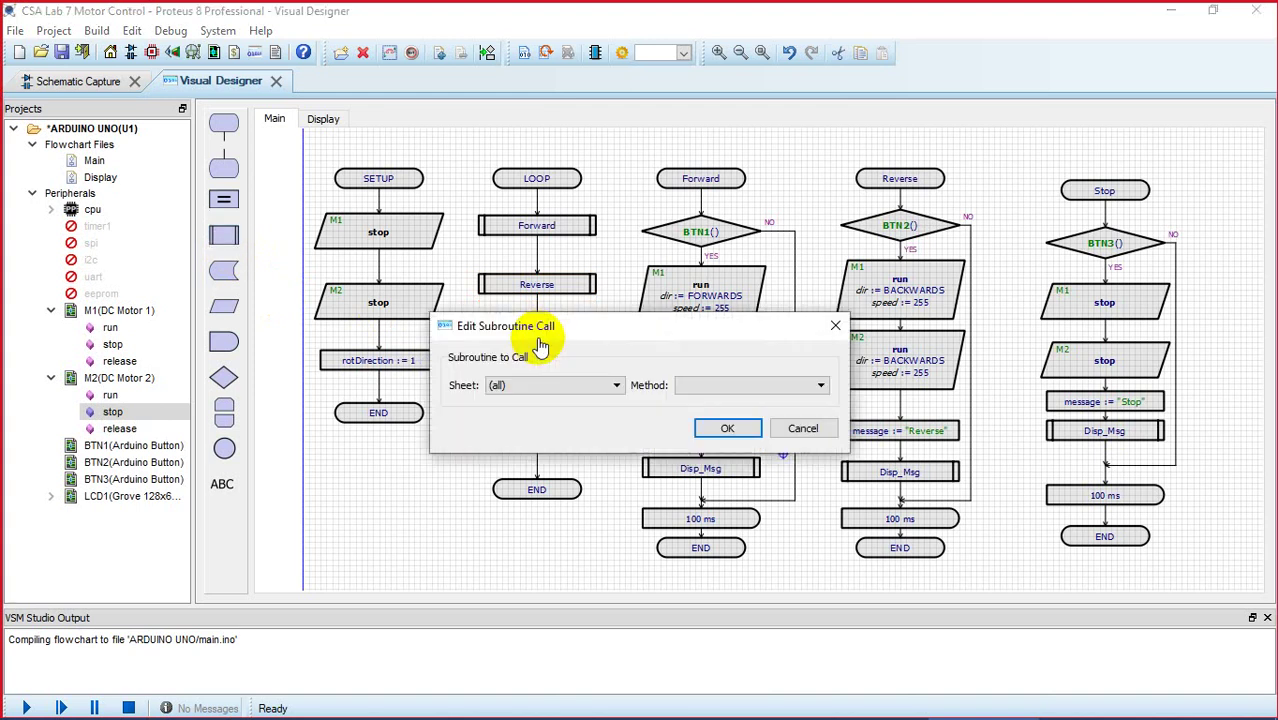
pyautogui.click(700, 388)
pyautogui.click(699, 388)
pyautogui.click(705, 388)
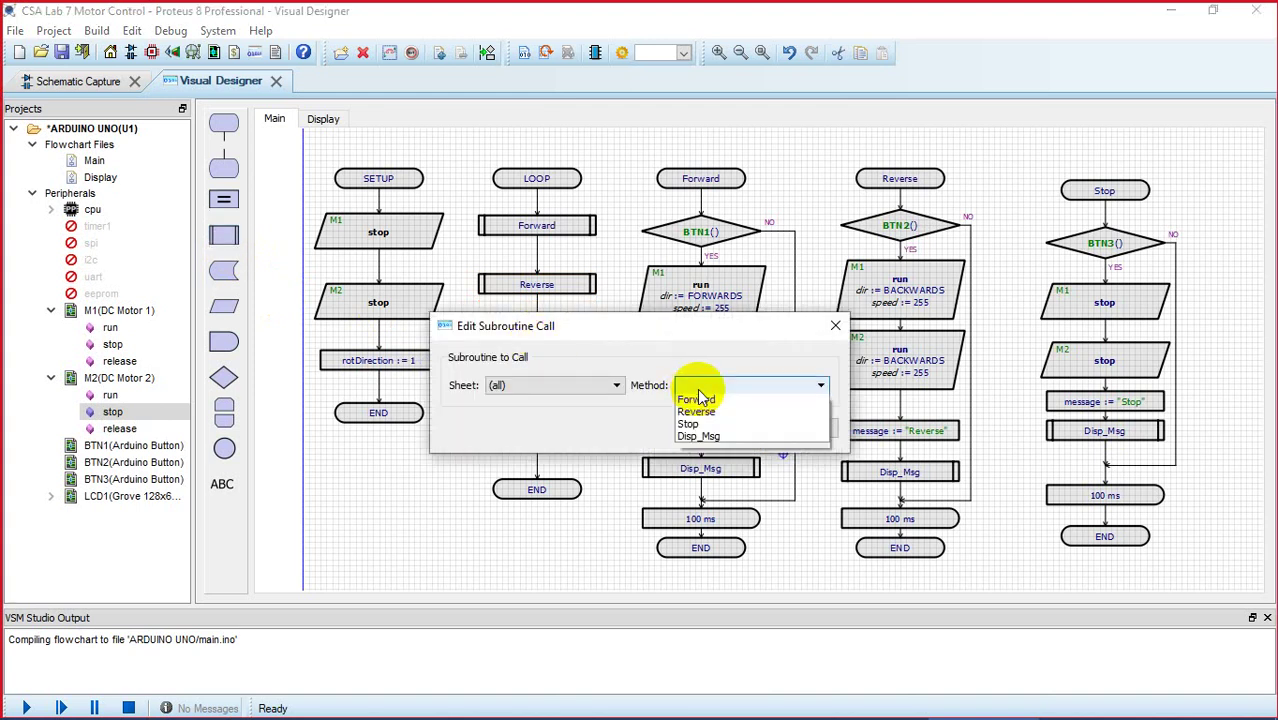
pyautogui.click(690, 450)
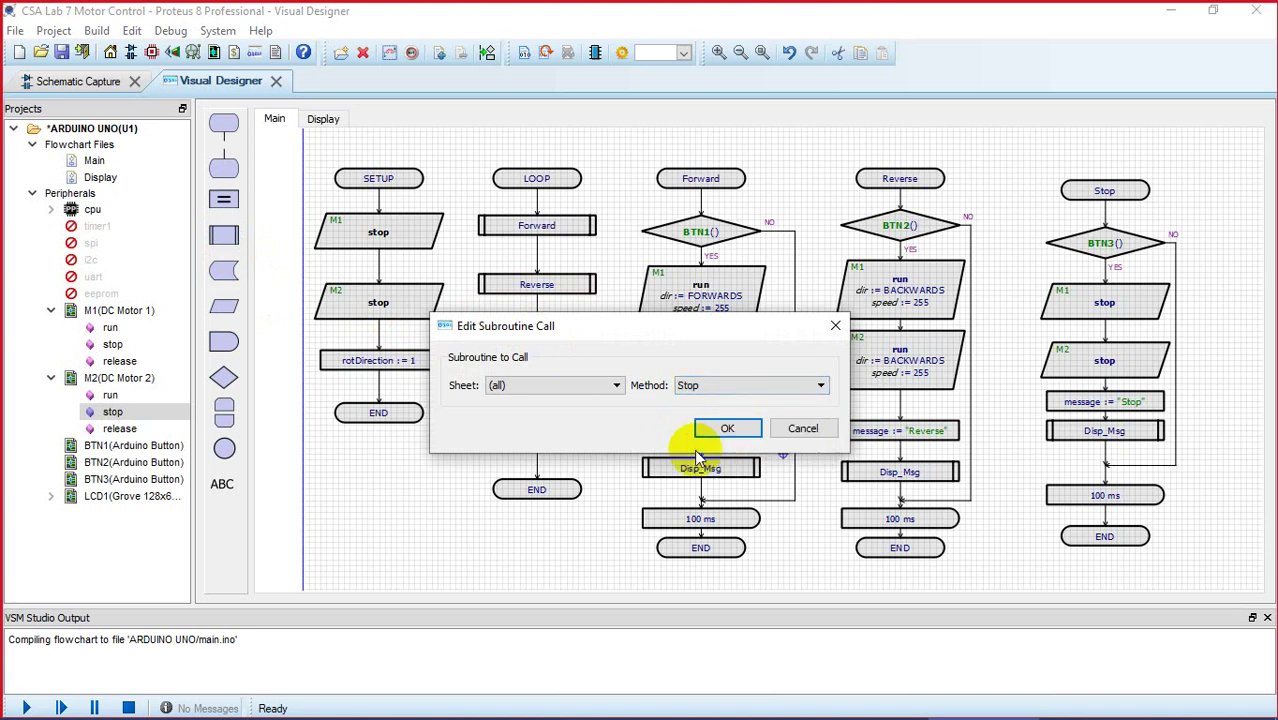
pyautogui.click(722, 432)
pyautogui.moveTo(505, 490); pyautogui.dragTo(523, 408)
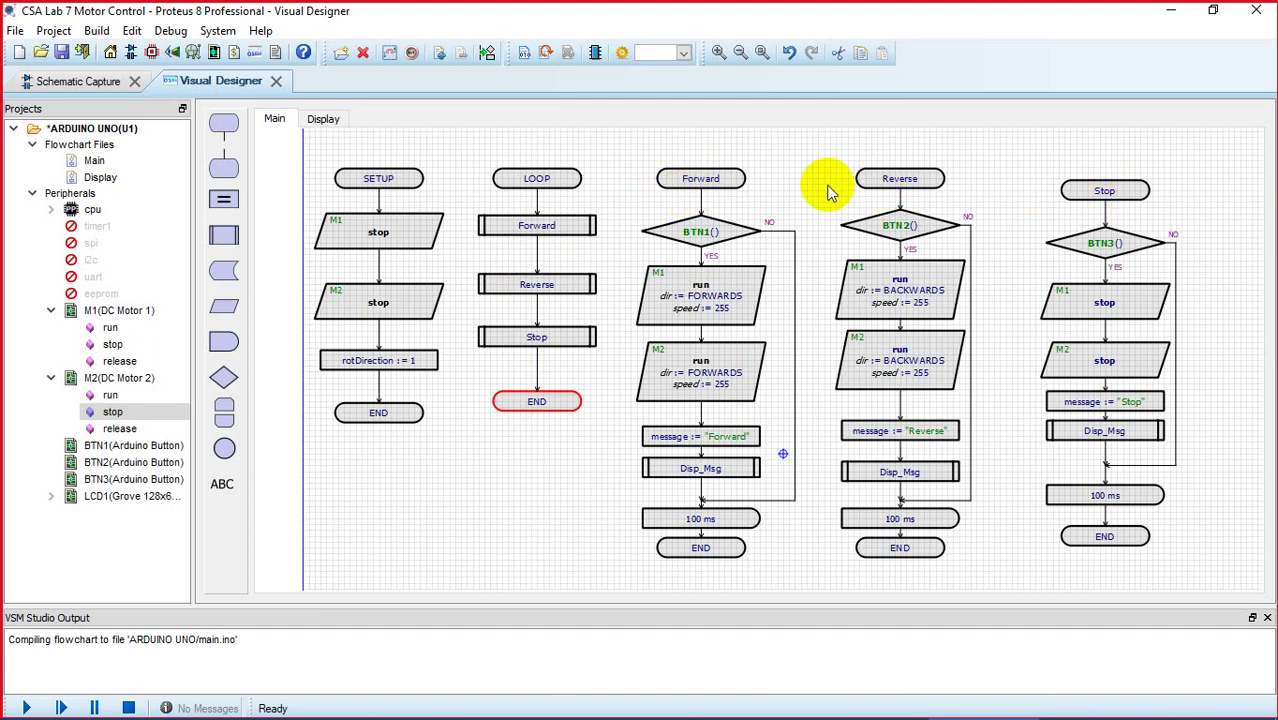
# Step: Review the whole Disp_Msg flowchart on the Display sheet
pyautogui.click(326, 121)
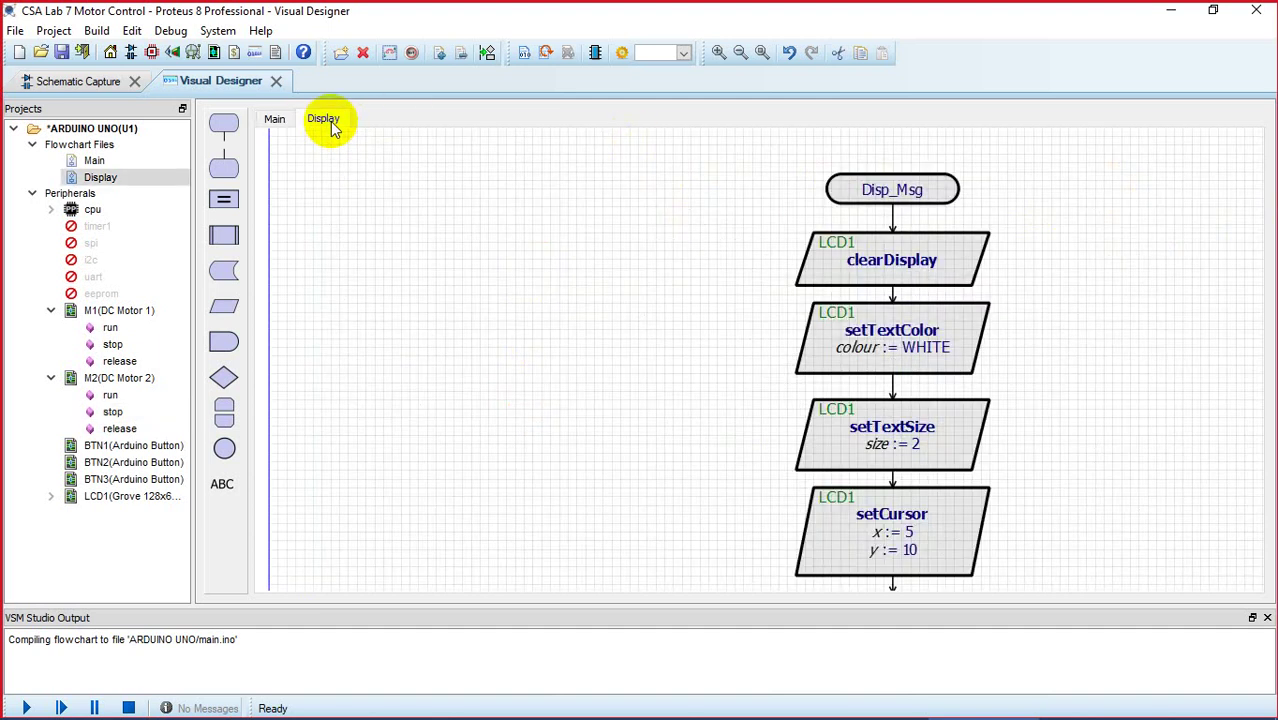
pyautogui.click(739, 52)
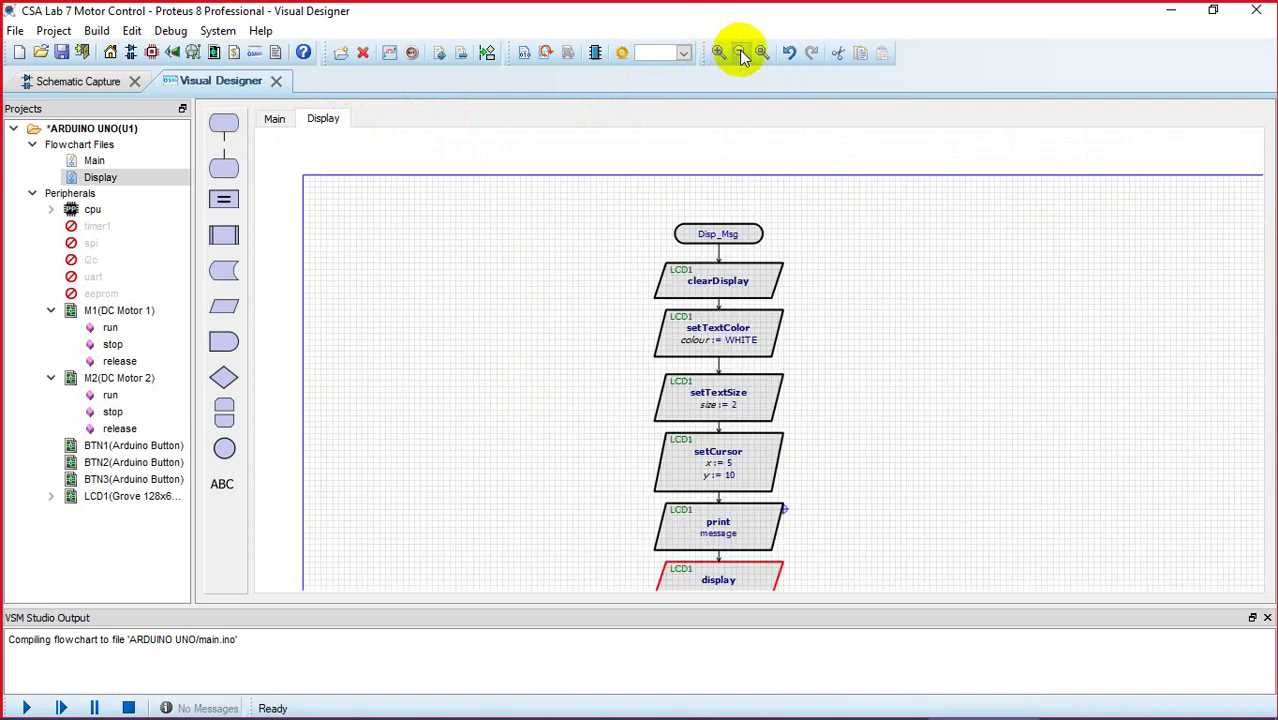
pyautogui.scroll(-3, 922, 265)
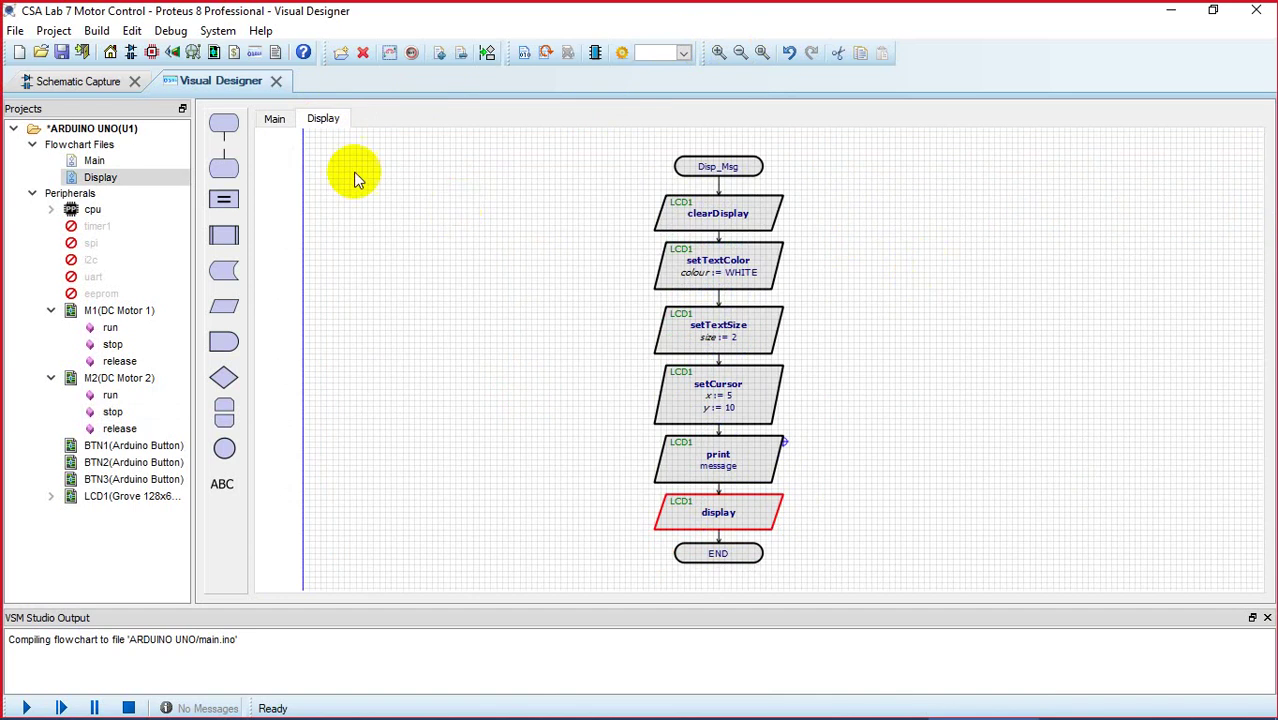
# Step: Return to the Main flowchart sheet and save the motor control project
pyautogui.click(274, 121)
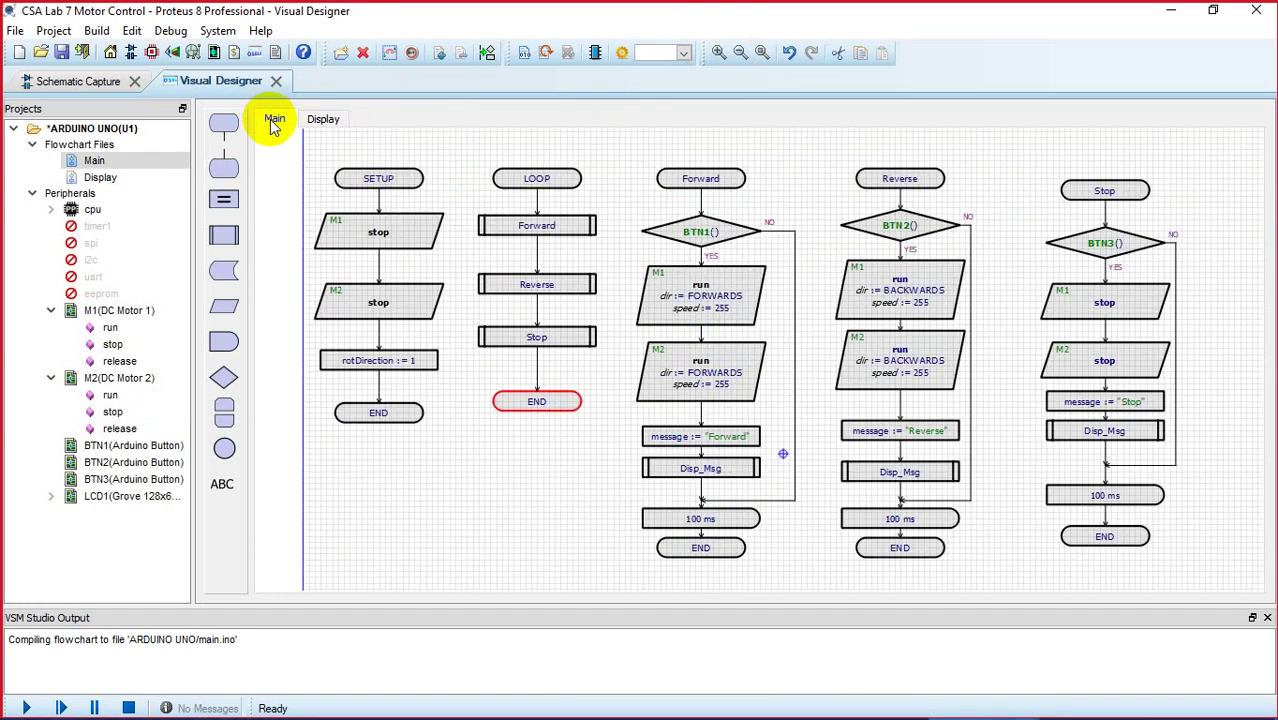
pyautogui.click(14, 31)
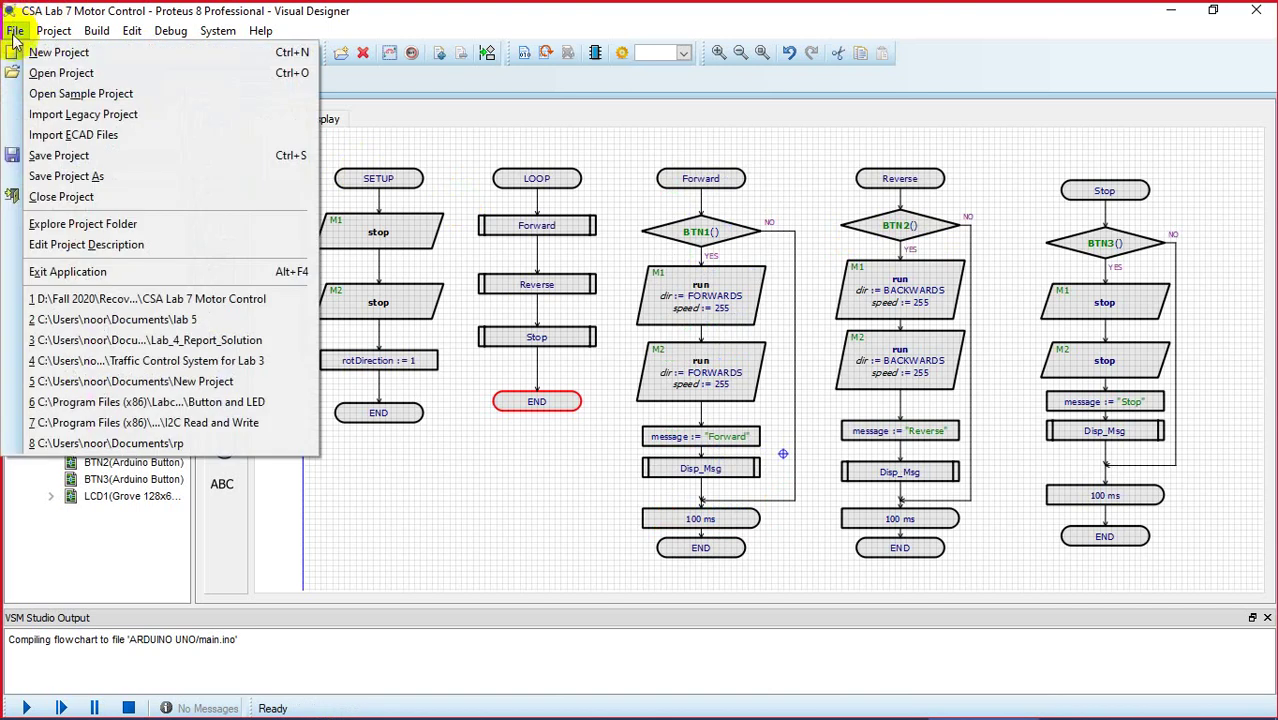
pyautogui.click(57, 158)
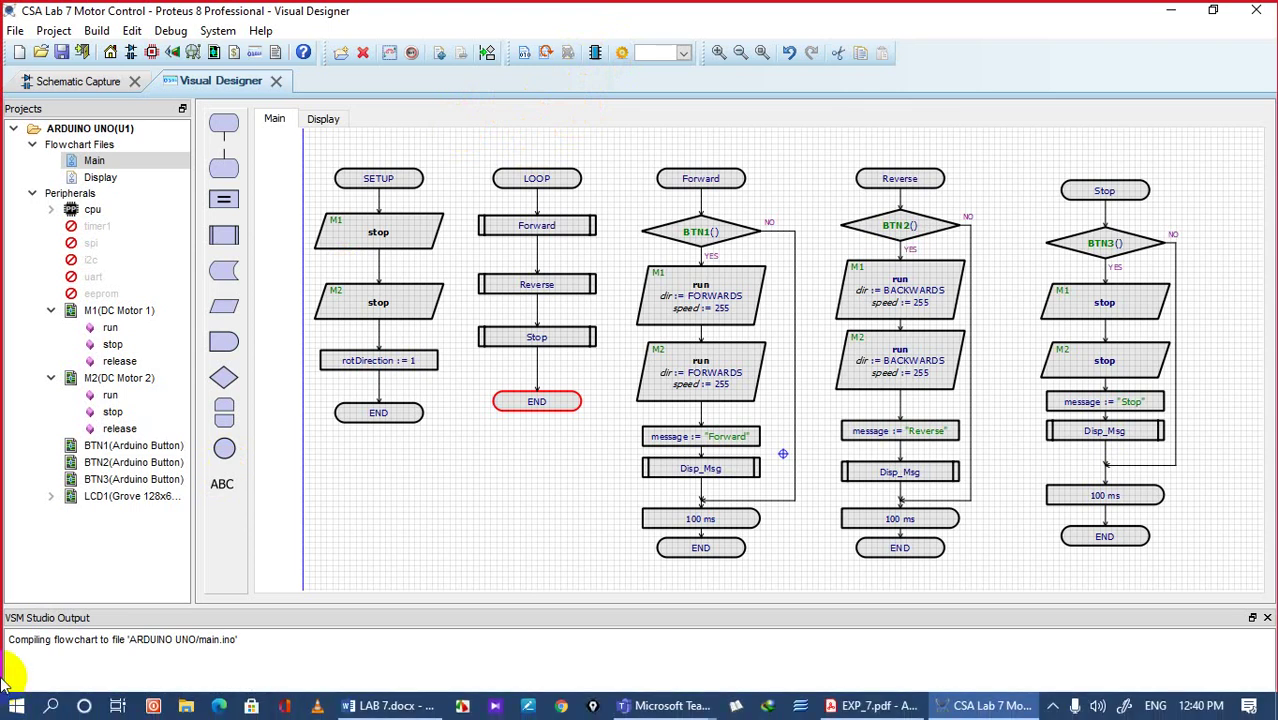
# Step: Run the simulation and test the motors and OLED message by operating BTN1, BTN2 and BTN3 on their breakout boards
pyautogui.click(27, 708)
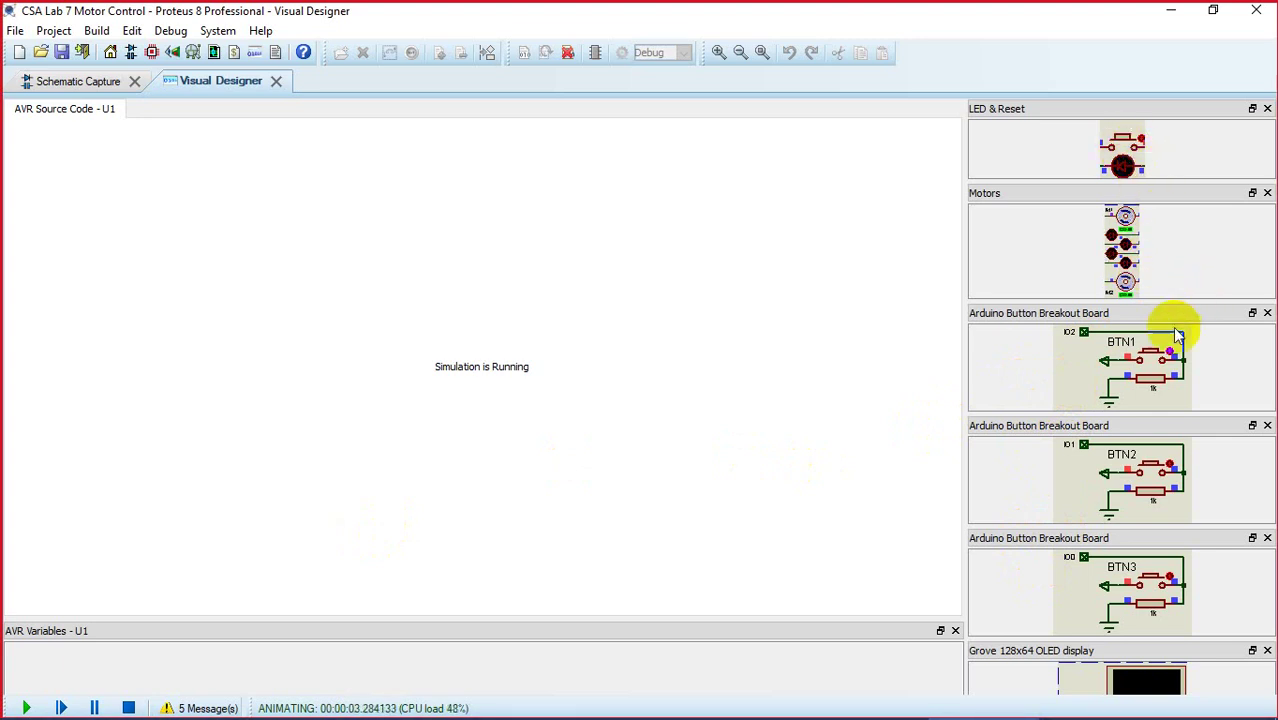
pyautogui.click(1152, 357)
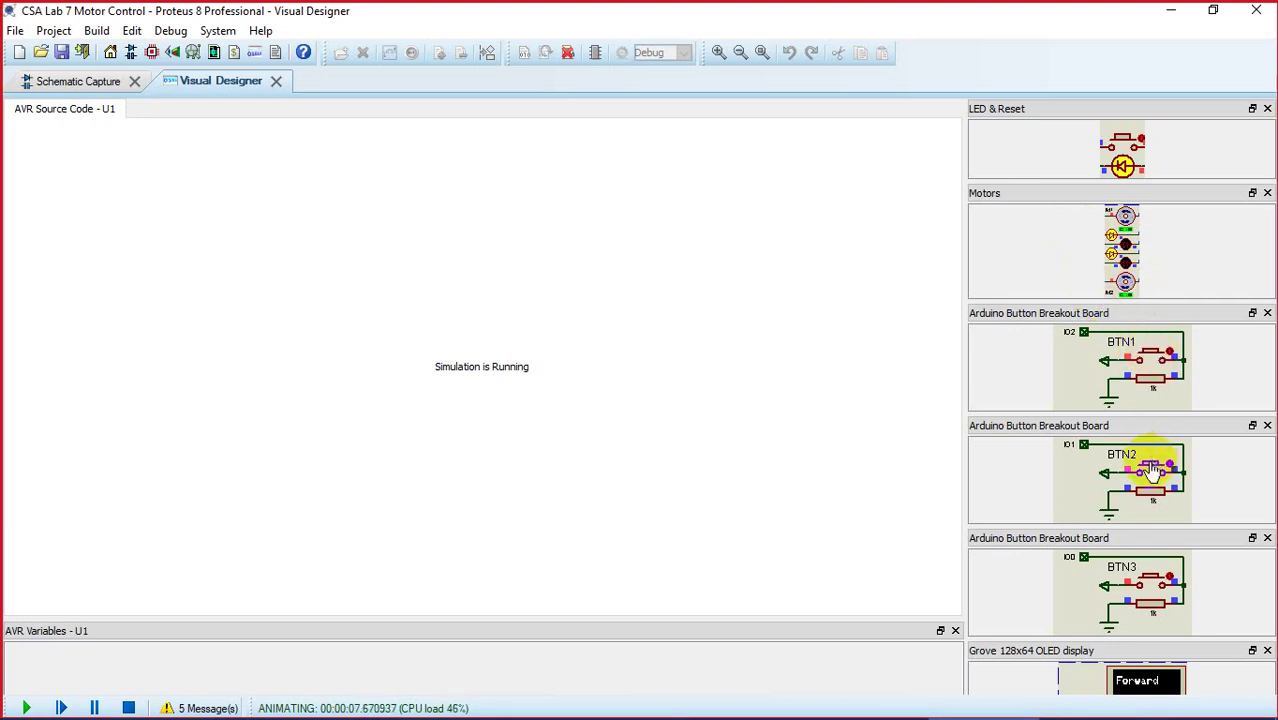
pyautogui.click(1151, 584)
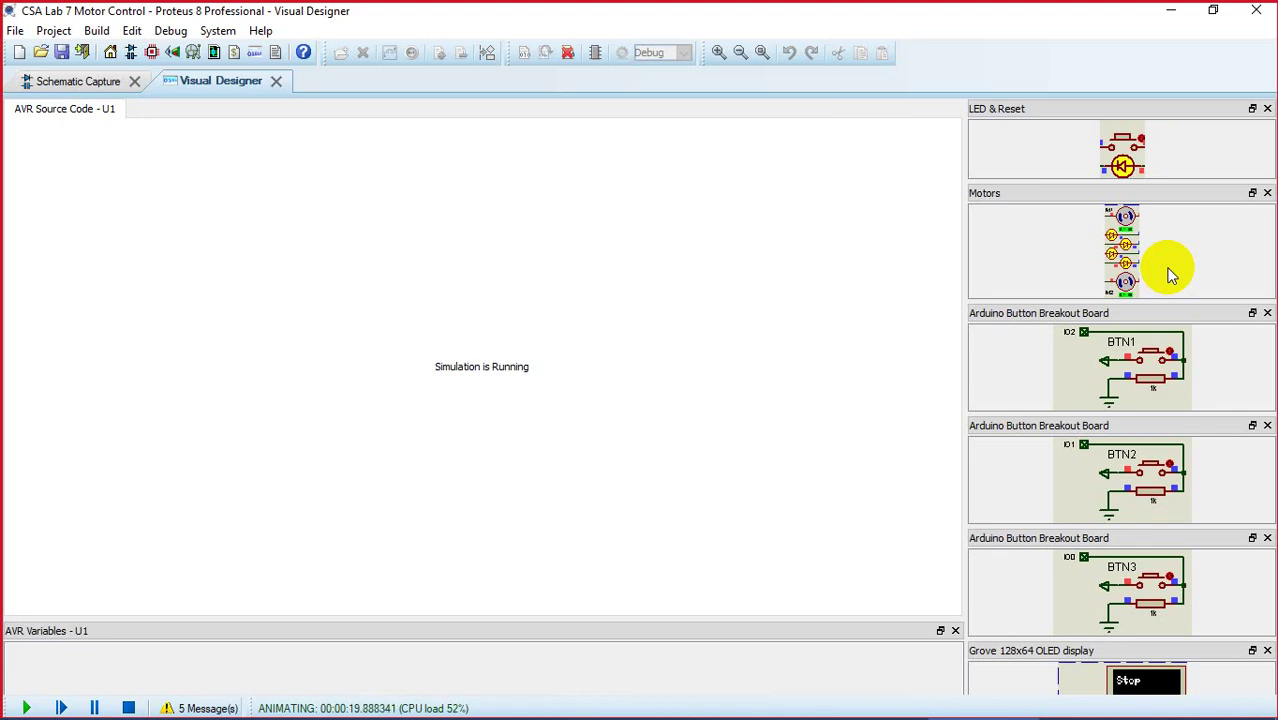
pyautogui.click(1155, 467)
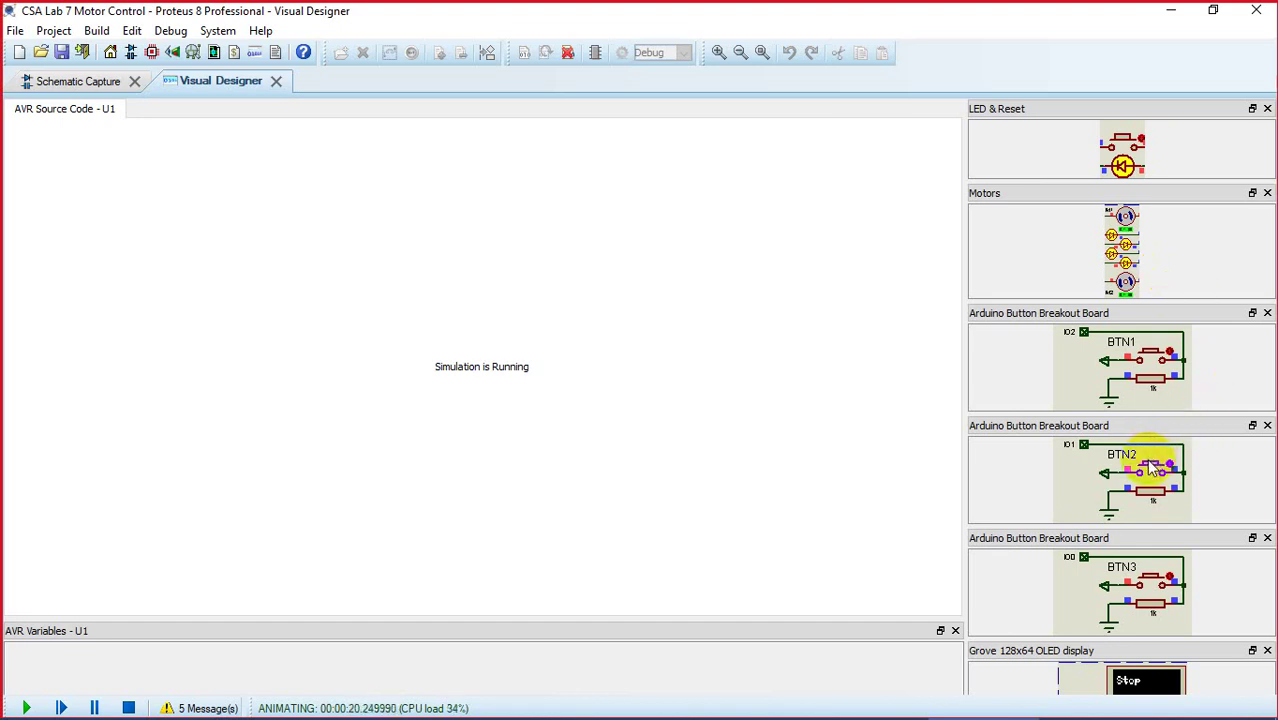
pyautogui.click(1149, 469)
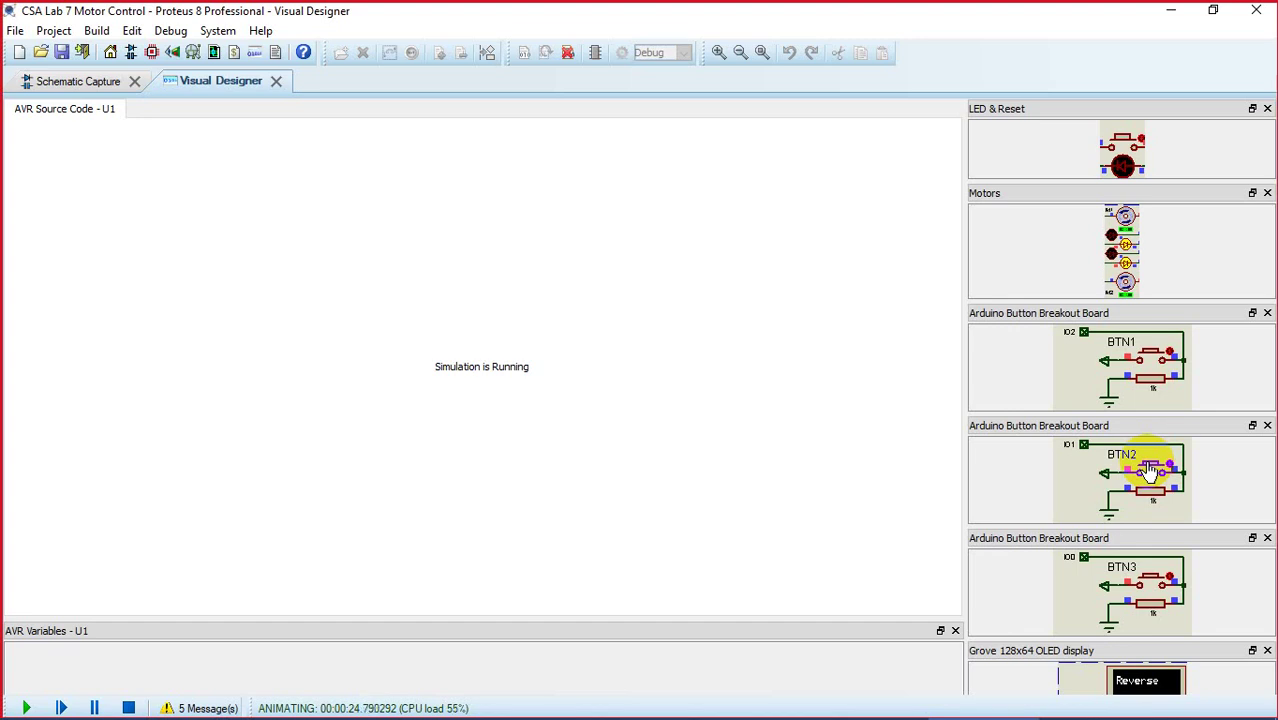
pyautogui.click(1151, 358)
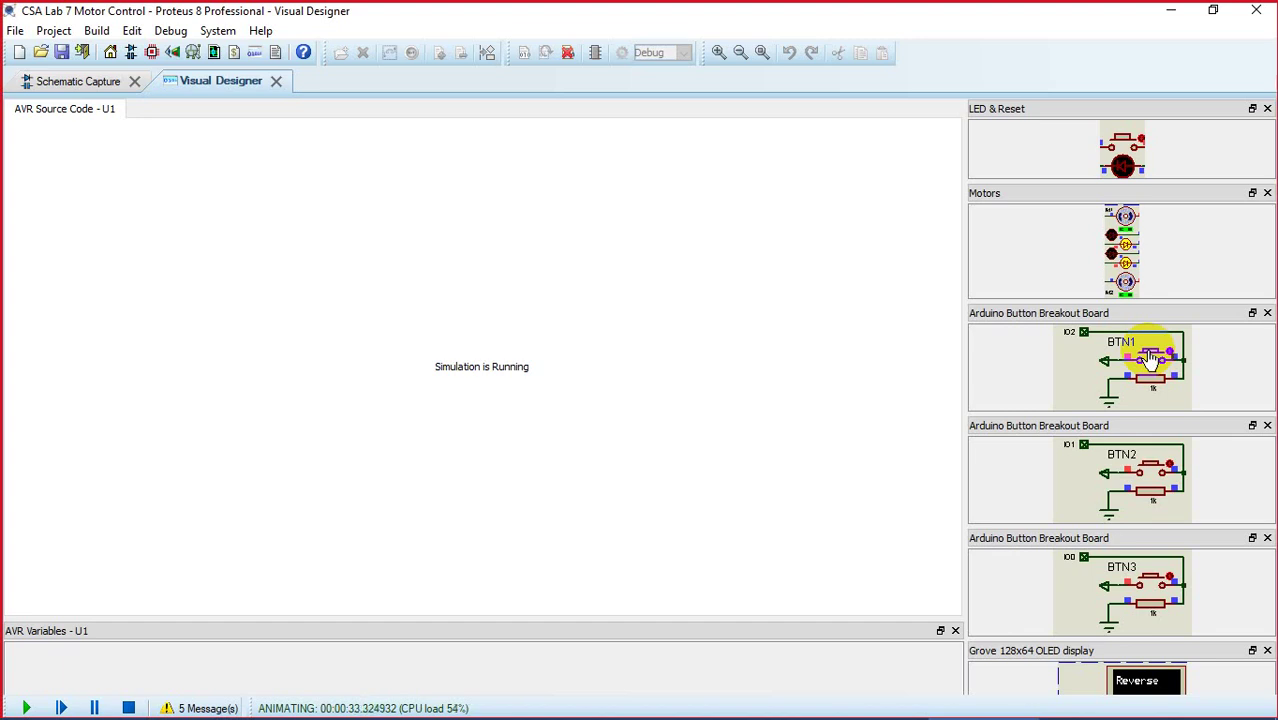
pyautogui.click(1157, 580)
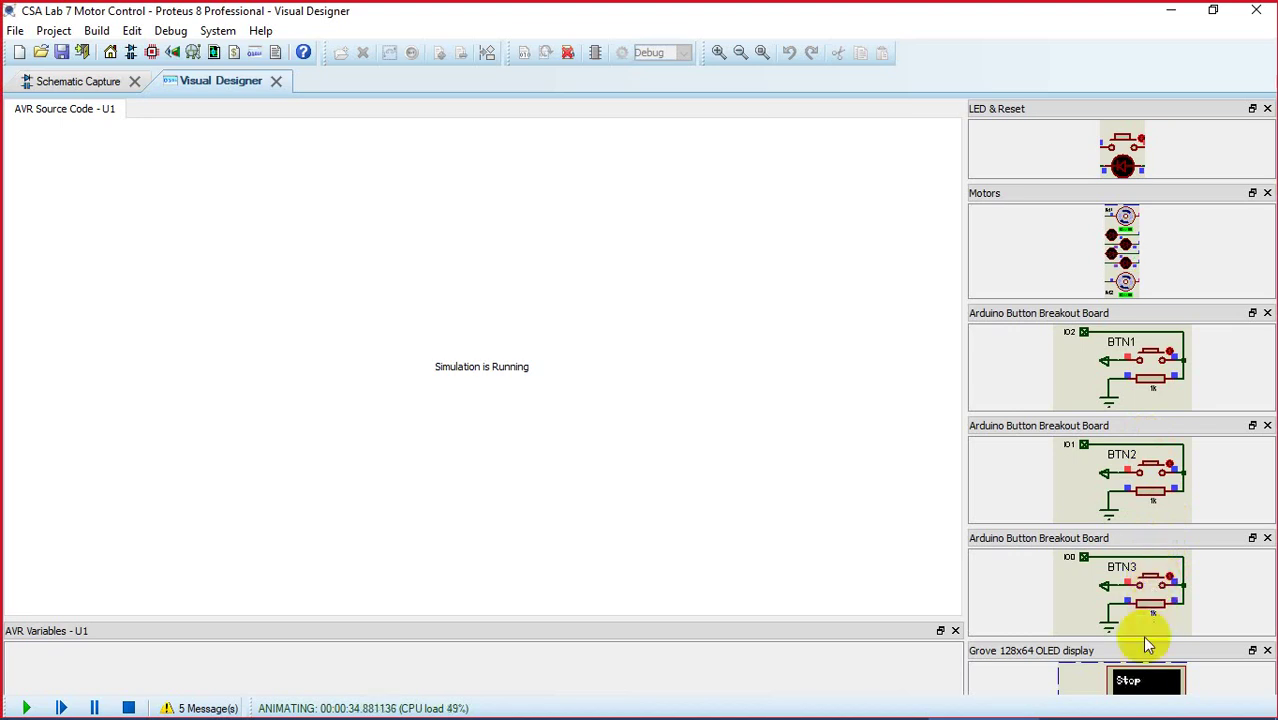
pyautogui.click(1135, 682)
# Step: Test BTN1, BTN2 and BTN3 on the running schematic, checking the OLED message and motor M1 for each
pyautogui.click(88, 81)
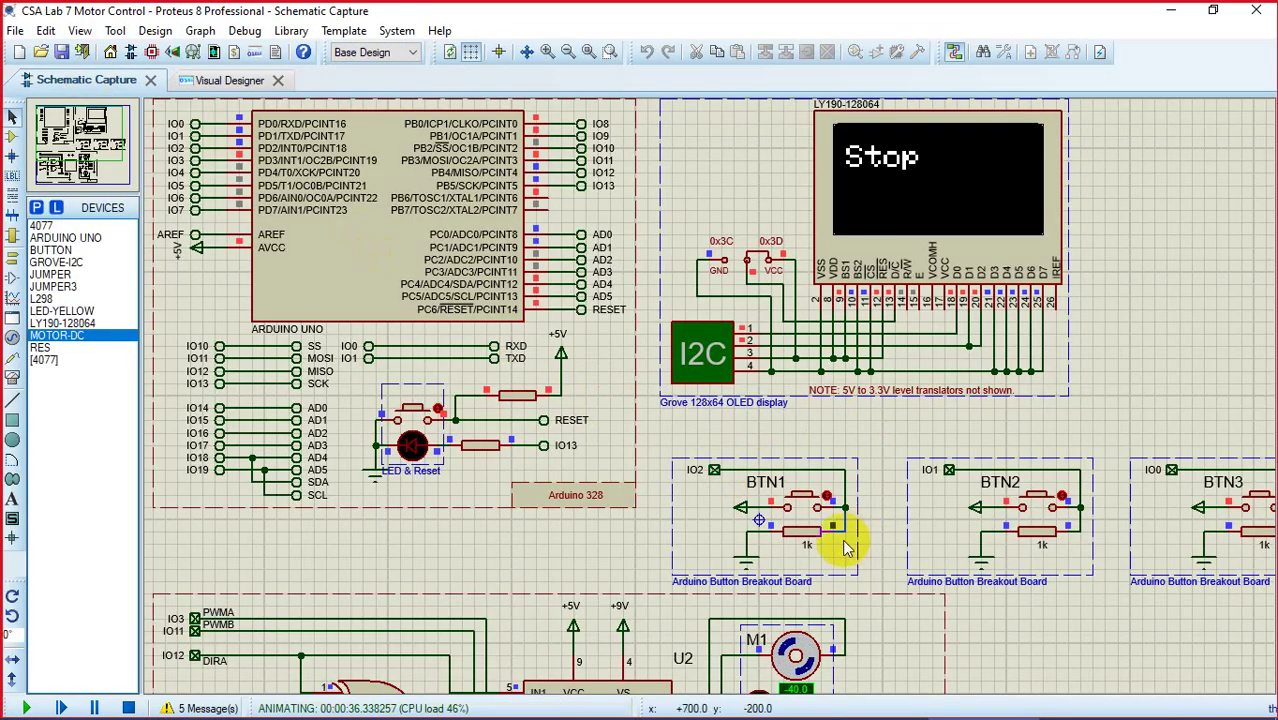
pyautogui.click(820, 500)
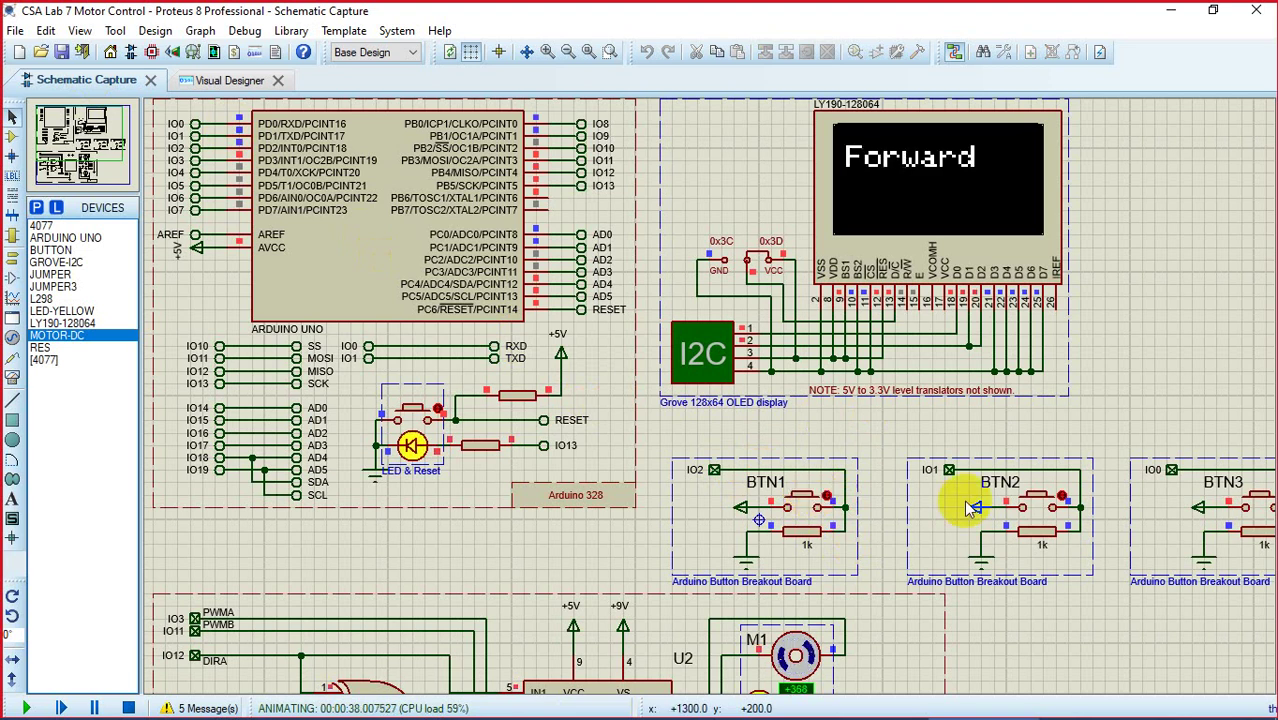
pyautogui.click(1030, 498)
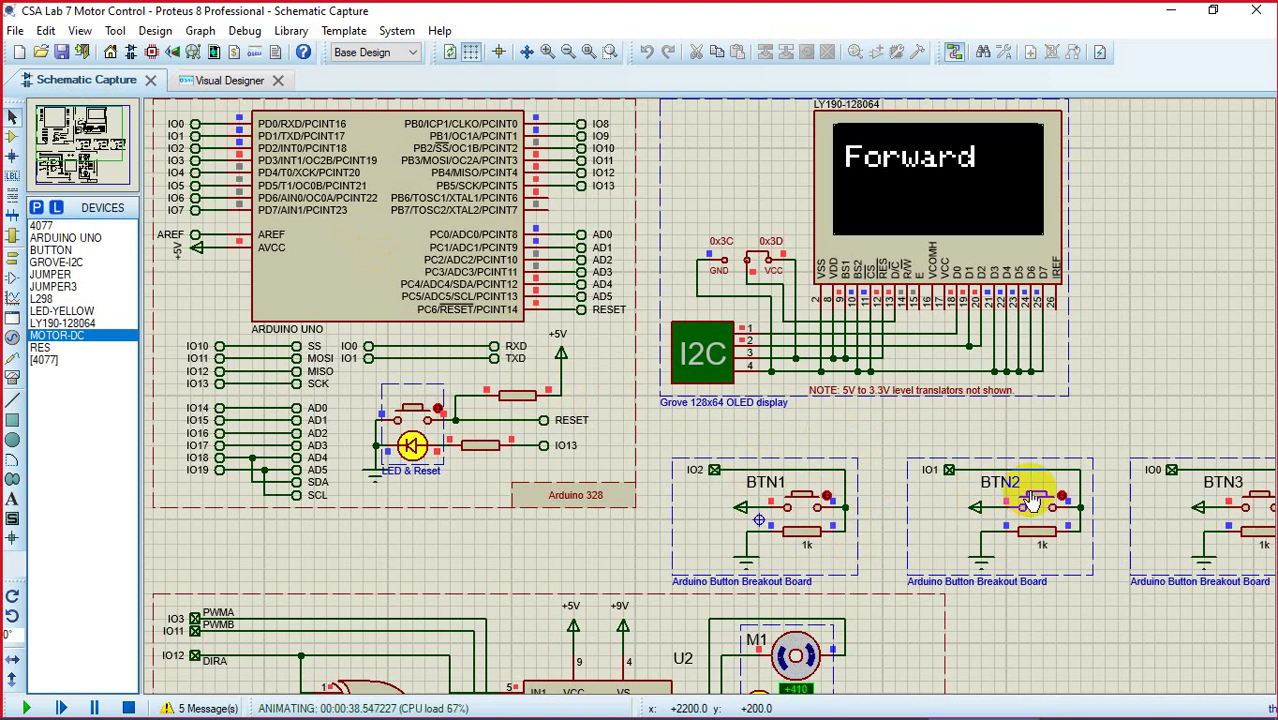
pyautogui.click(1030, 500)
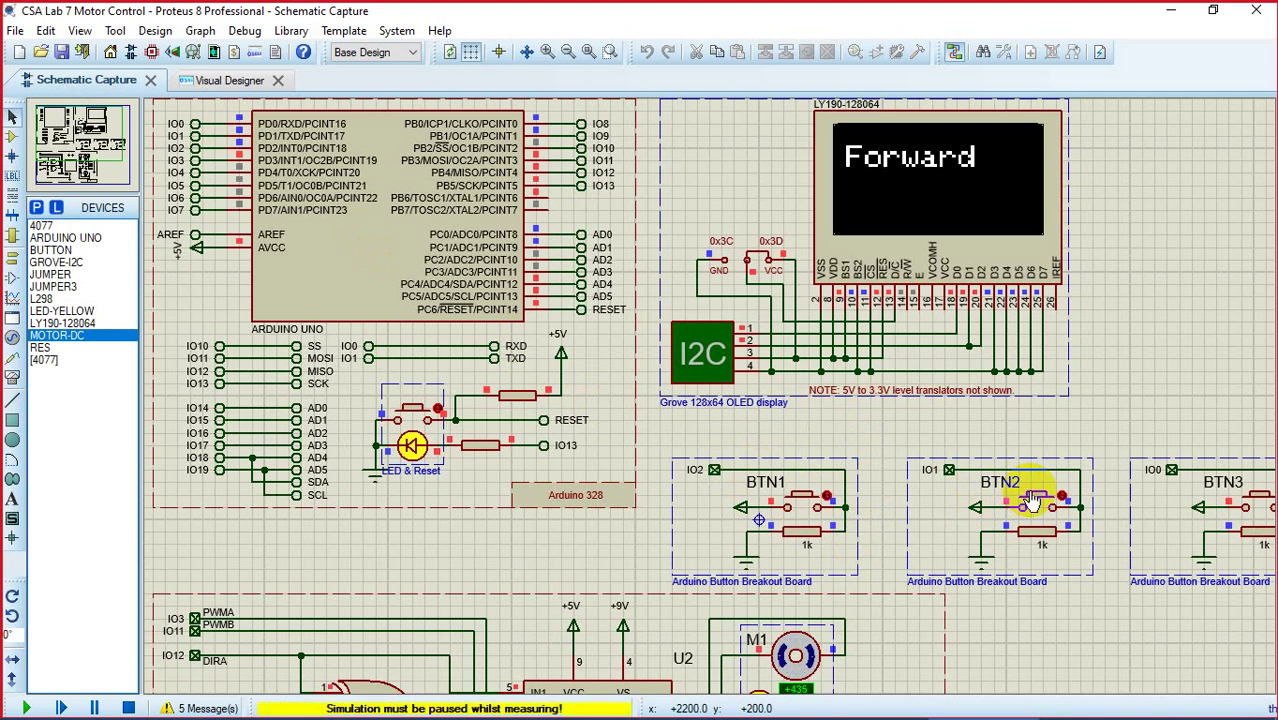
pyautogui.click(1044, 510)
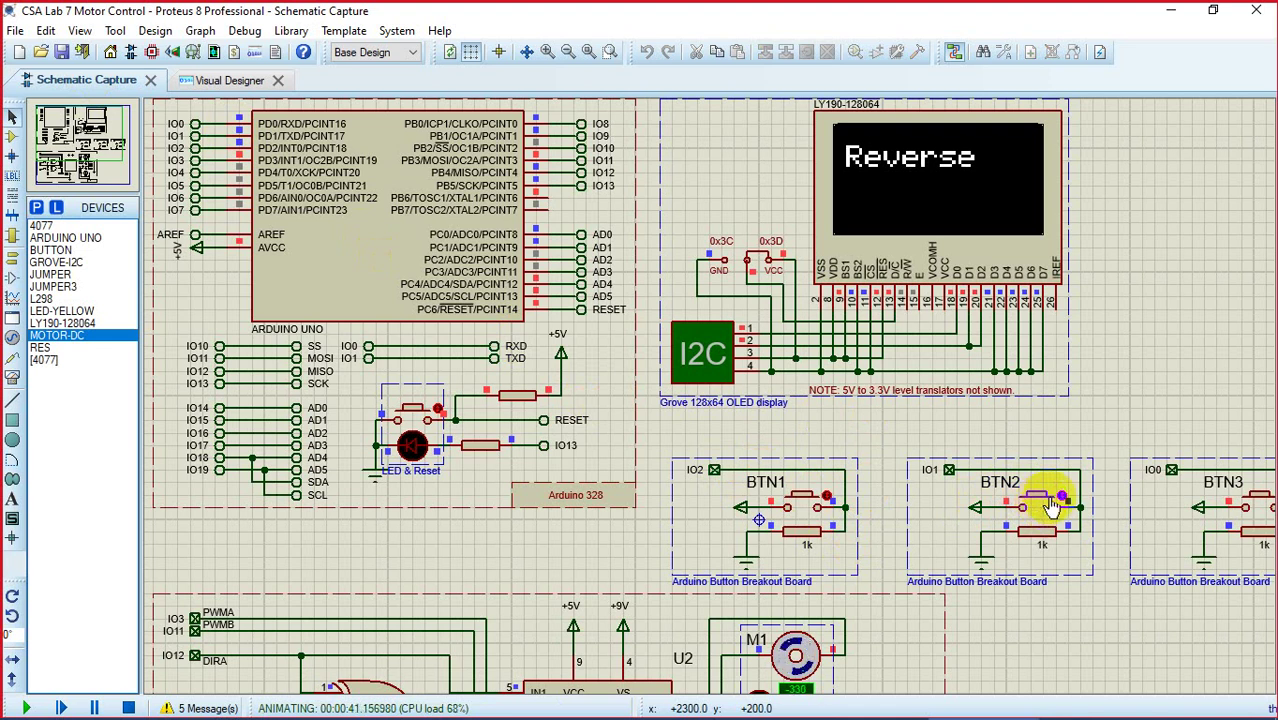
pyautogui.click(1262, 503)
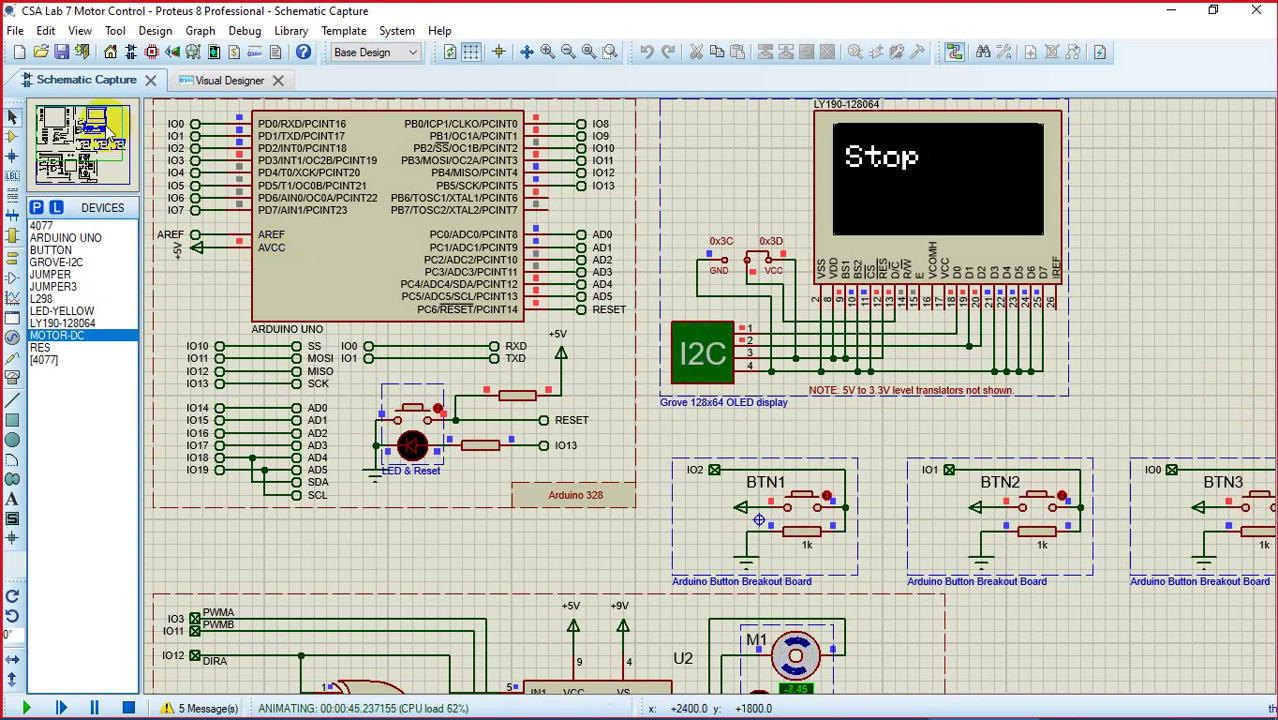
# Step: Stop the simulation and return to the Visual Designer flowcharts
pyautogui.click(129, 708)
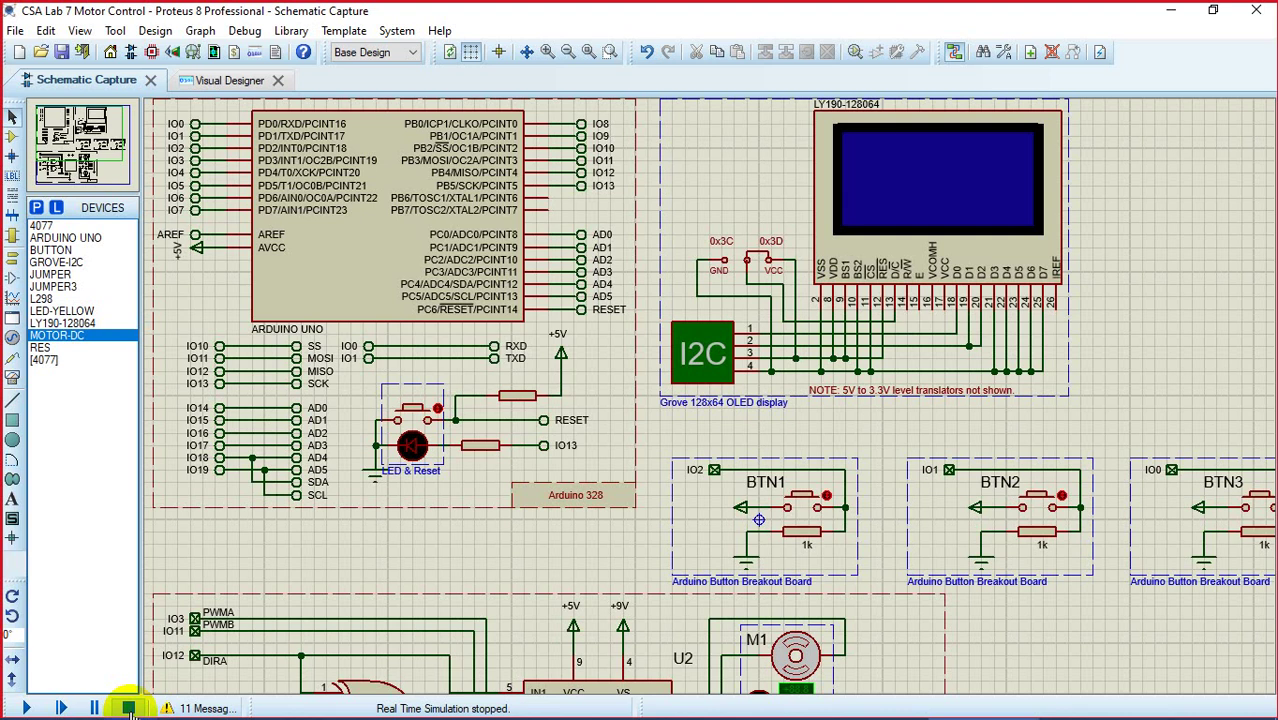
pyautogui.click(228, 120)
pyautogui.click(245, 80)
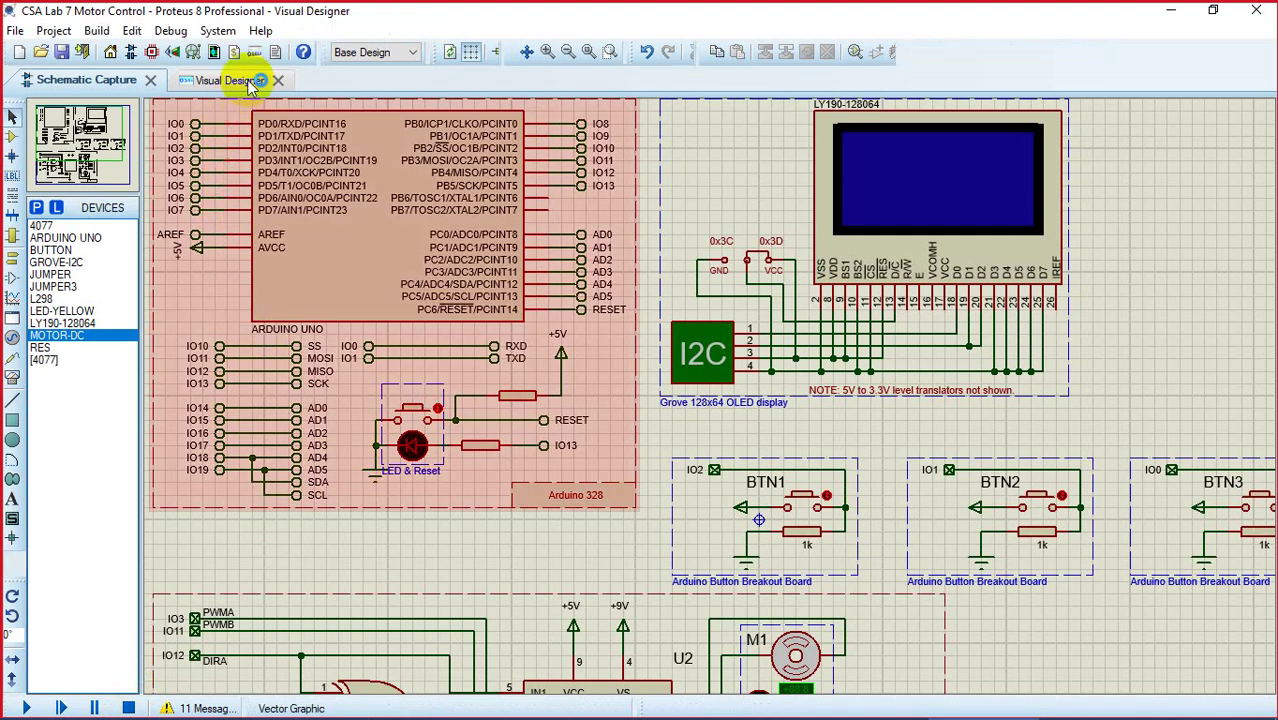